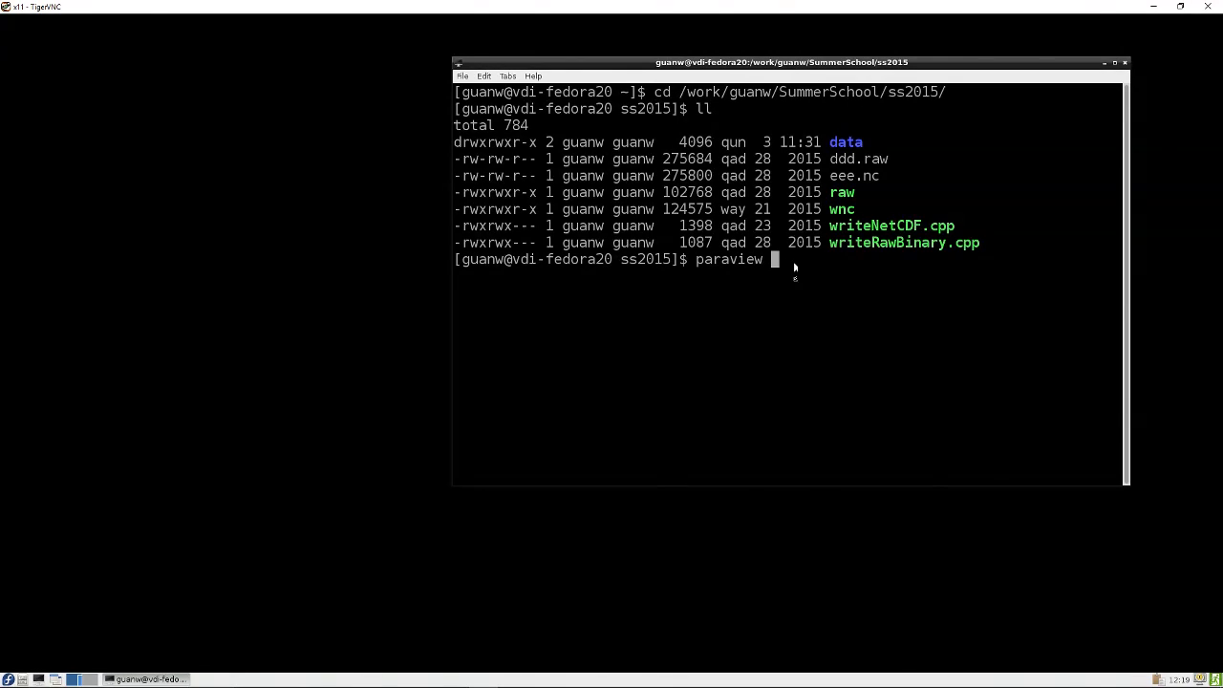
Launch ParaView in the background from the ss2015 directory
type("&")
key("Return")
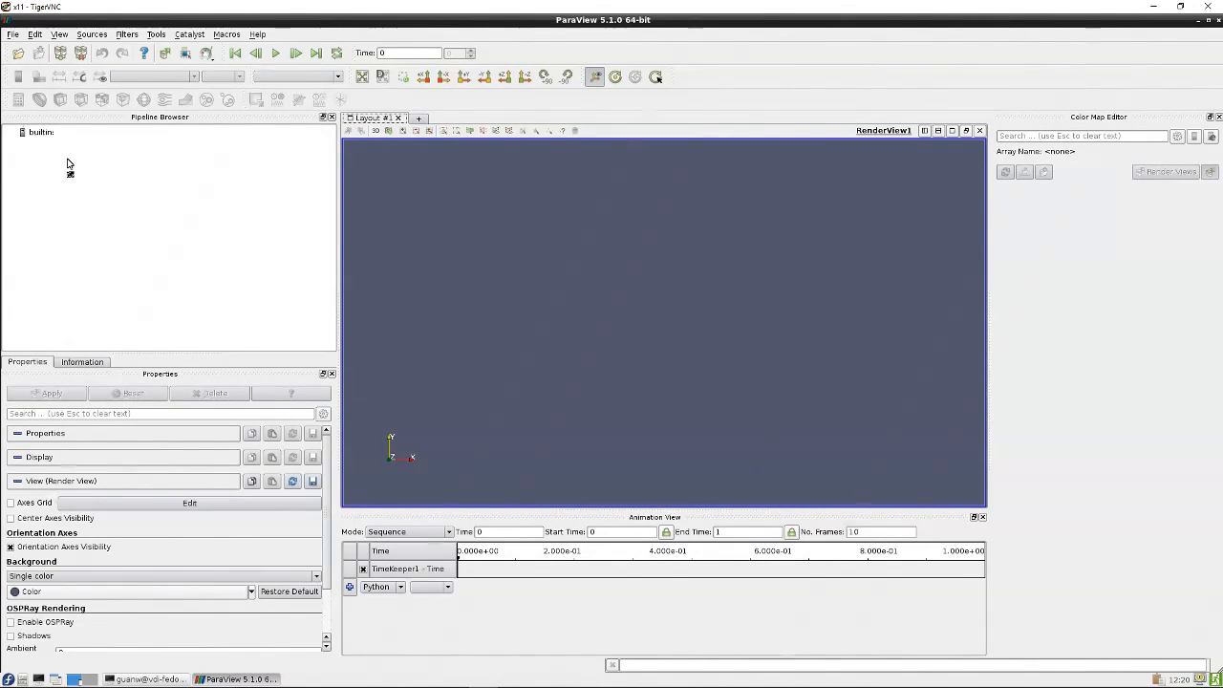
Switch to the Information panel and hide the Animation View
left_click(83, 362)
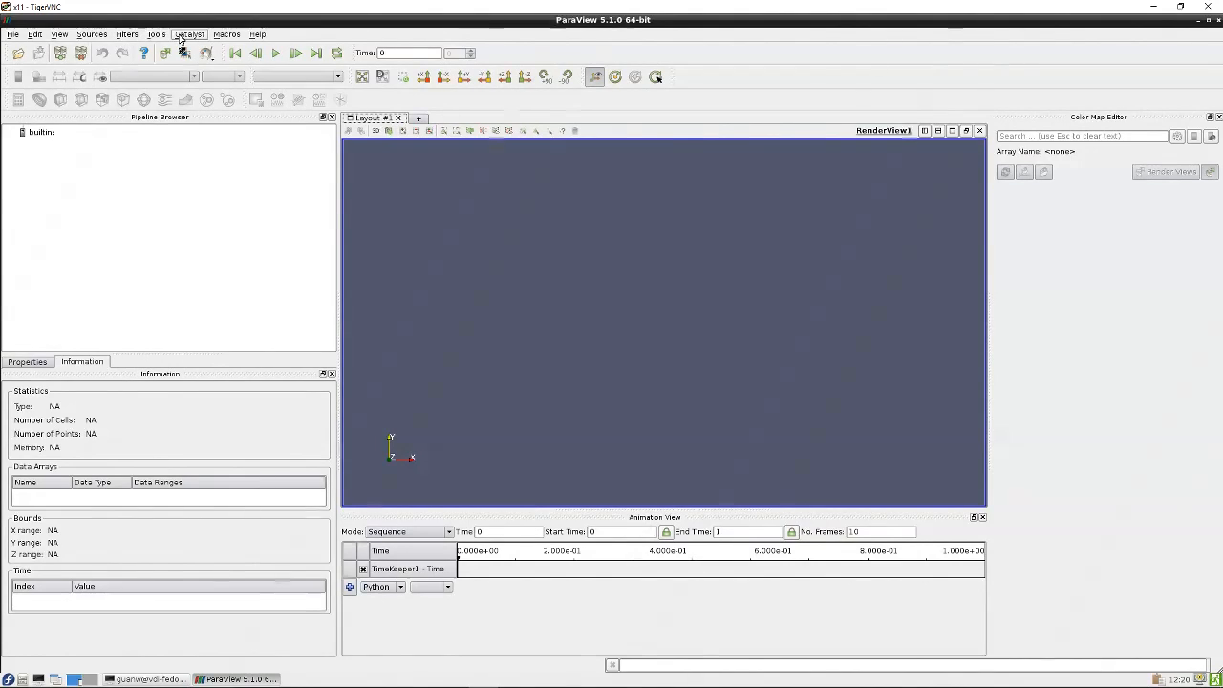
left_click(59, 36)
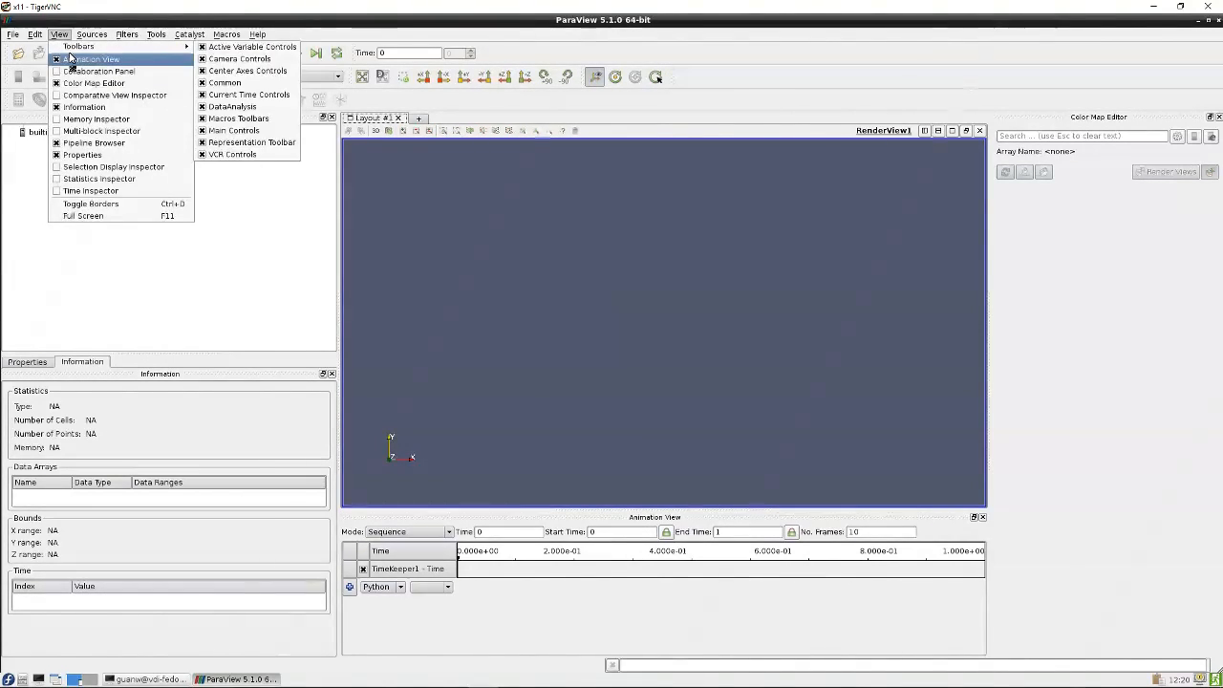
left_click(90, 57)
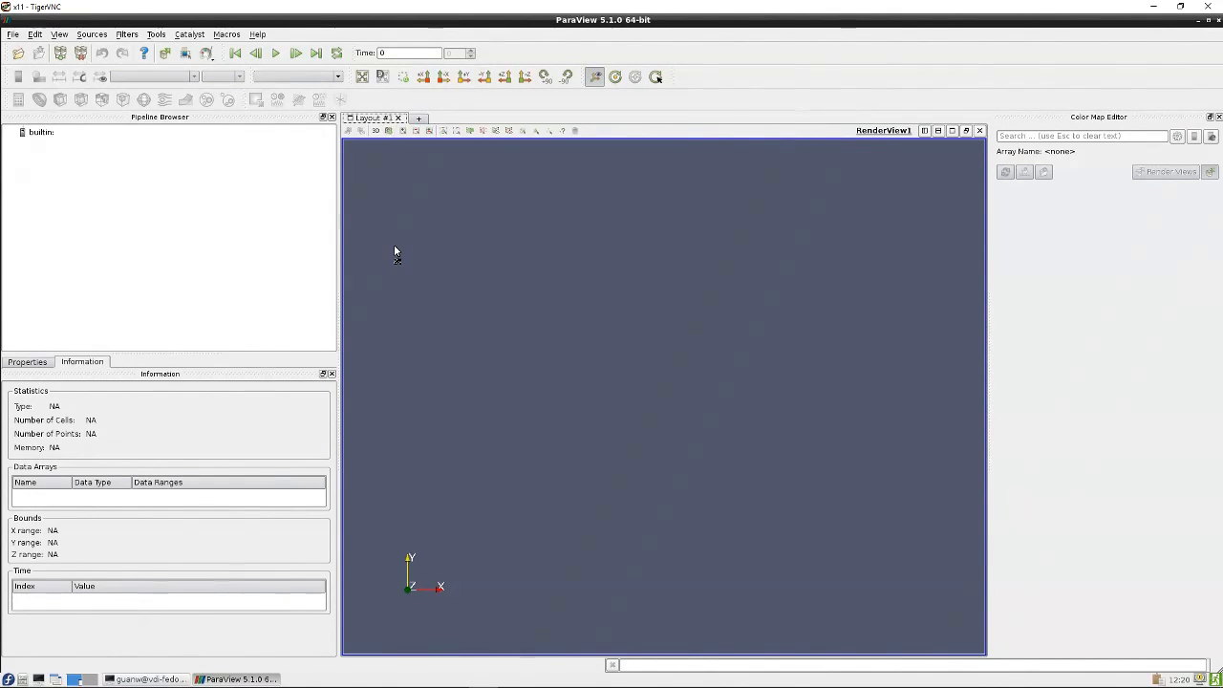
Open disk_out_ref.ex2 from the data folder
left_click(19, 53)
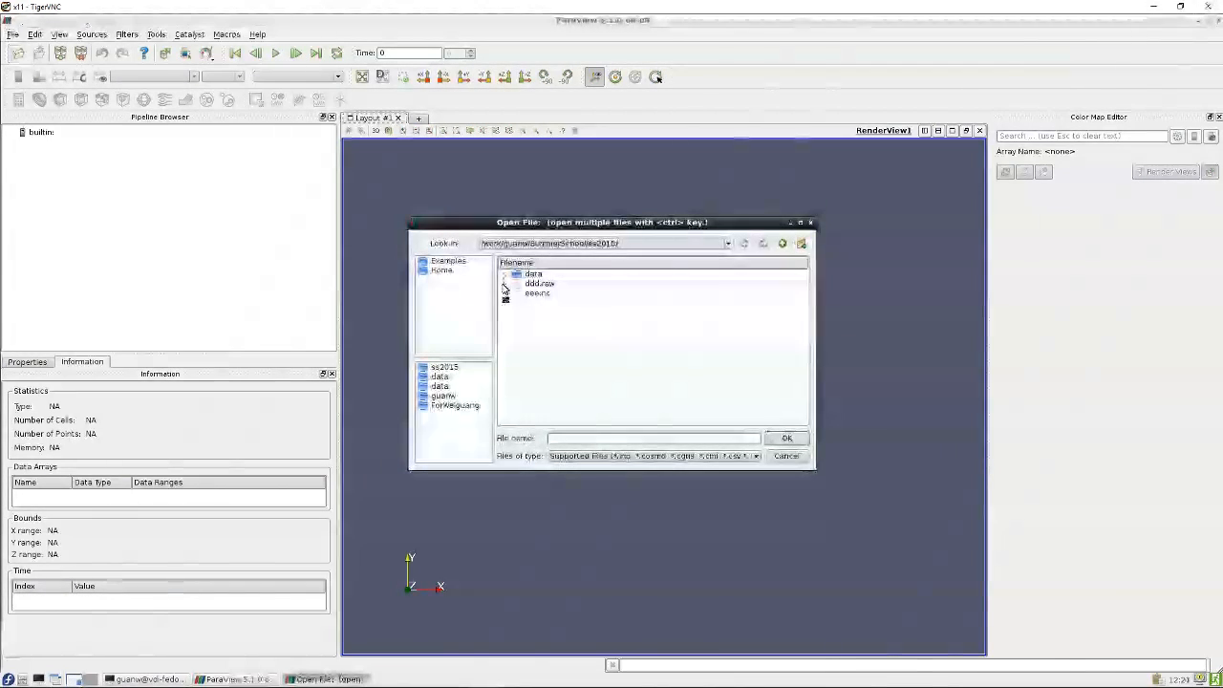
left_click(532, 274)
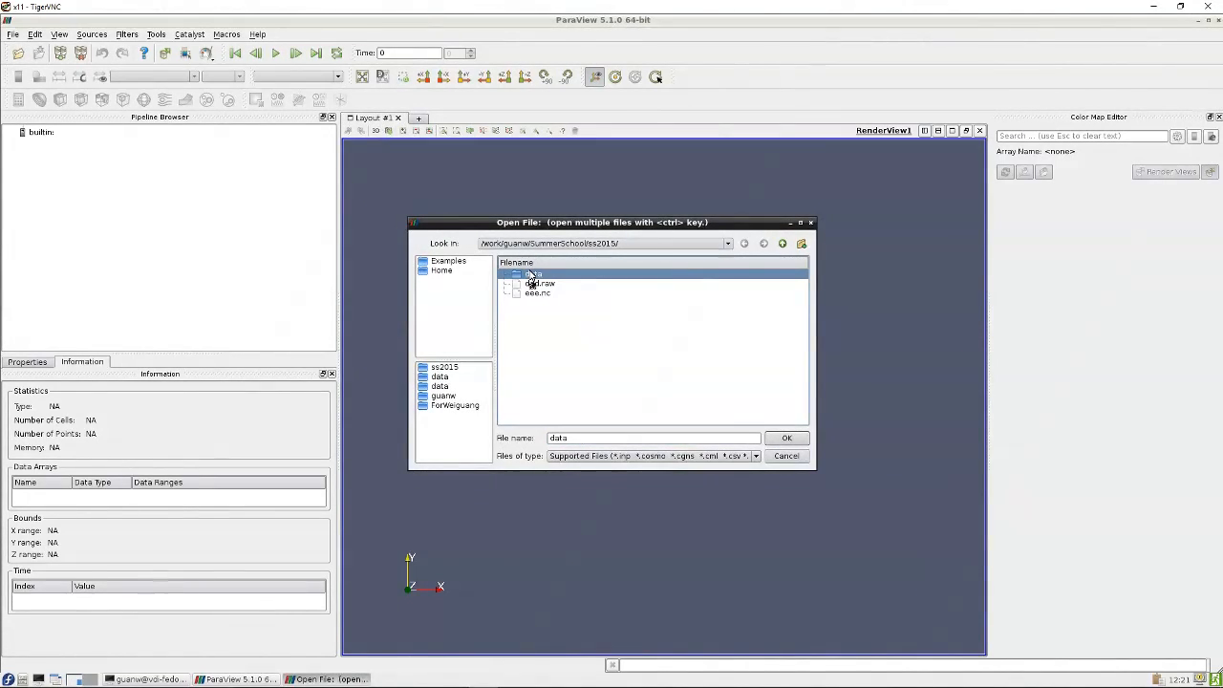
double_click(532, 274)
left_click(566, 276)
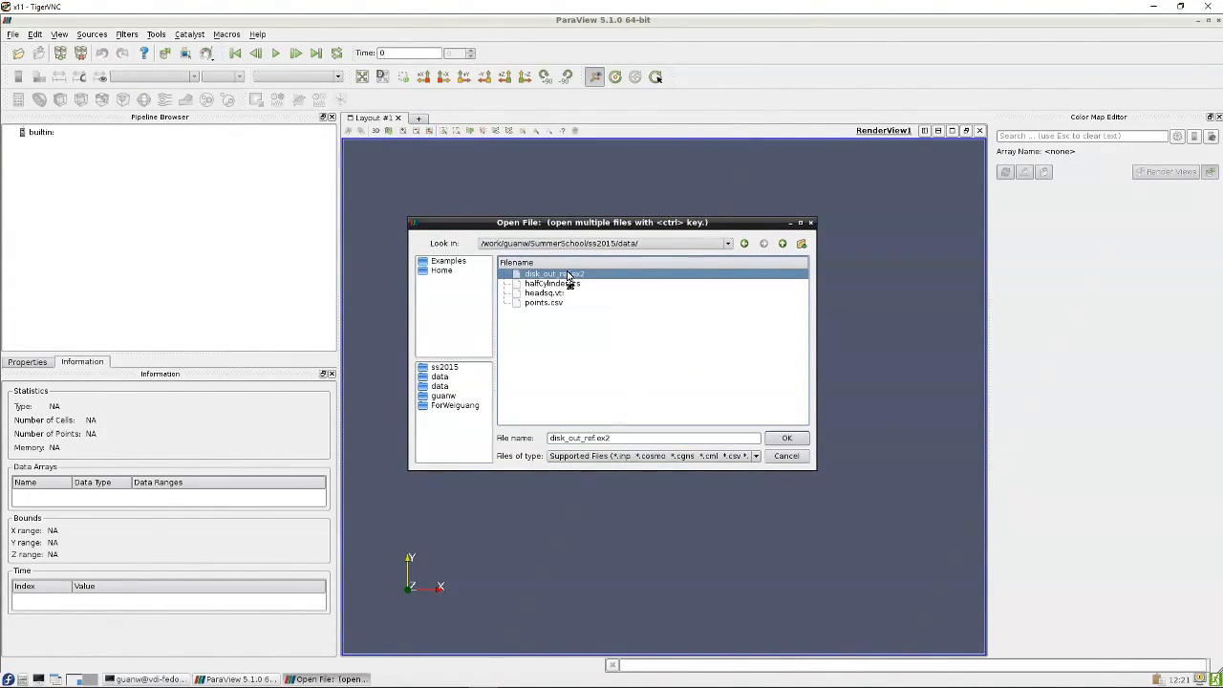
left_click(784, 439)
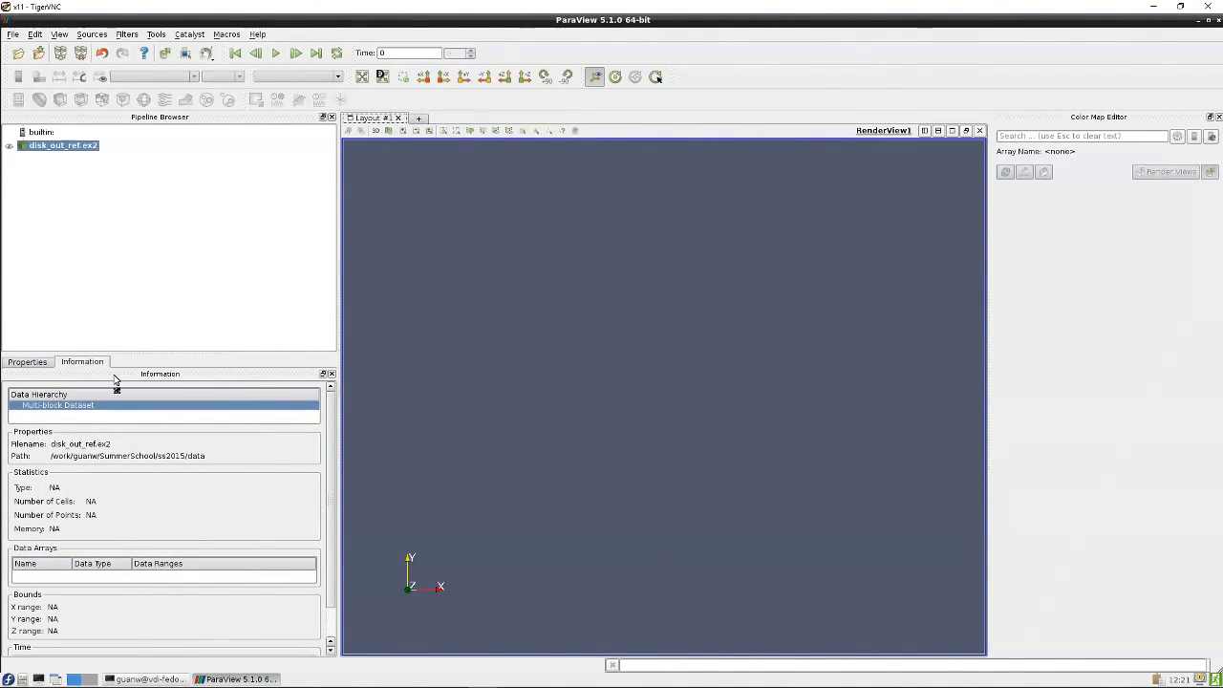
Enable the Temp, V, Pres, AsH3, CH4 and H2 variables, leaving GaMe3 off, and apply the reader
left_click(29, 362)
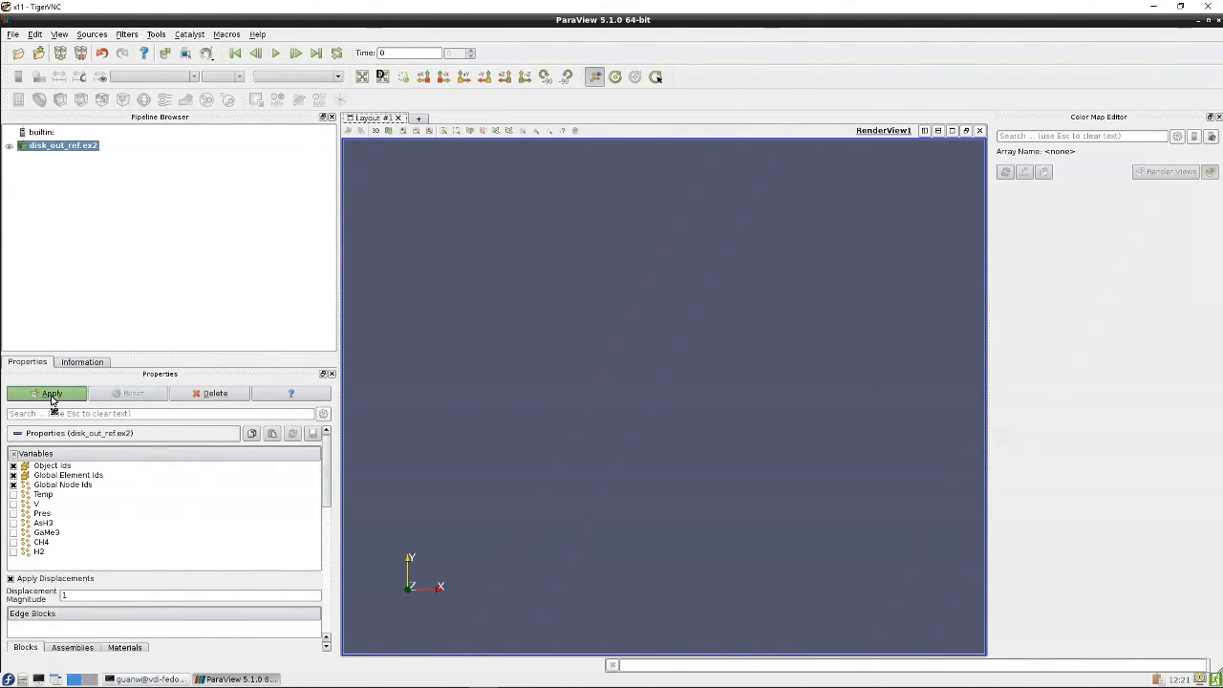
left_click(14, 493)
left_click(16, 496)
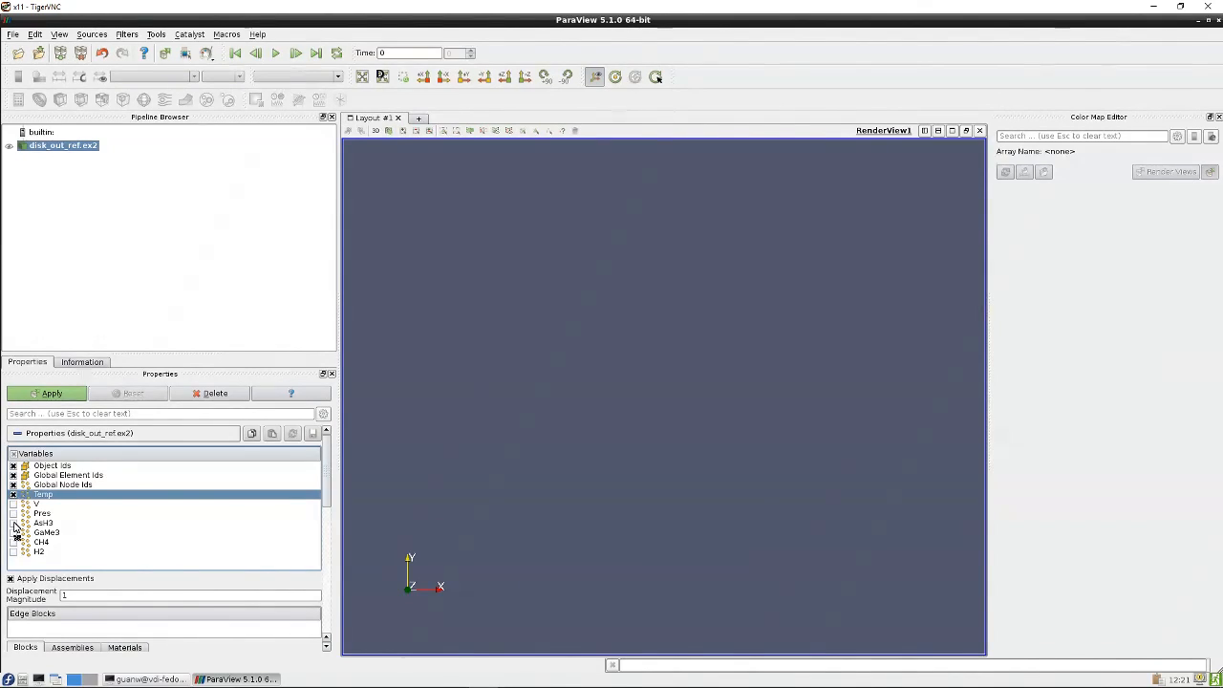
left_click(12, 504)
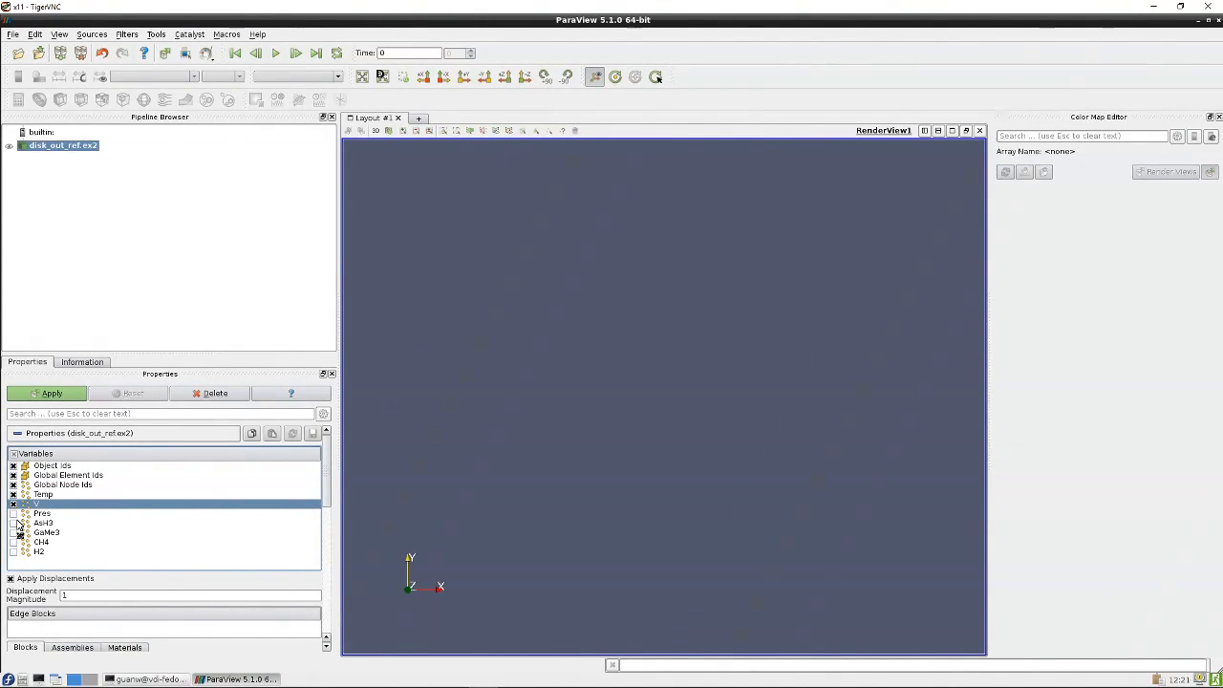
left_click(13, 513)
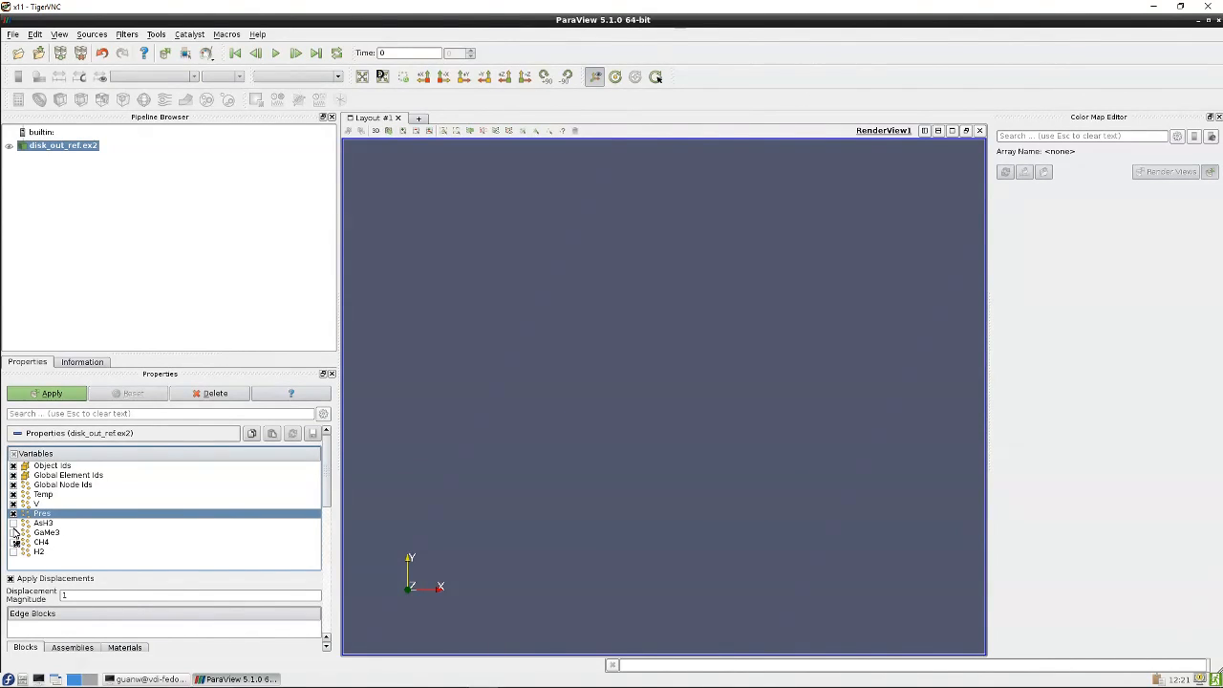
left_click(12, 523)
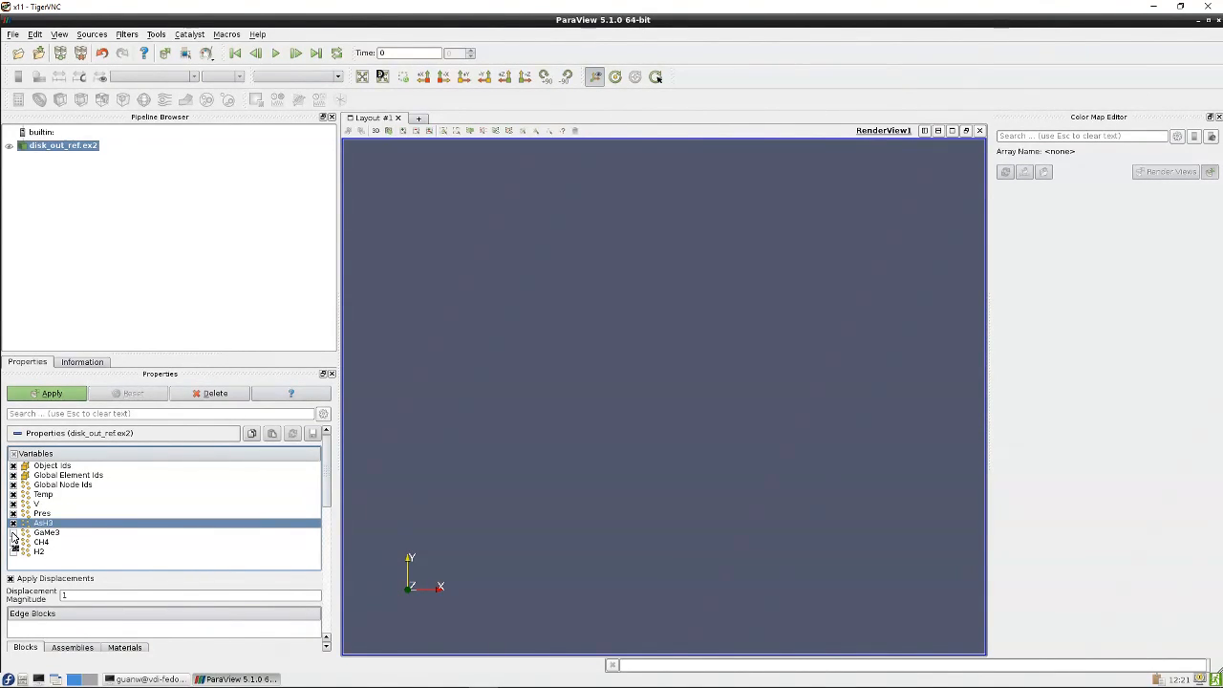
left_click(12, 533)
left_click(12, 542)
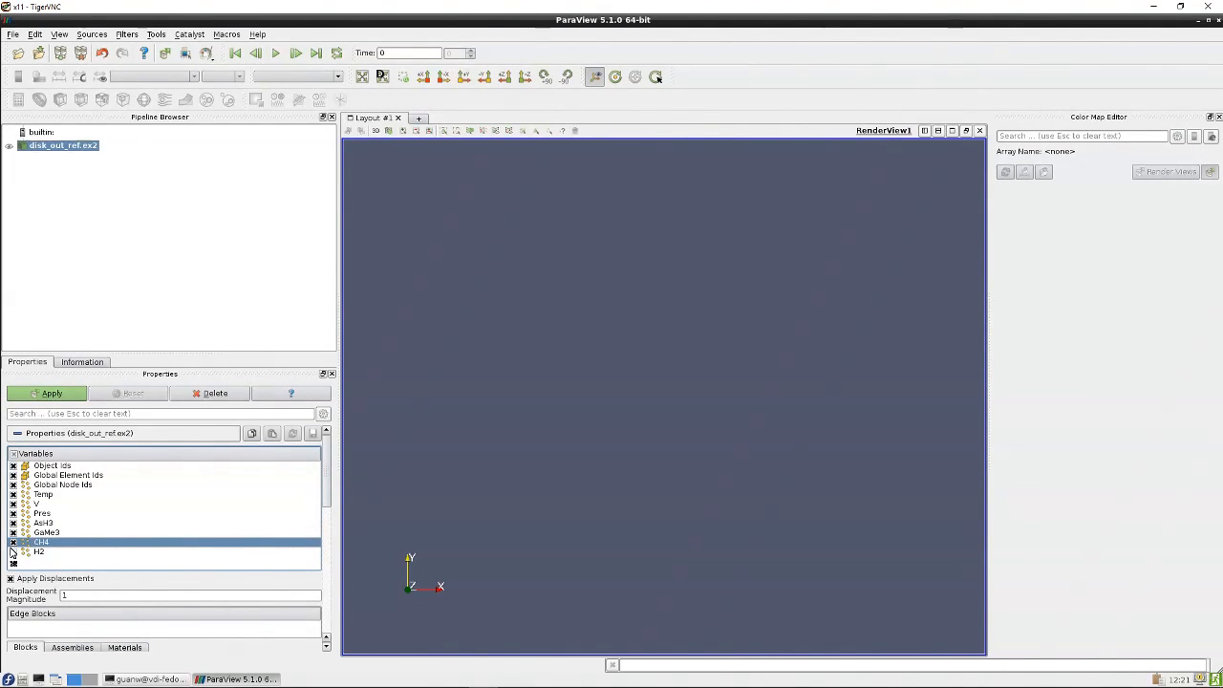
left_click(13, 552)
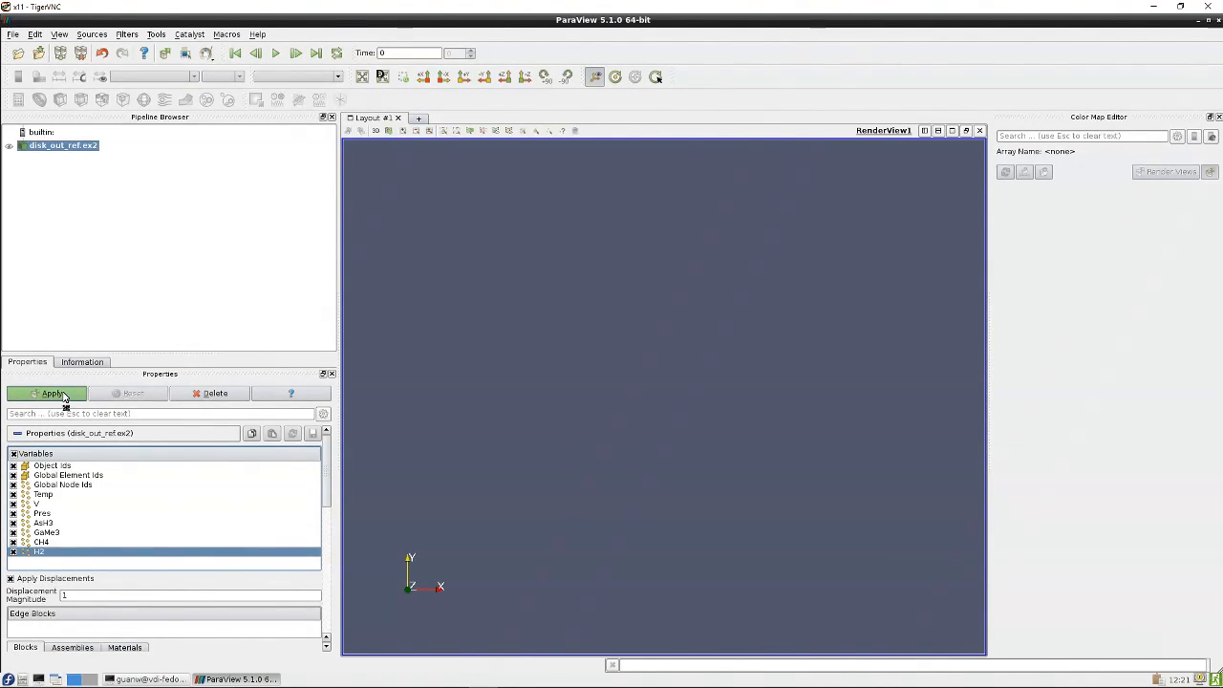
left_click(13, 532)
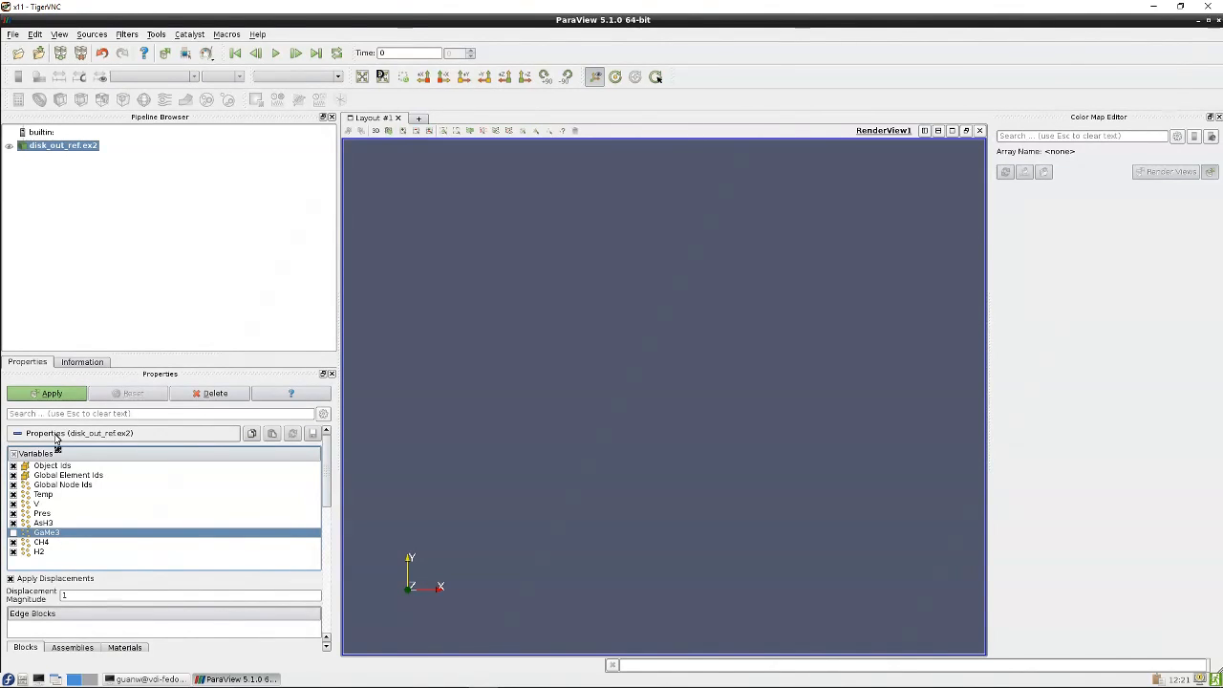
left_click(54, 393)
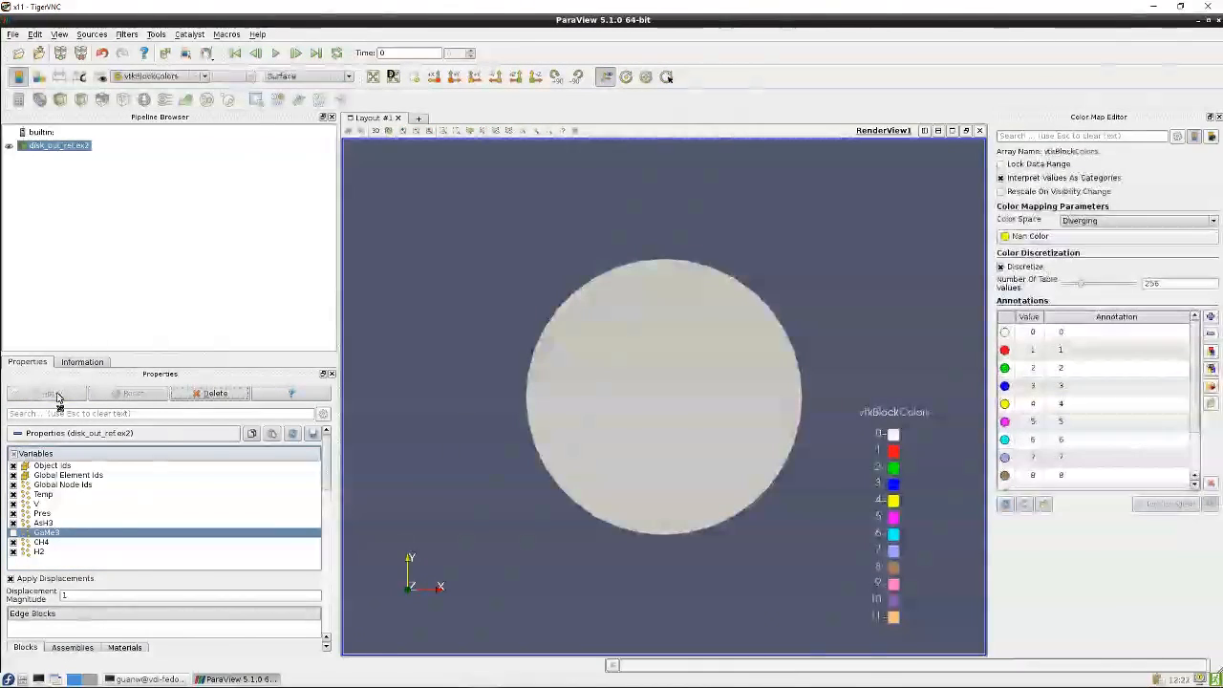
Collapse the reader's Properties section to reveal the display settings
left_click_drag(463, 287, 614, 436)
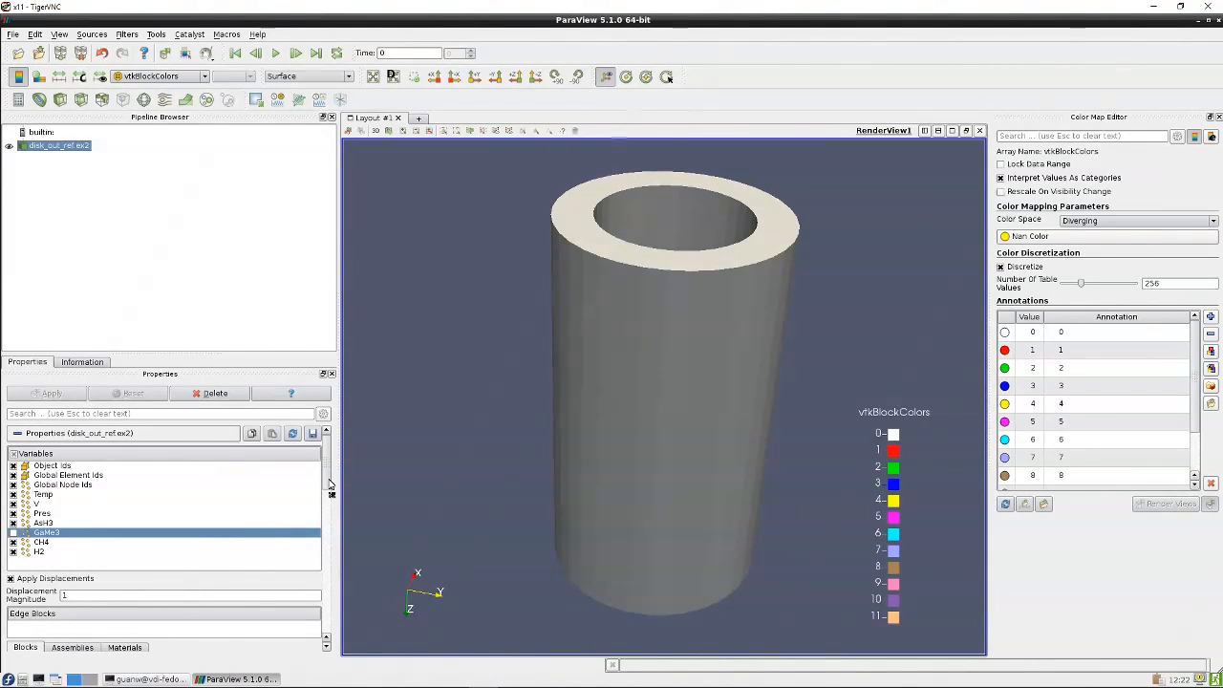
left_click_drag(240, 355, 259, 227)
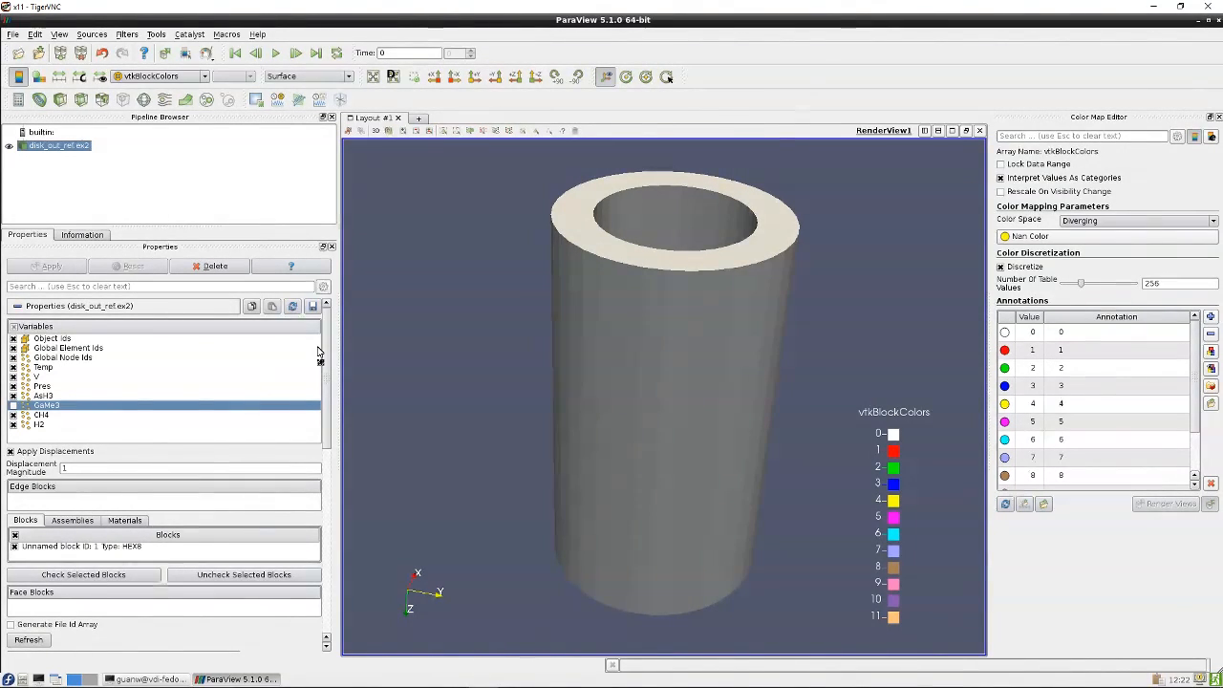
scroll(328, 350, "down", 1)
scroll(329, 349, "up", 1)
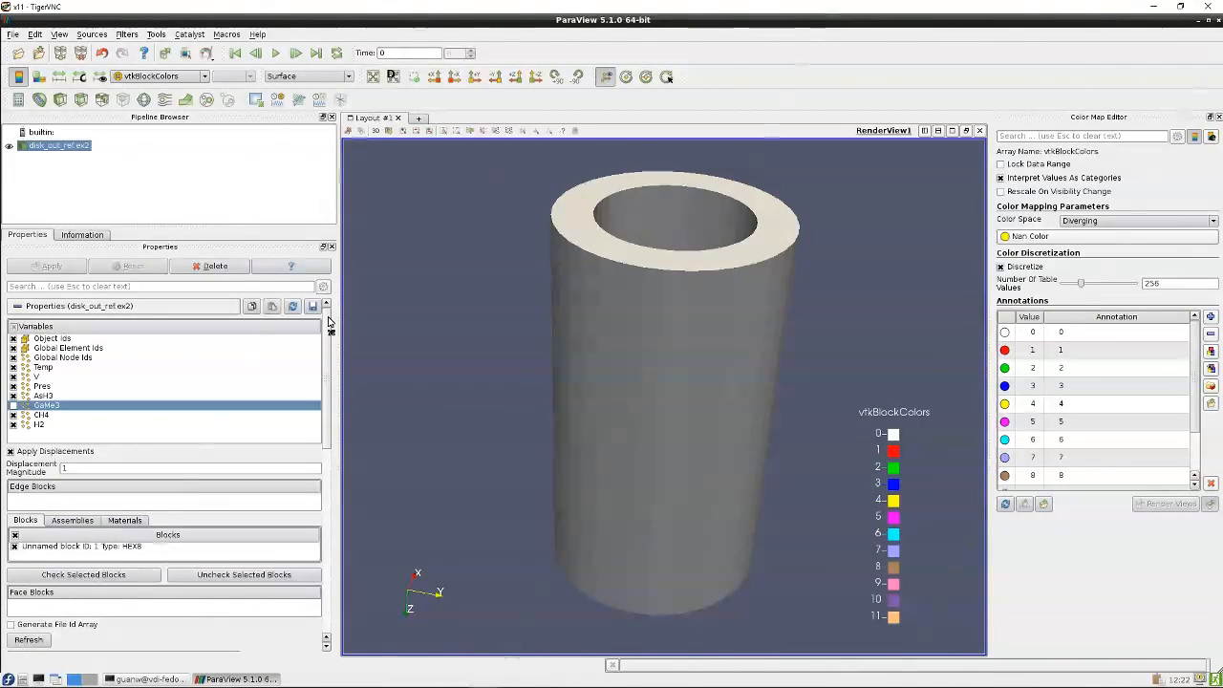
left_click(17, 307)
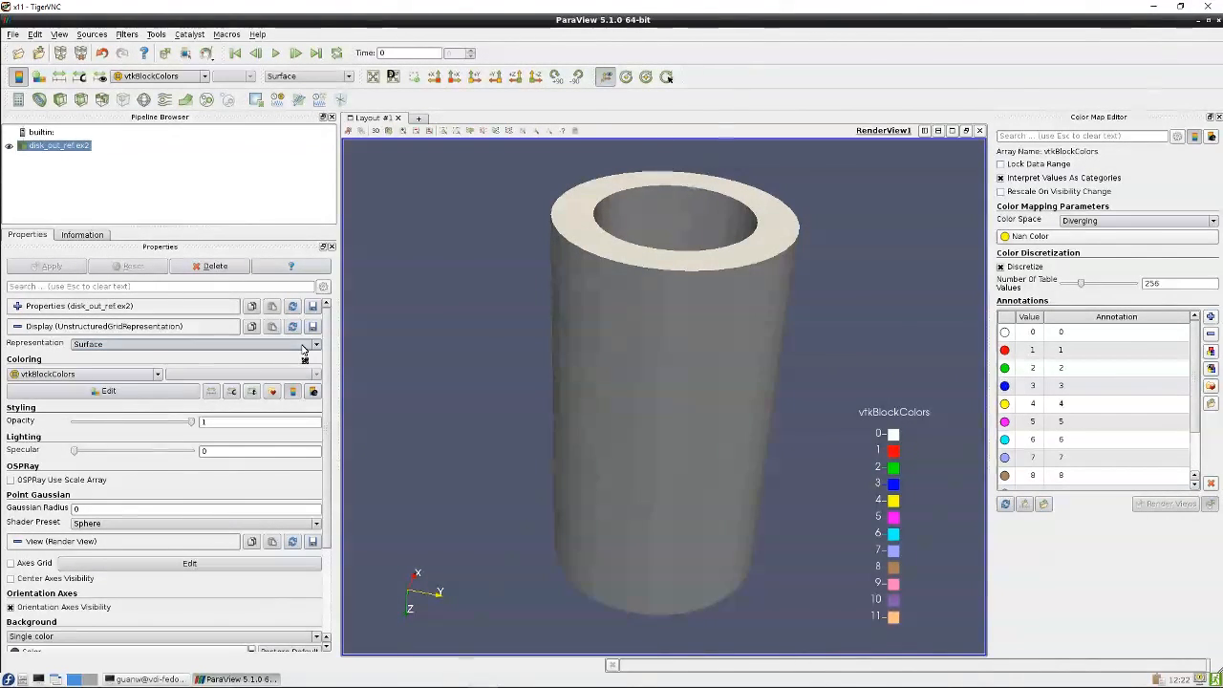
Switch the representation to Outline, then to Points
left_click(239, 345)
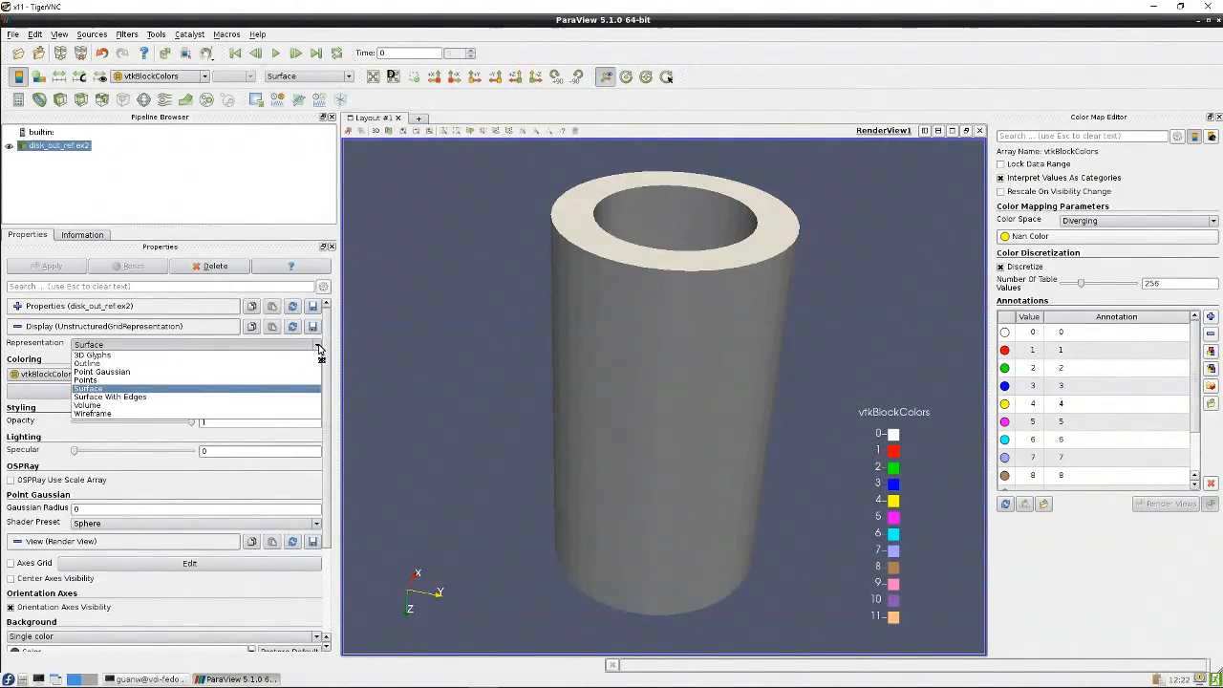
left_click(238, 363)
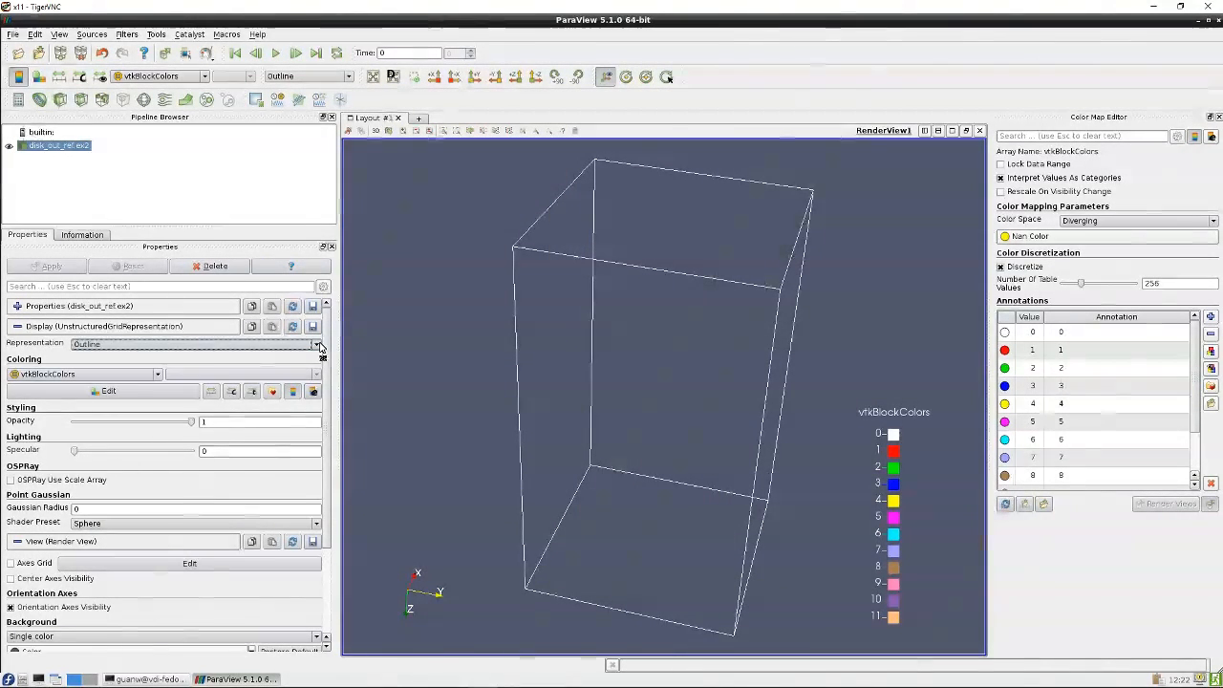
left_click(239, 344)
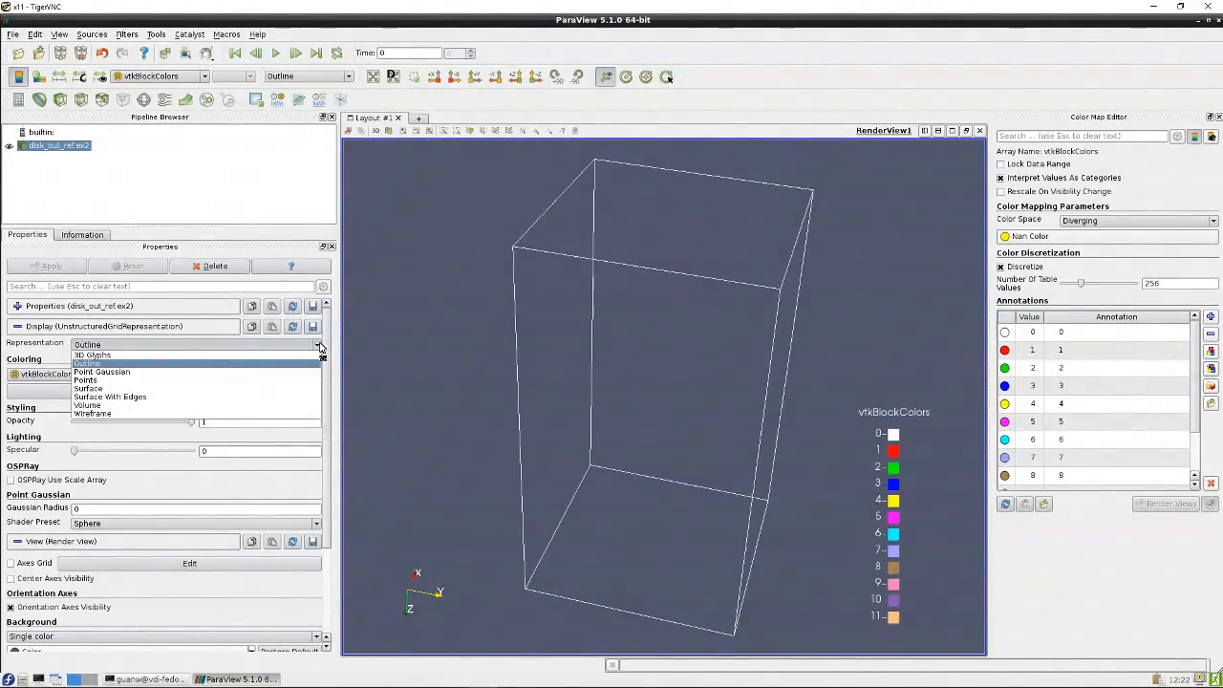
left_click(247, 380)
mouse_move(413, 363)
left_mouse_down()
mouse_move(472, 366)
mouse_move(436, 347)
mouse_move(420, 375)
left_mouse_up()
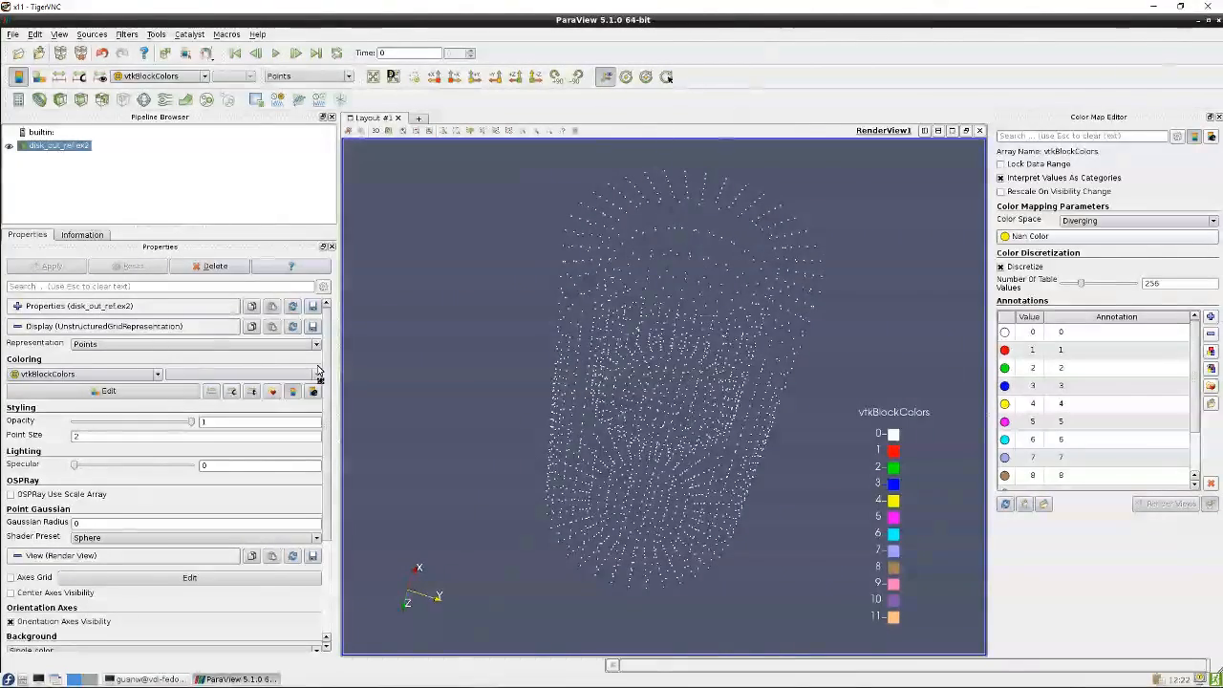
Switch the representation to Surface With Edges, then back to Surface
left_click(239, 344)
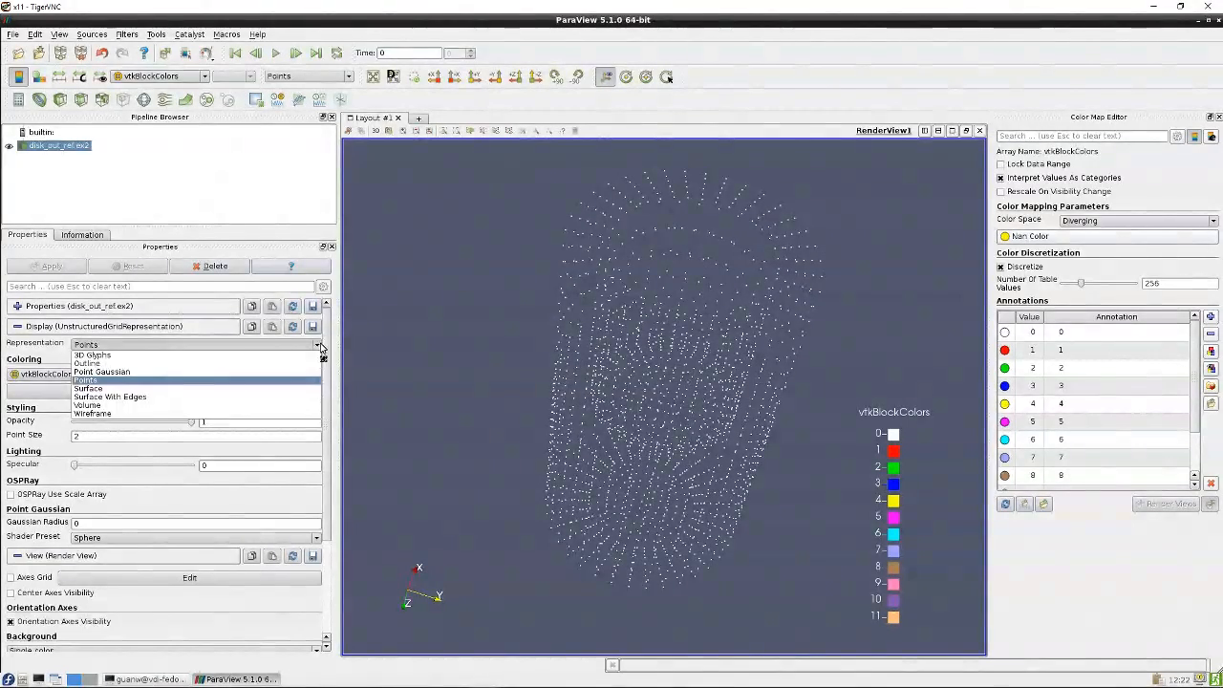
left_click(240, 396)
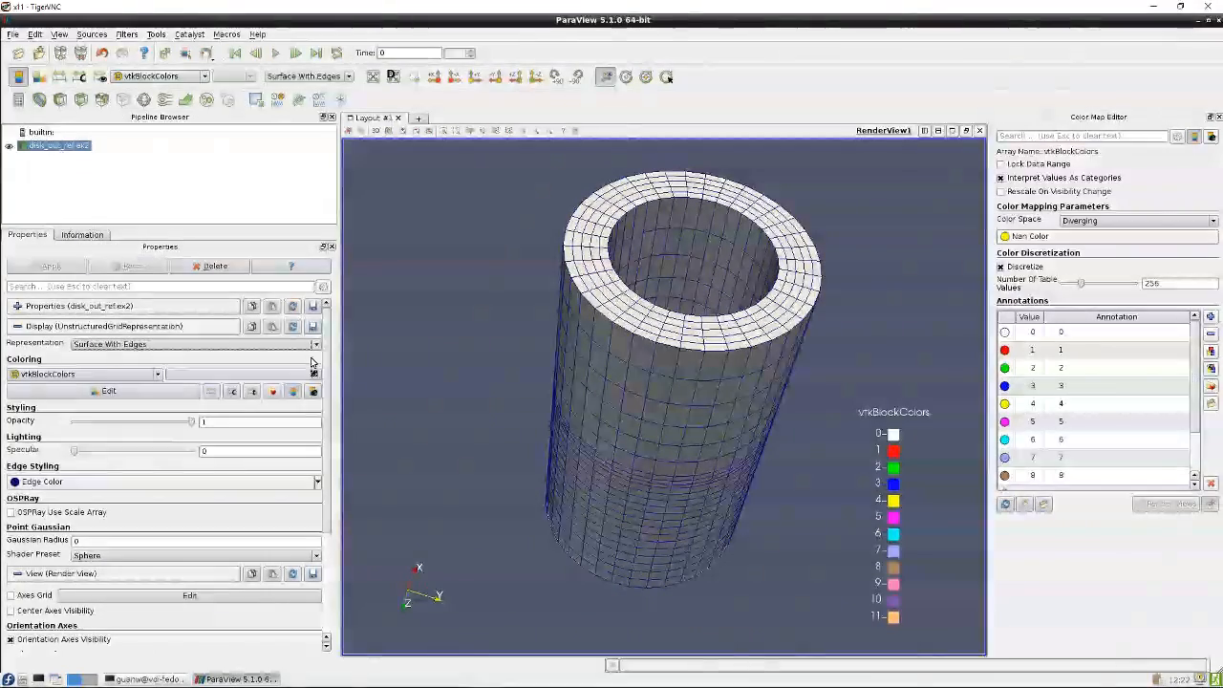
left_click(239, 344)
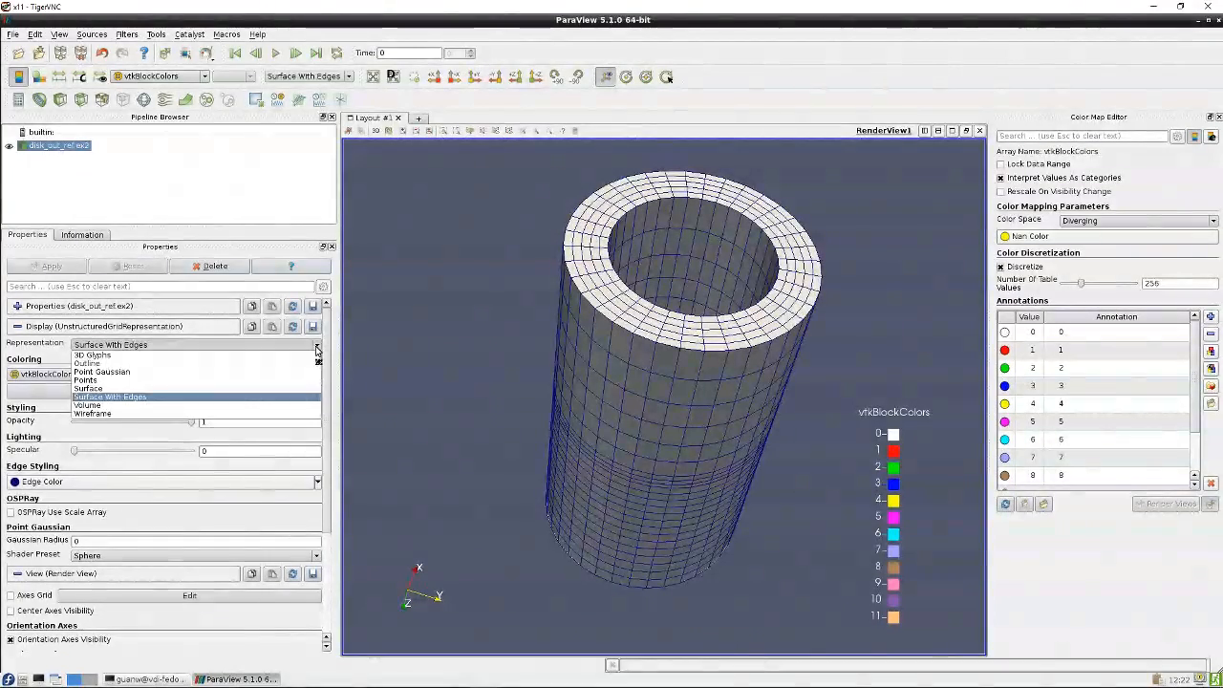
left_click(247, 389)
left_click_drag(381, 371, 475, 355)
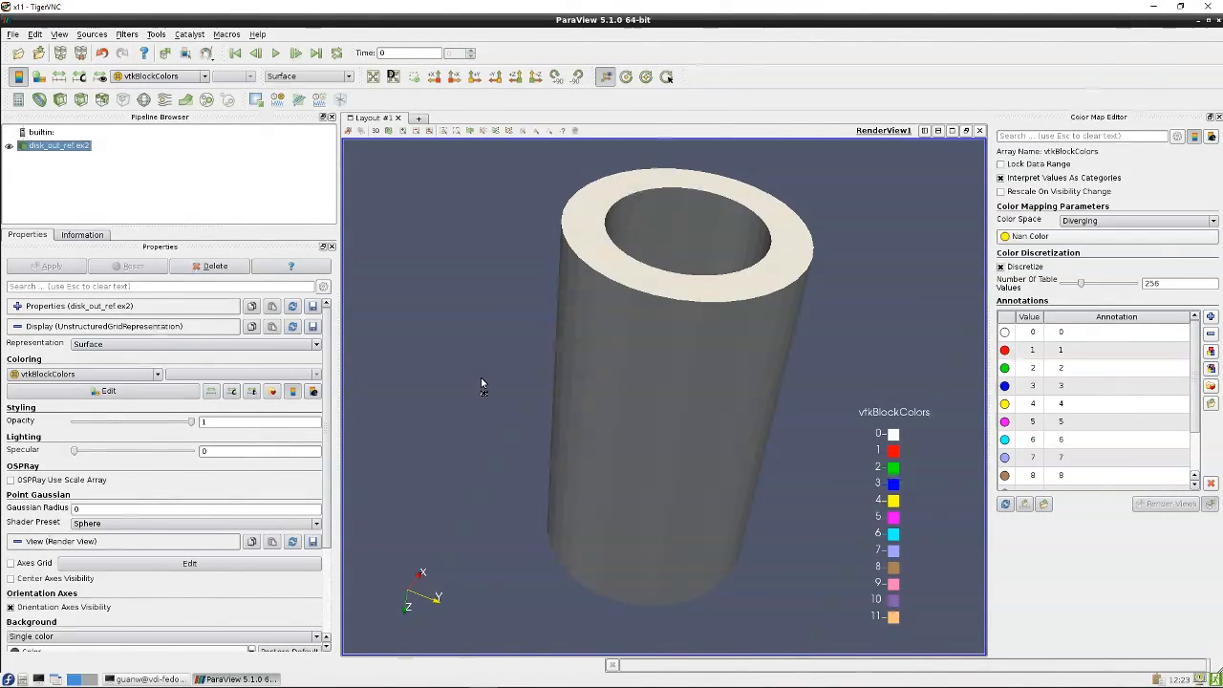
left_click_drag(439, 372, 463, 284)
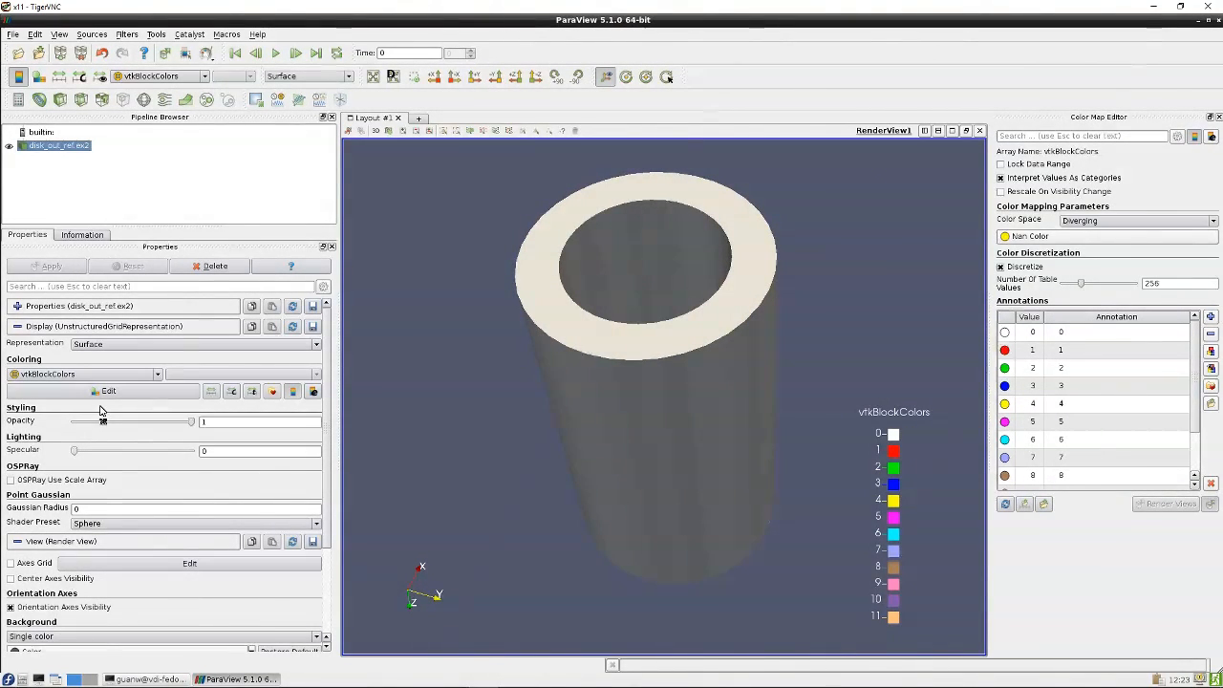
Color the surface by the Pres variable
left_click(157, 375)
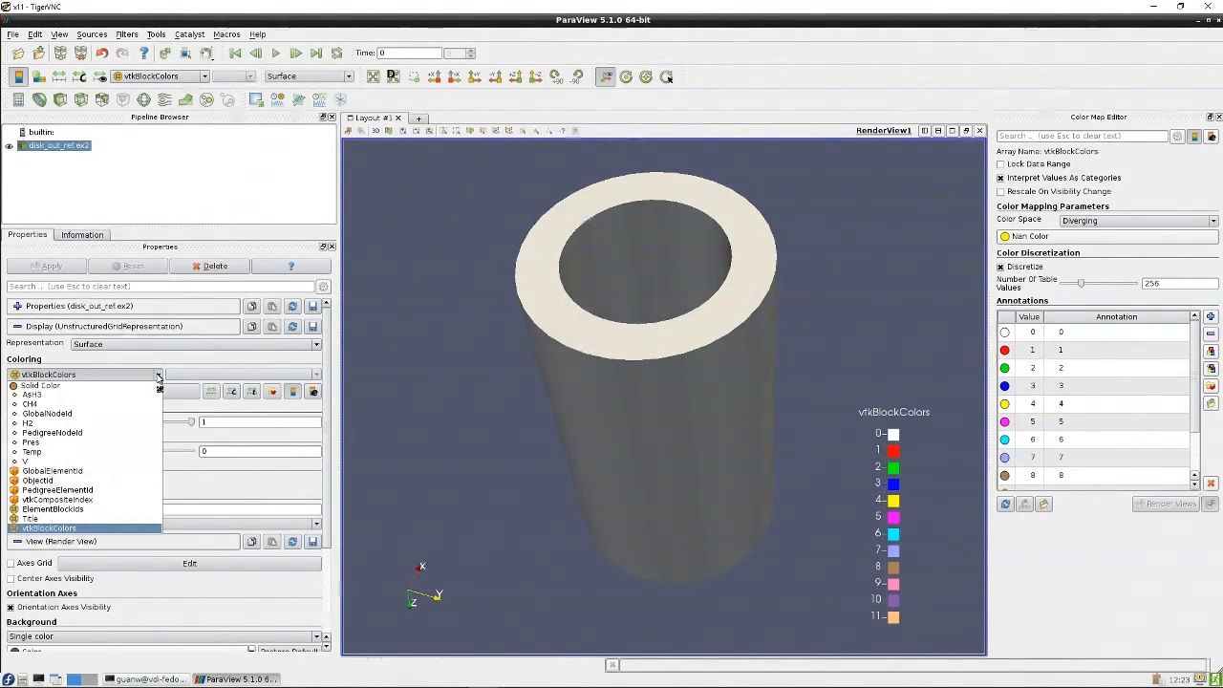
left_click(63, 443)
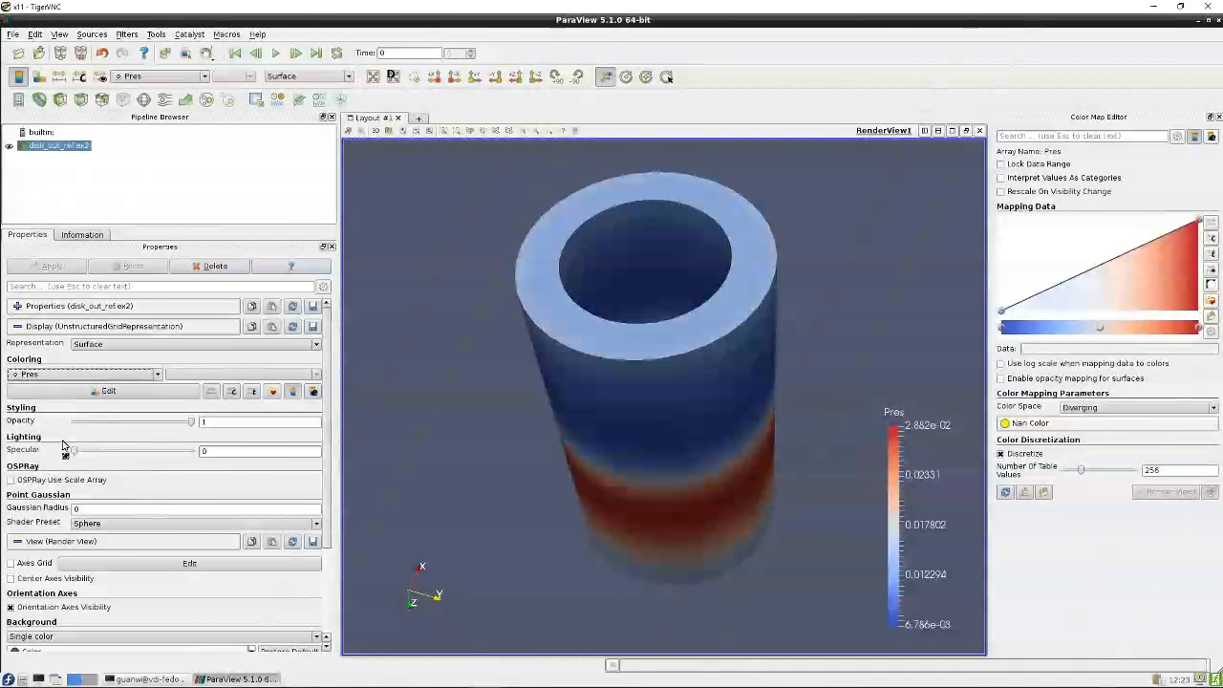
left_click_drag(453, 460, 466, 275)
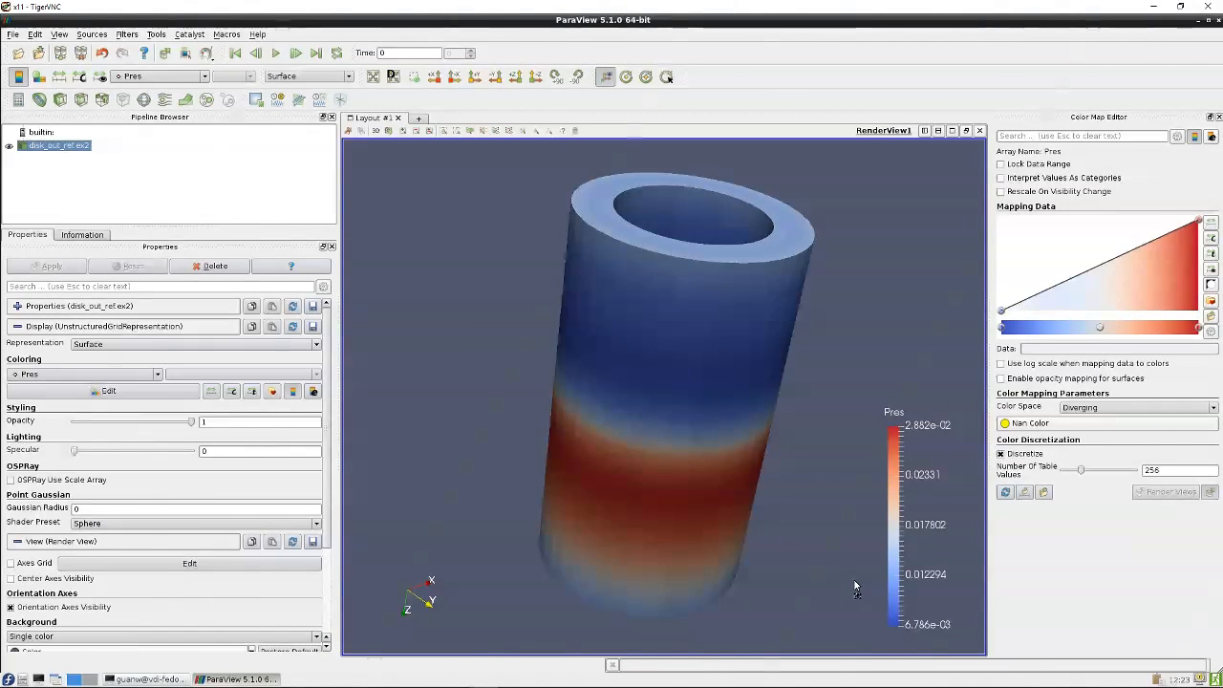
left_click_drag(869, 333, 884, 297)
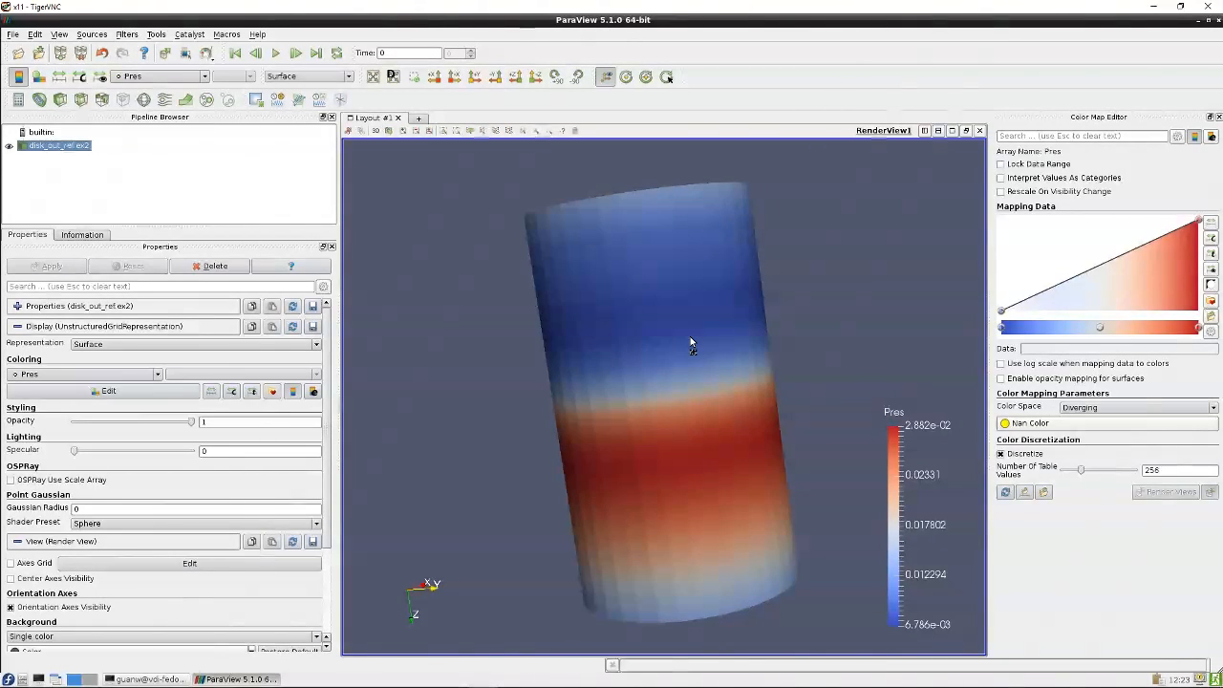
left_click_drag(765, 309, 901, 327)
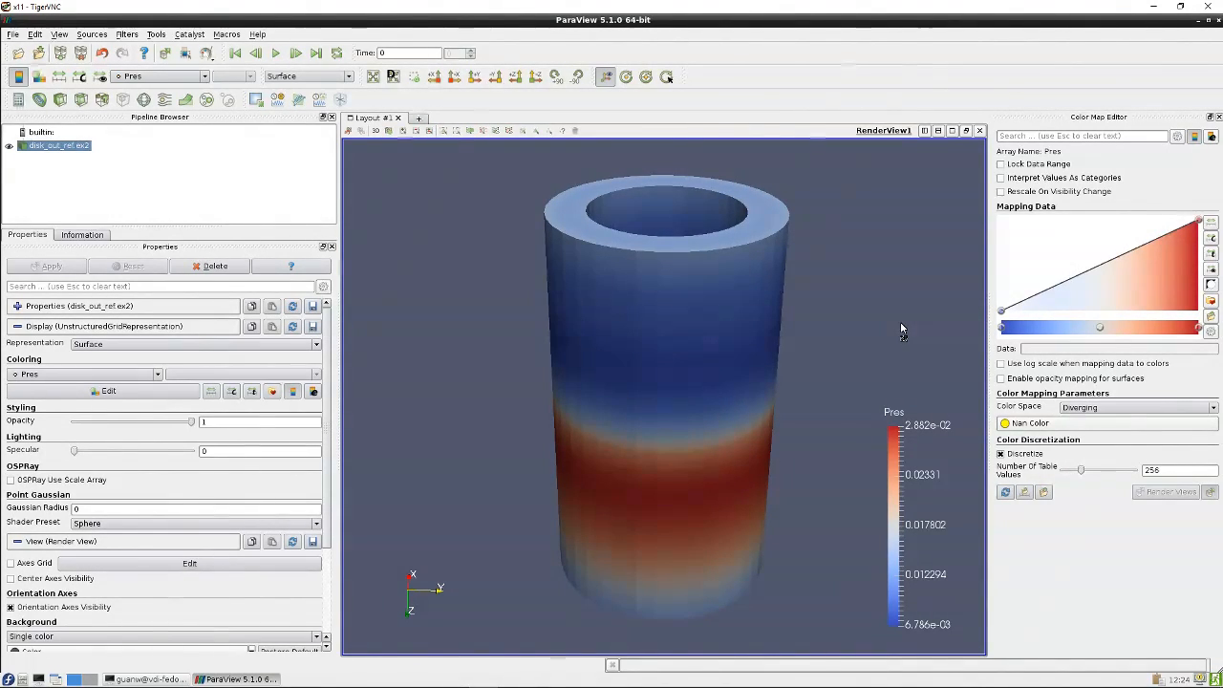
Apply a Slice filter to disk_out_ref.ex2
left_click(81, 100)
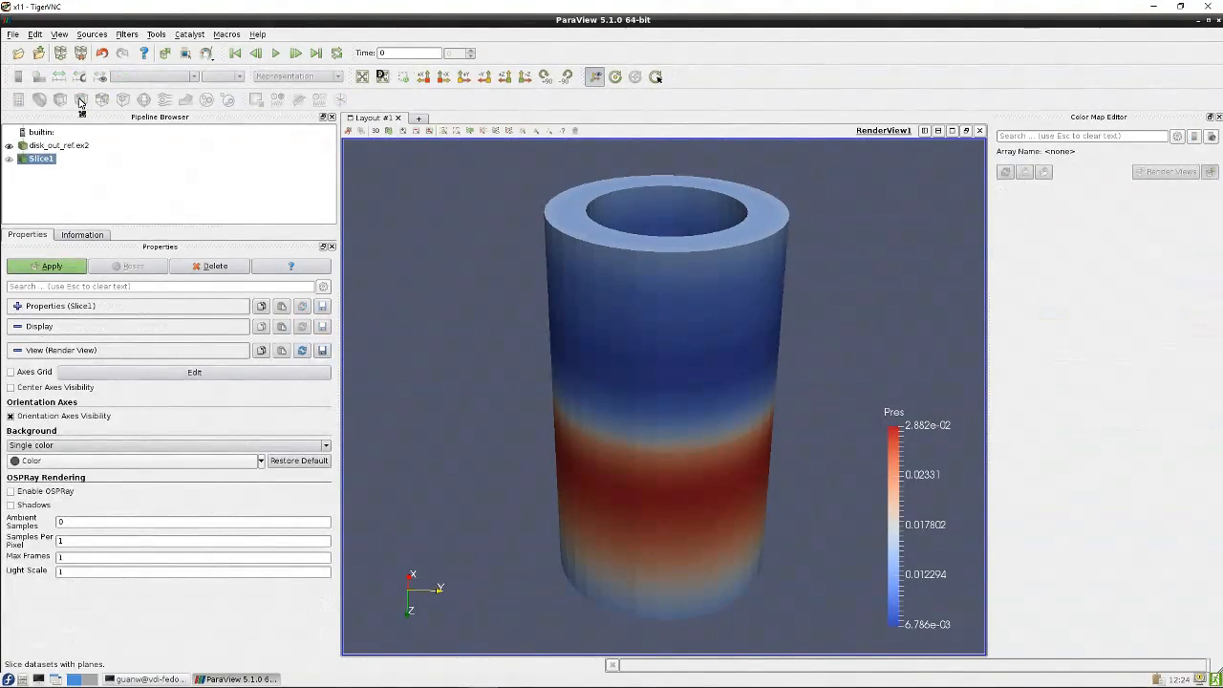
left_click(75, 267)
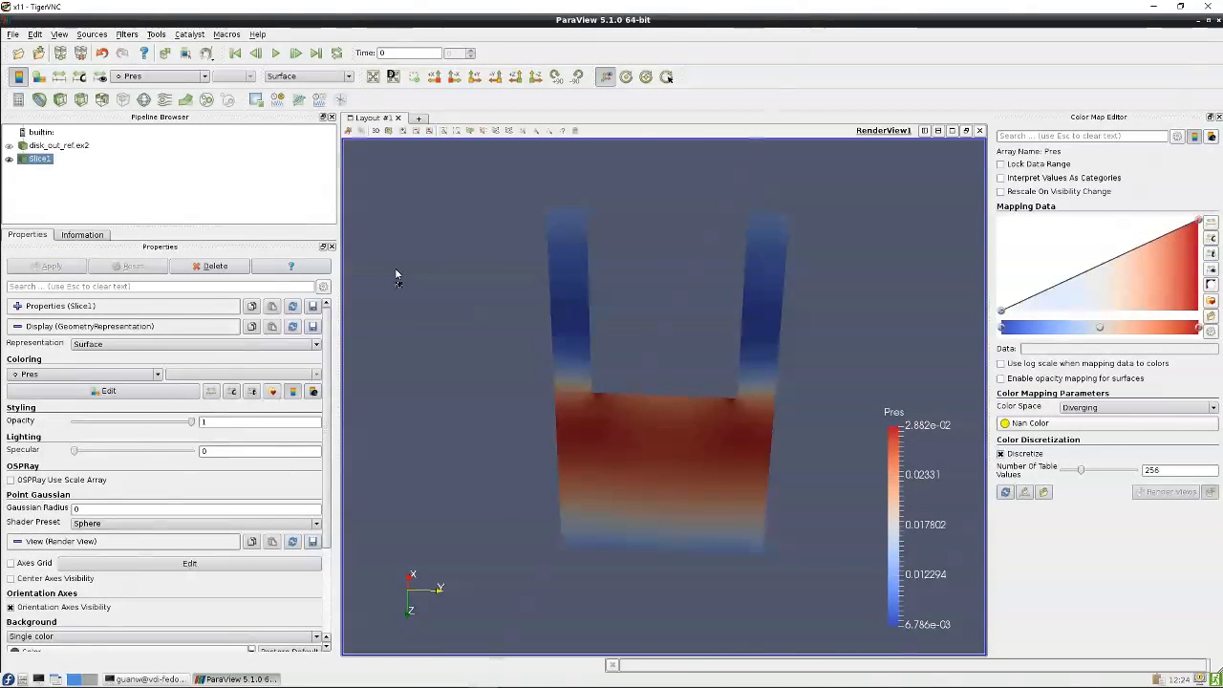
left_click_drag(397, 270, 424, 243)
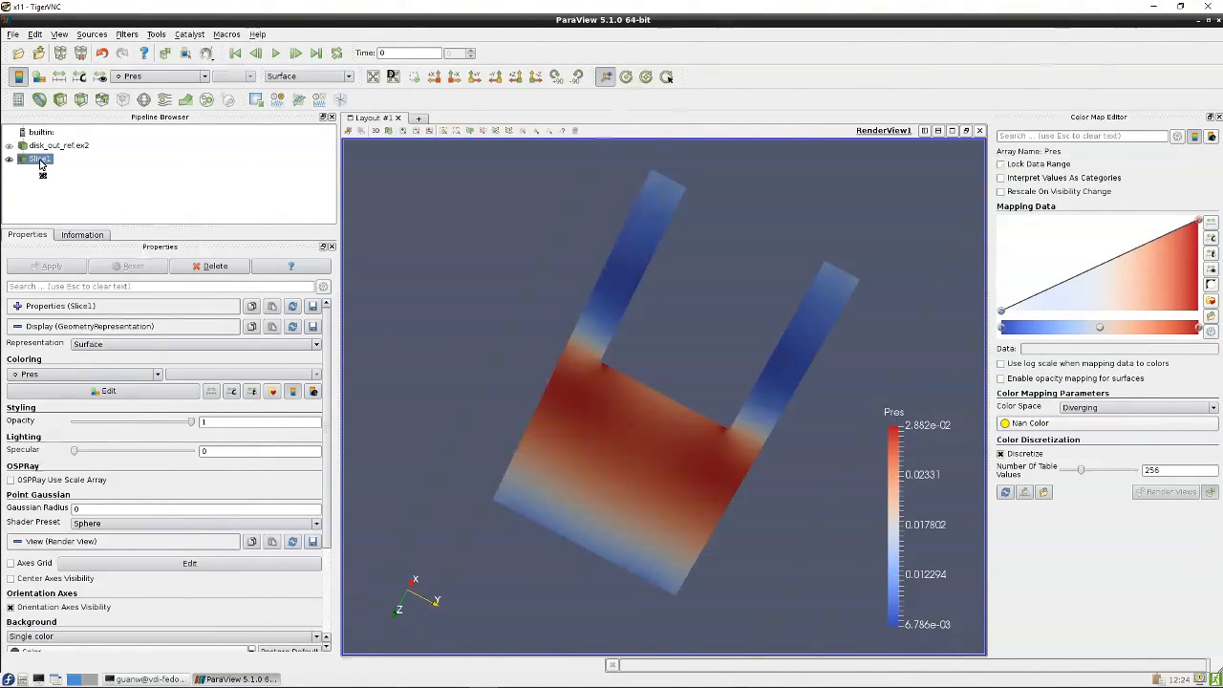
left_click_drag(469, 285, 507, 263)
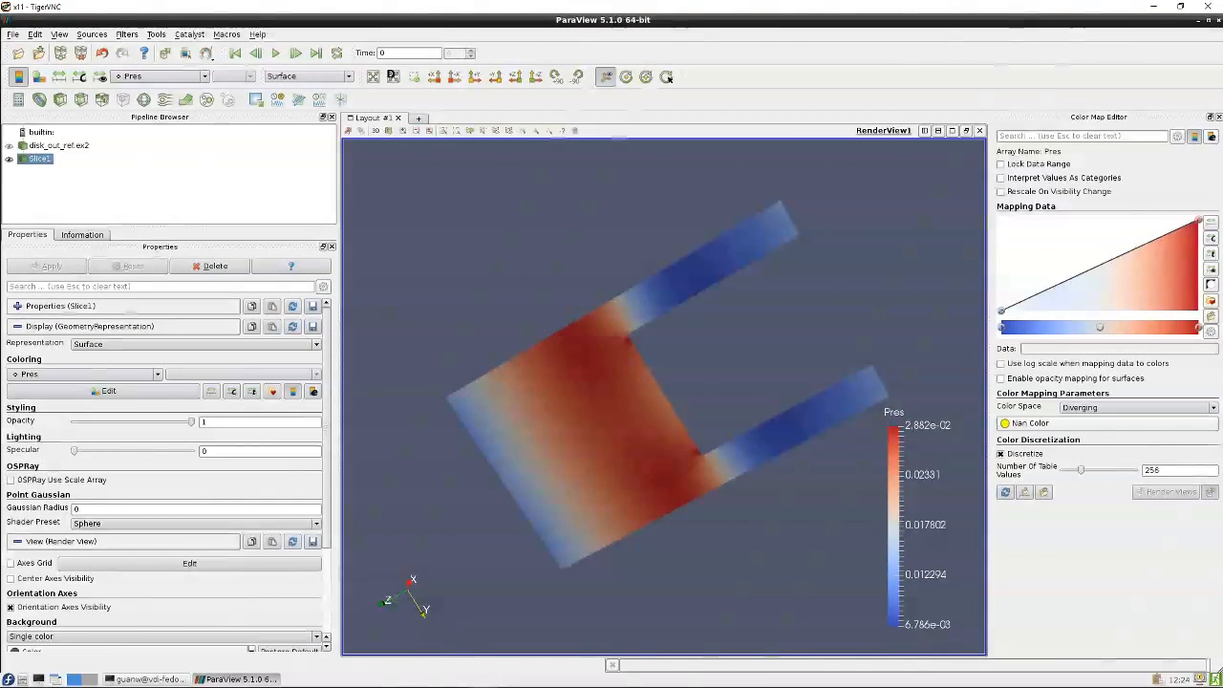
Expand the slice's properties, move the plane origin and tilt its normal with the plane widget, and apply the change
left_click(17, 306)
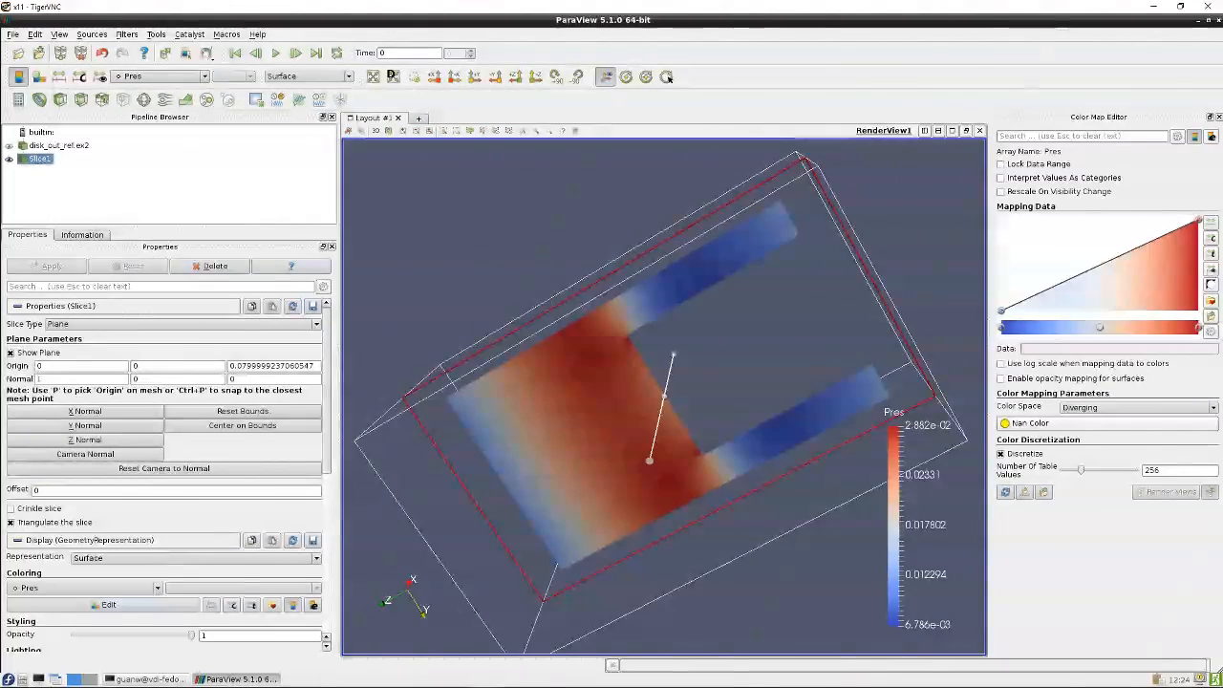
left_click_drag(466, 243, 541, 449)
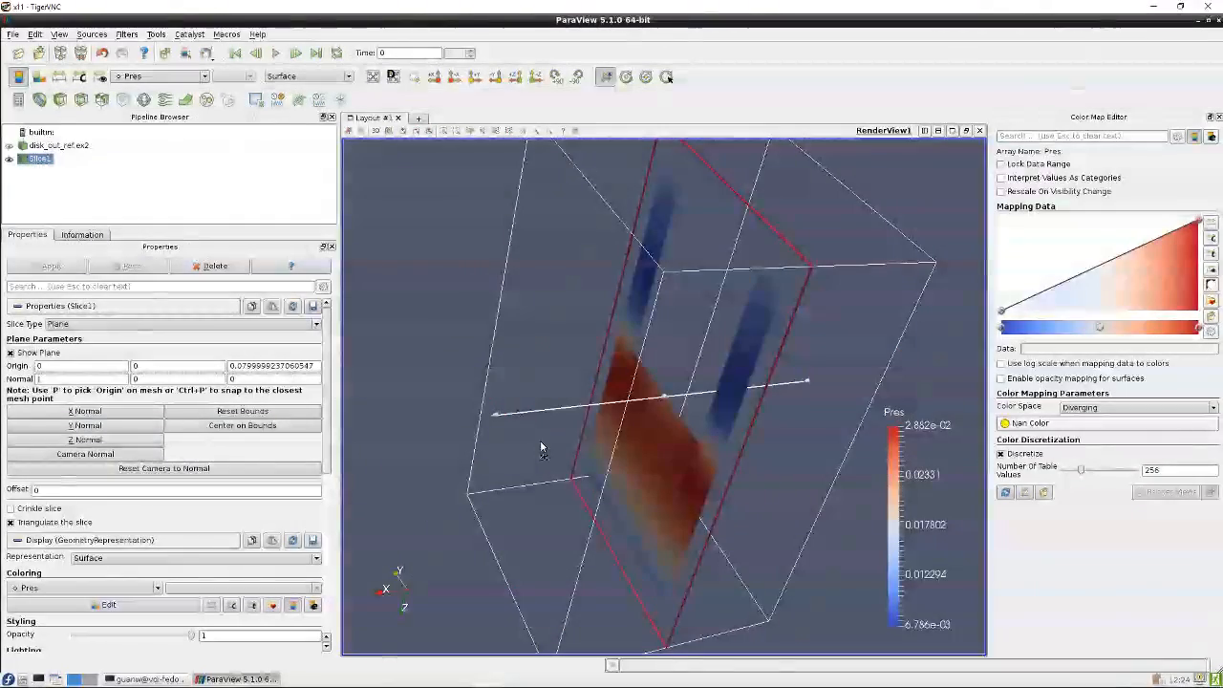
left_click_drag(631, 460, 581, 469)
left_click(58, 270)
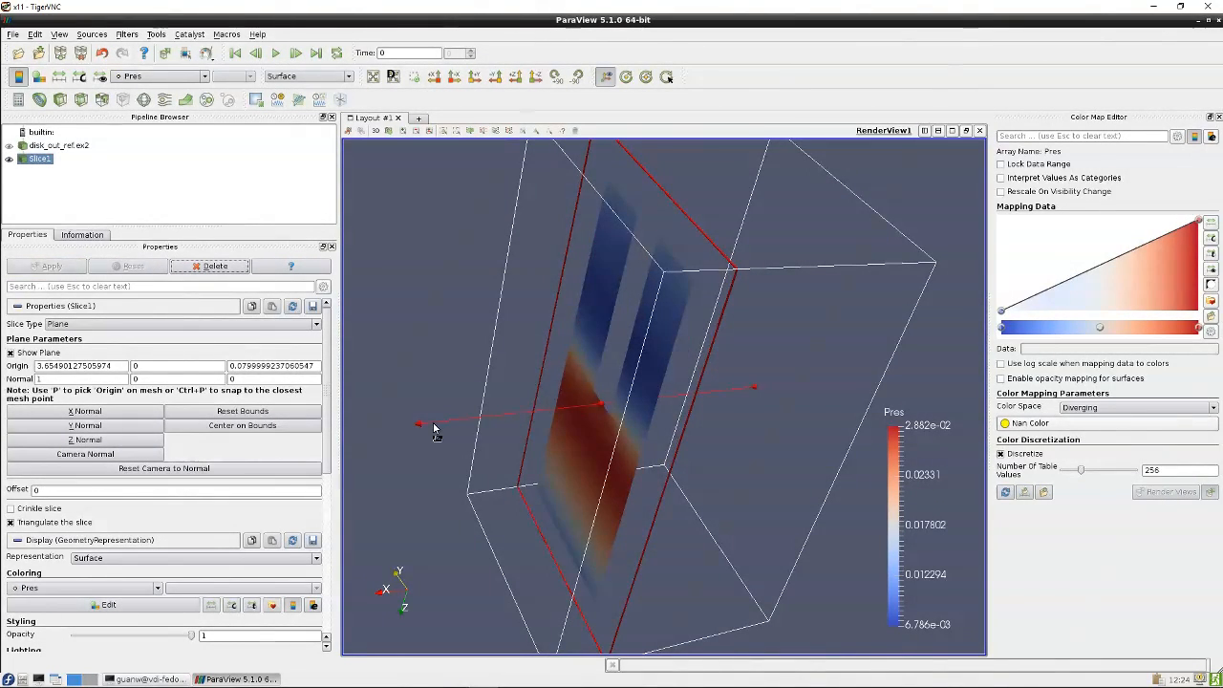
left_click_drag(433, 423, 479, 331)
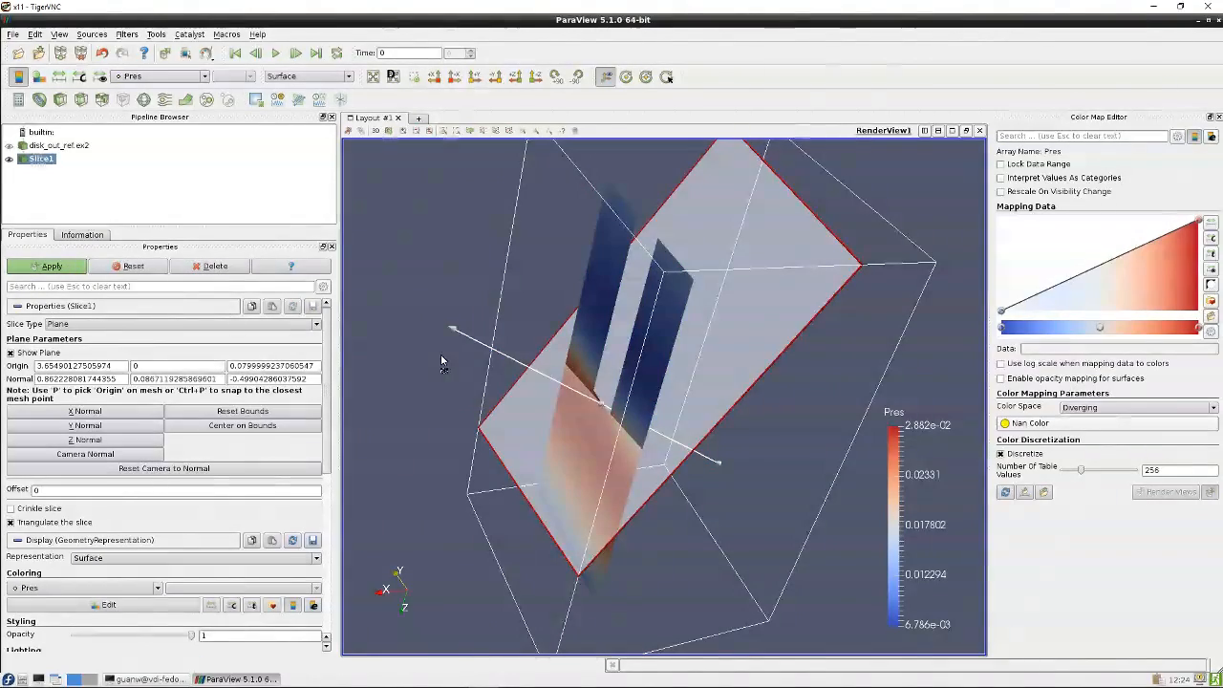
left_click_drag(451, 250, 576, 325)
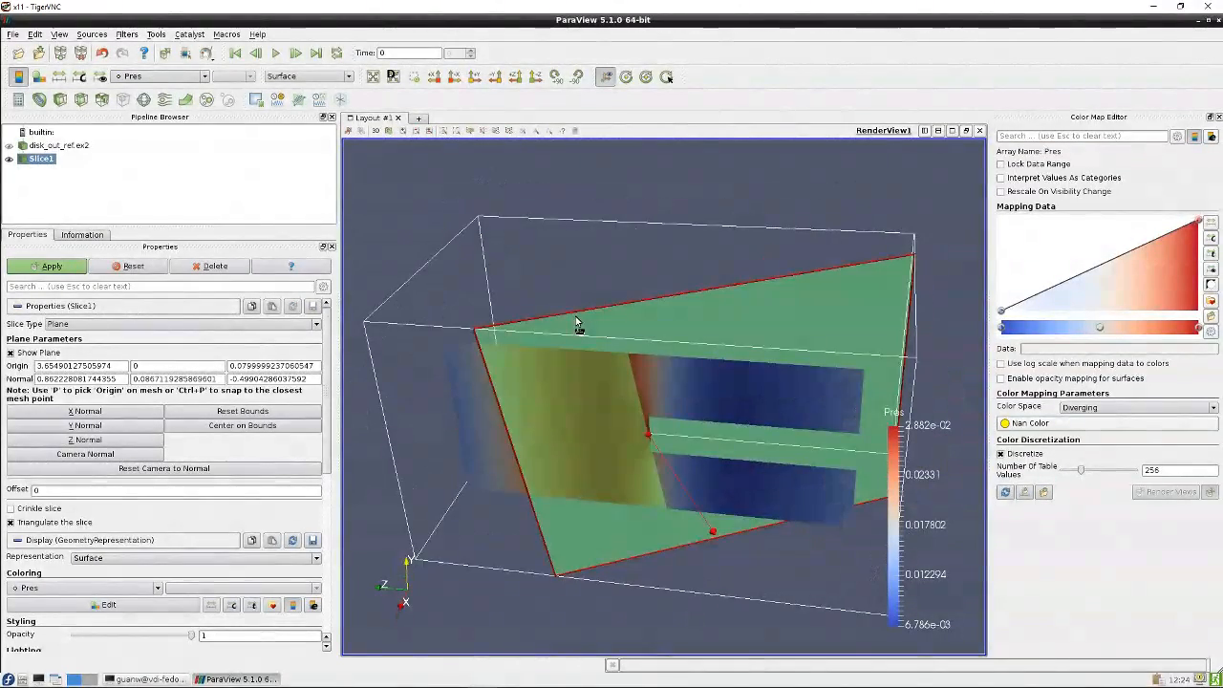
left_click(74, 265)
Hide the slice and show the original disk_out_ref.ex2 dataset again
left_click_drag(513, 204, 702, 361)
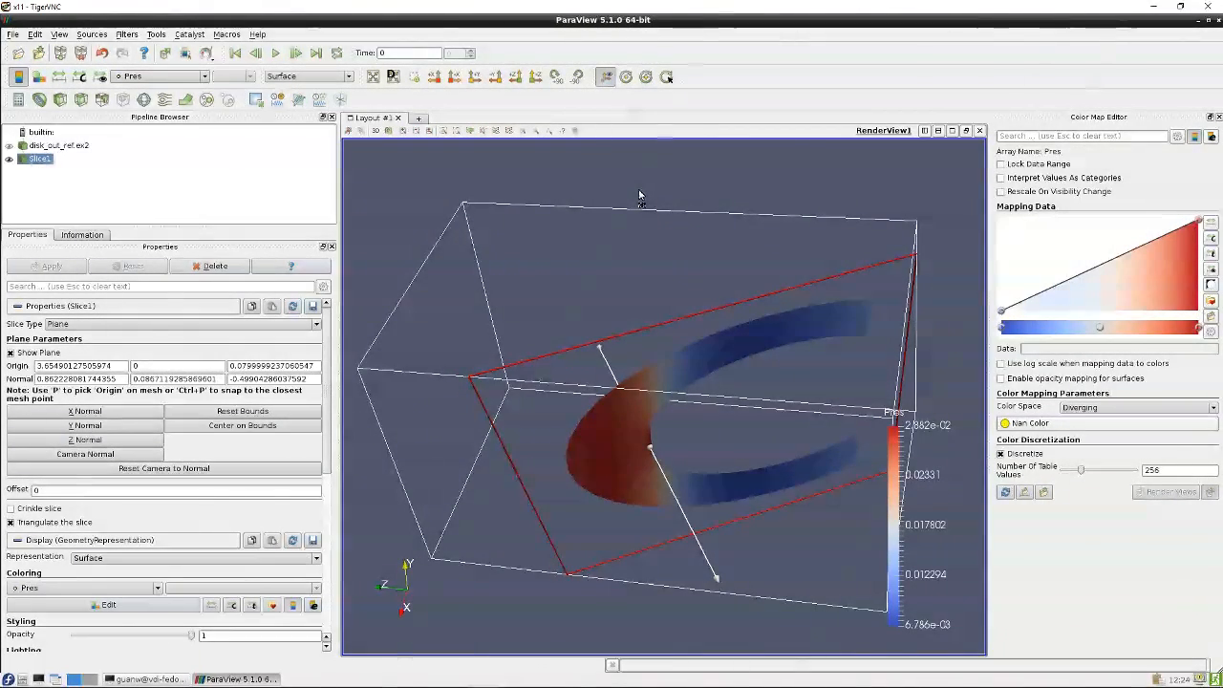
left_click_drag(637, 188, 644, 196)
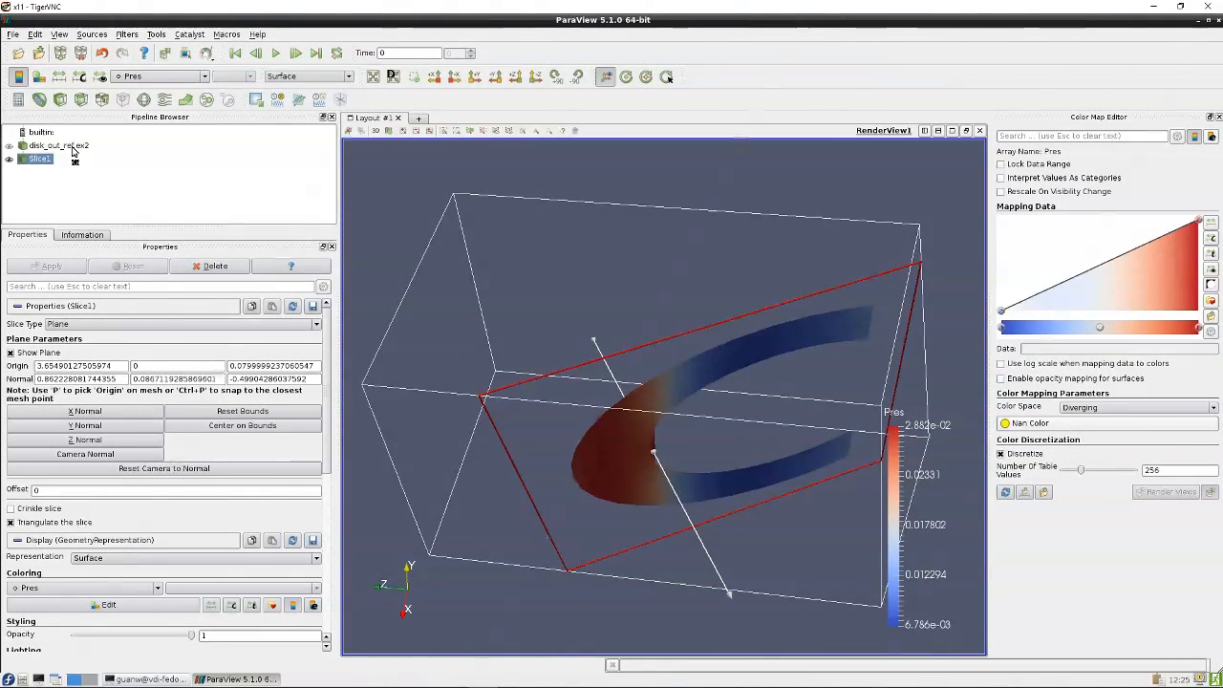
left_click(11, 160)
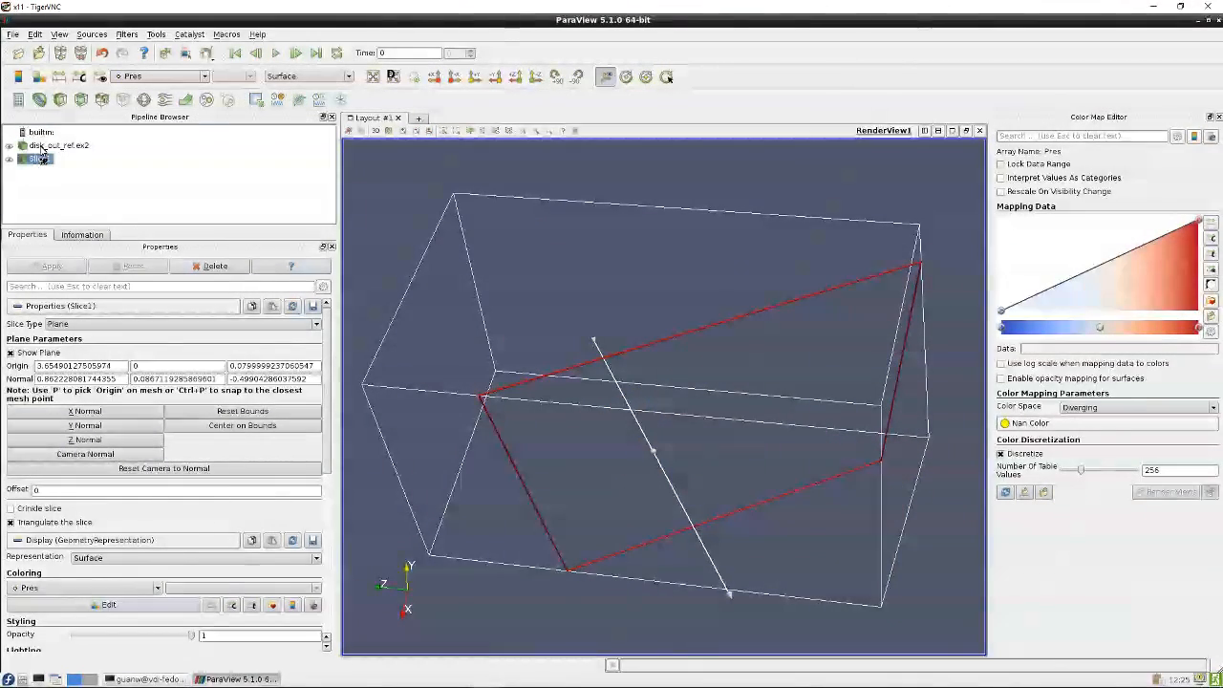
left_click(9, 147)
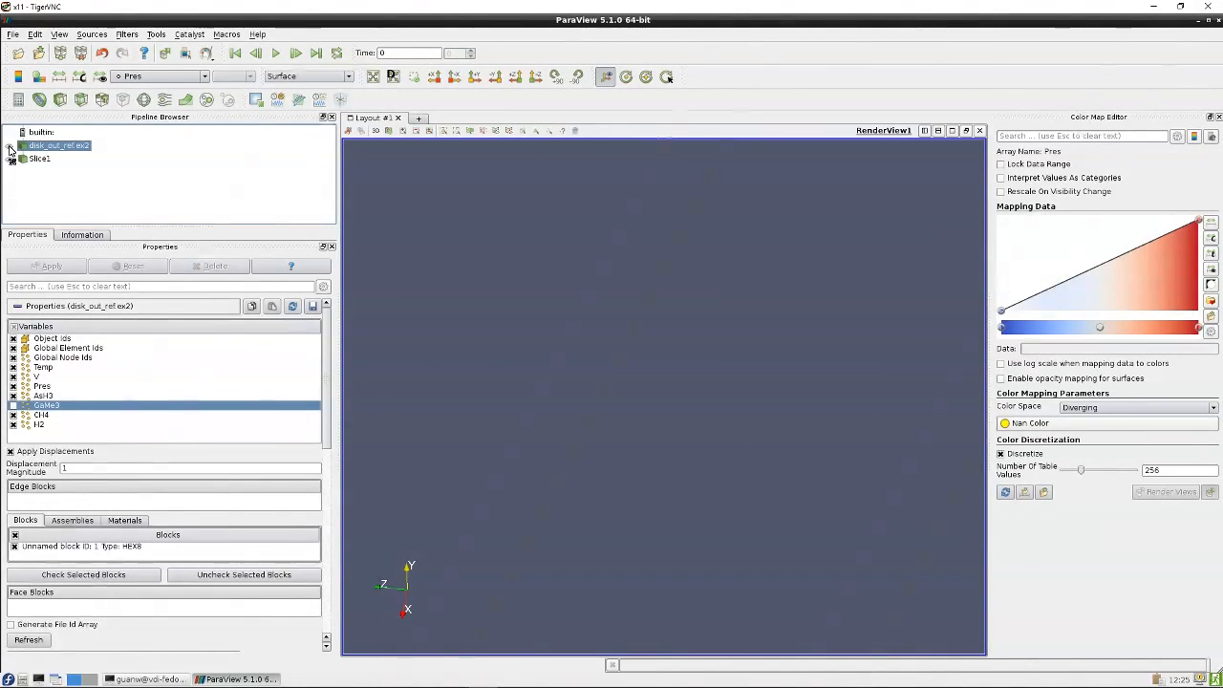
left_click(9, 146)
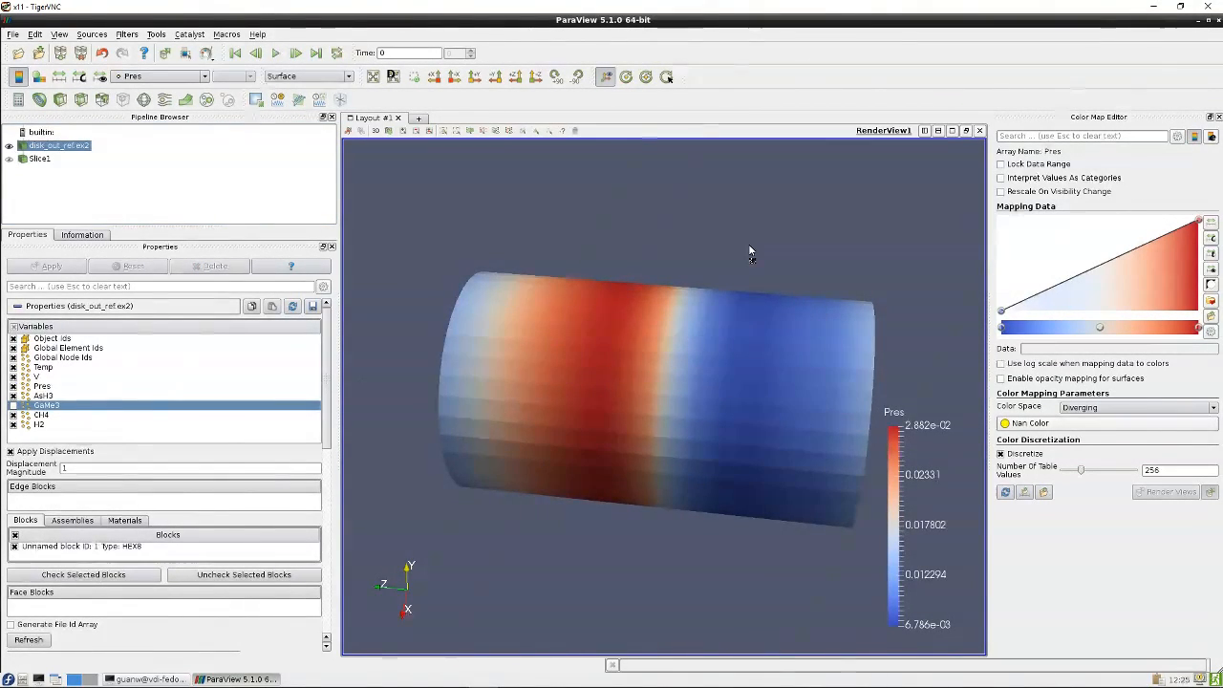
Switch the dataset's representation to Volume
left_click_drag(750, 252, 497, 380)
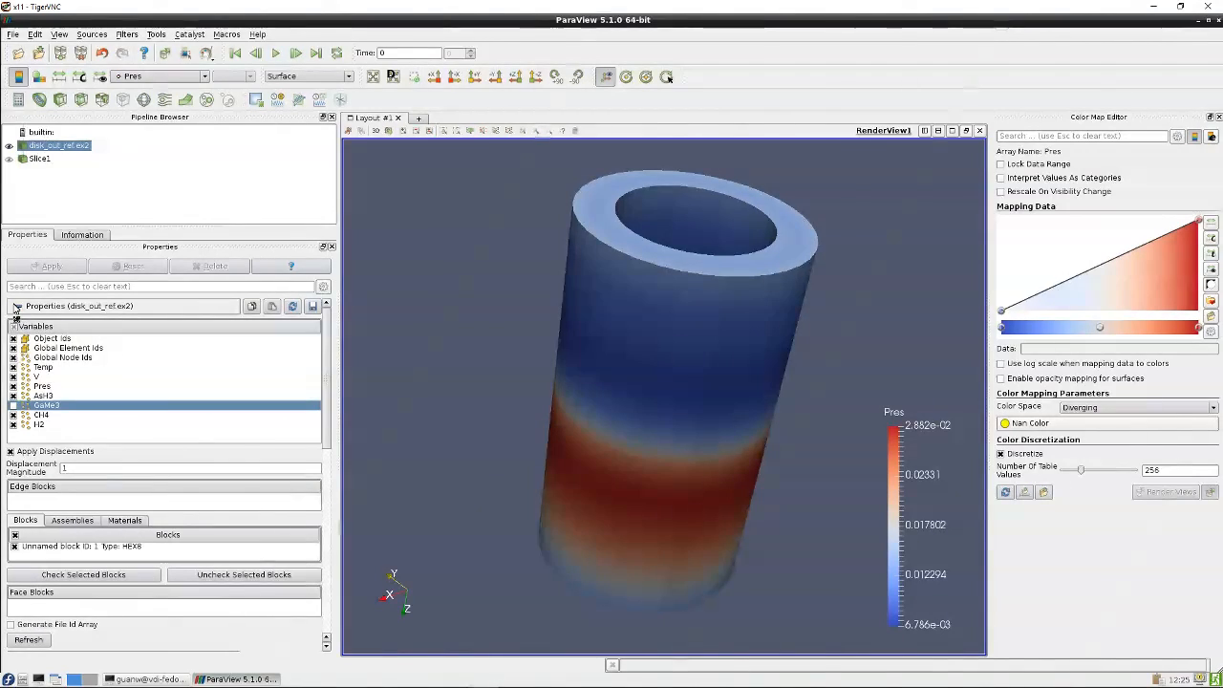
scroll(331, 382, "down", 2)
left_click_drag(332, 383, 332, 453)
left_click(163, 379)
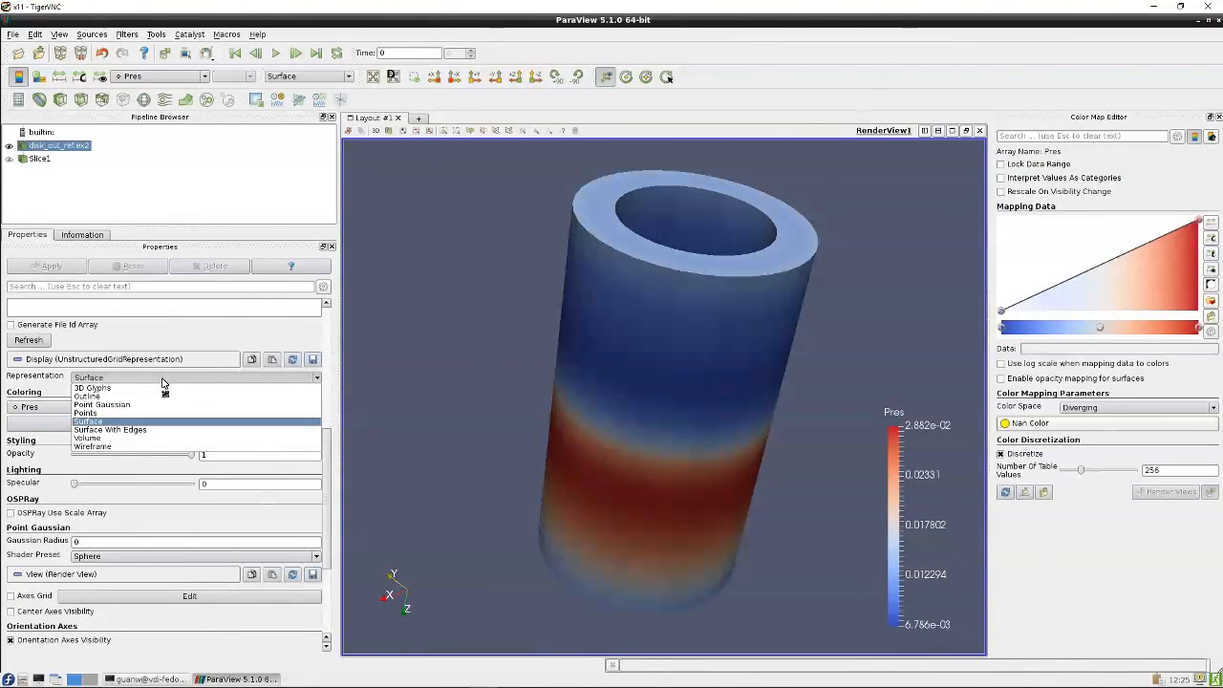
left_click(129, 439)
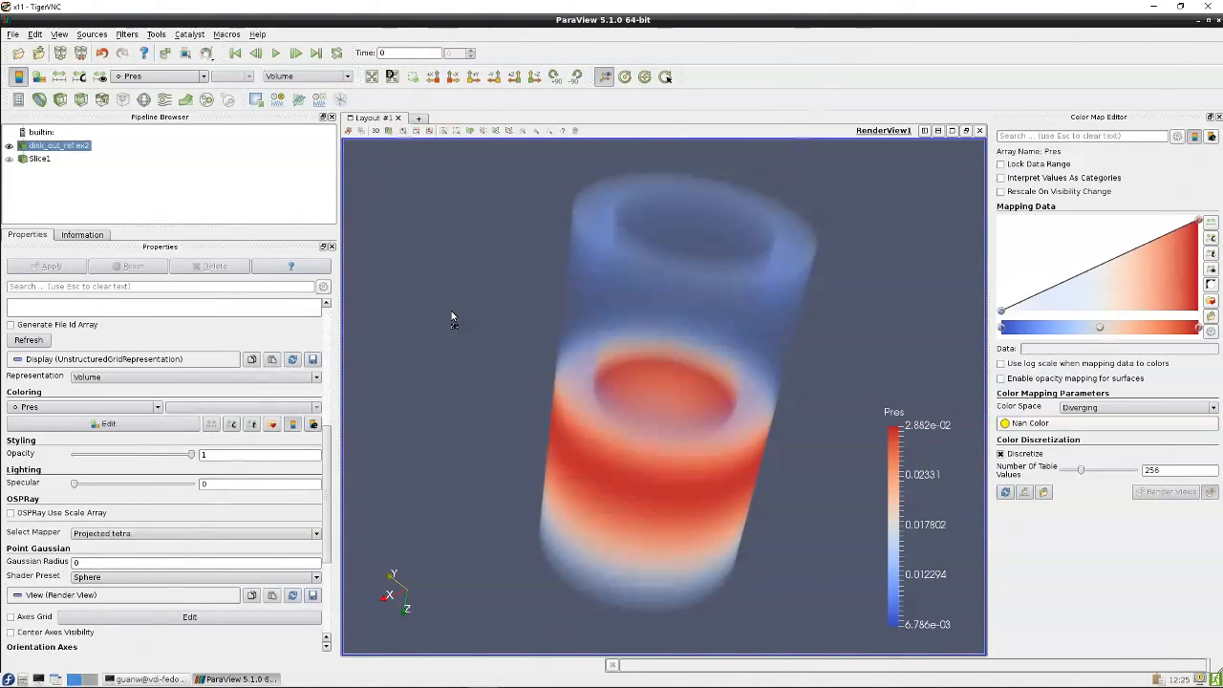
Add an opacity control point in the transfer function and move it to about 0.018, 0.112
left_click_drag(451, 313, 451, 279)
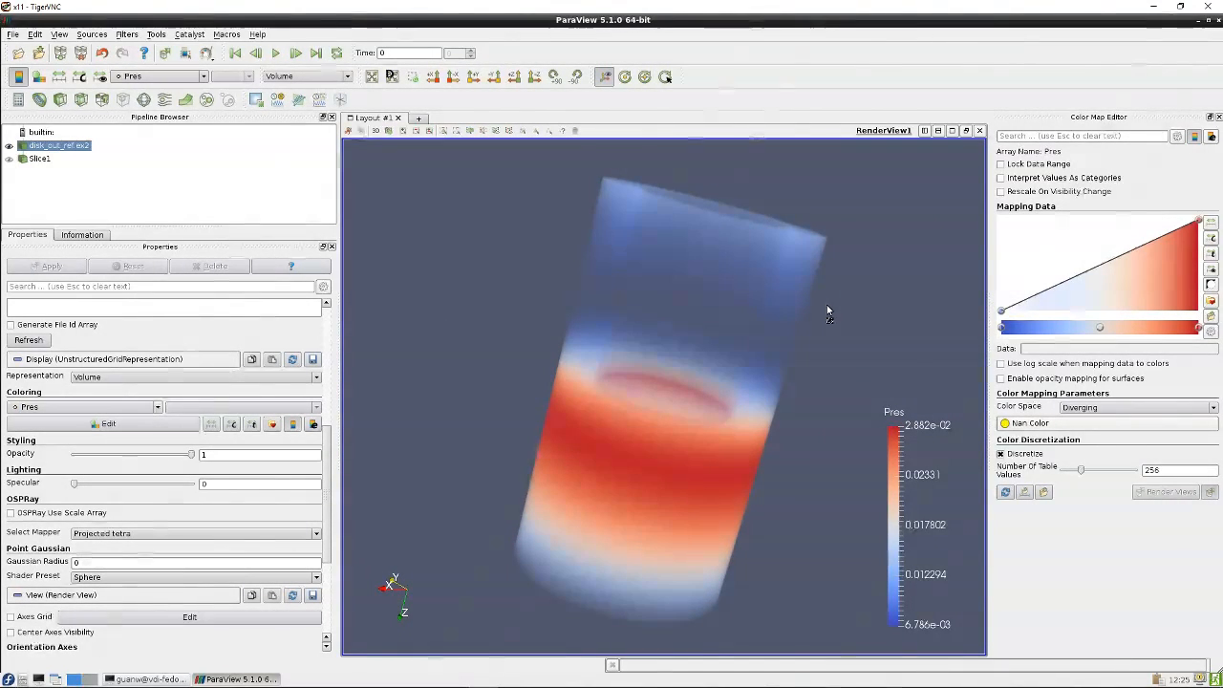
left_click_drag(885, 304, 800, 328)
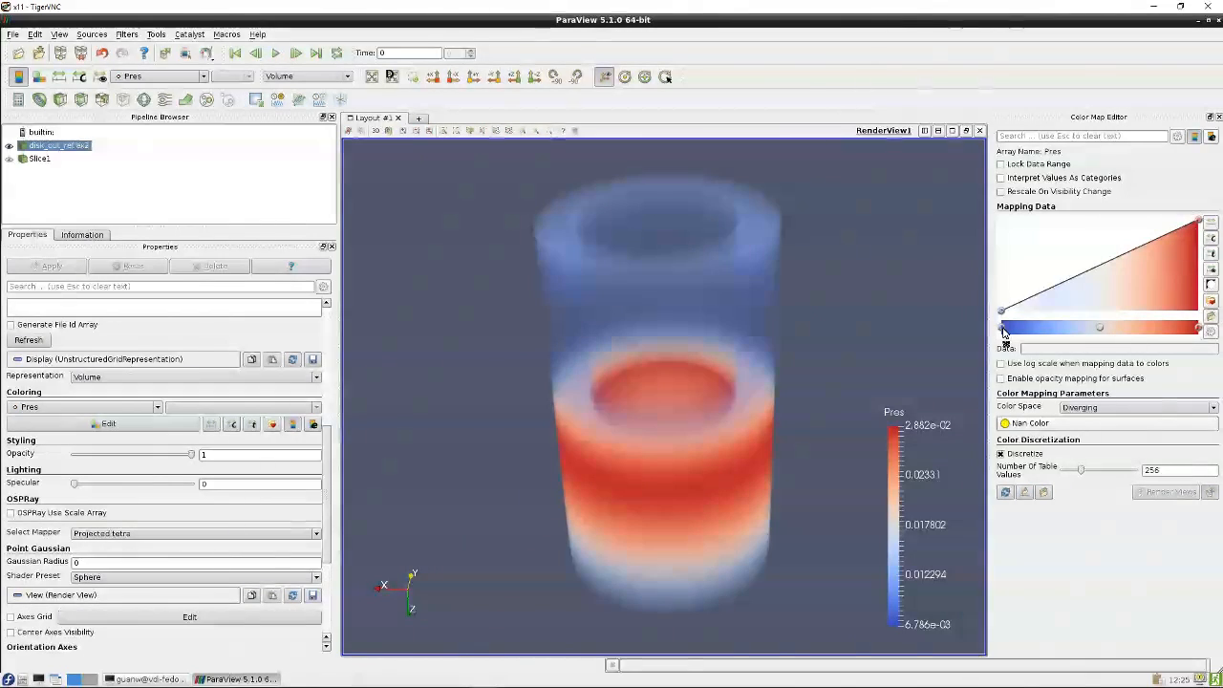
left_click_drag(886, 328, 898, 306)
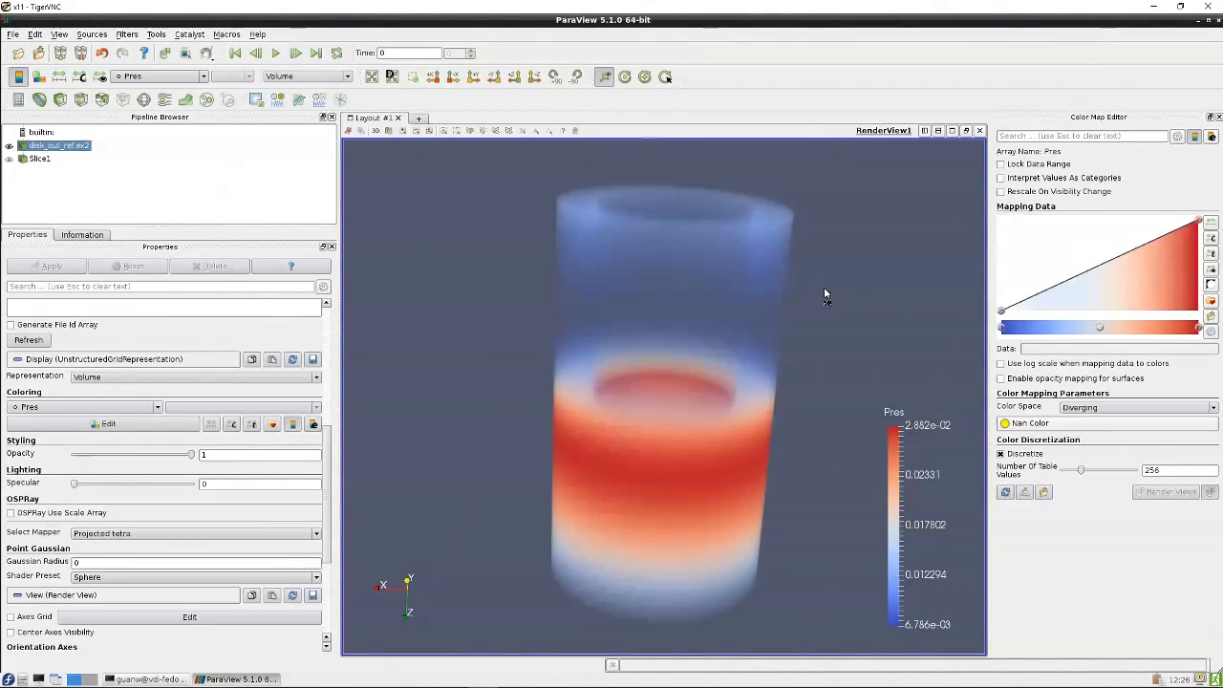
left_click(1070, 284)
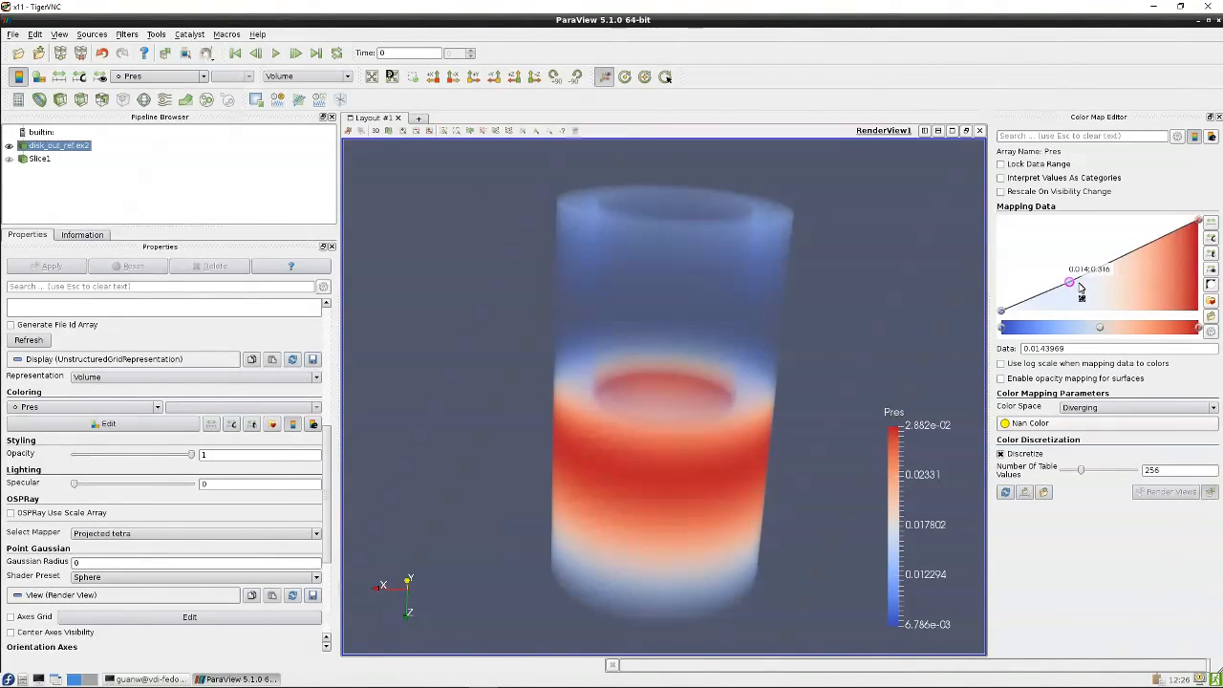
left_click_drag(1072, 285, 1106, 302)
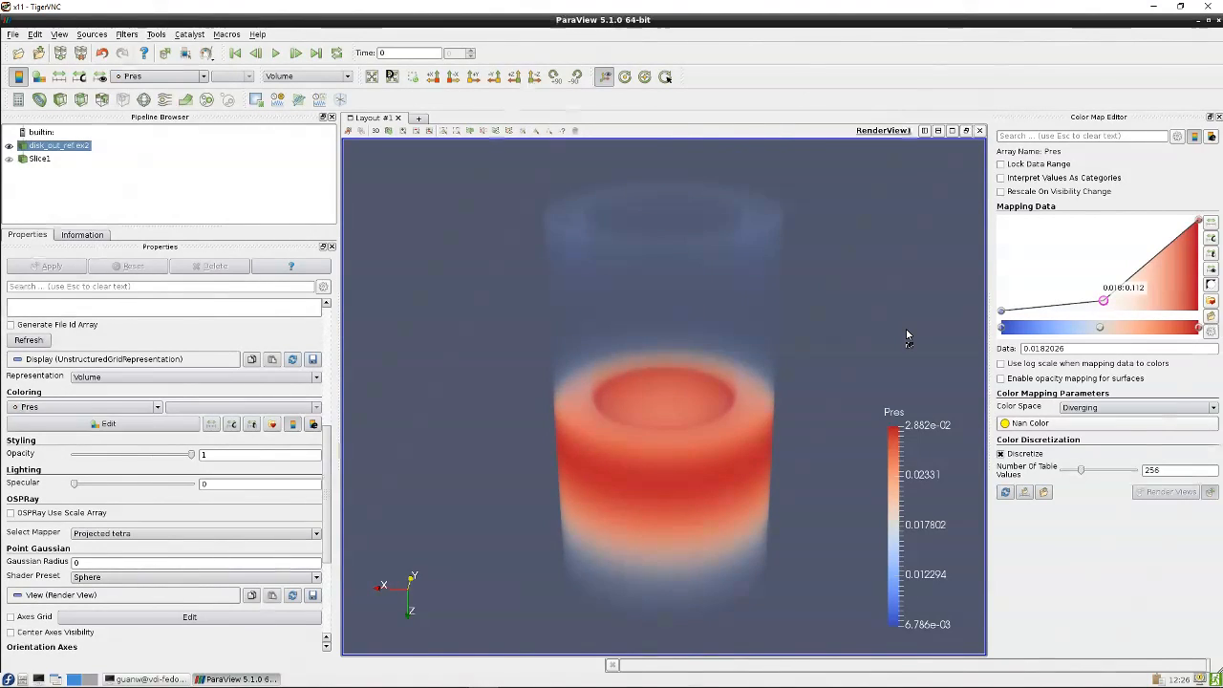
Lower the top opacity point of the transfer function to about 0.434
left_click_drag(905, 329, 878, 331)
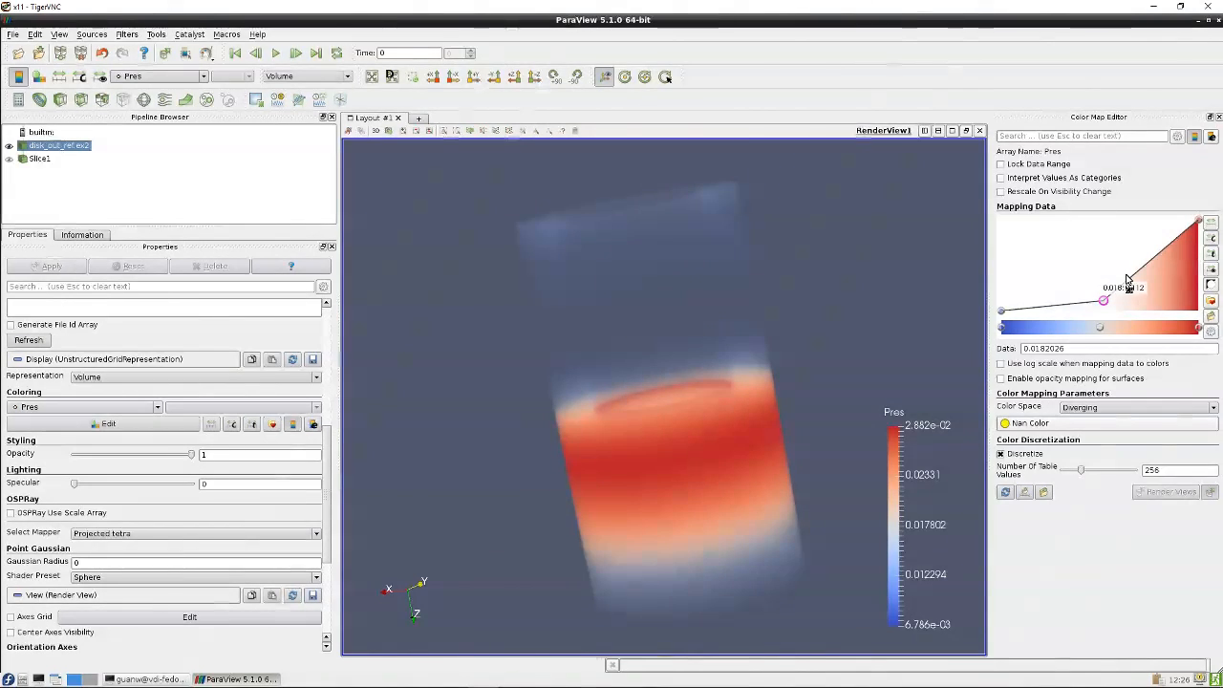
left_click_drag(681, 433, 908, 288)
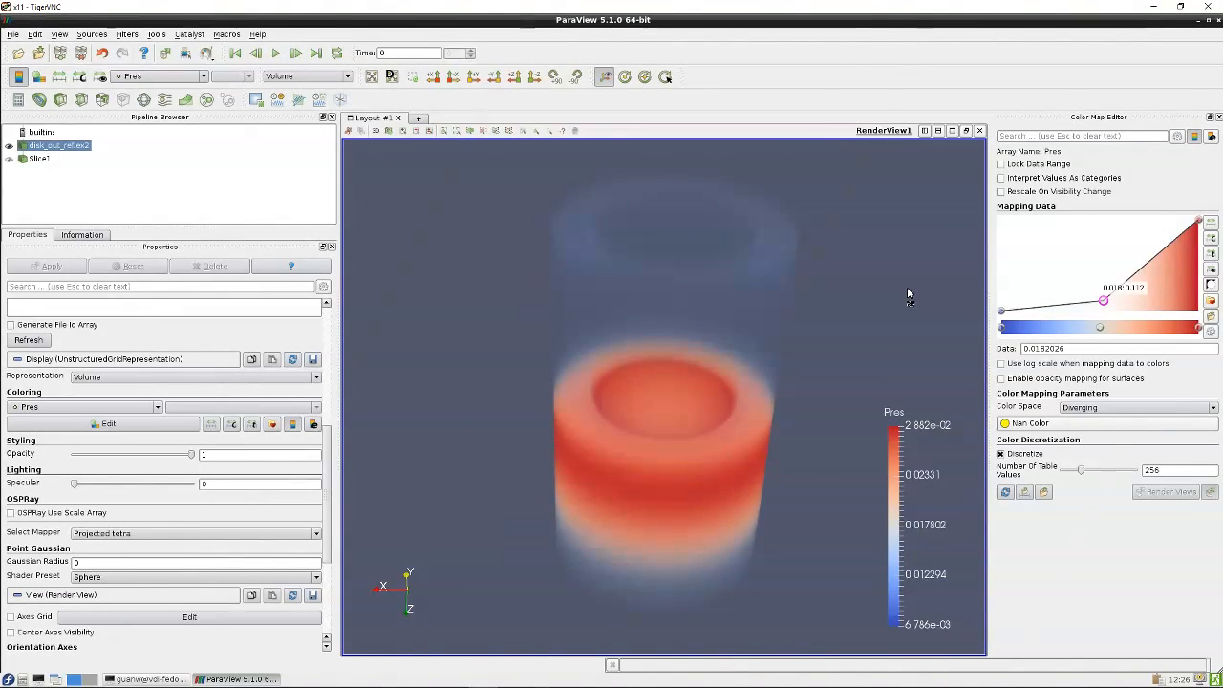
left_click_drag(1201, 223, 1199, 274)
left_click_drag(837, 332, 730, 208)
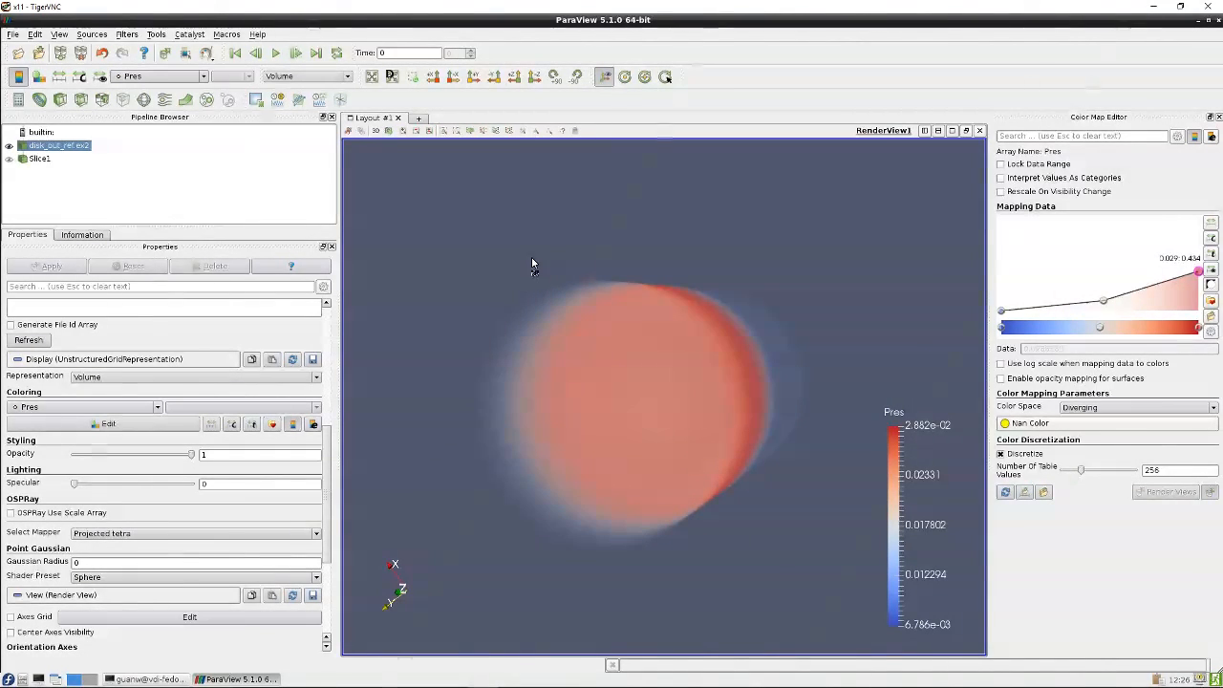
Color the volume by the Temp variable
left_click(158, 408)
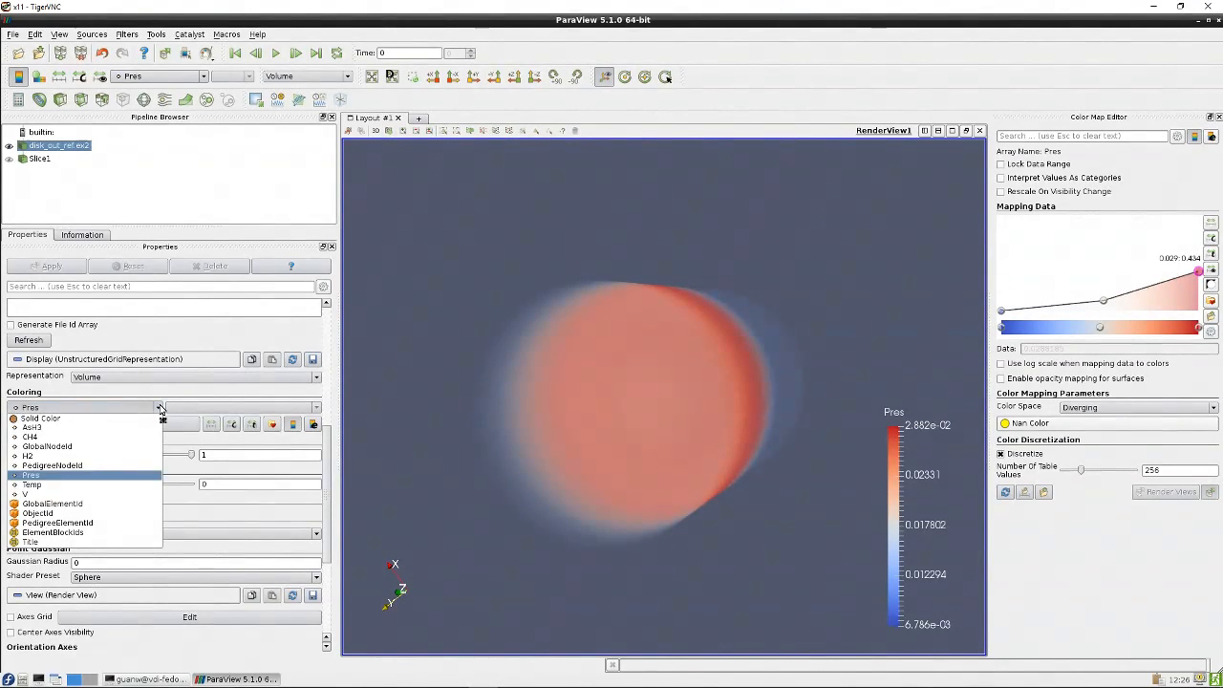
left_click(103, 484)
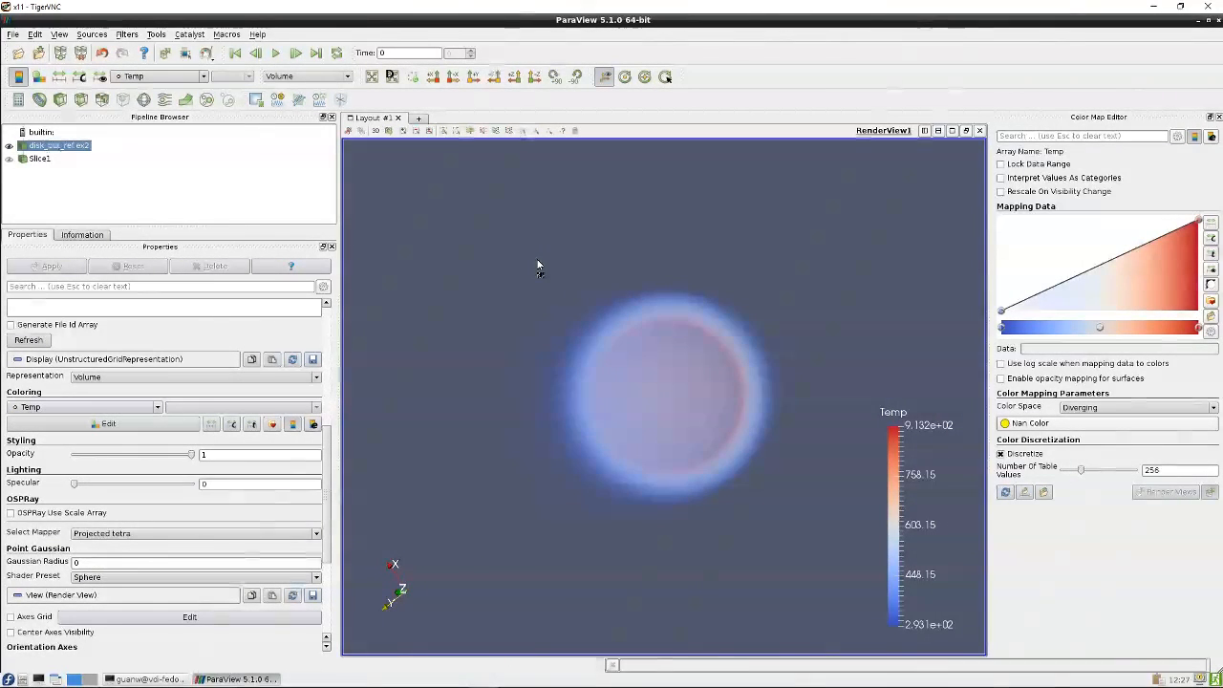
left_click_drag(536, 259, 674, 349)
Color the volume by the AsH3 variable
left_click(158, 402)
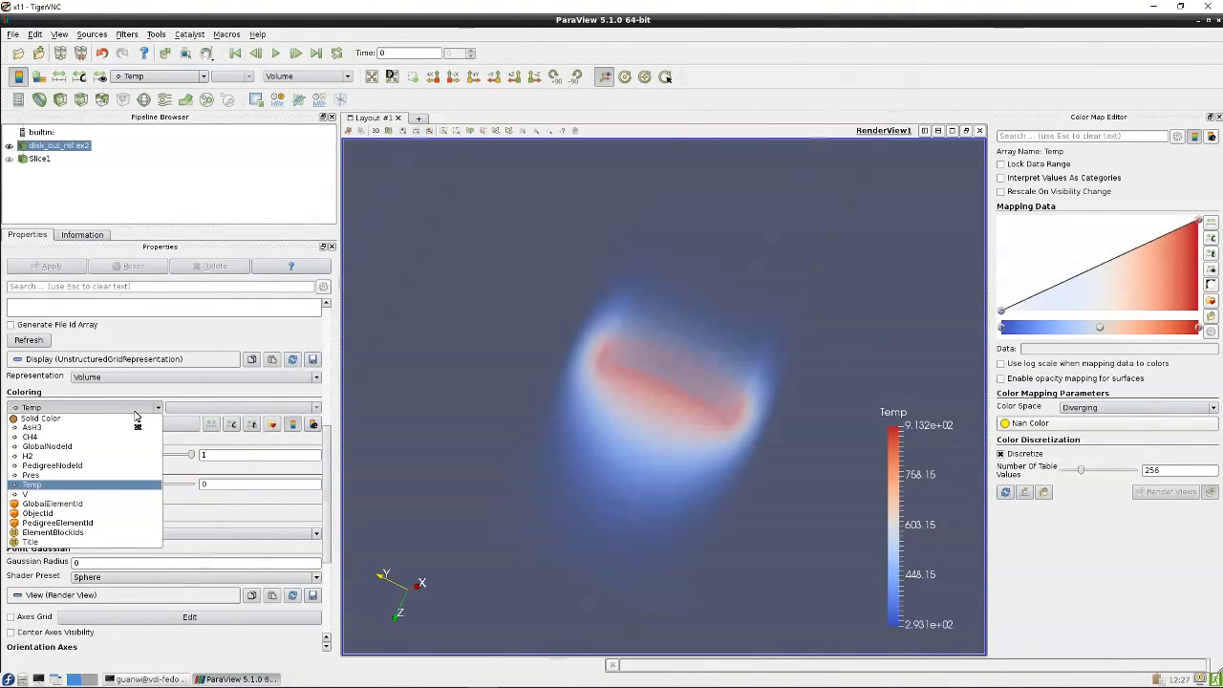
left_click(113, 432)
left_click_drag(447, 317, 564, 371)
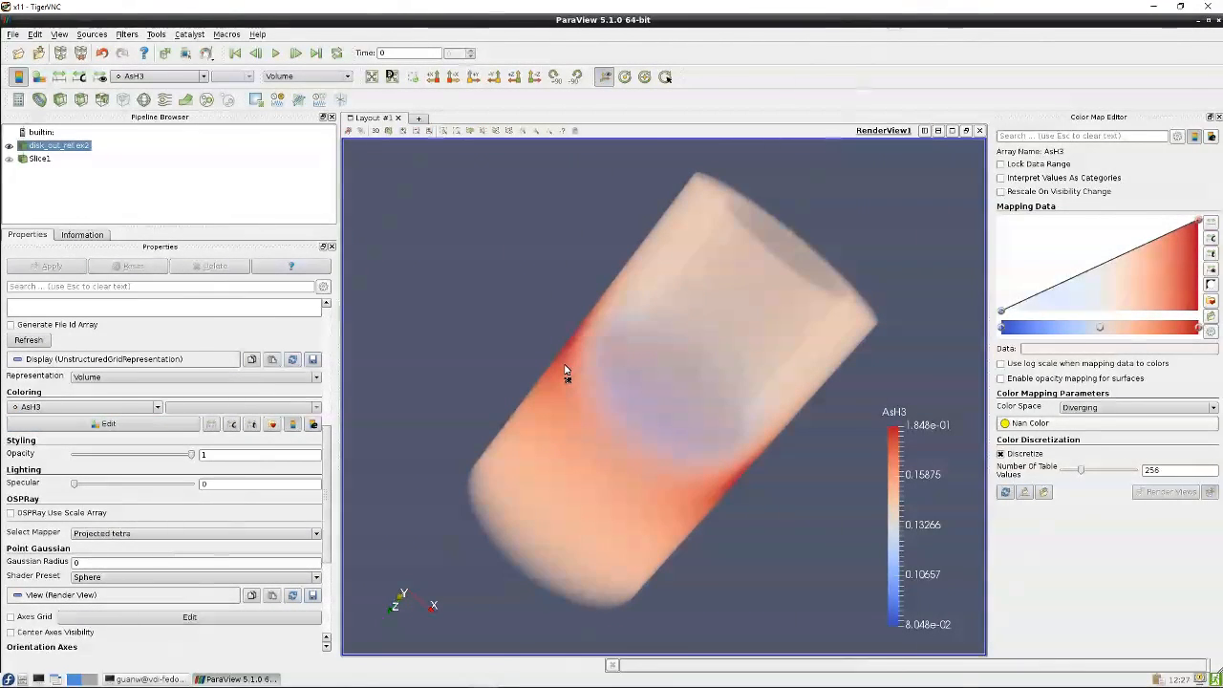
left_click_drag(565, 372, 492, 359)
left_click_drag(863, 322, 819, 327)
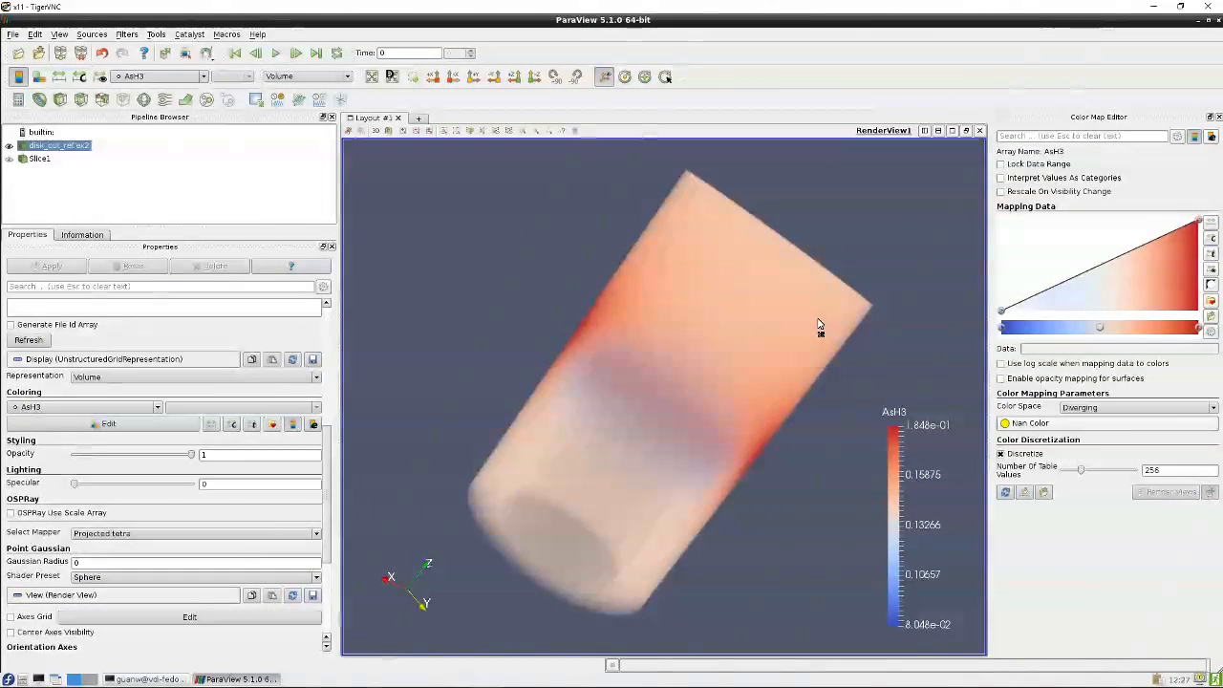
left_click_drag(566, 264, 688, 449)
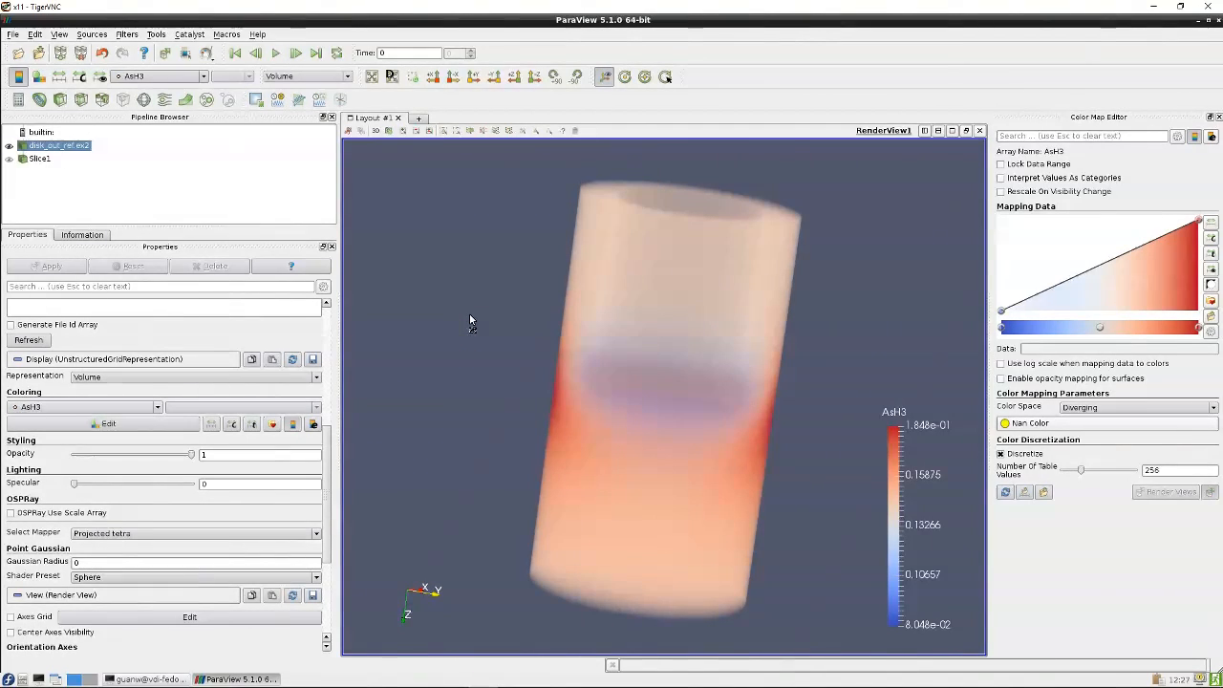
left_click_drag(483, 298, 497, 321)
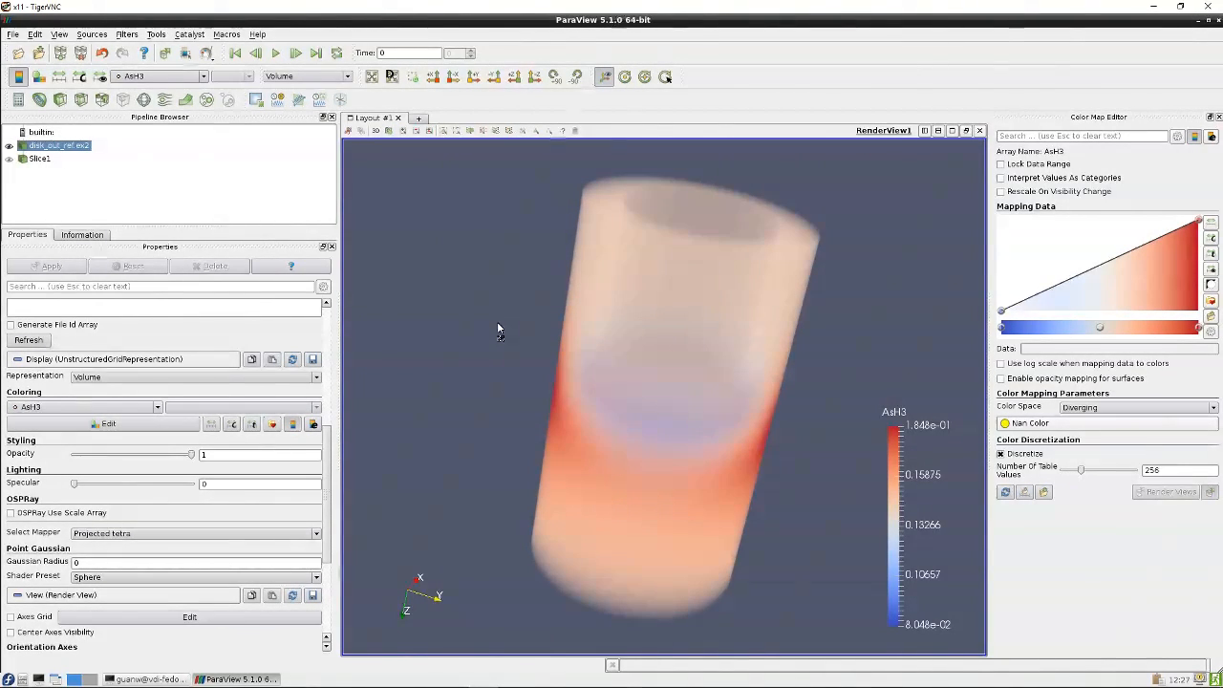
Split the view horizontally and open a new Render View in the second pane
left_click(158, 408)
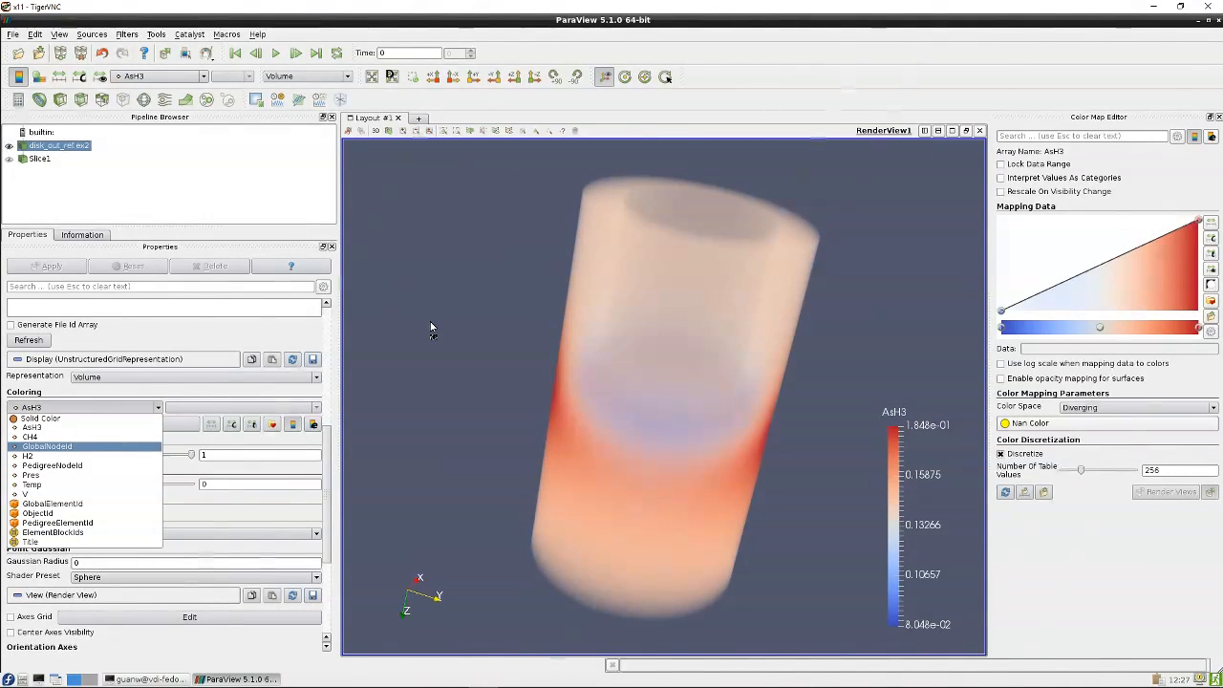
left_click(883, 249)
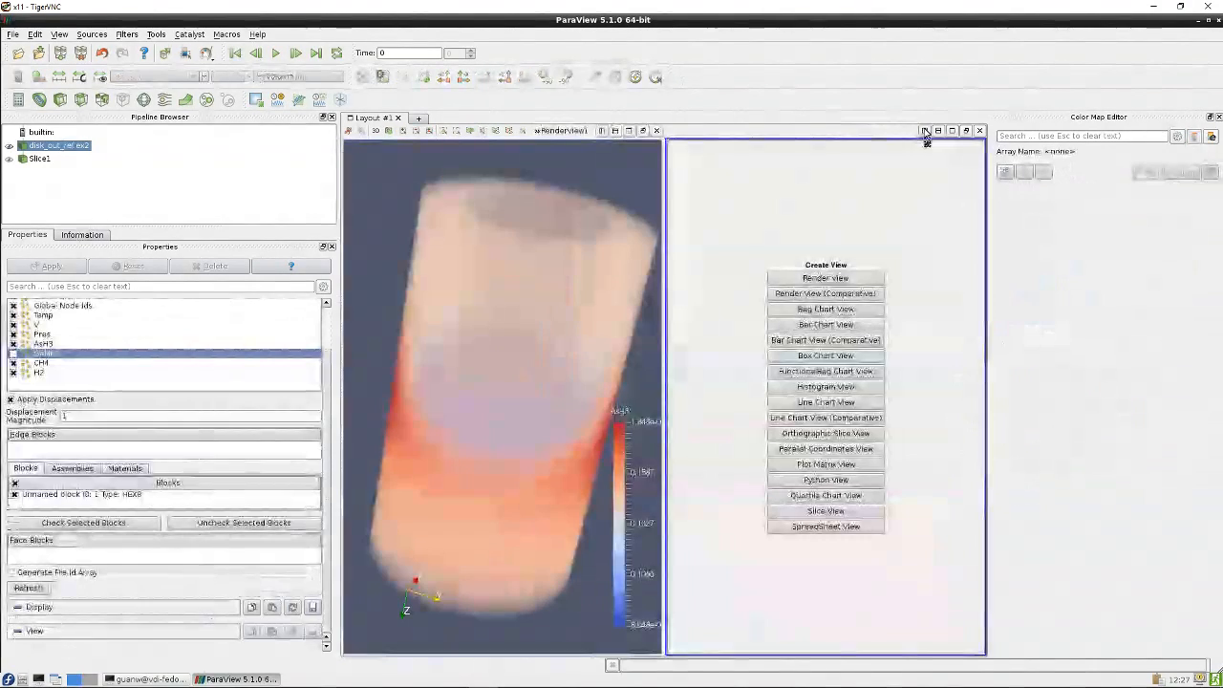
left_click(925, 130)
left_click(868, 277)
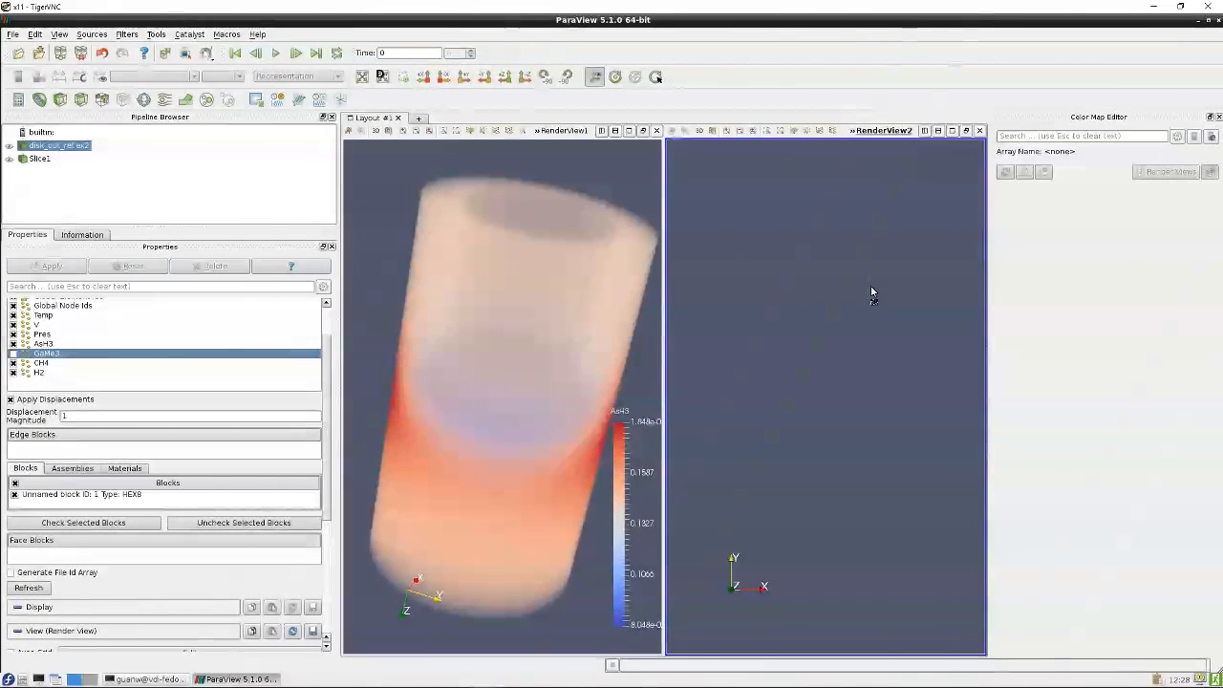
Show disk_out_ref.ex2 in the new render view and rotate it to a perspective view
left_click(9, 146)
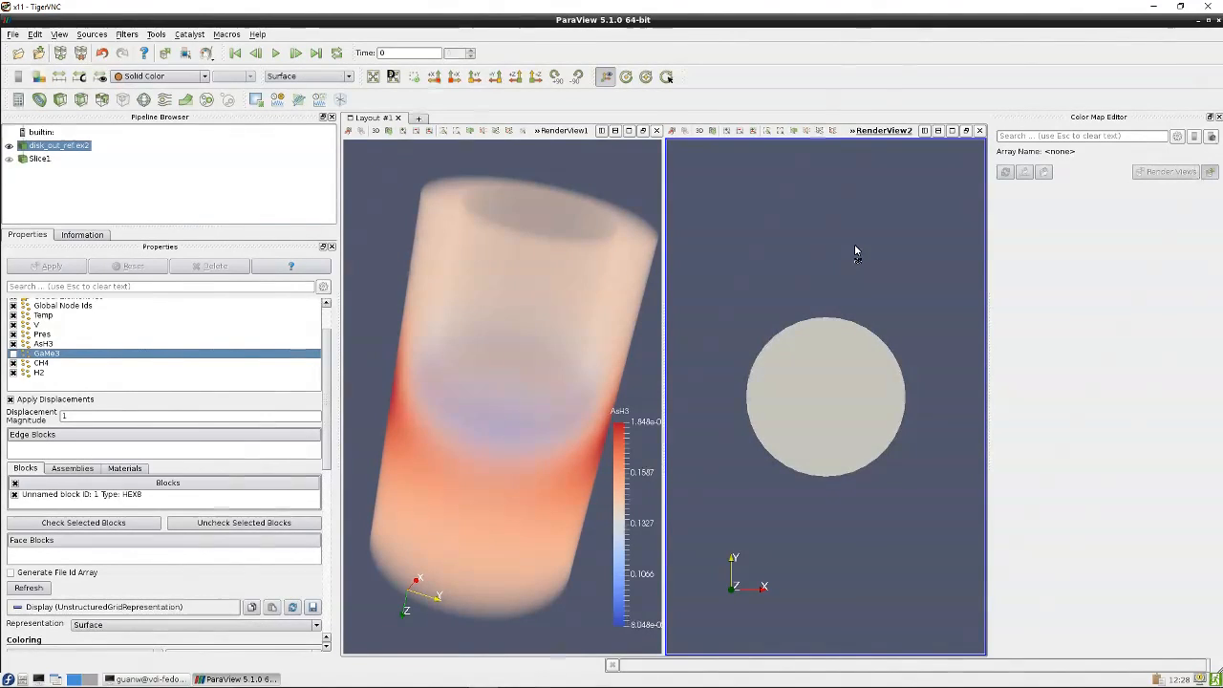
left_click_drag(857, 251, 791, 417)
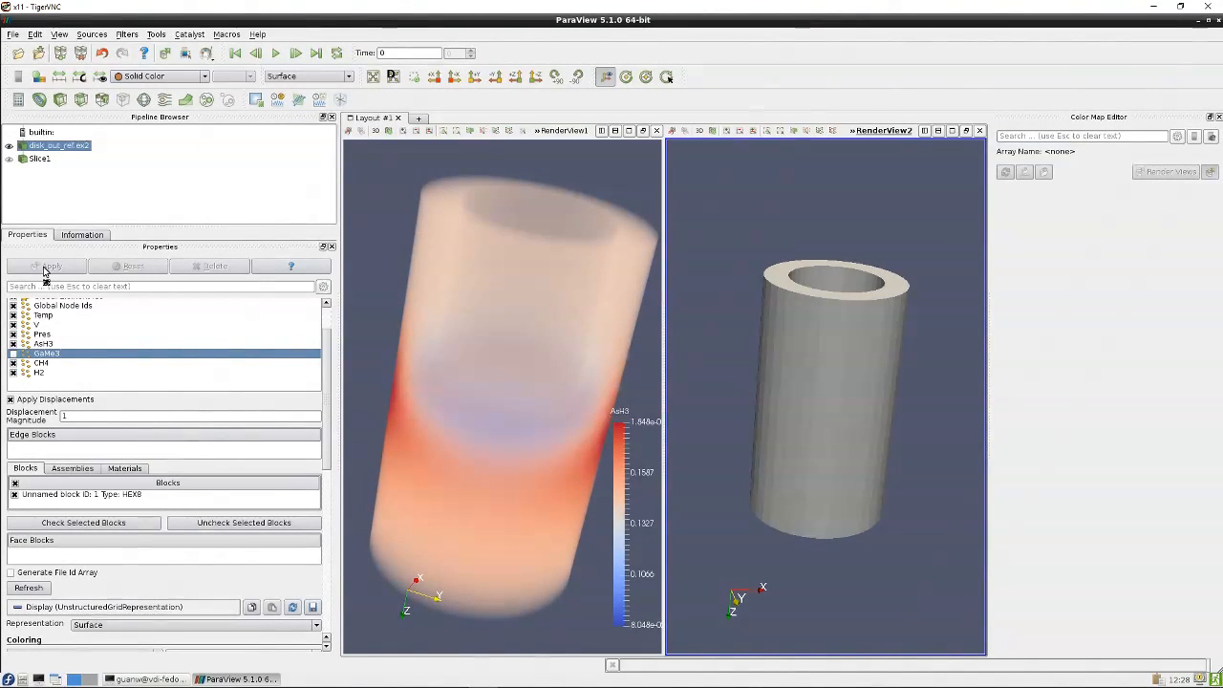
scroll(329, 355, "up", 10)
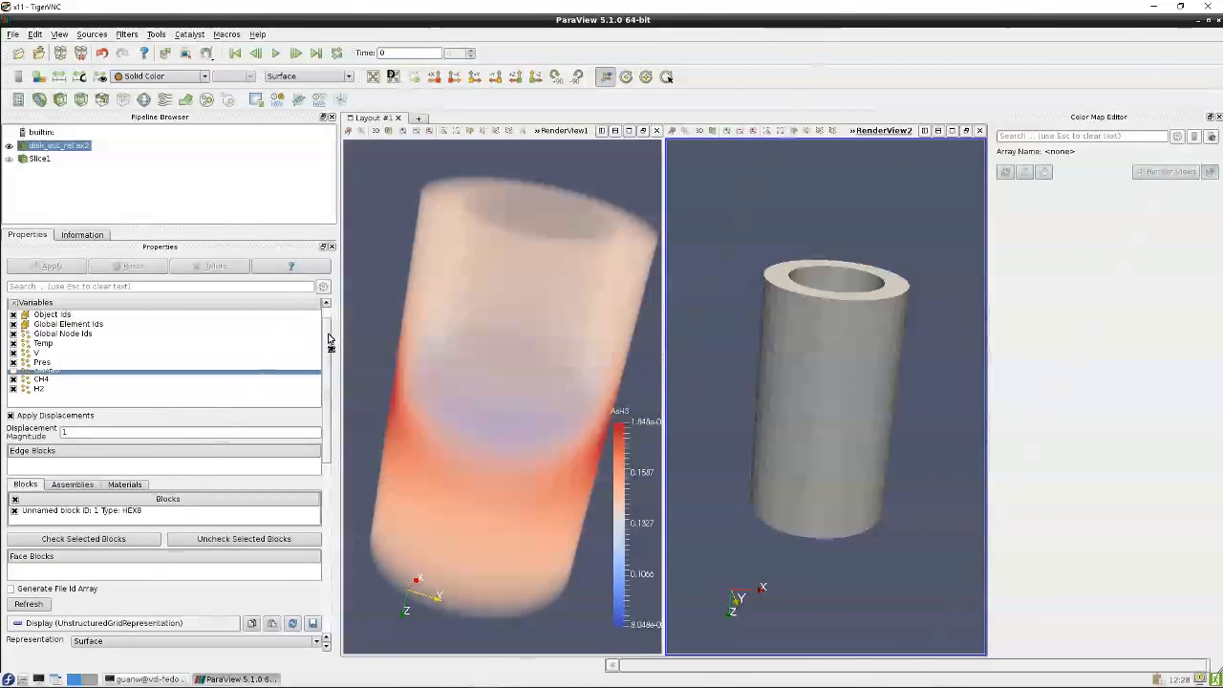
left_click(17, 306)
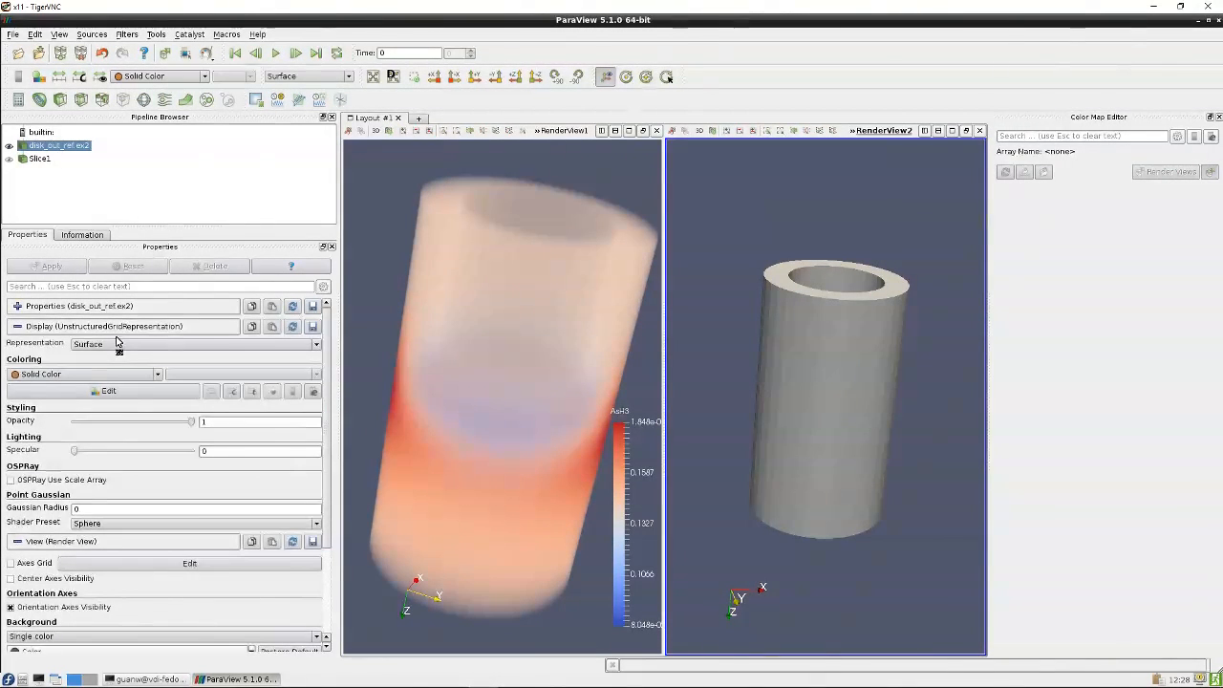
left_click(18, 327)
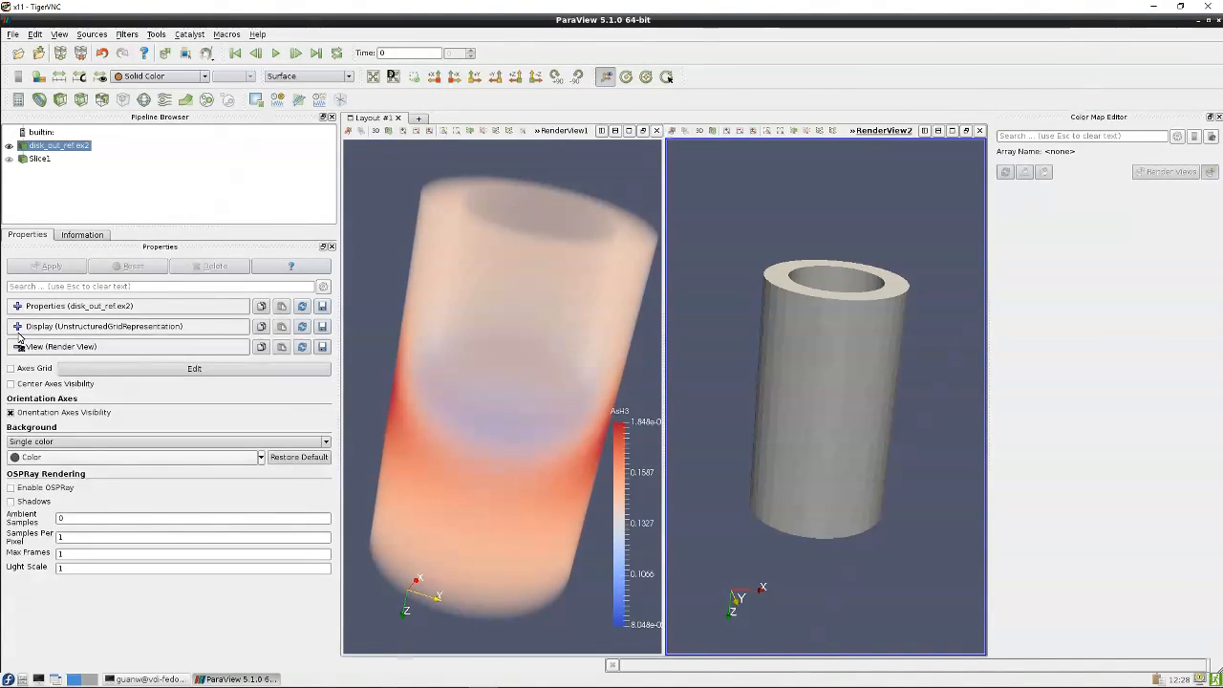
left_click(93, 347)
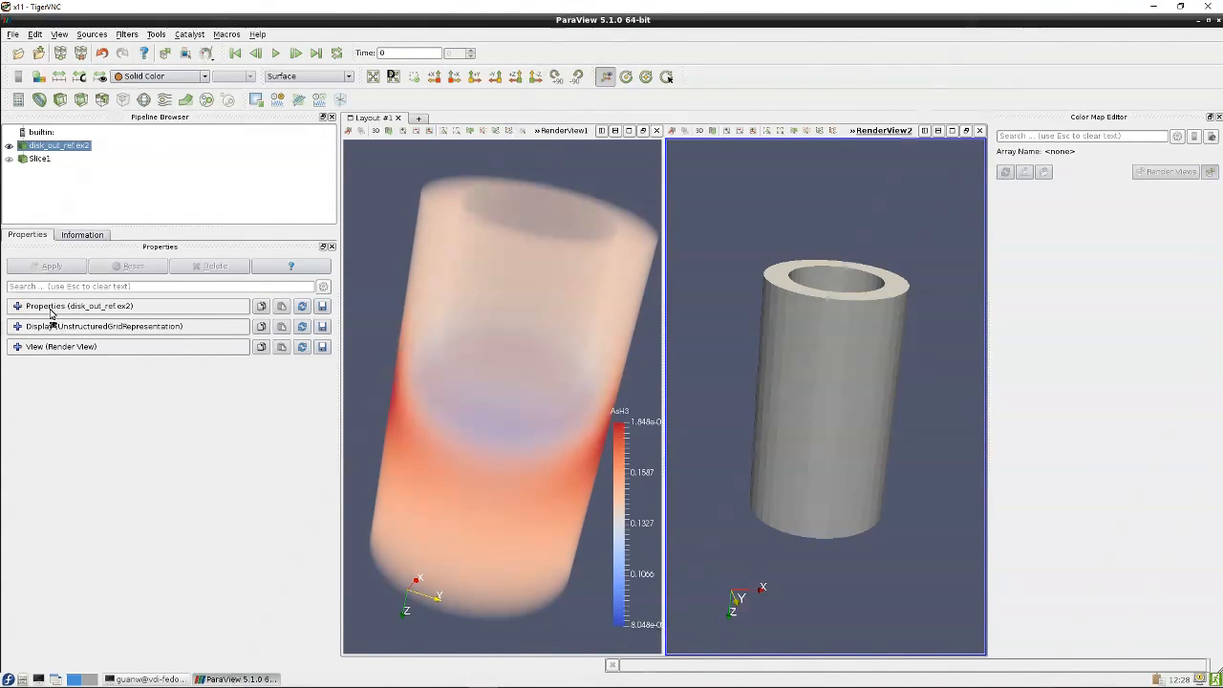
left_click(18, 347)
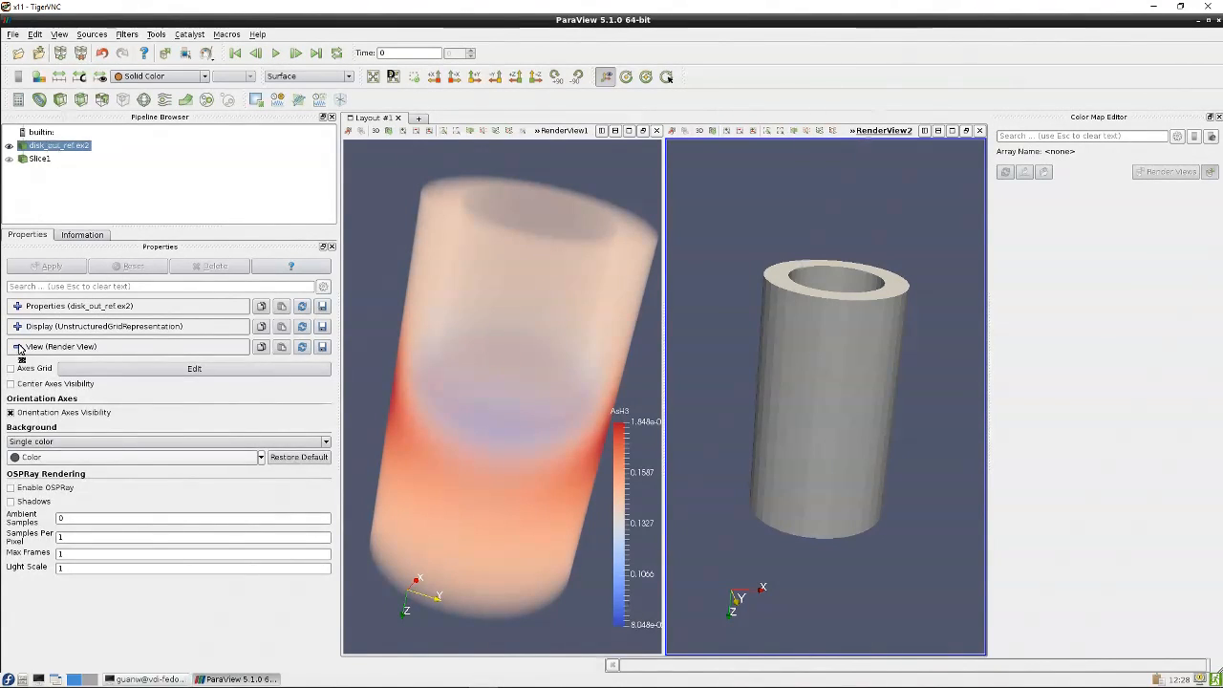
left_click(18, 347)
Color the surface in the second view by the Temp variable
left_click(18, 327)
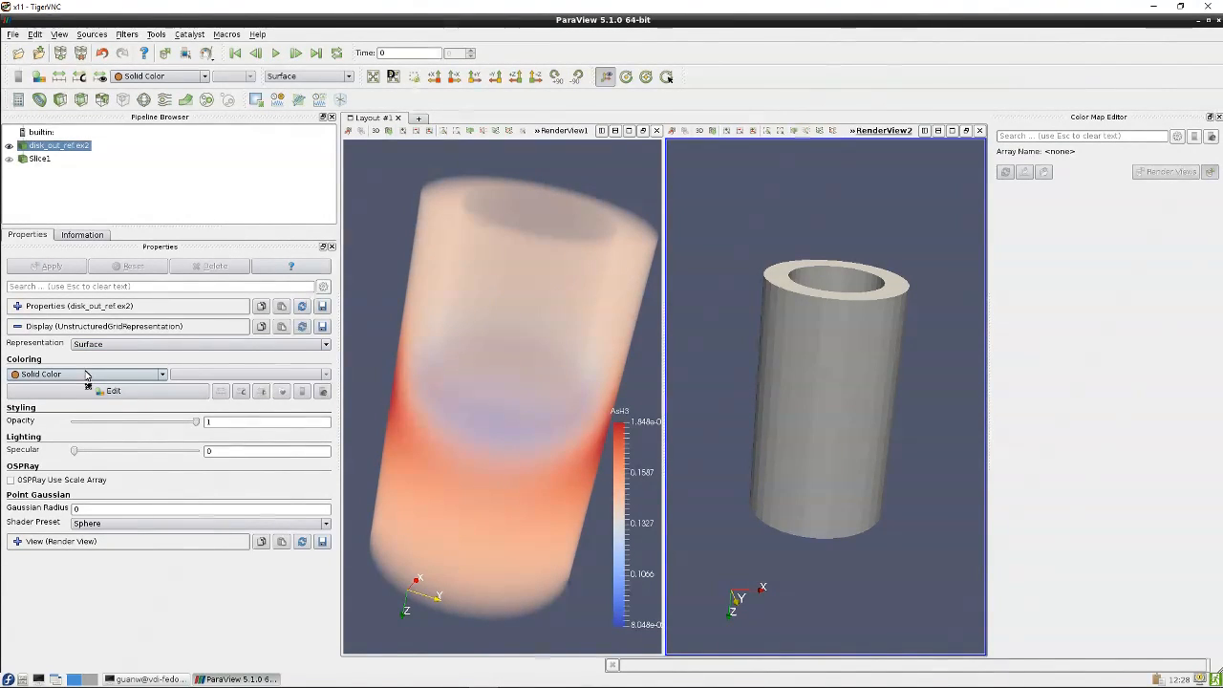
left_click(159, 375)
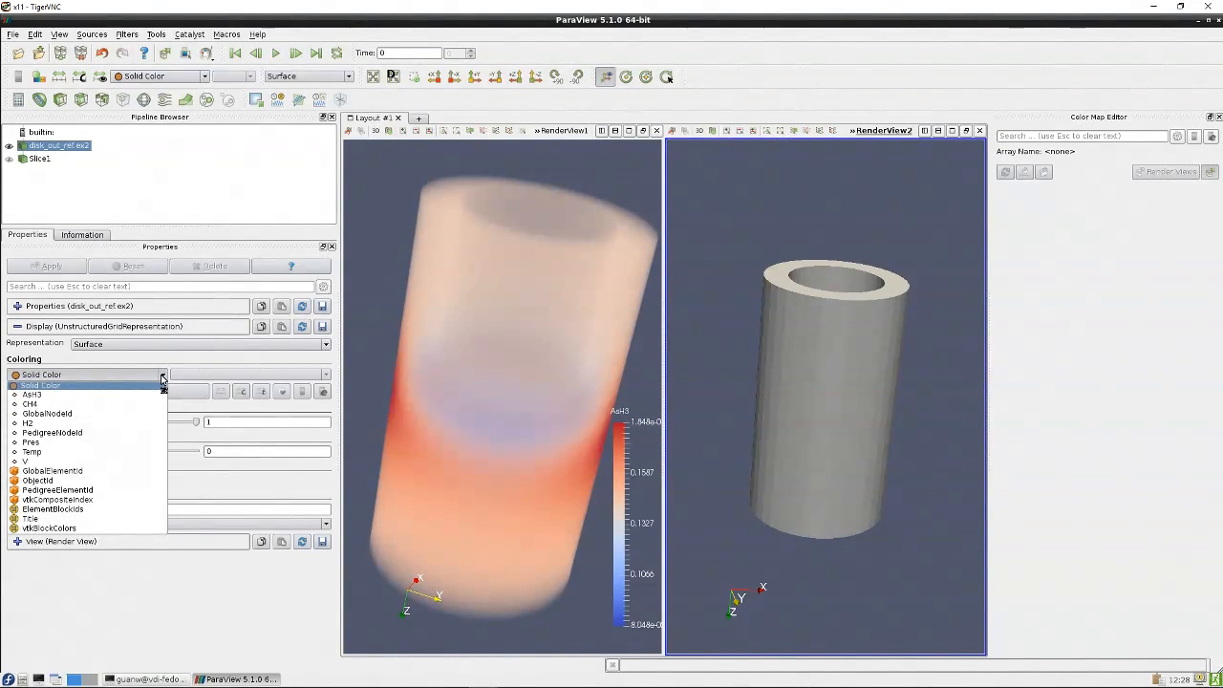
left_click(87, 452)
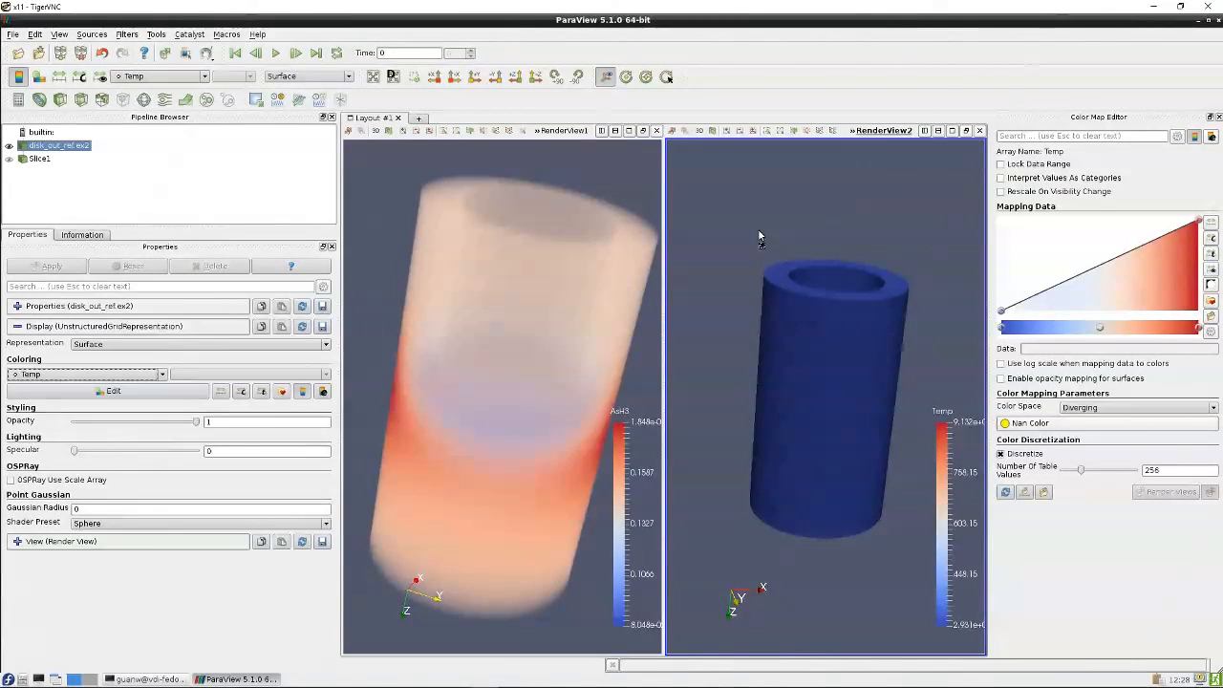
Link the second view's camera to the first render view
mouse_move(758, 228)
left_mouse_down()
mouse_move(789, 271)
mouse_move(774, 392)
mouse_move(770, 259)
mouse_move(833, 247)
mouse_move(771, 325)
mouse_move(792, 351)
mouse_move(824, 309)
mouse_move(781, 245)
mouse_move(792, 240)
mouse_move(789, 251)
mouse_move(719, 237)
mouse_move(726, 328)
mouse_move(707, 293)
mouse_move(779, 225)
left_mouse_up()
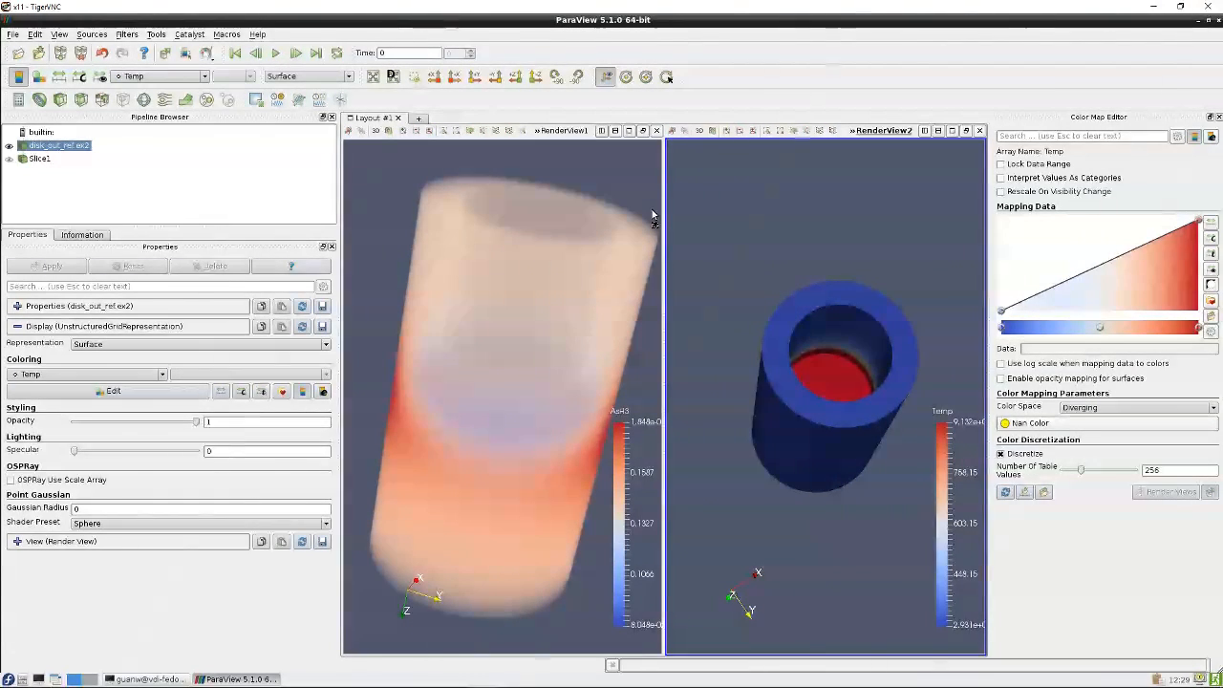
left_click(604, 244)
left_click_drag(605, 243, 603, 204)
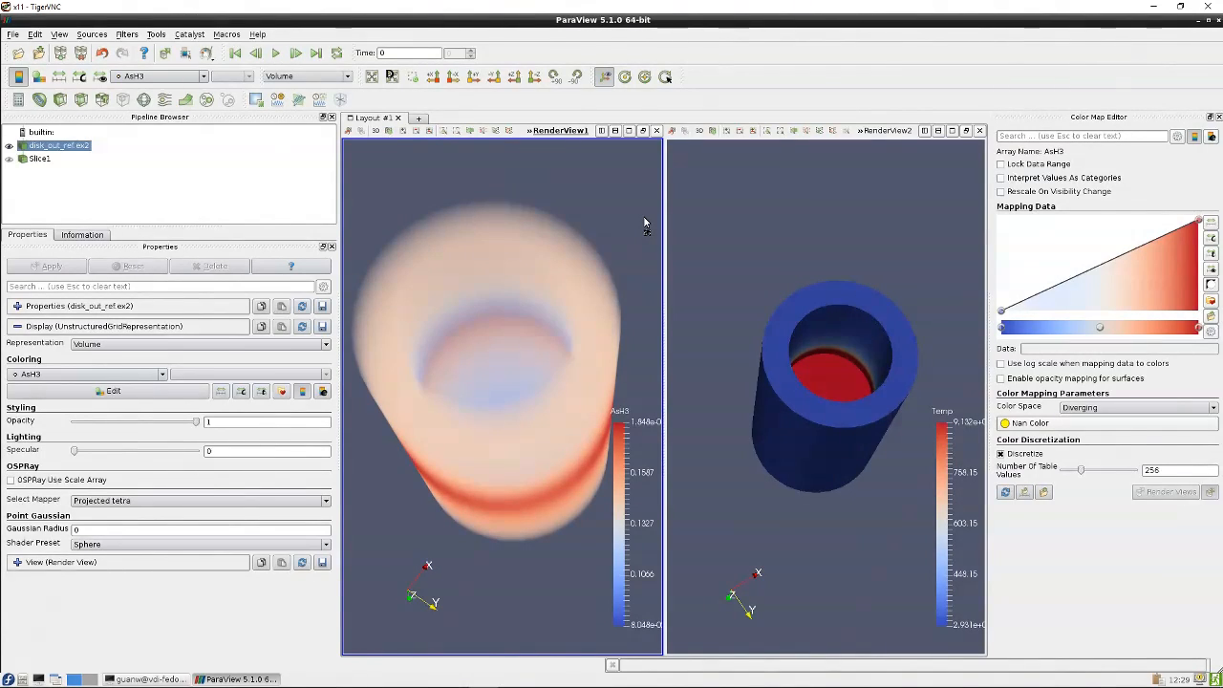
right_click(781, 218)
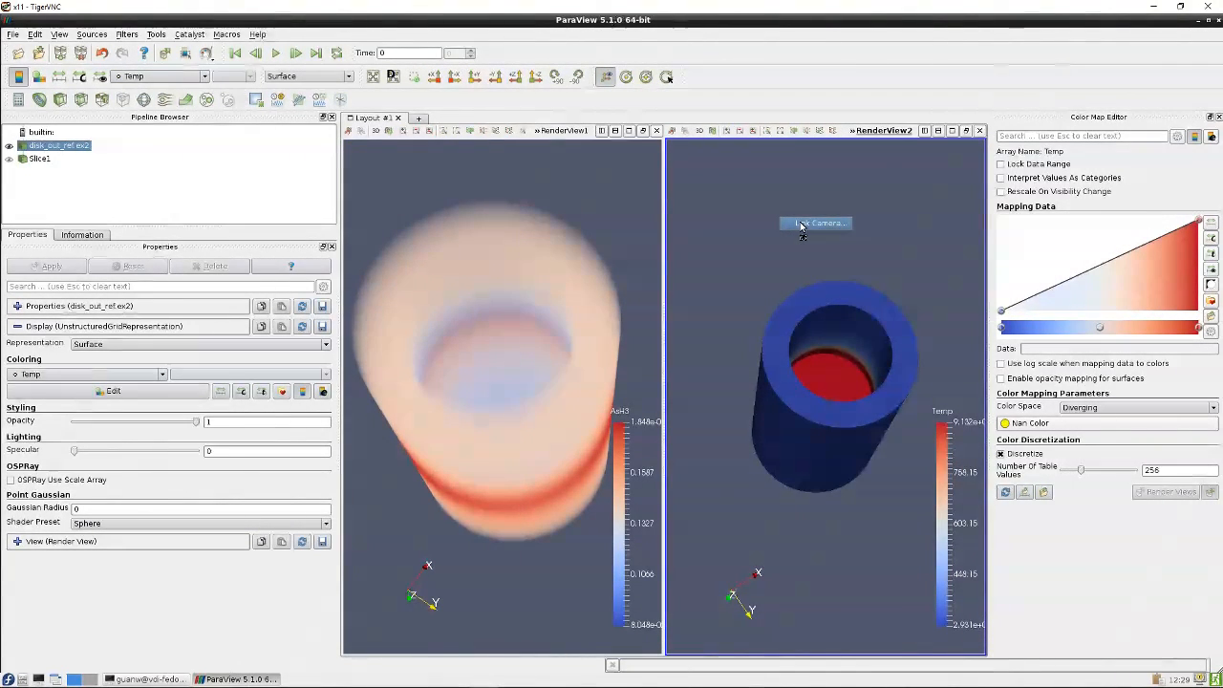
left_click(800, 224)
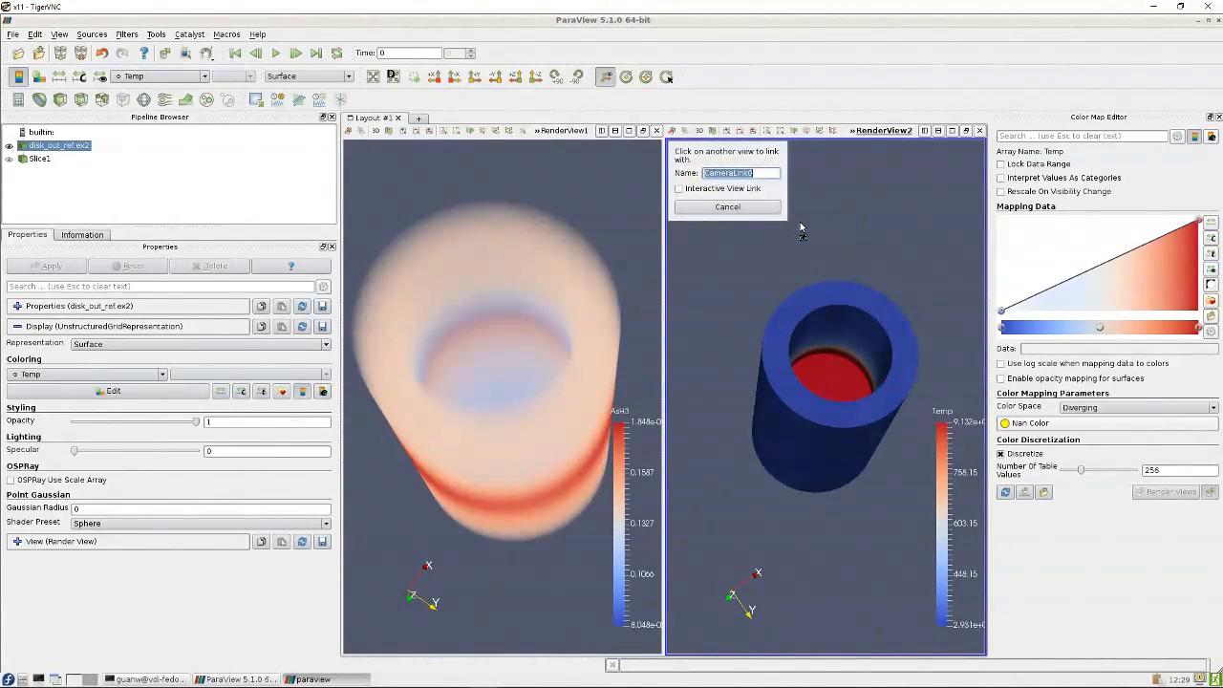
left_click(585, 198)
Orbit and zoom the linked views to compare the volume and surface renderings
left_click_drag(706, 197, 781, 208)
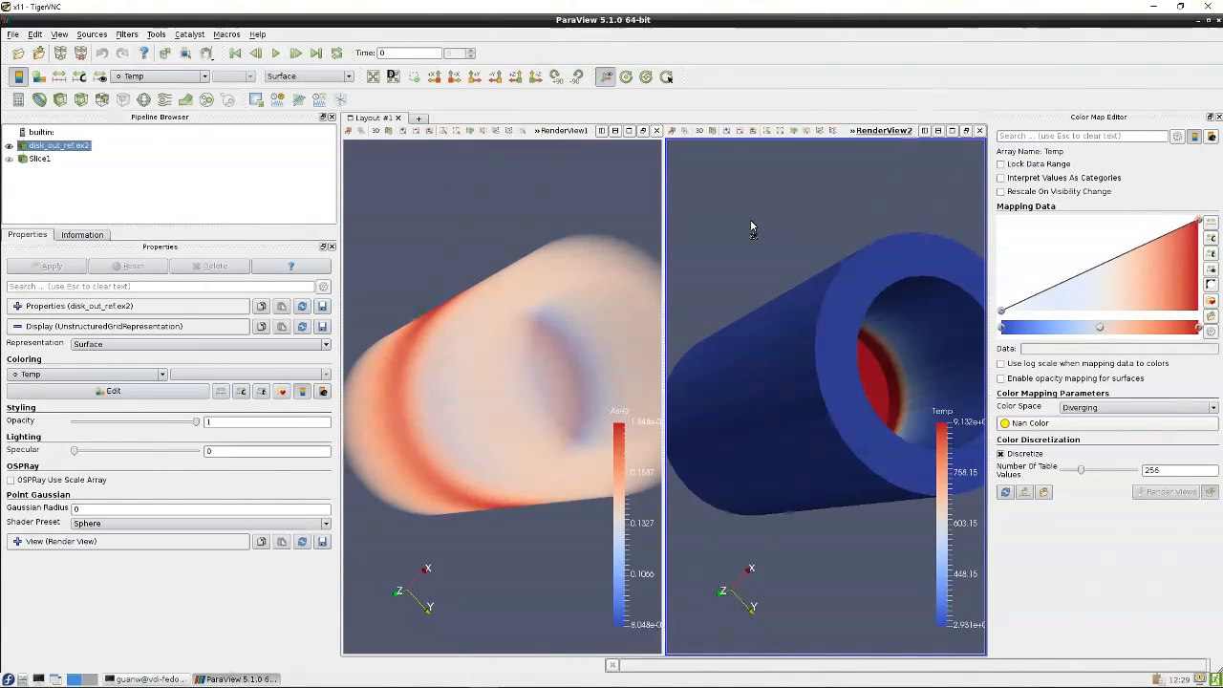
scroll(750, 226, "down", 3)
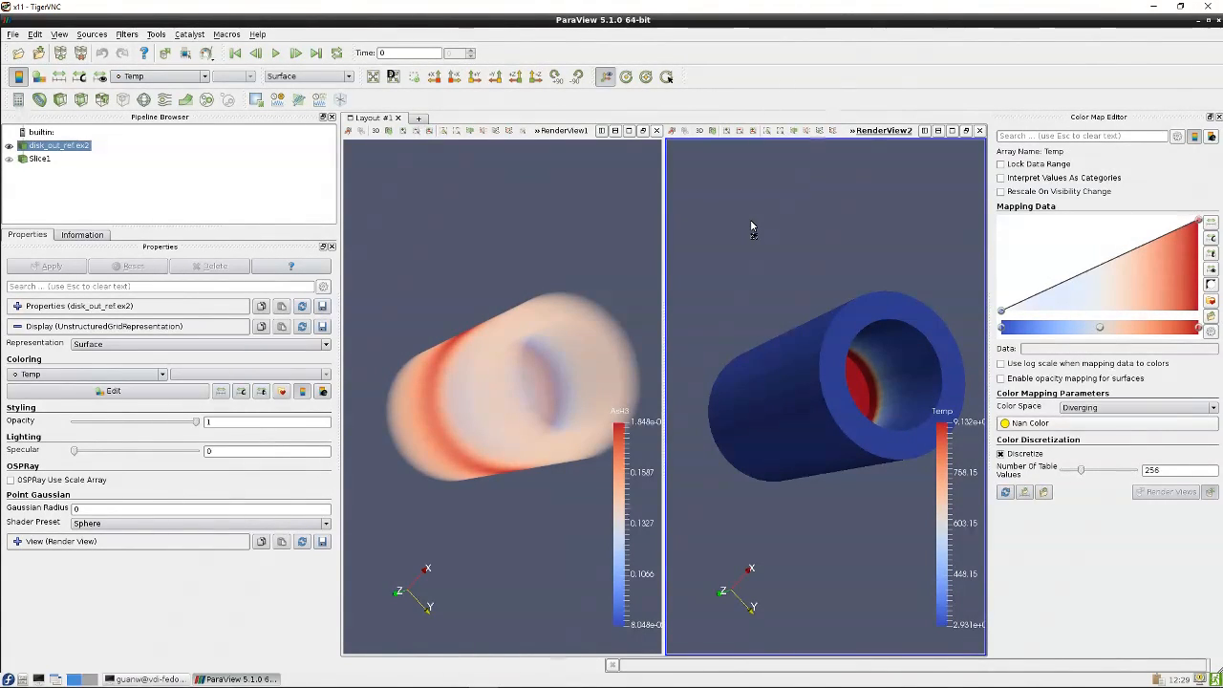
right_click_drag(784, 221, 790, 274)
scroll(797, 211, "up", 3)
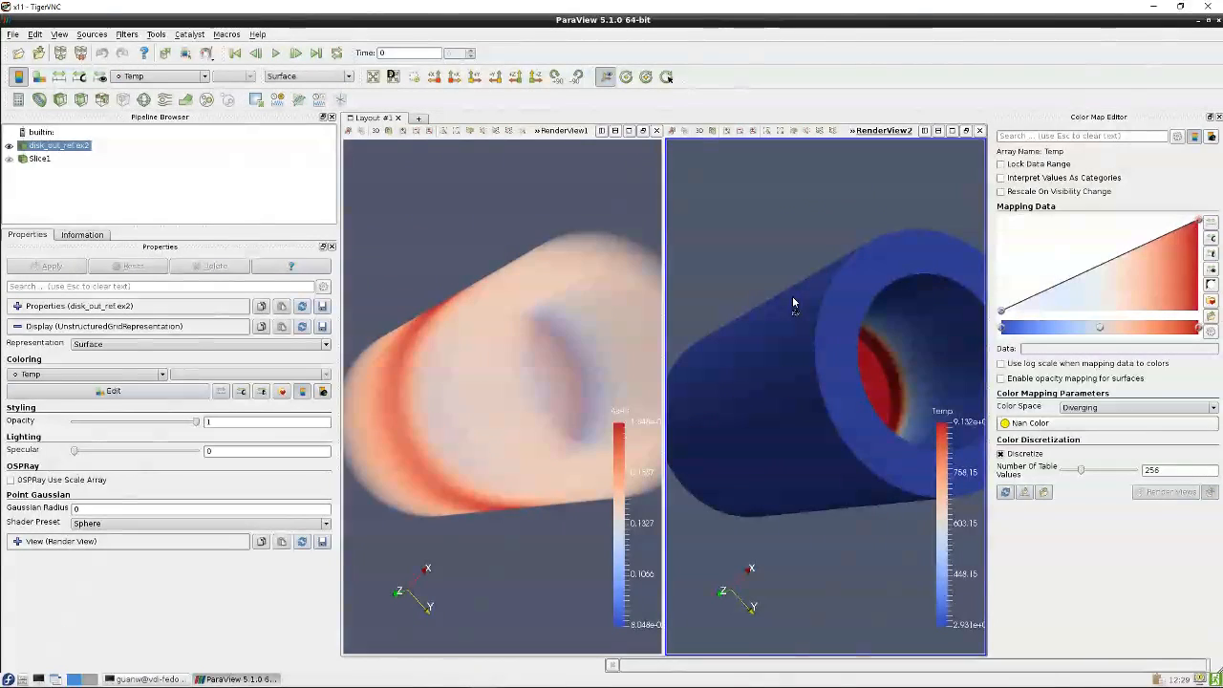
left_click_drag(786, 226, 793, 275)
right_click(790, 253)
left_click(789, 289)
middle_click_drag(793, 274, 791, 247)
right_click(794, 256)
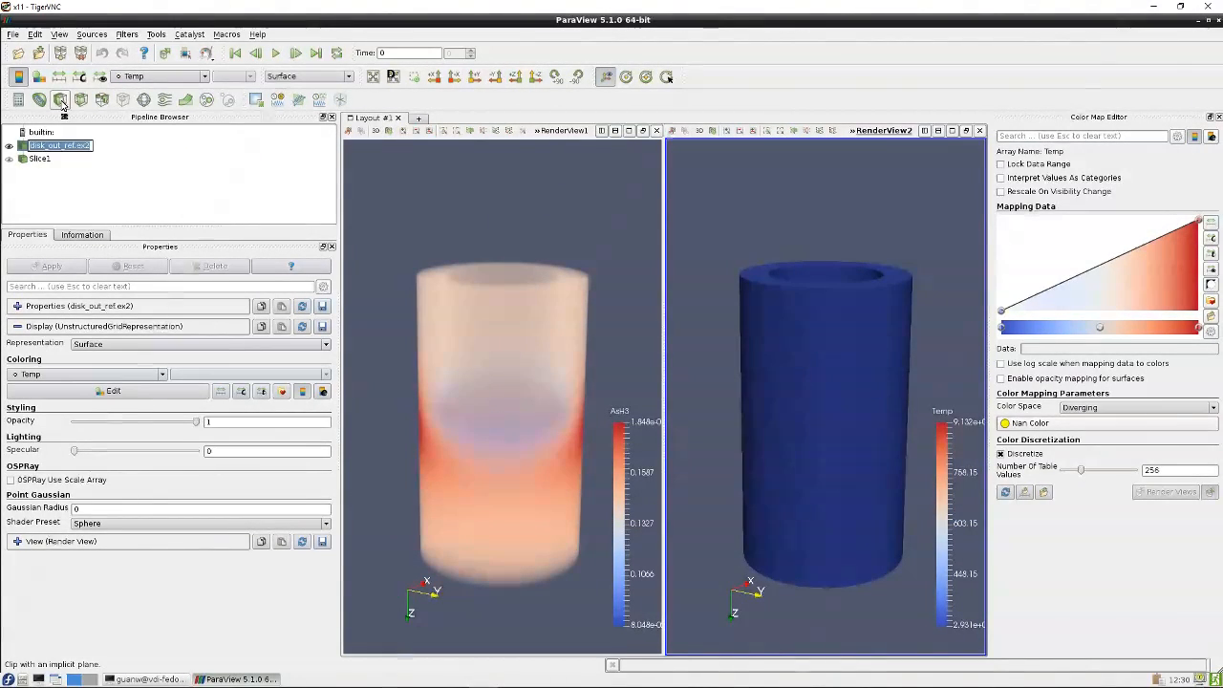
Apply a Clip filter to disk_out_ref.ex2 and orbit to inspect the clipped interior
left_click(61, 101)
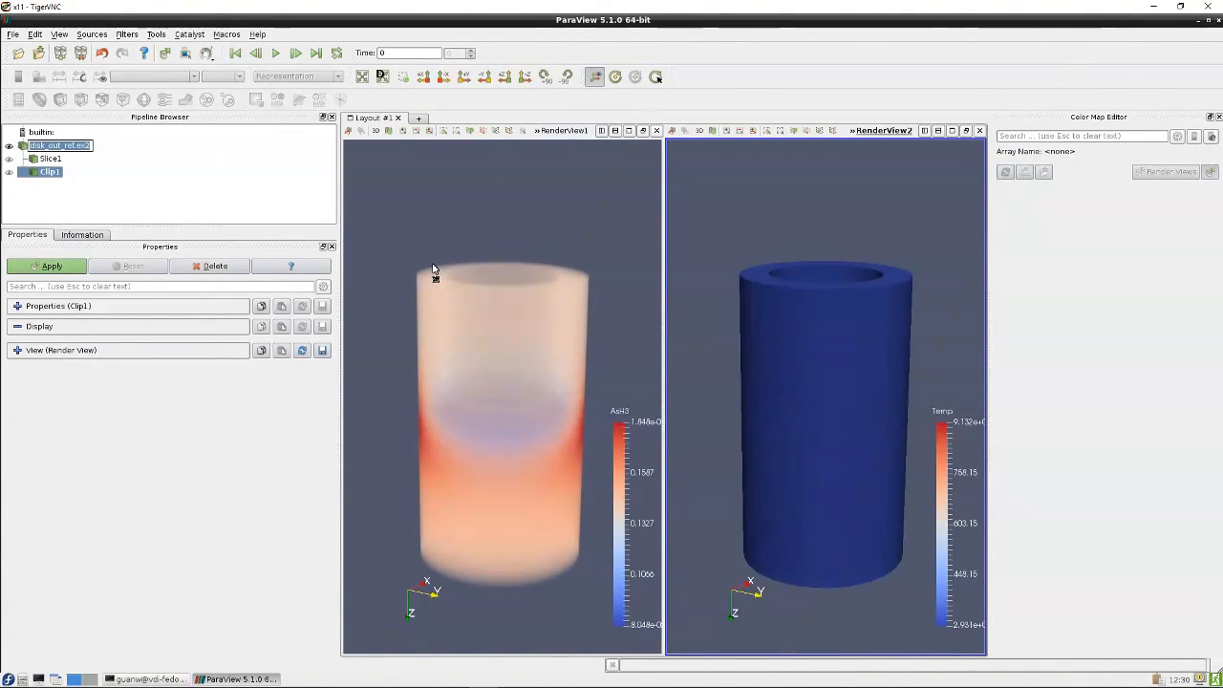
left_click(51, 267)
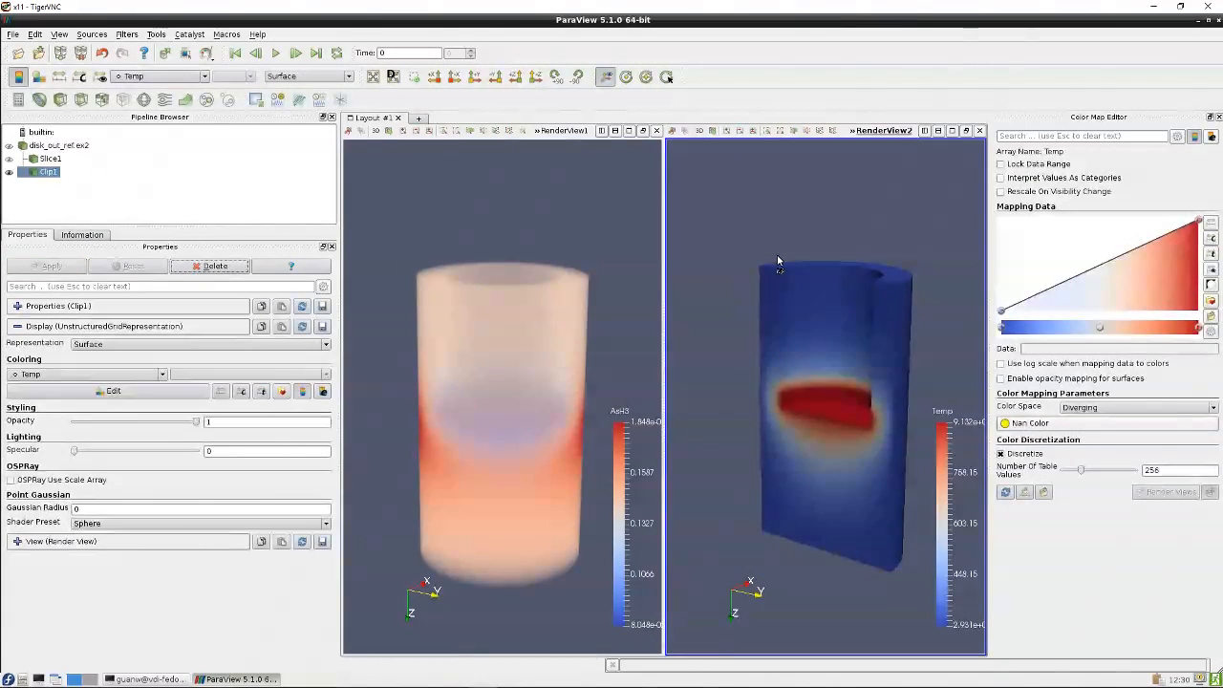
left_click_drag(776, 255, 767, 234)
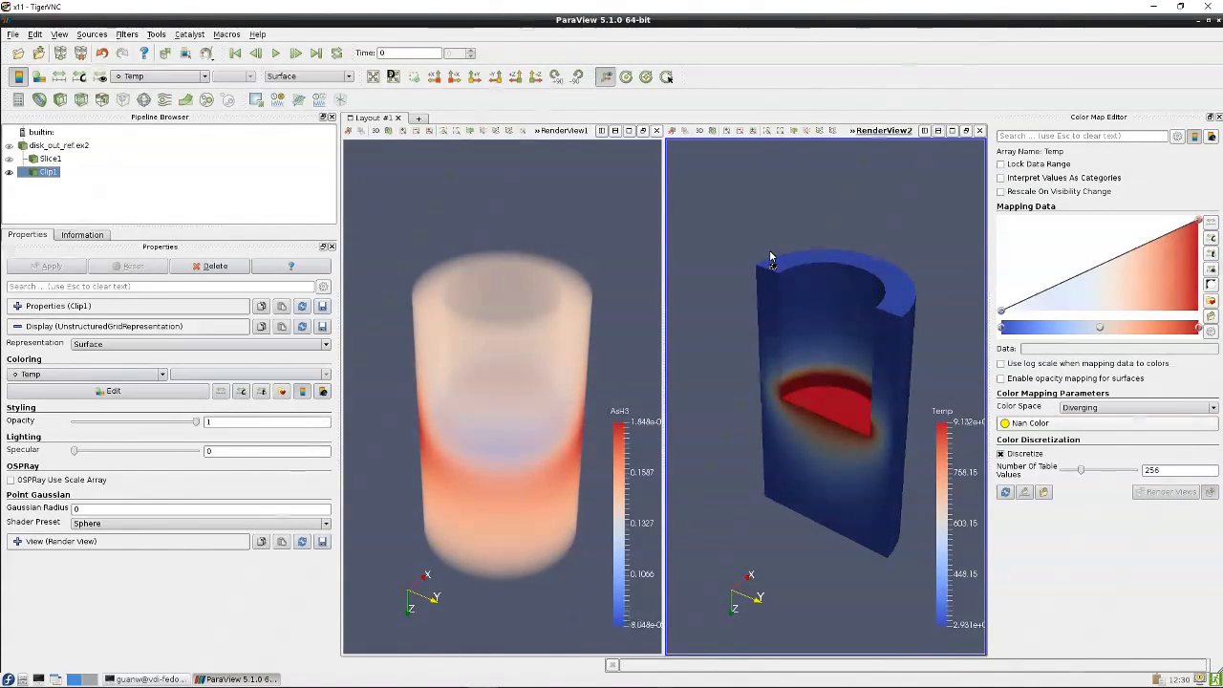
left_click_drag(769, 250, 770, 374)
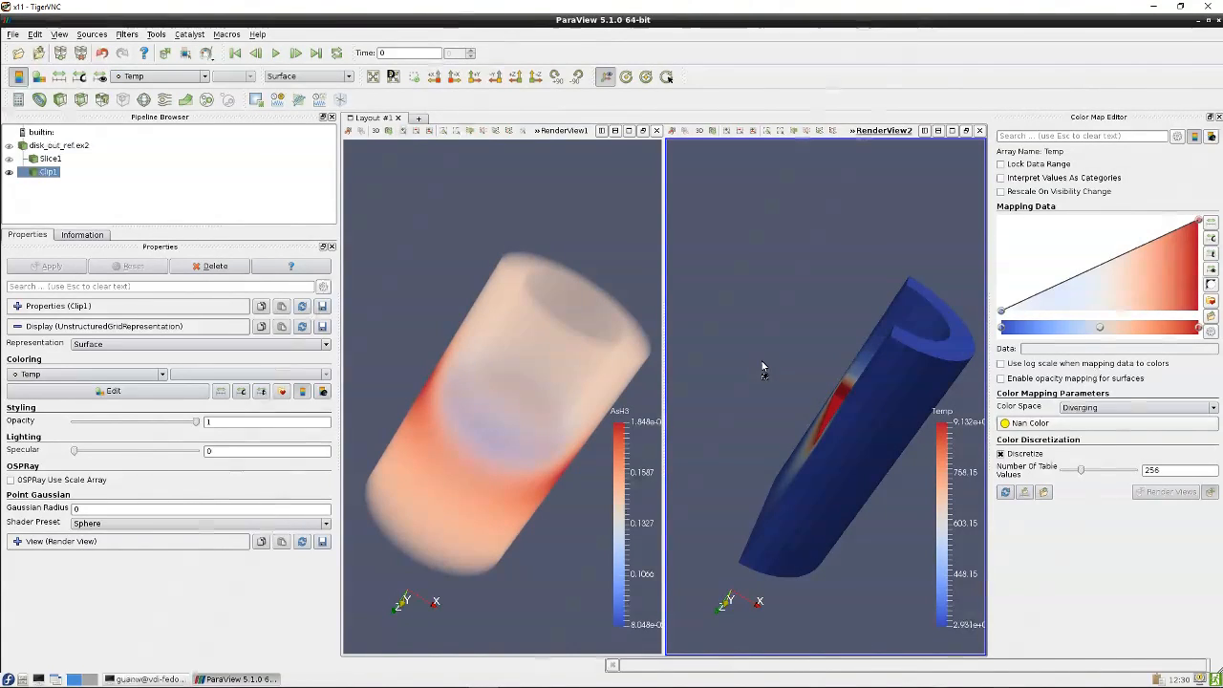
Split the second view vertically and open a new Render View in the lower pane
left_click(937, 131)
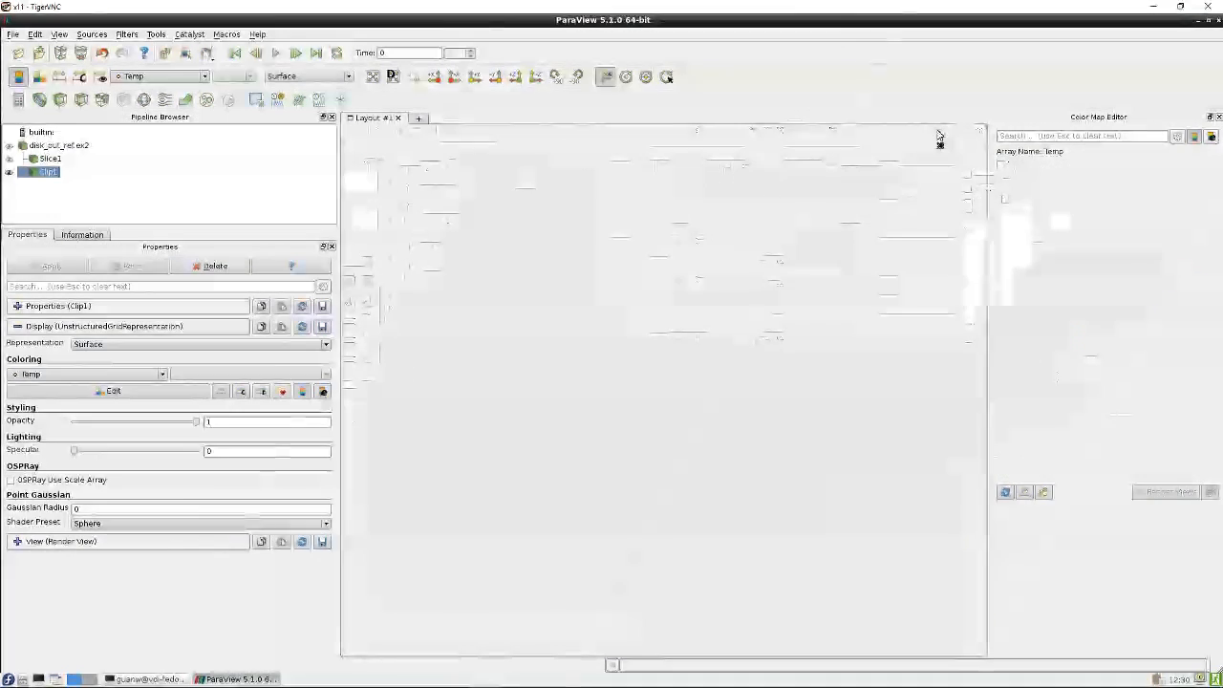
left_click(819, 437)
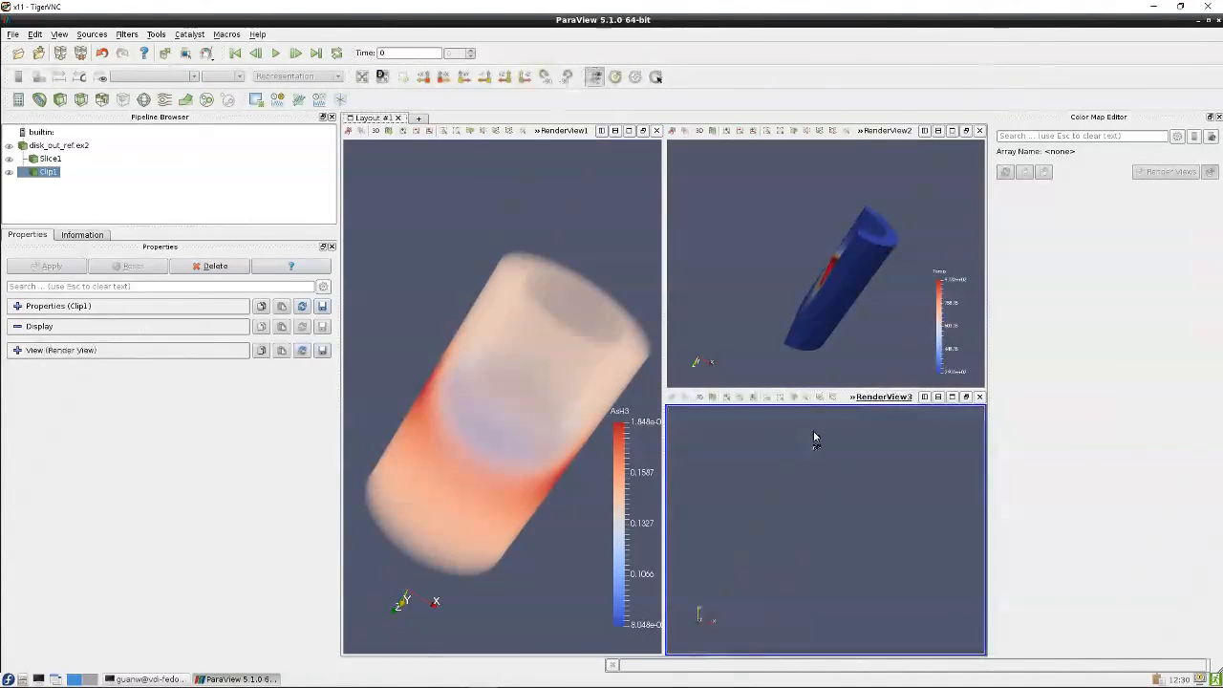
left_click(55, 147)
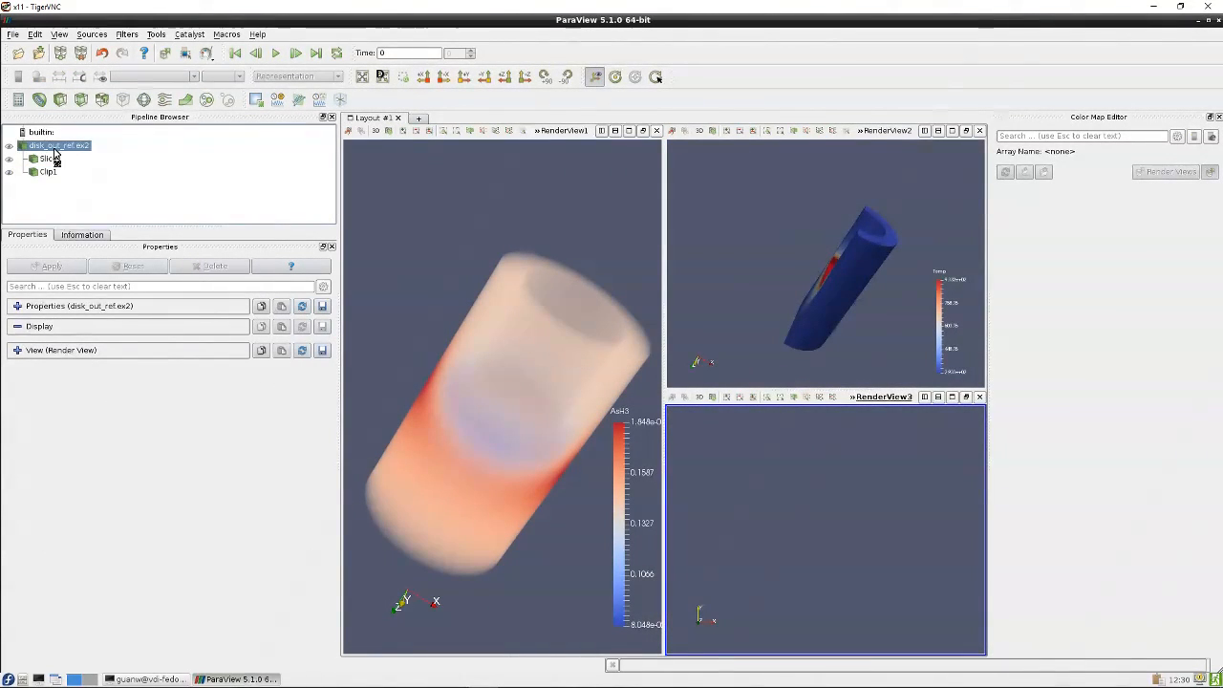
left_click(77, 306)
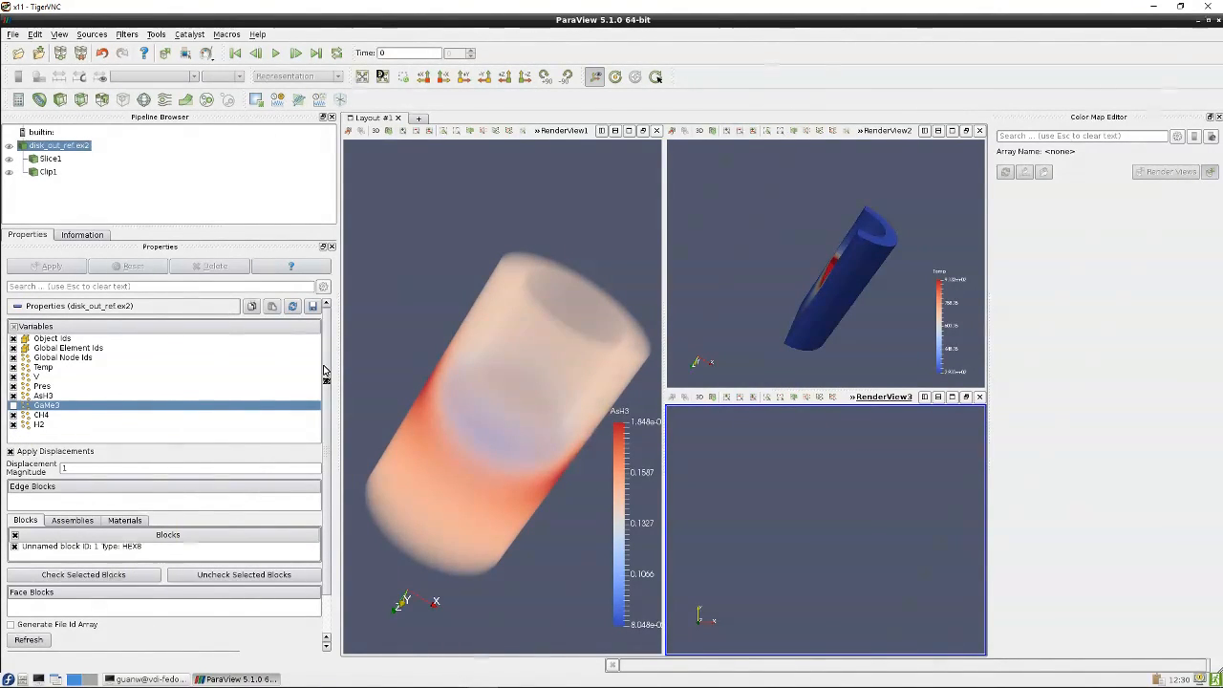
scroll(326, 403, "down", 2)
scroll(326, 403, "down", 1)
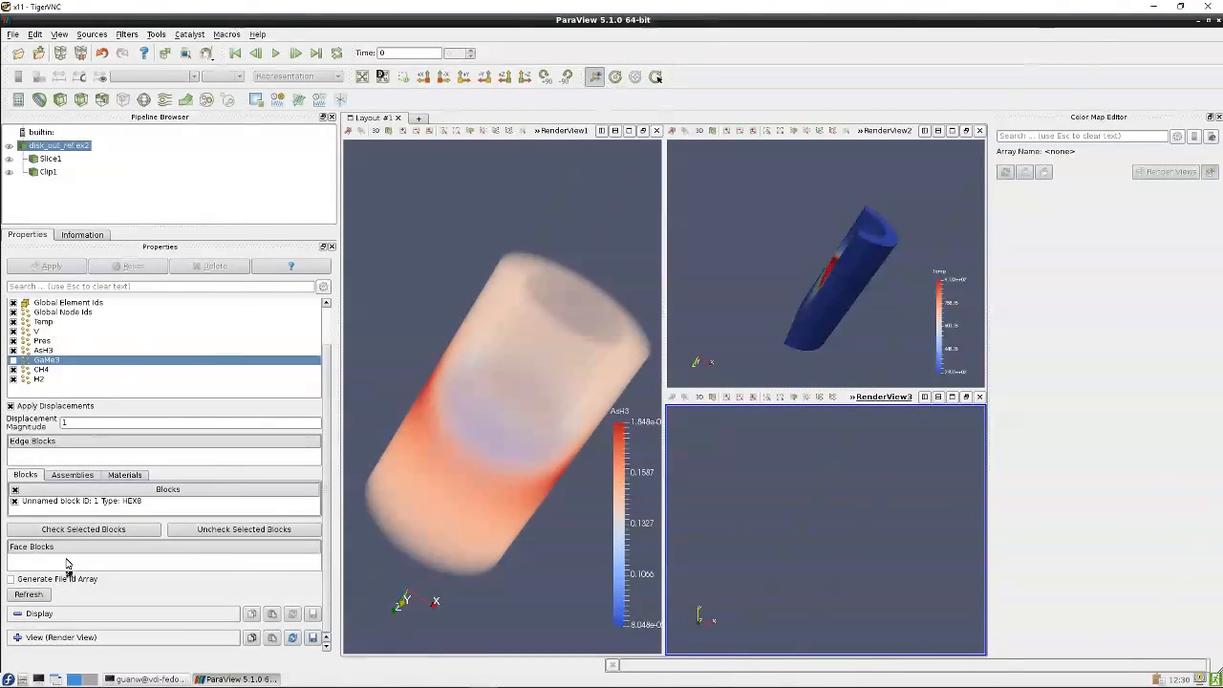
scroll(86, 511, "up", 2)
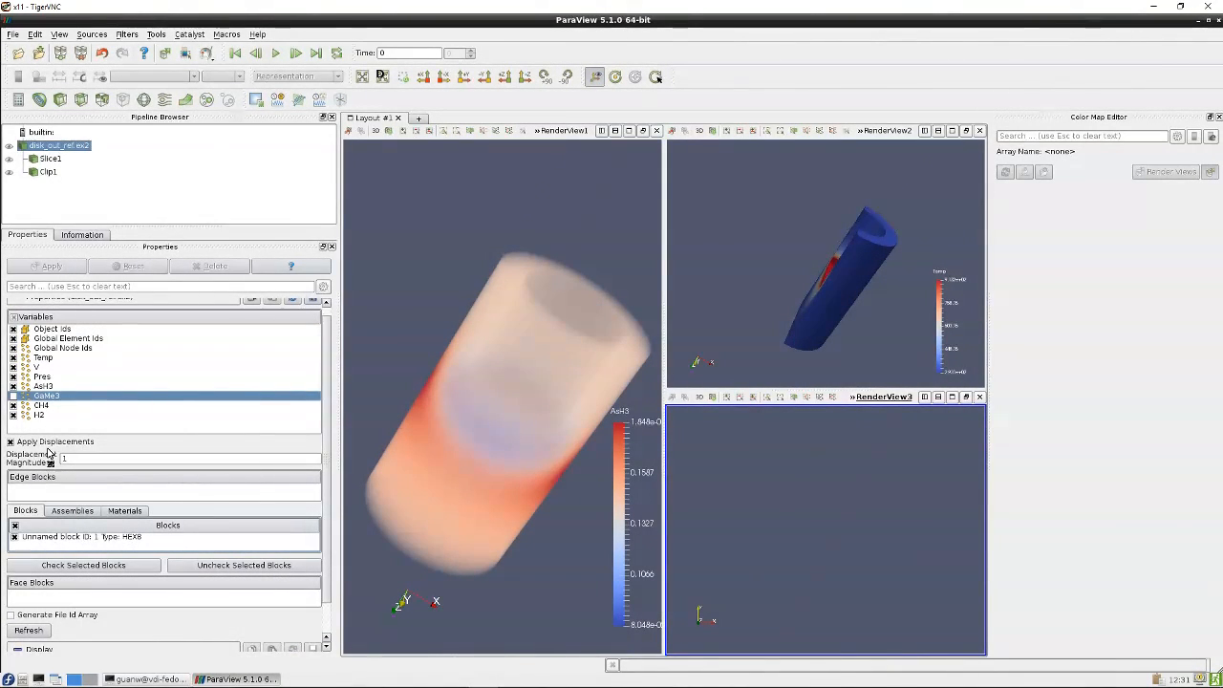
scroll(48, 449, "up", 1)
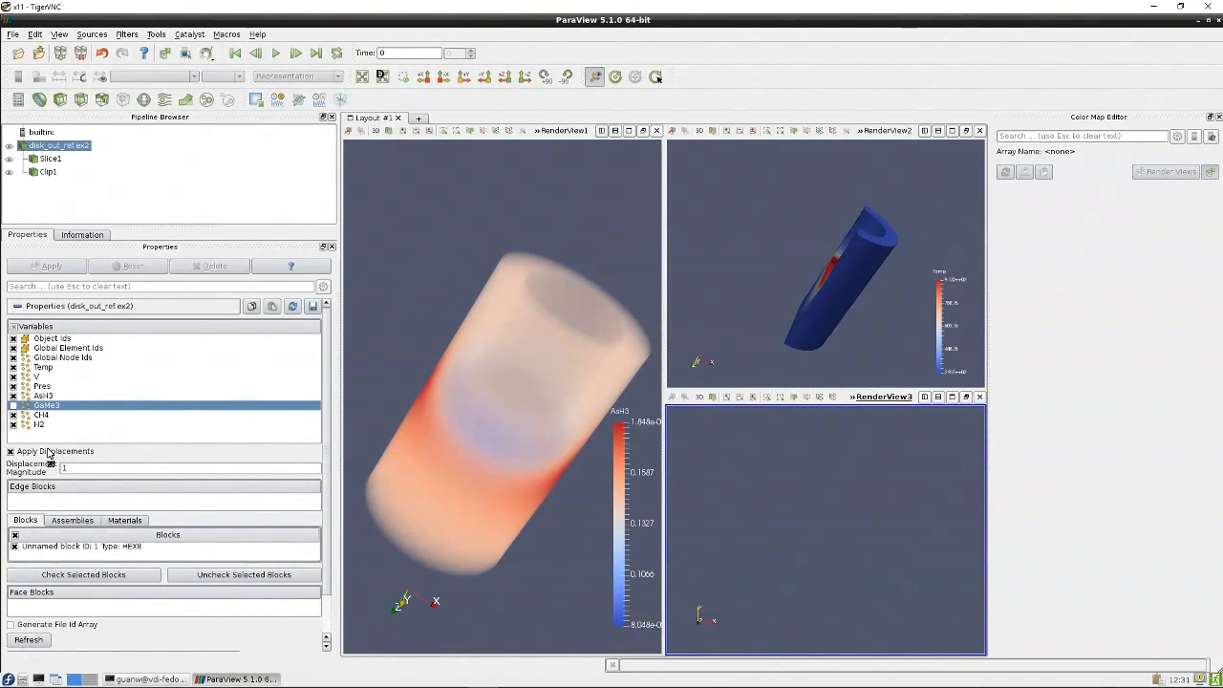
left_click(17, 306)
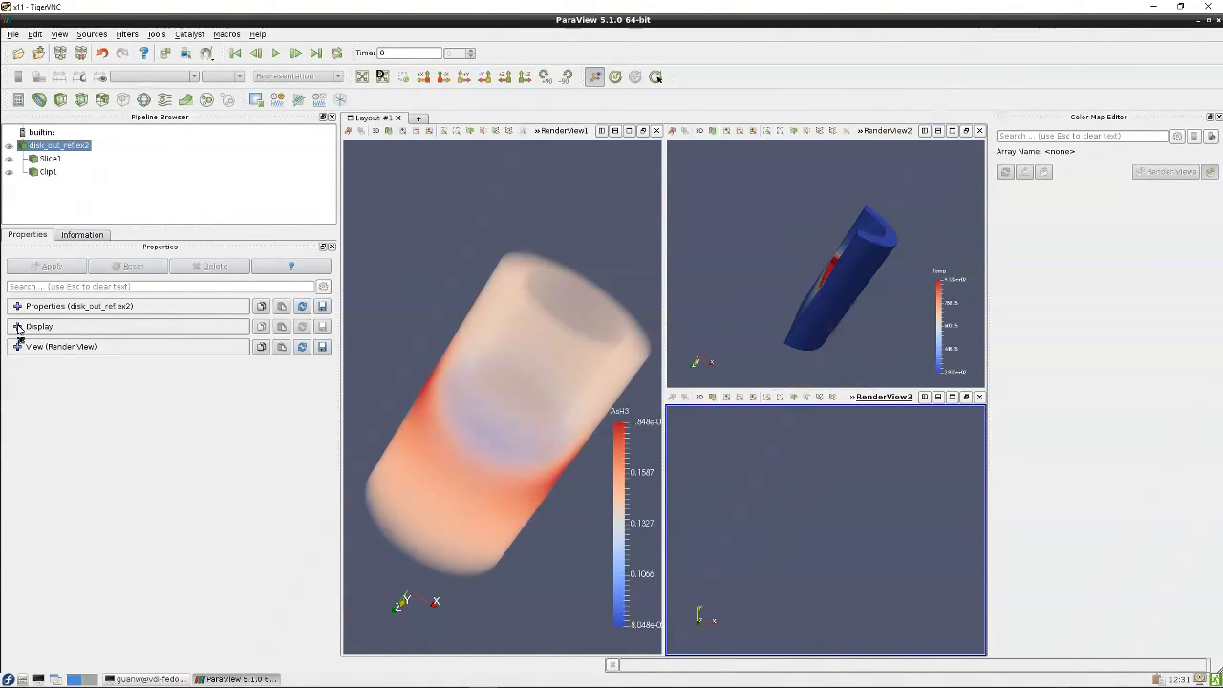
left_click(17, 327)
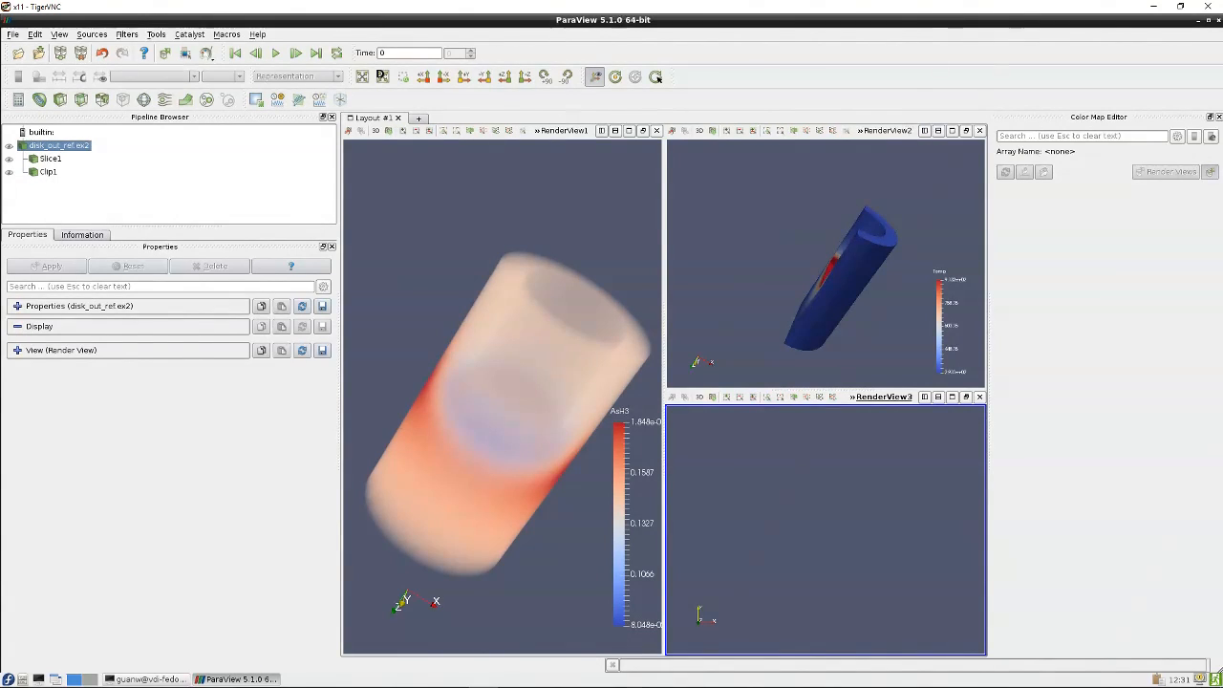
left_click(64, 148)
left_click(16, 327)
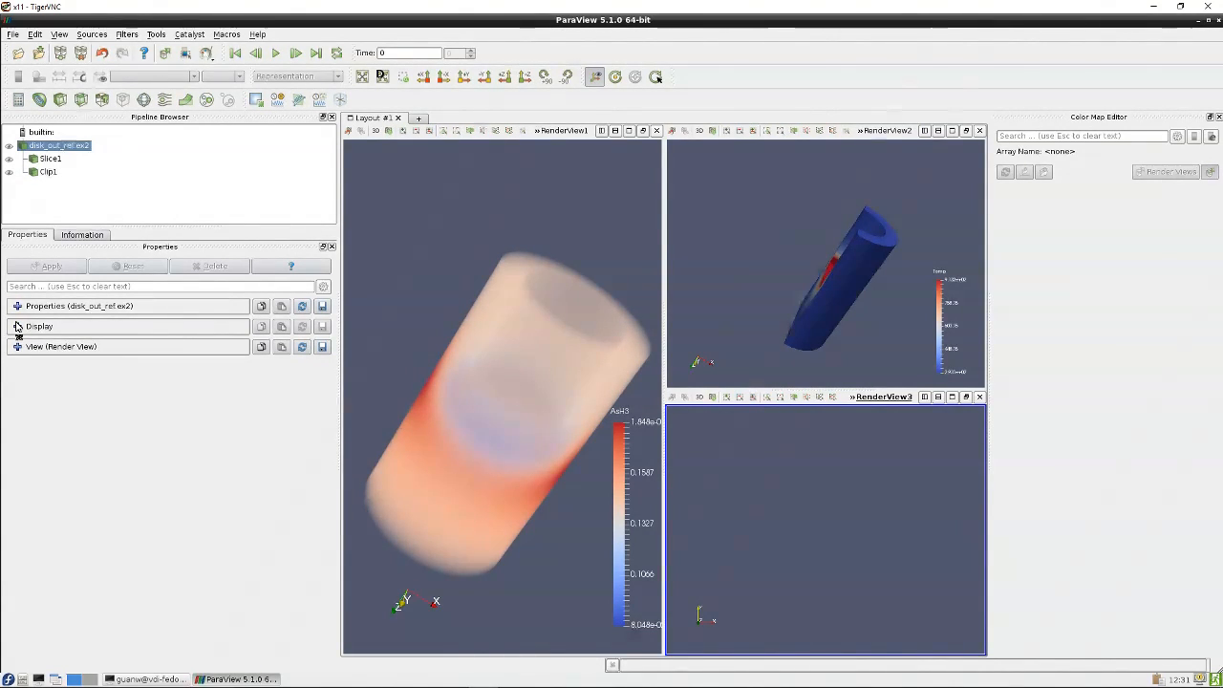
left_click(16, 328)
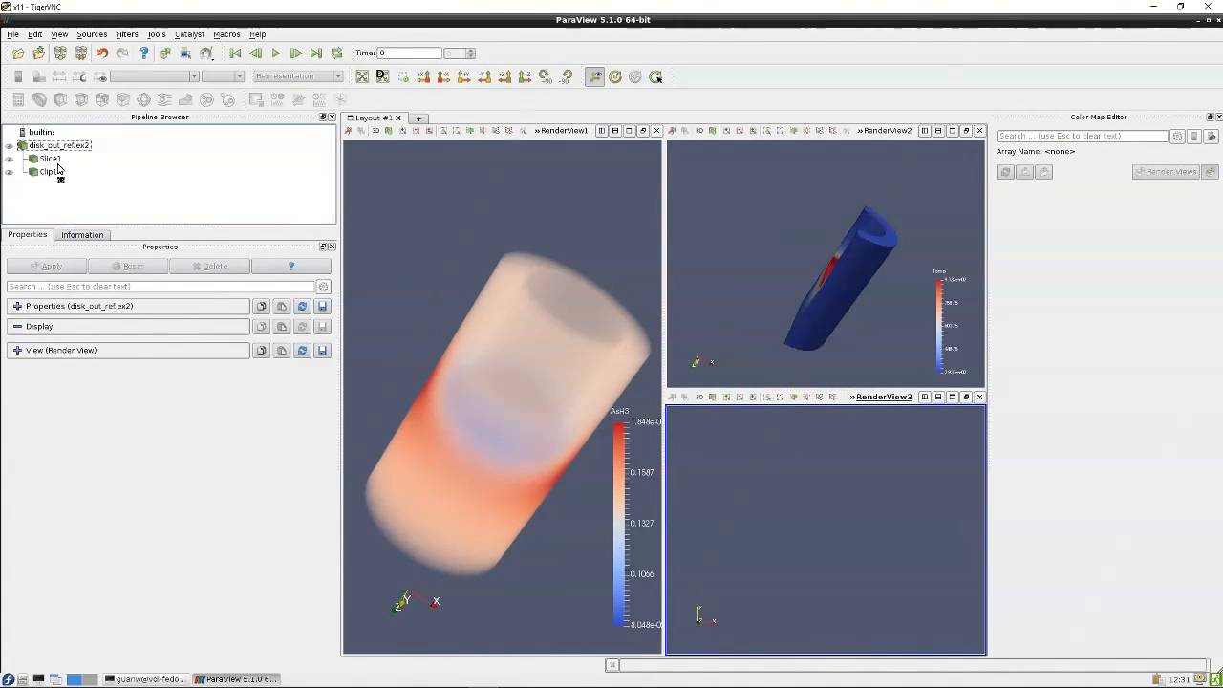
left_click(60, 159)
Show disk_out_ref.ex2 in the third render view
left_click(50, 146)
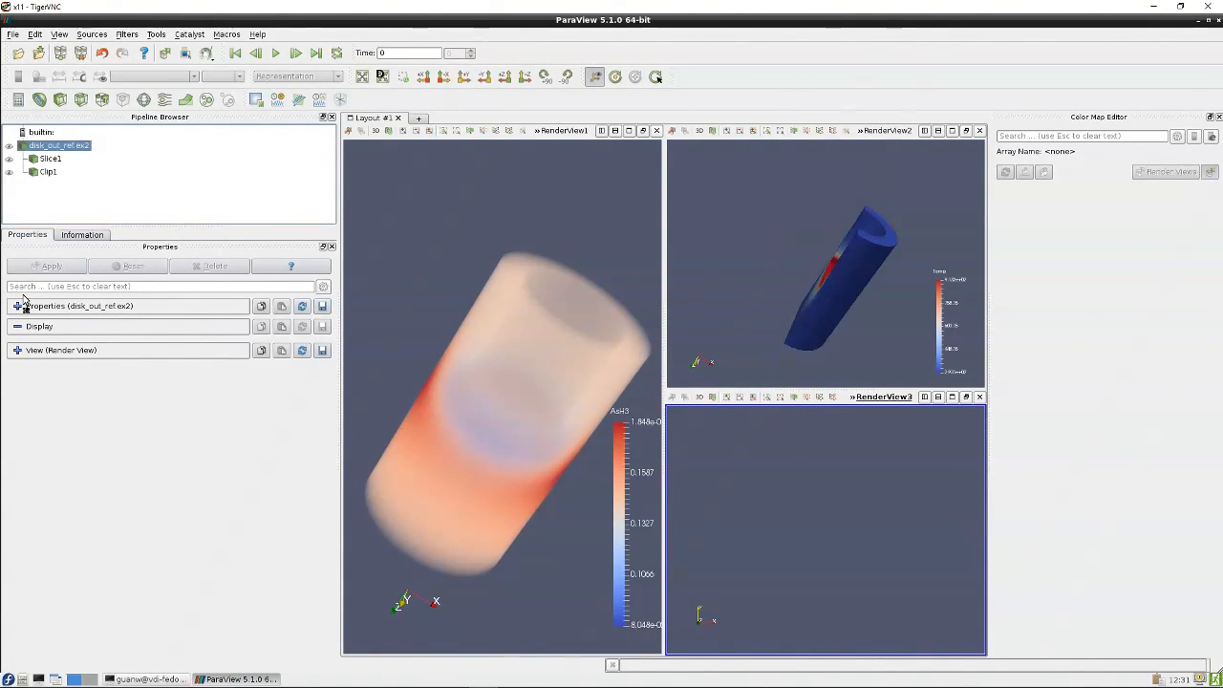
left_click(9, 146)
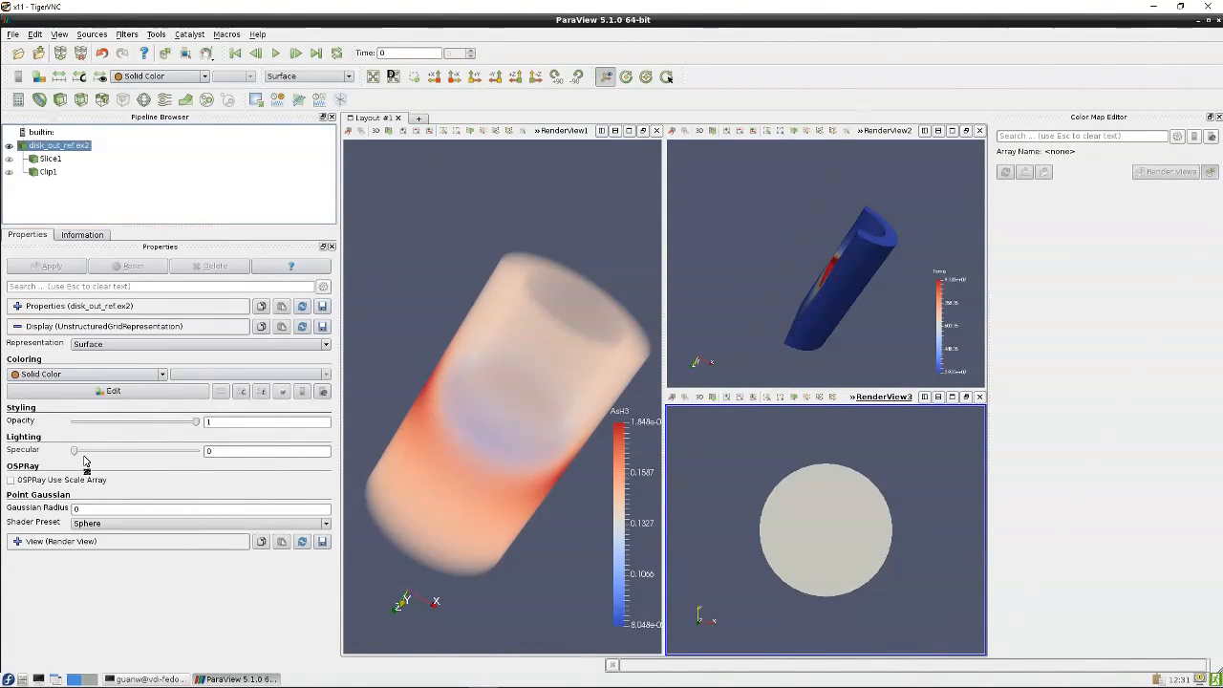
Switch disk_out_ref.ex2's representation to Volume in the third render view
left_click(117, 344)
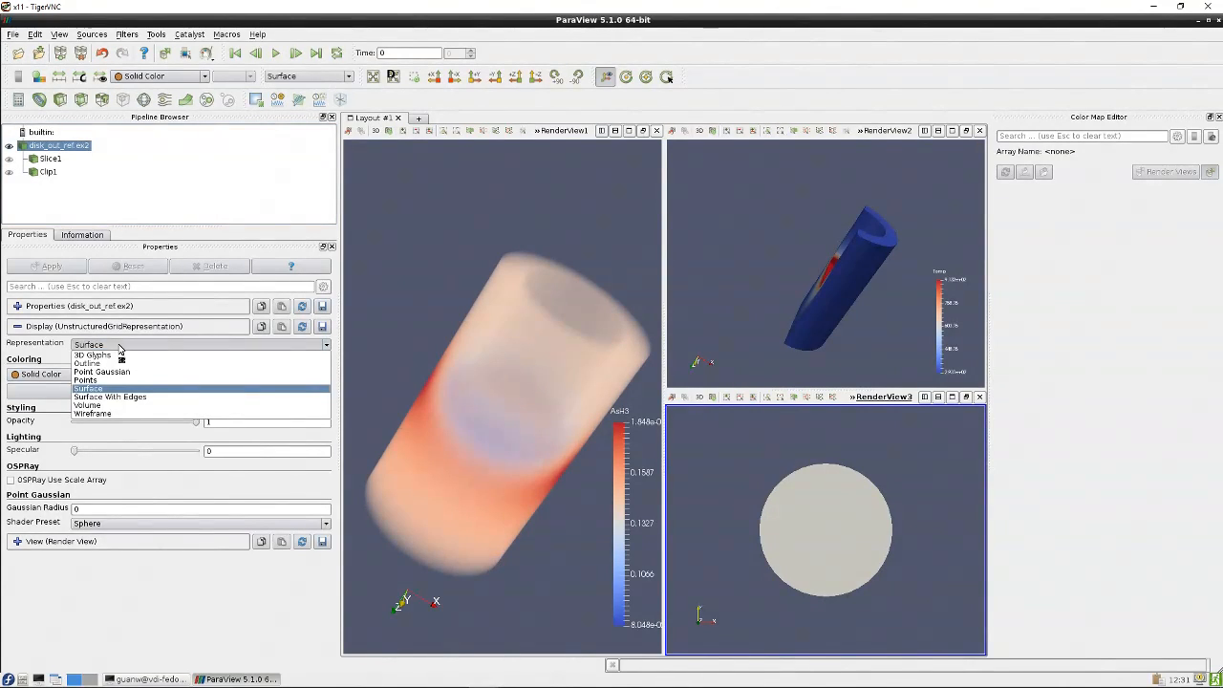
left_click(103, 407)
left_click_drag(775, 504, 792, 525)
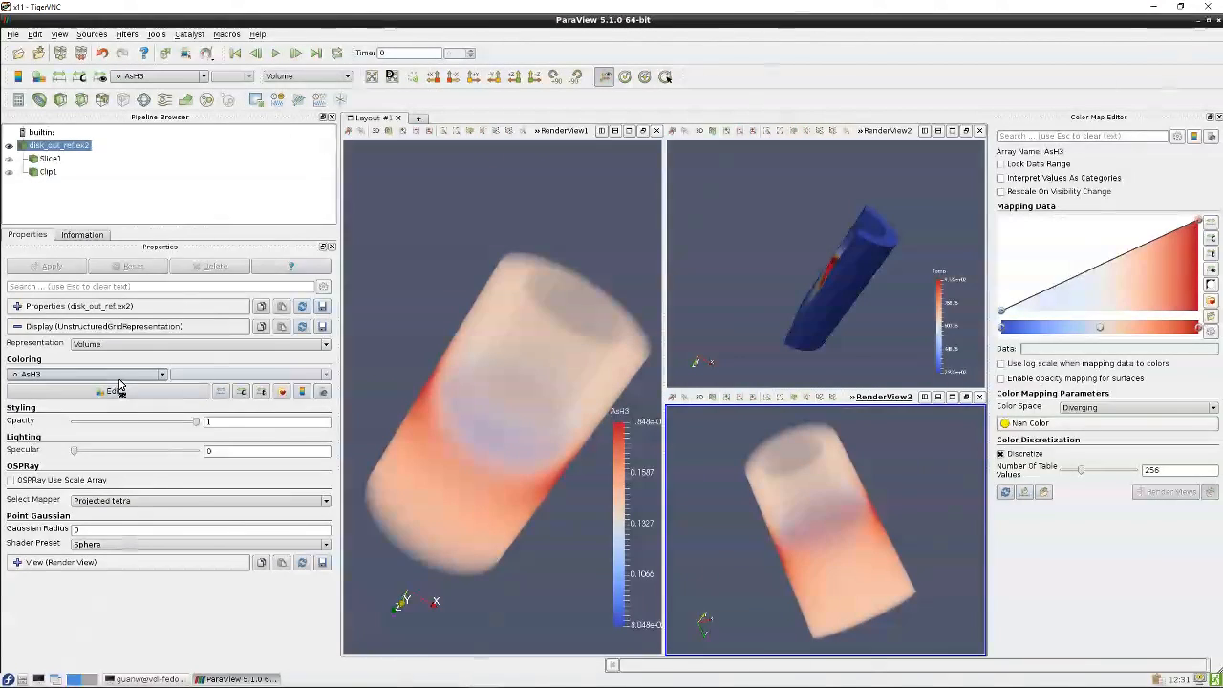
Color the volume rendering in the third view by Temp
left_click(160, 375)
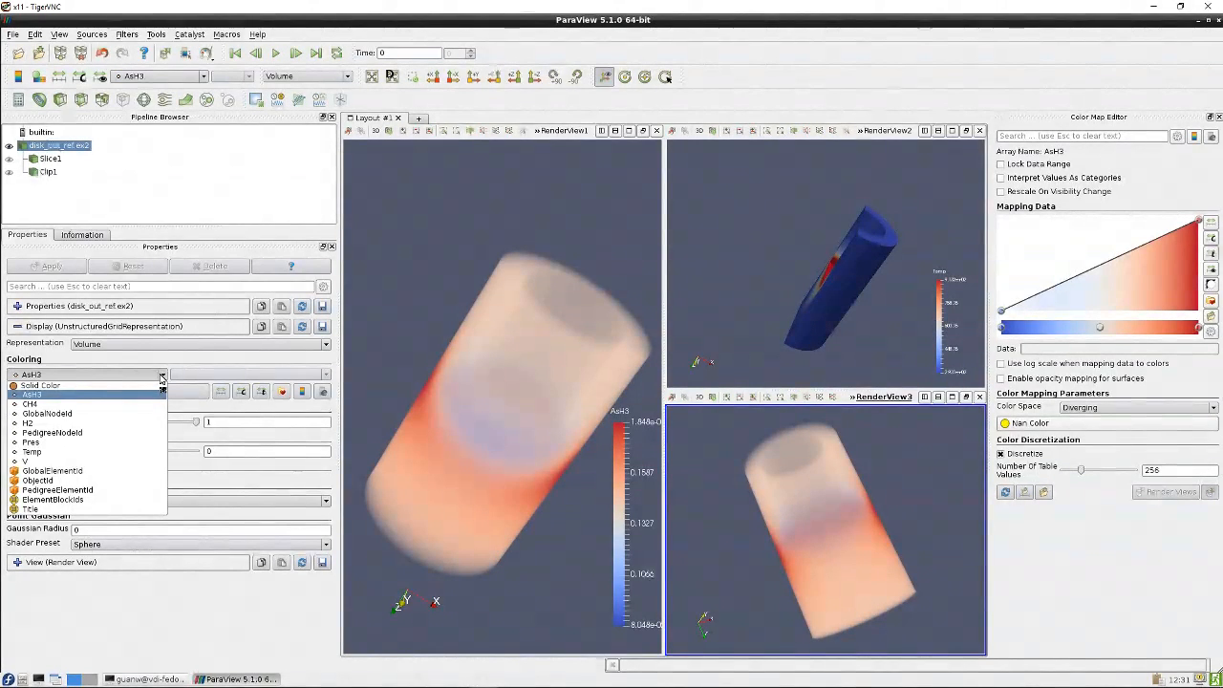
left_click(95, 452)
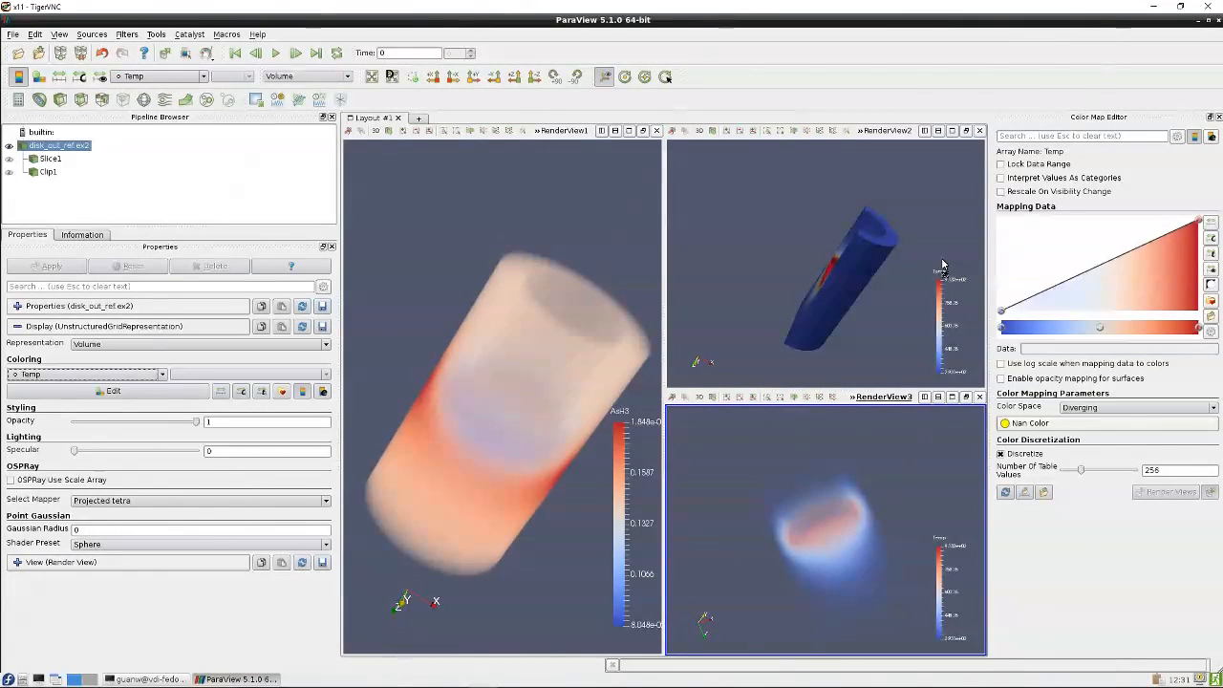
left_click(151, 375)
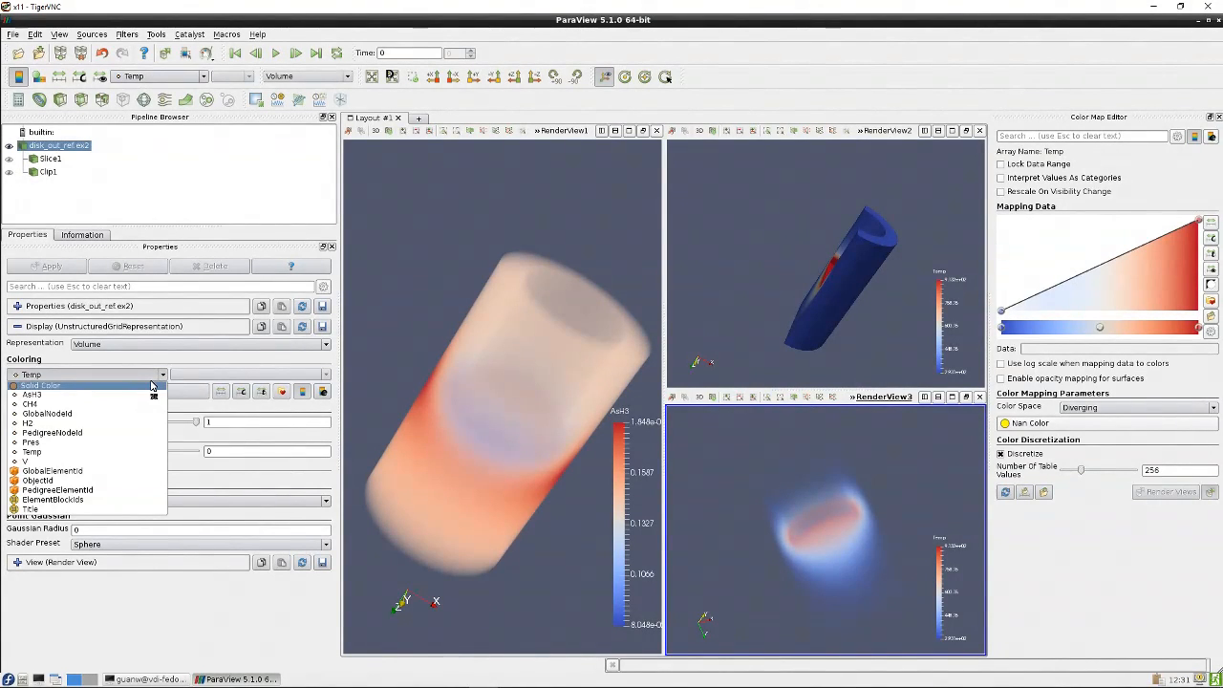
left_click(94, 453)
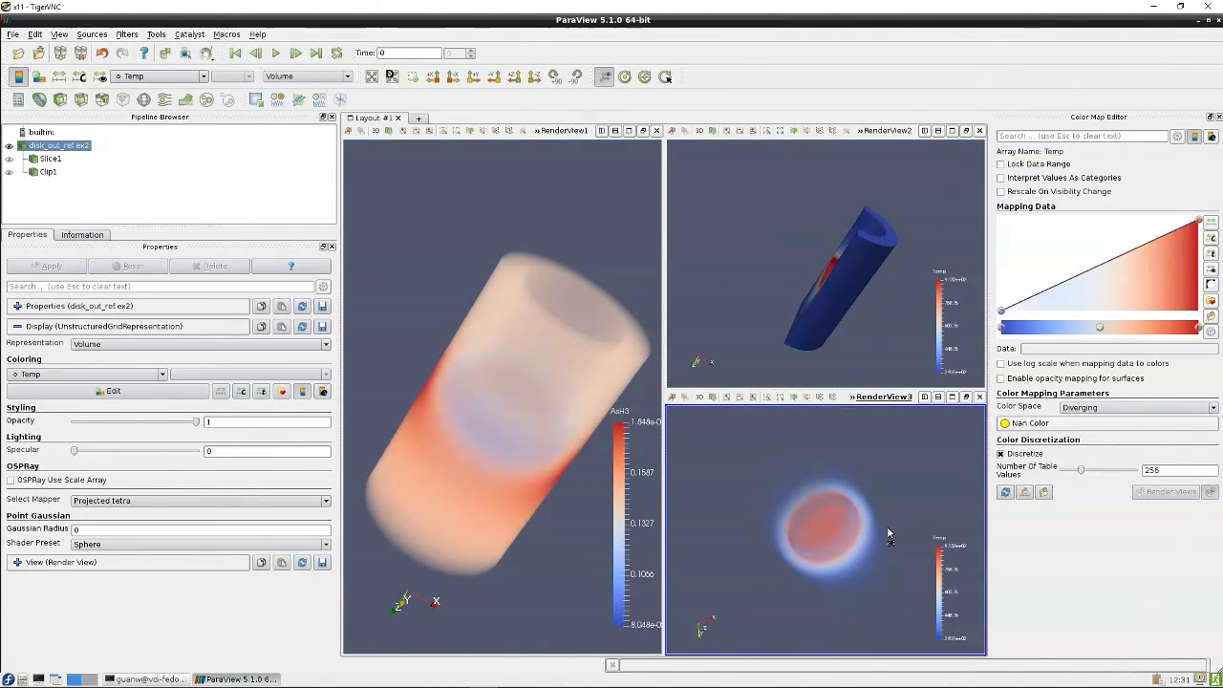
Link the third view's camera to the first render view
right_click(901, 492)
left_click(931, 498)
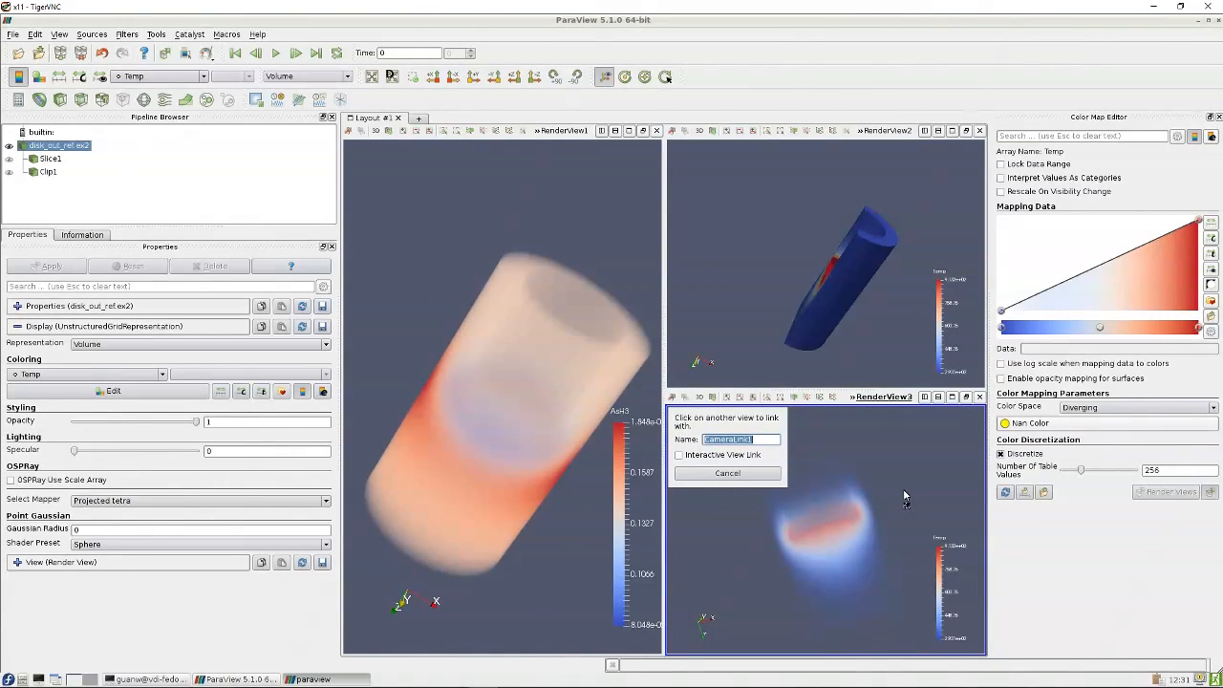
left_click(618, 292)
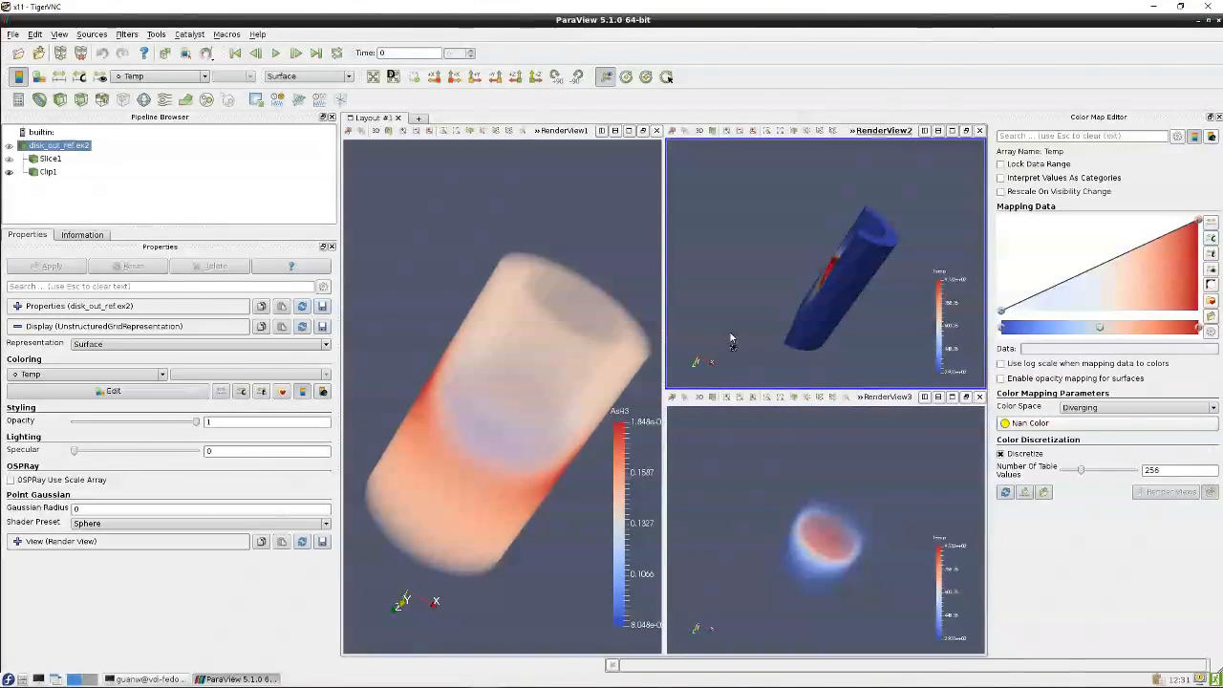
Orbit the linked render views to compare the AsH3 and Temp volume renderings with the clip
left_click_drag(802, 475, 801, 509)
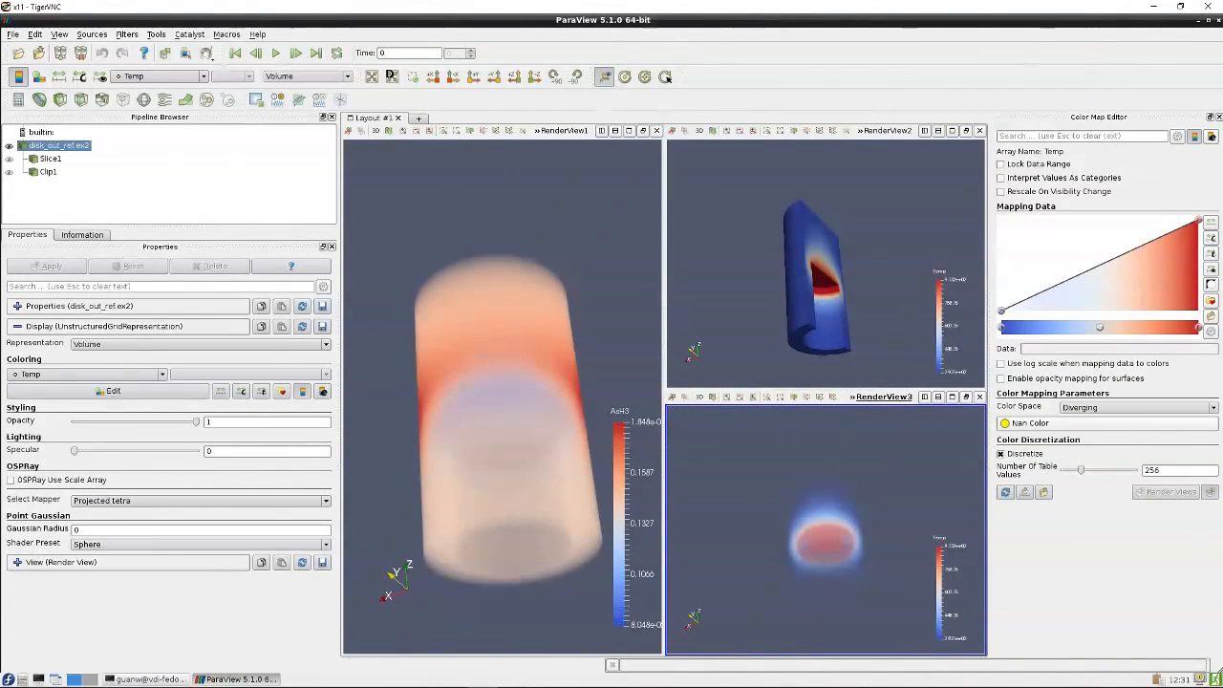
left_click_drag(594, 329, 595, 222)
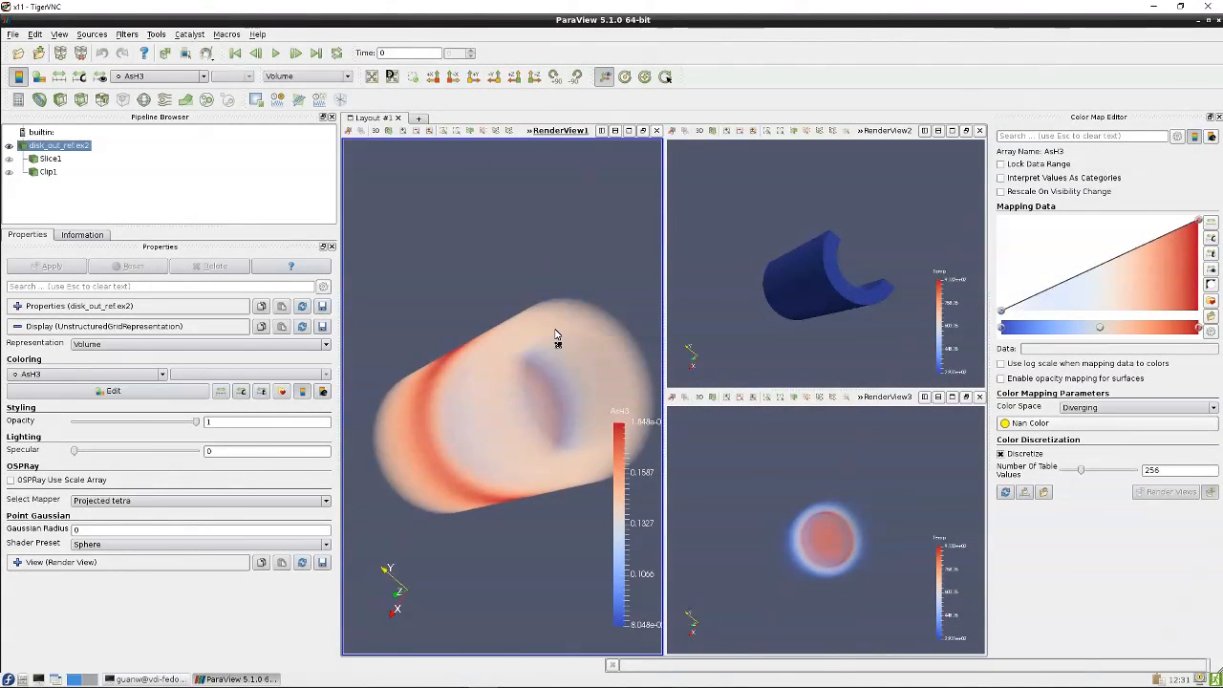
left_click(861, 317)
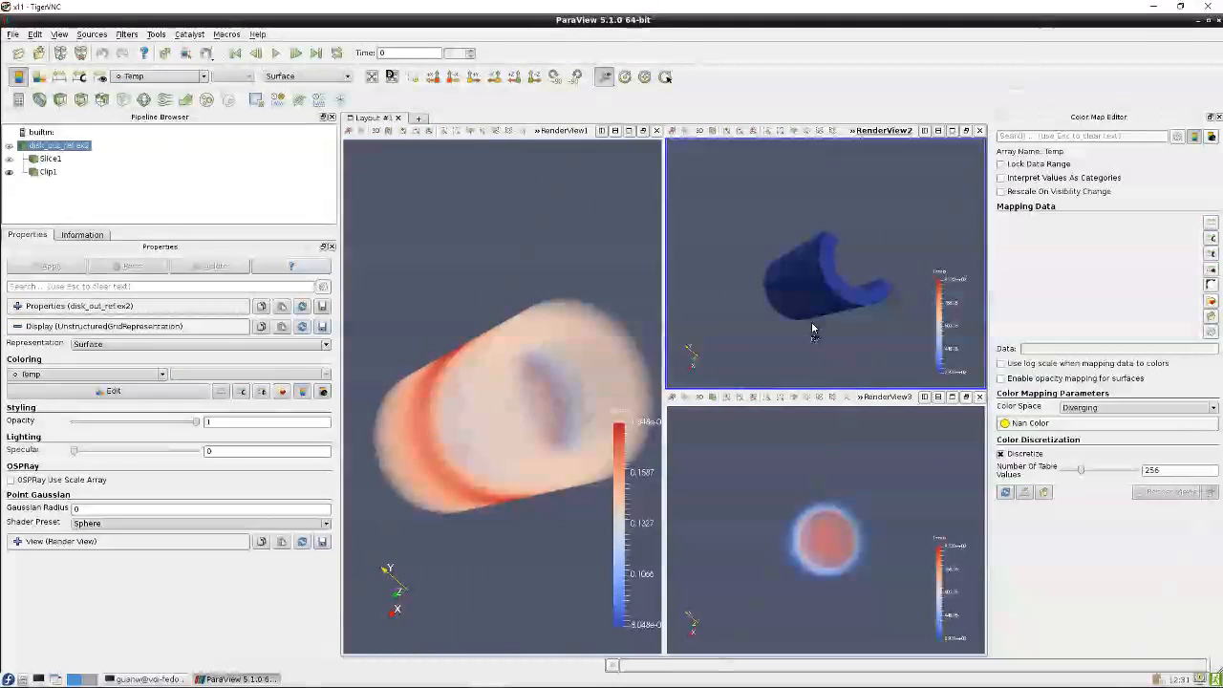
left_click_drag(811, 321, 843, 401)
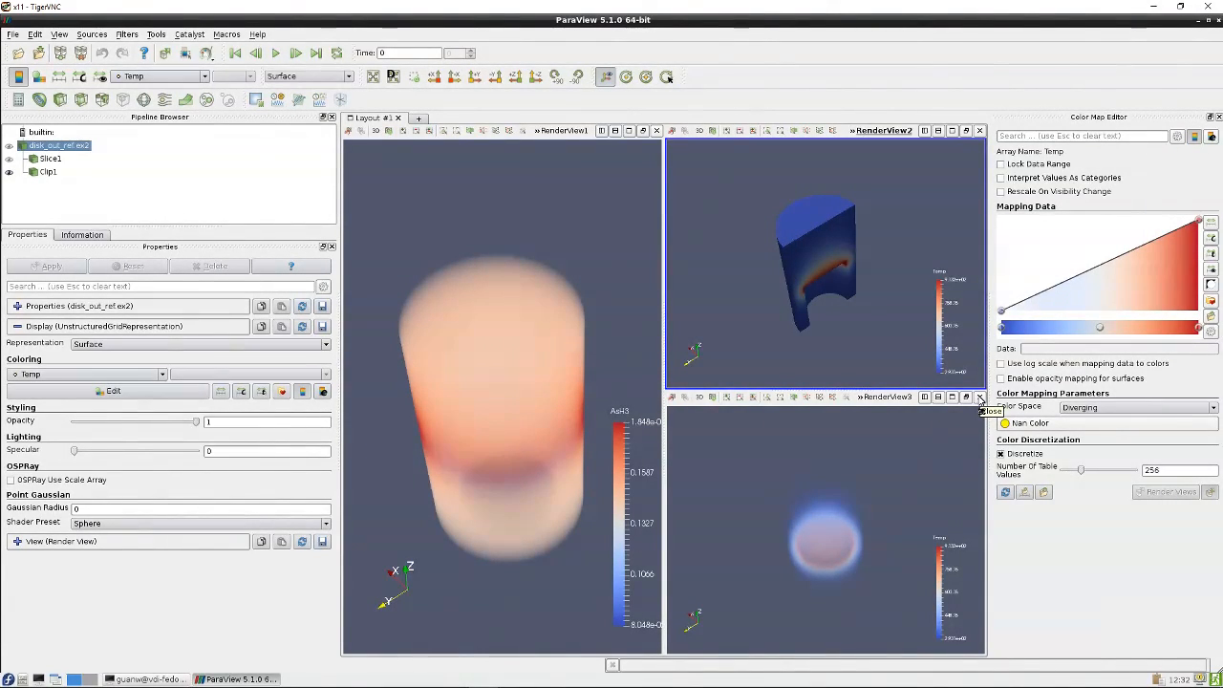
Close the third and second render views, leaving only the first view
left_click(980, 398)
left_click(979, 131)
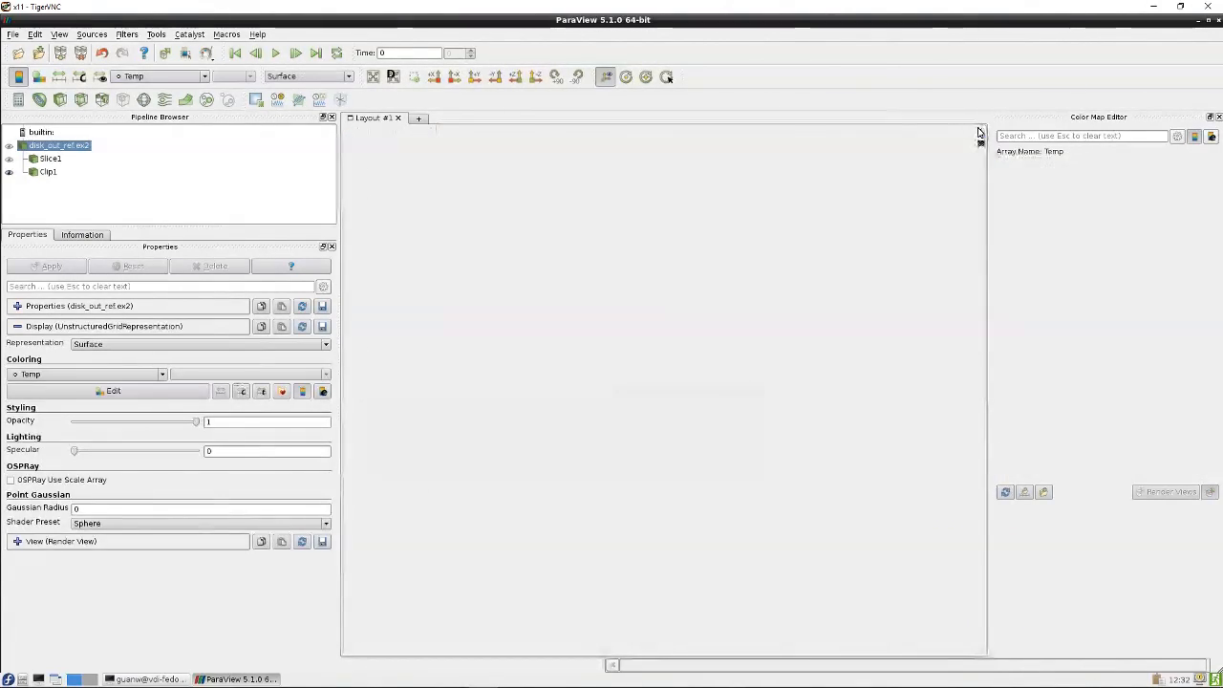
left_click_drag(738, 254, 759, 409)
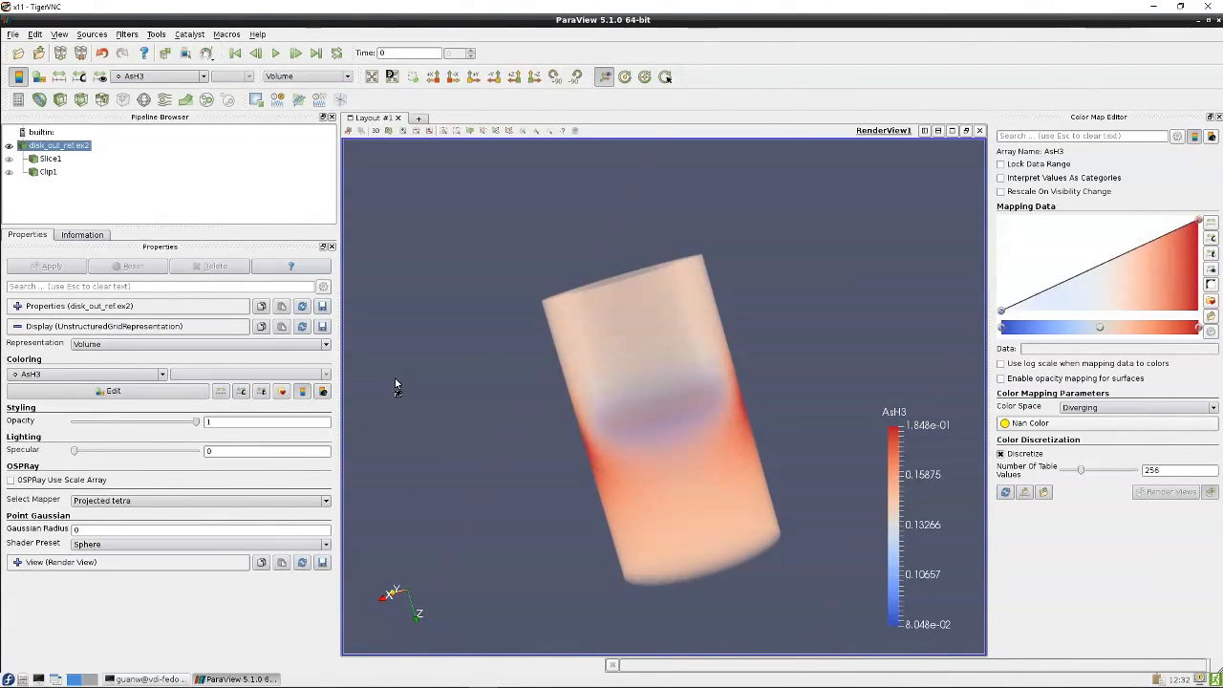
Delete the Slice1 and Clip1 filters from the pipeline
left_click(50, 159)
right_click(50, 159)
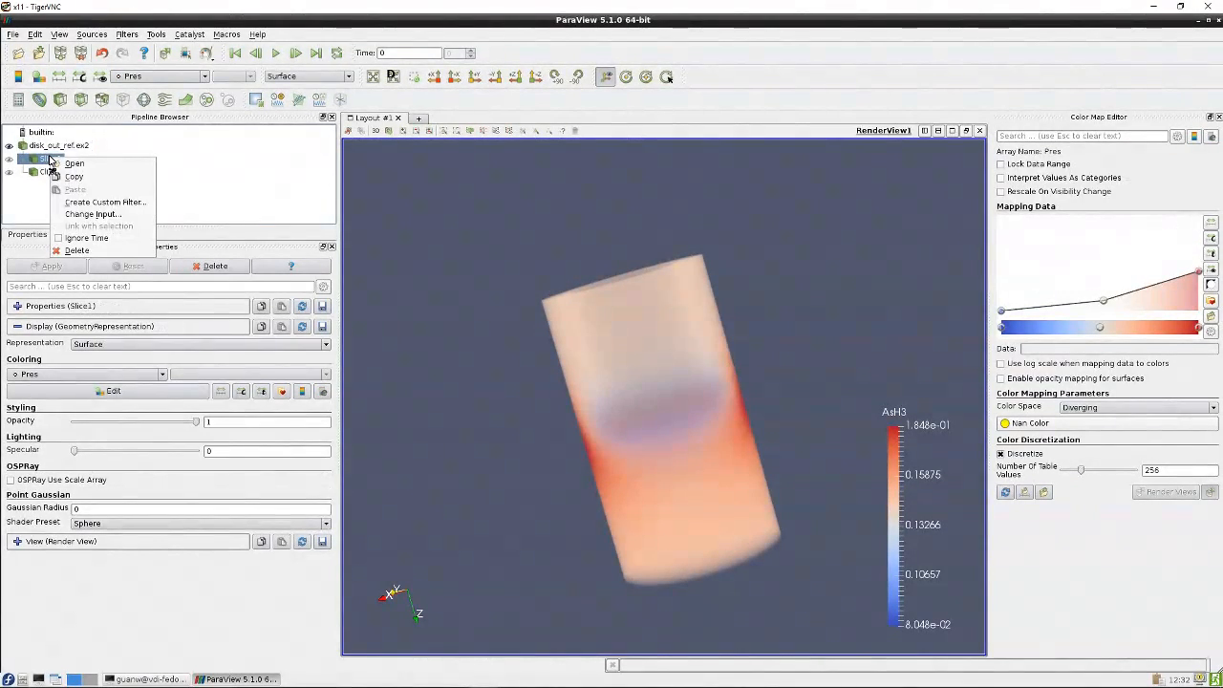
left_click(76, 251)
right_click(43, 161)
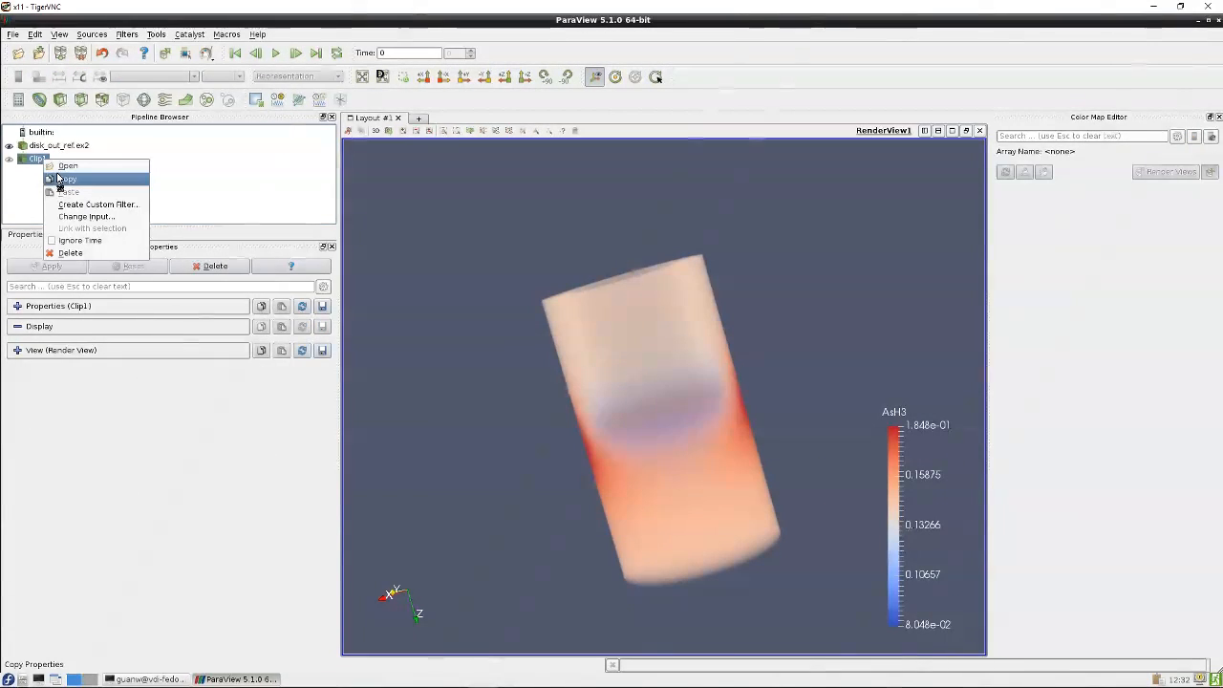
left_click(71, 253)
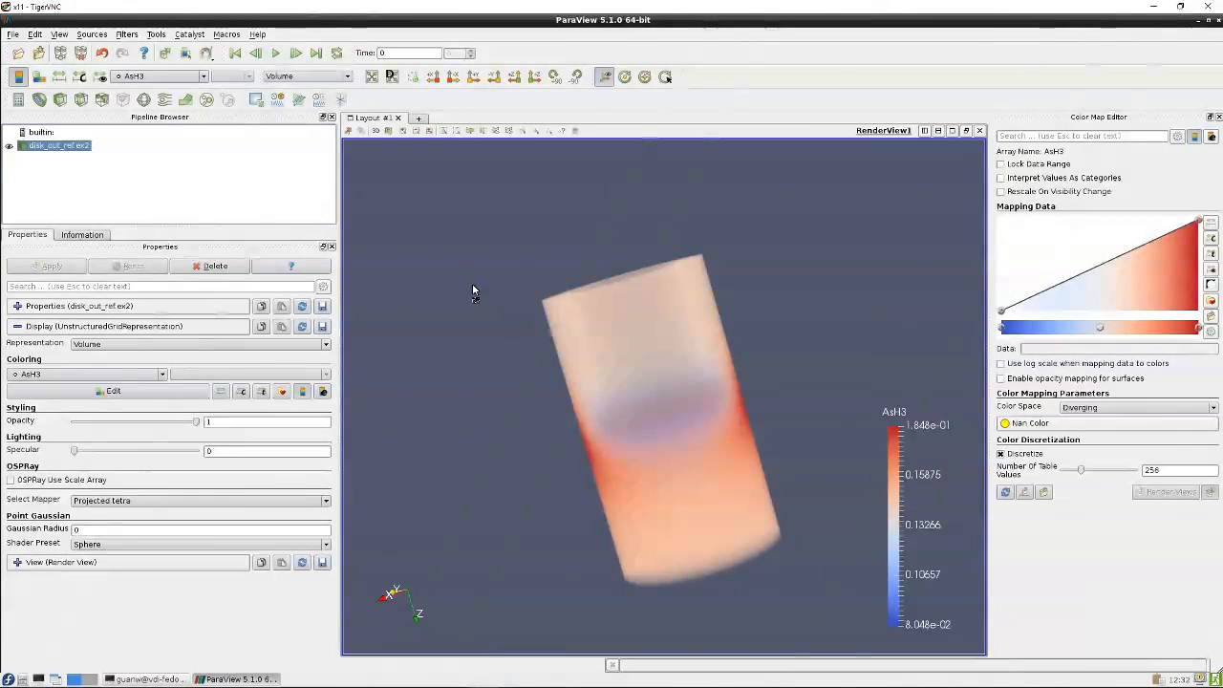
Color the disk_out_ref.ex2 volume rendering by V Magnitude
left_click_drag(457, 256, 516, 279)
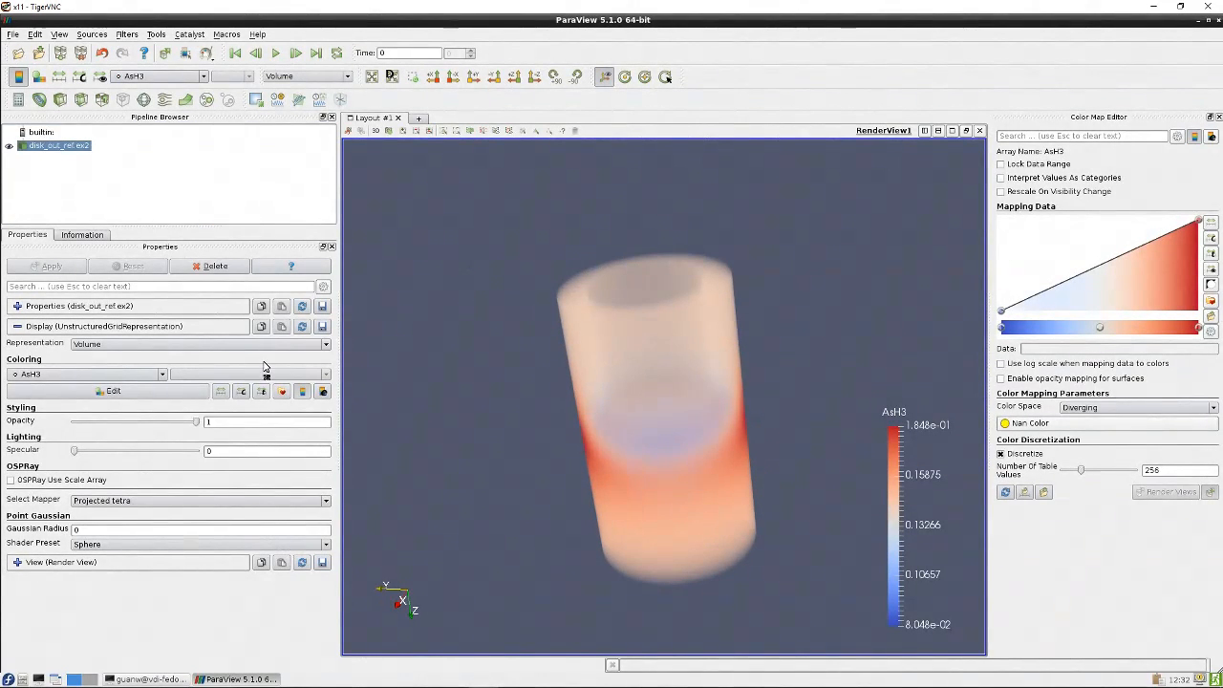
left_click(143, 373)
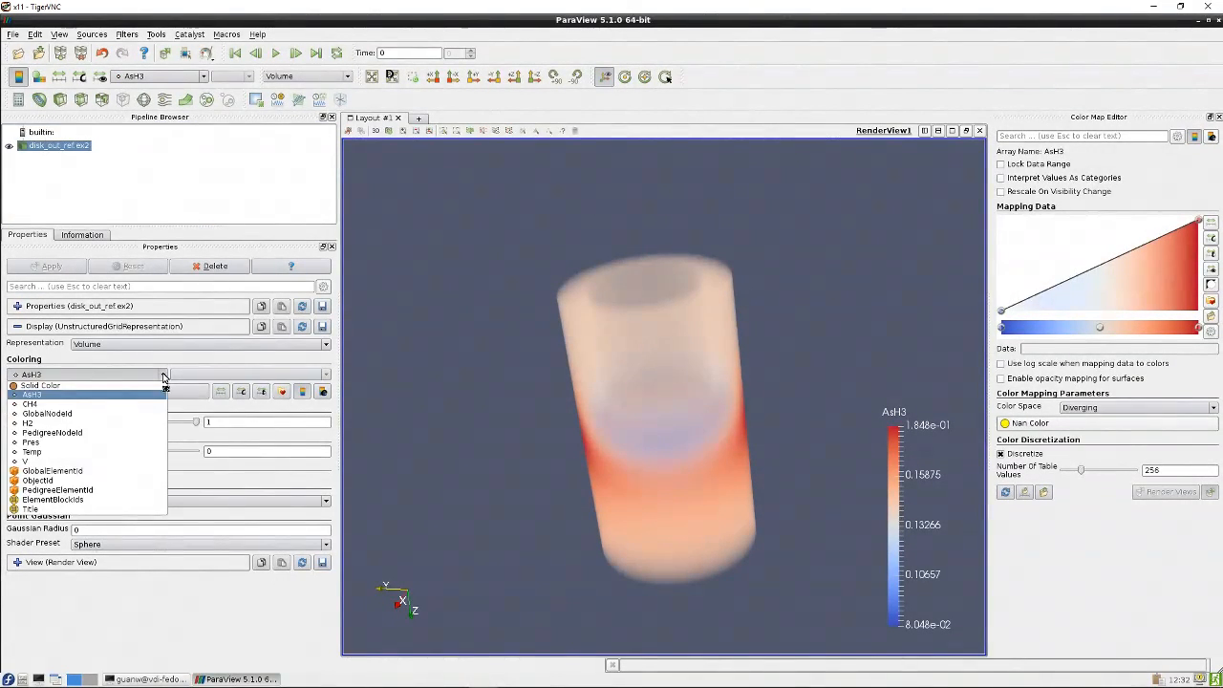
left_click(114, 462)
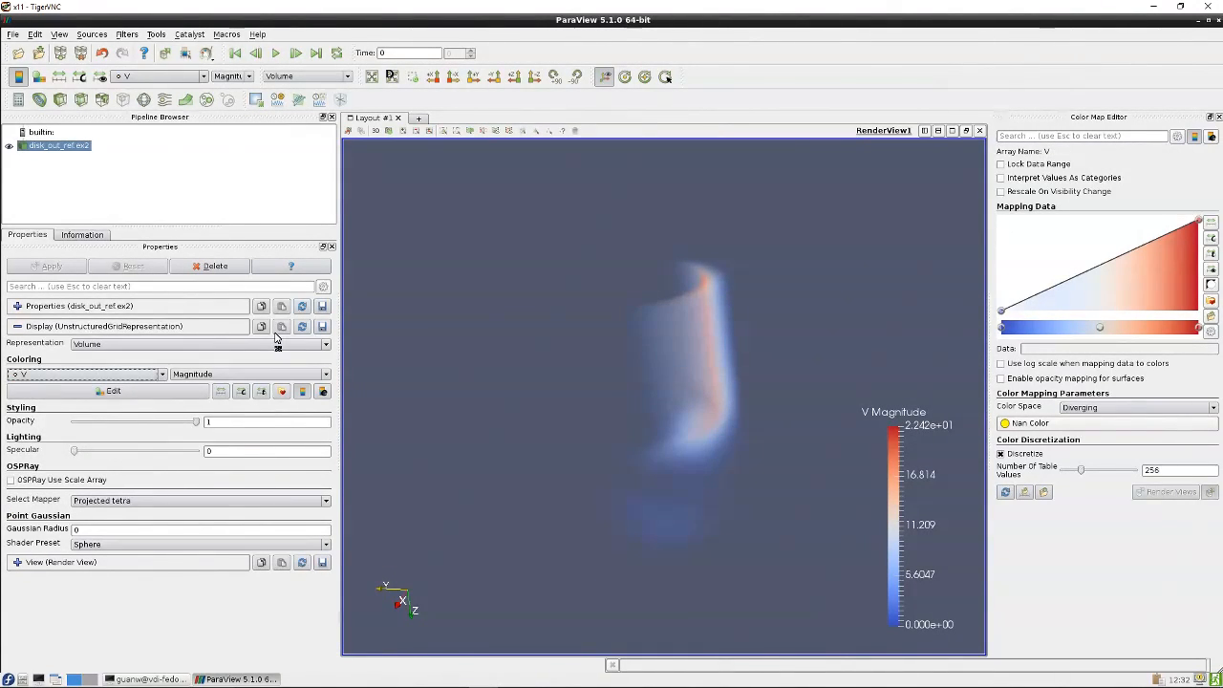
left_click_drag(536, 244, 601, 259)
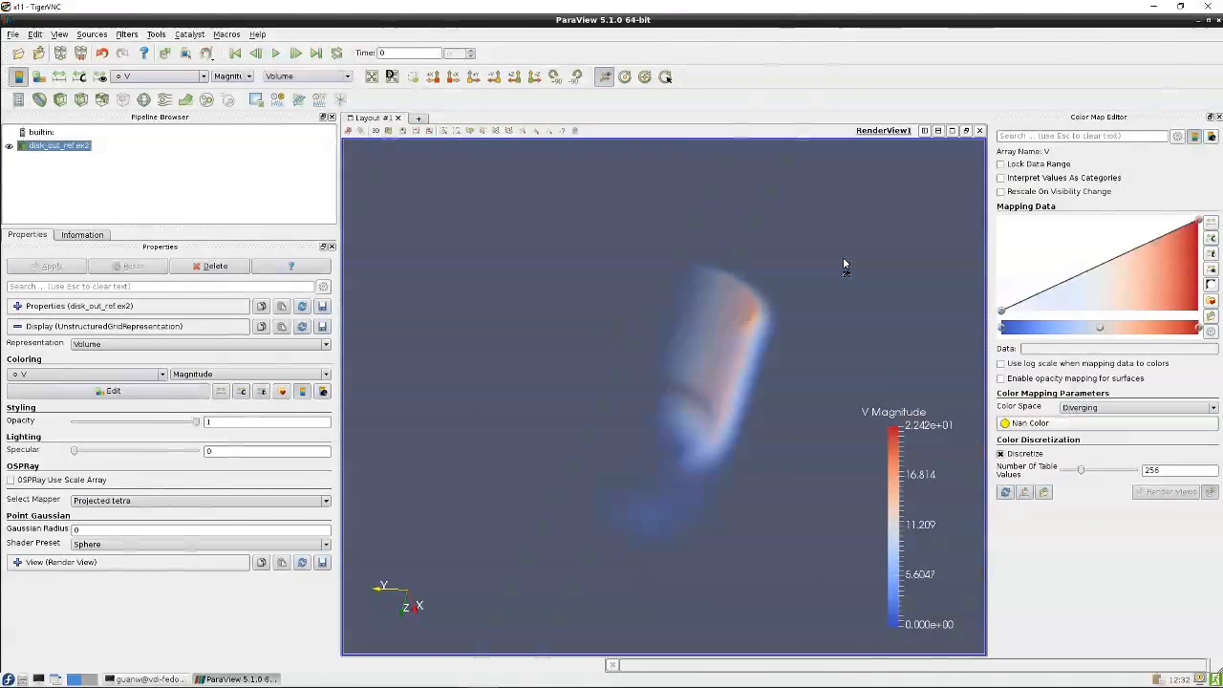
Orbit around the volume to examine the velocity magnitude distribution
left_click_drag(847, 265, 783, 468)
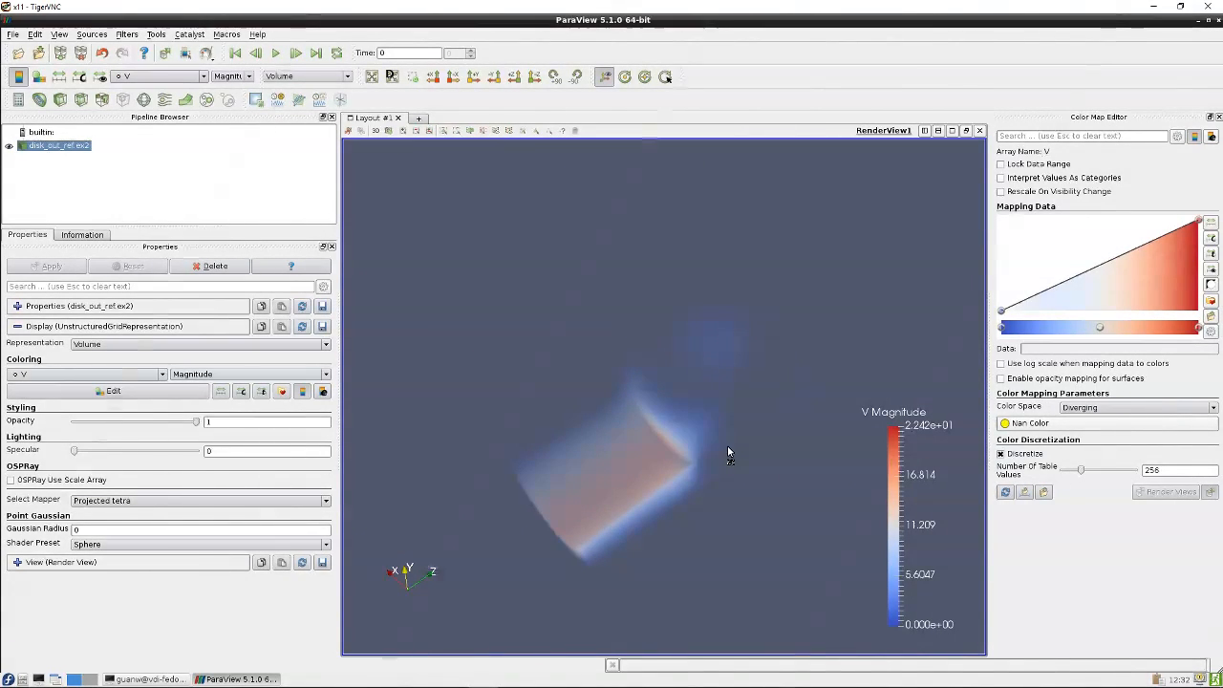
left_click_drag(617, 366, 728, 320)
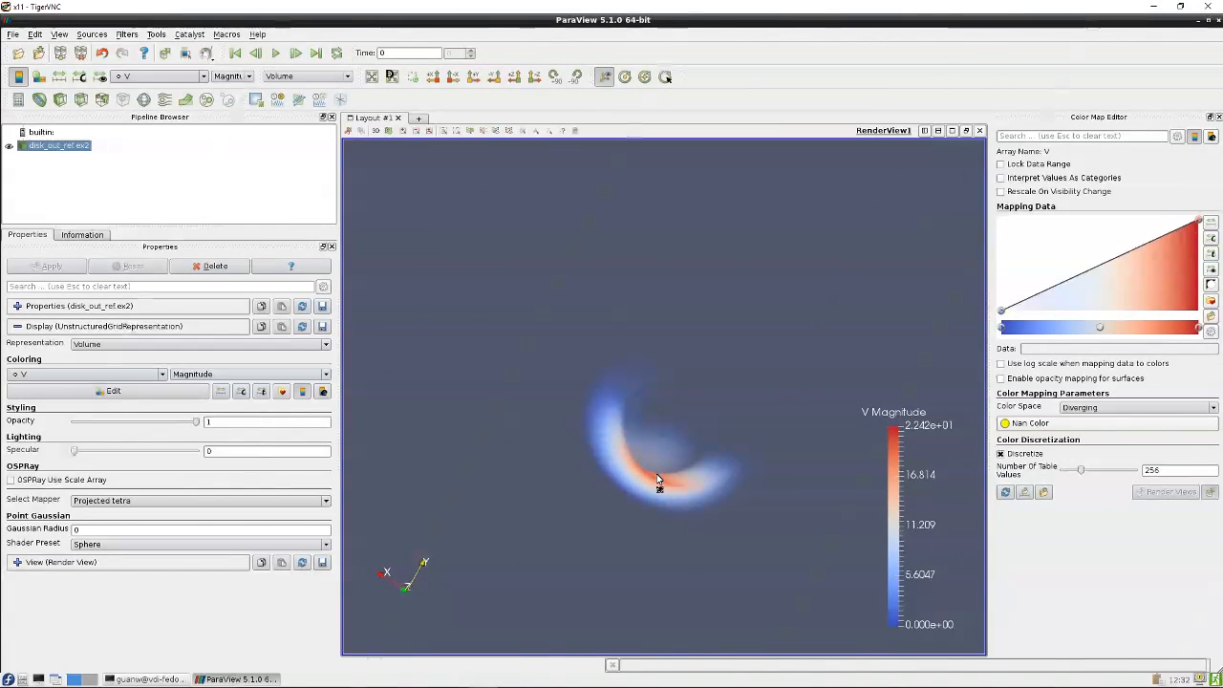
left_click_drag(650, 486, 620, 499)
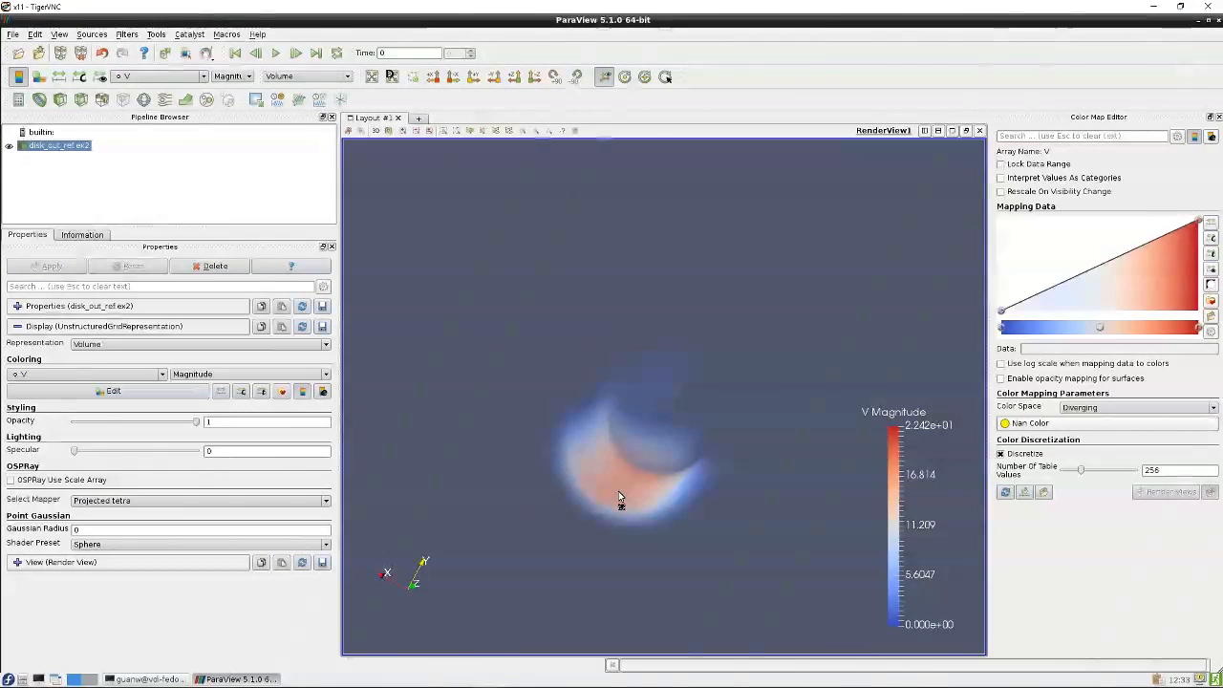
left_click_drag(719, 389, 766, 228)
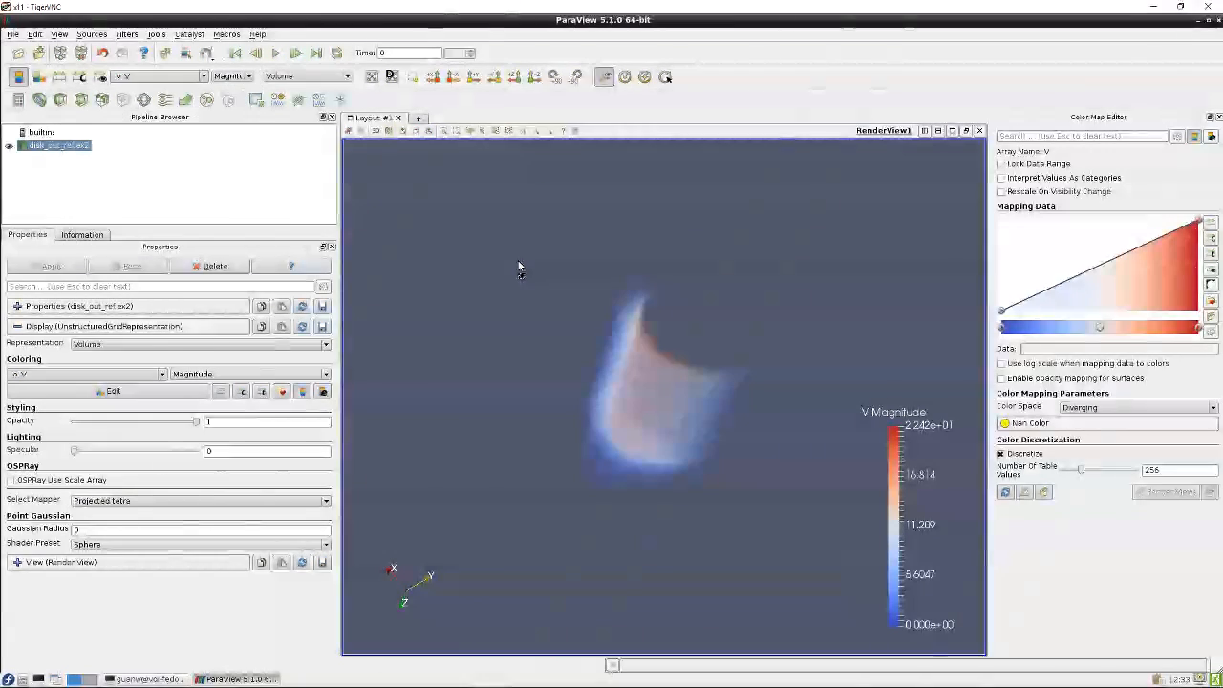
left_click_drag(575, 281, 507, 248)
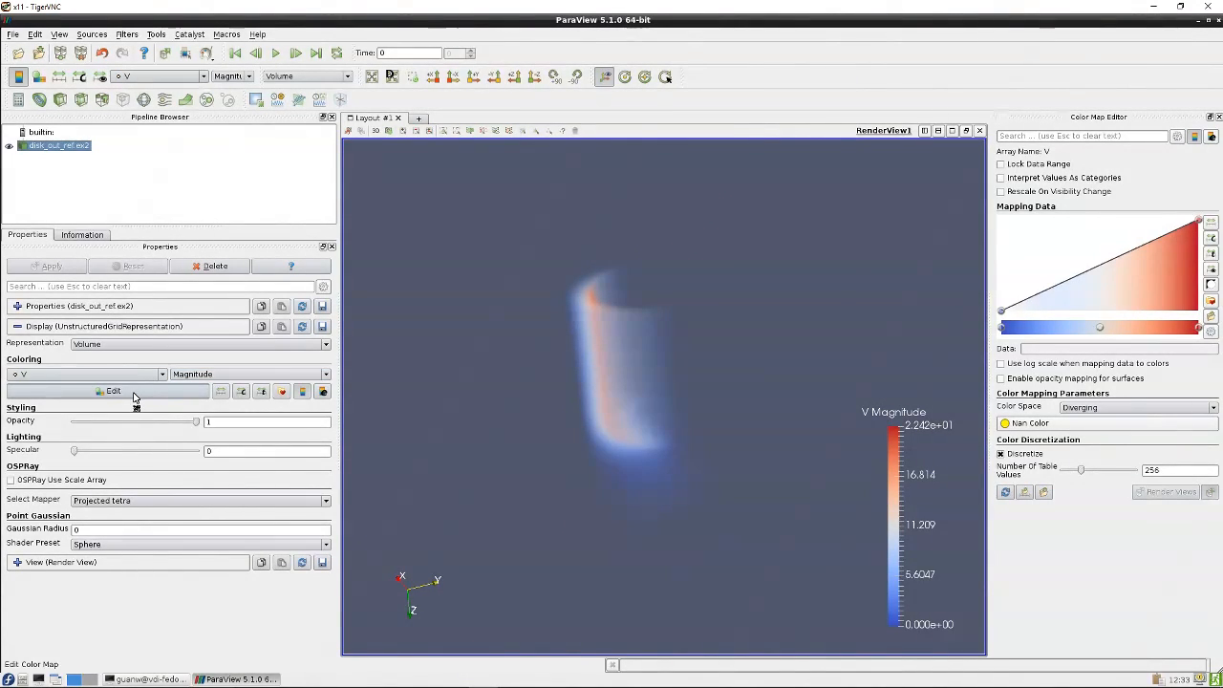
left_click(171, 346)
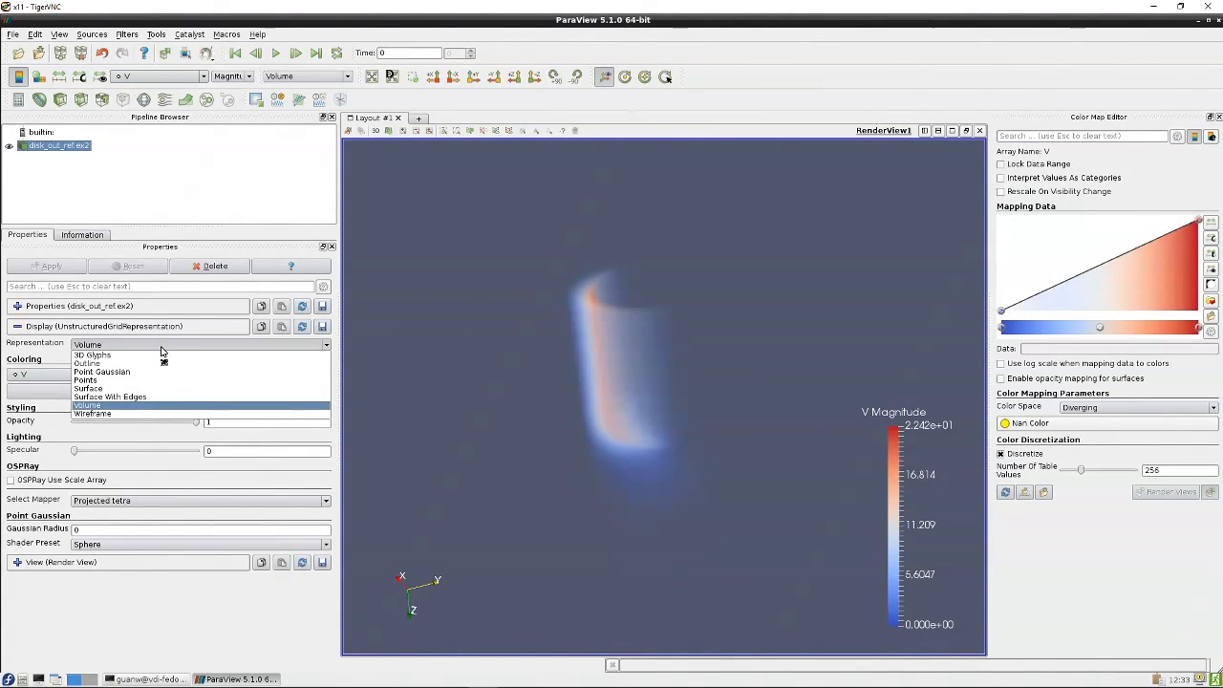
left_click(103, 184)
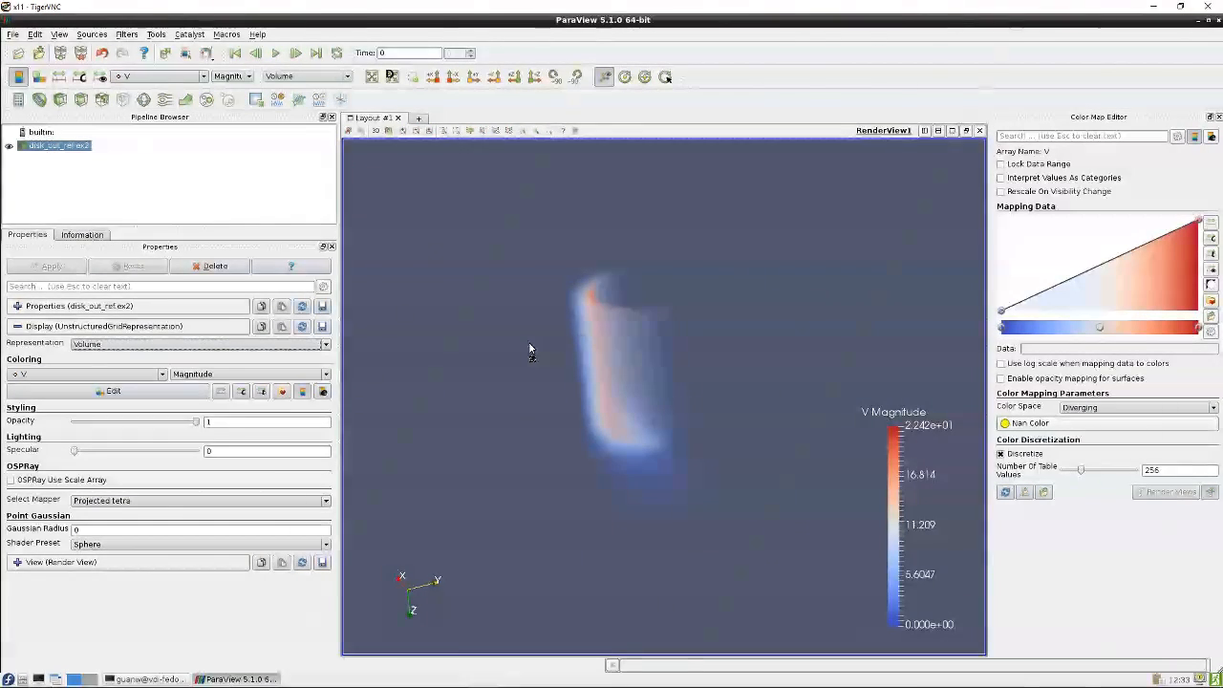
mouse_move(555, 349)
left_mouse_down()
mouse_move(592, 350)
mouse_move(570, 375)
mouse_move(576, 346)
left_mouse_up()
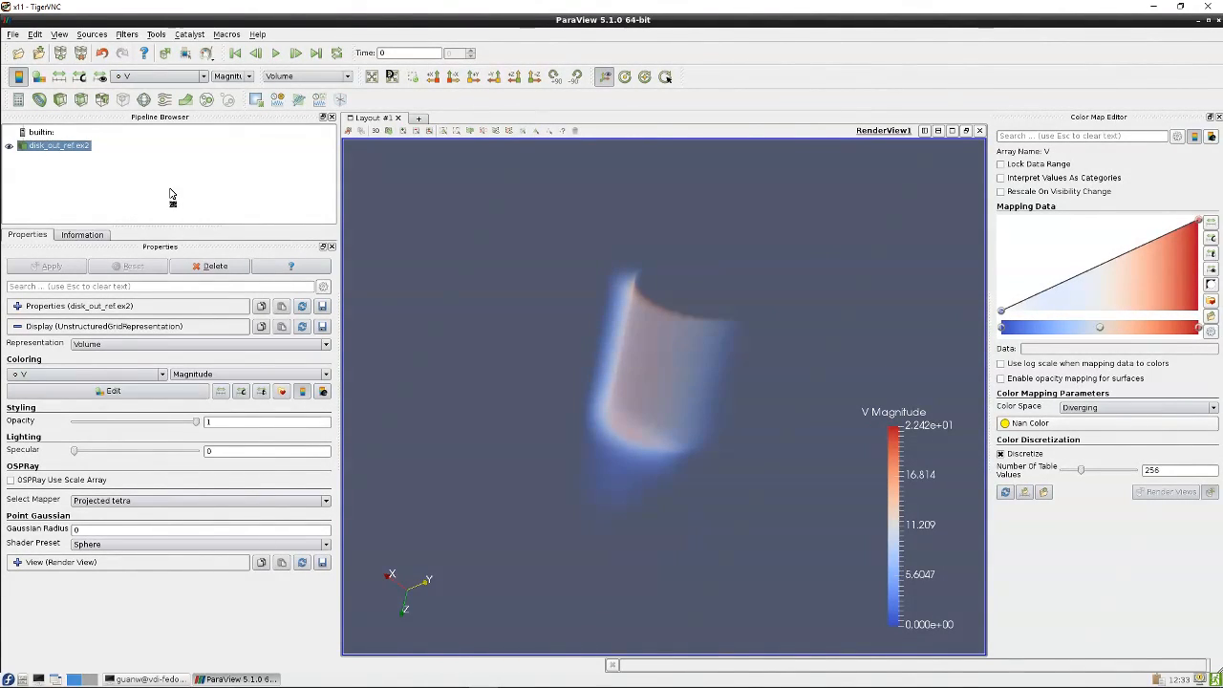
Apply a Stream Tracer filter to disk_out_ref.ex2
left_click(165, 102)
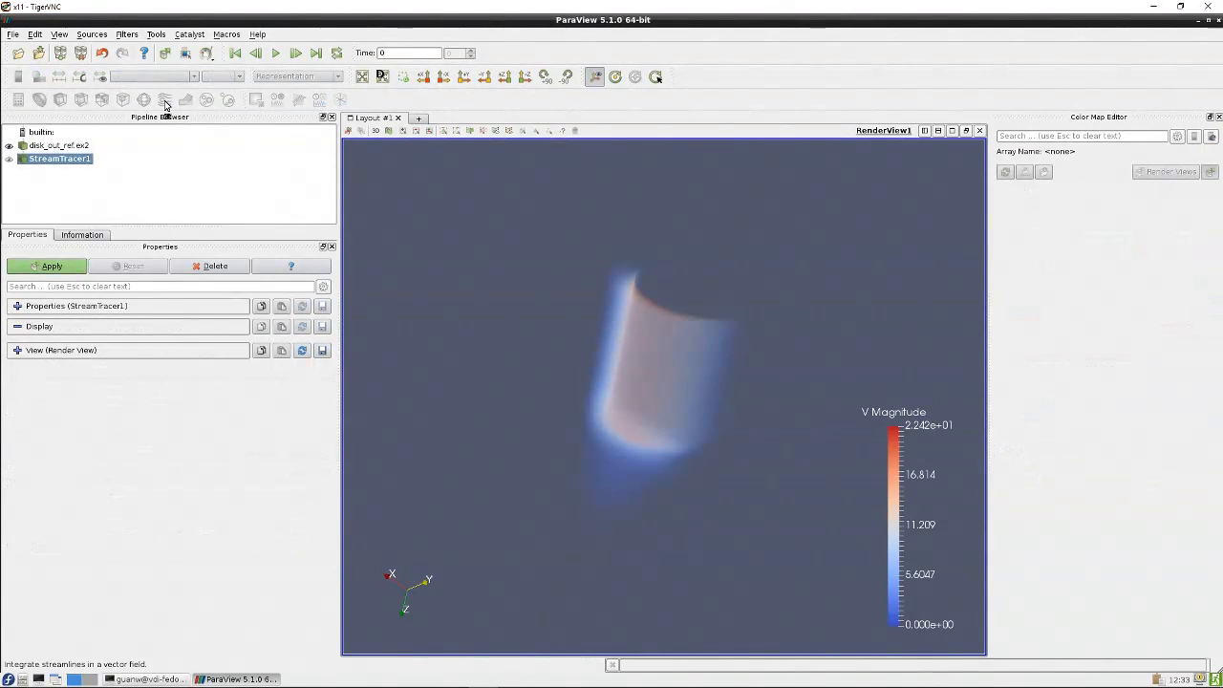
left_click(69, 269)
left_click_drag(442, 257, 504, 211)
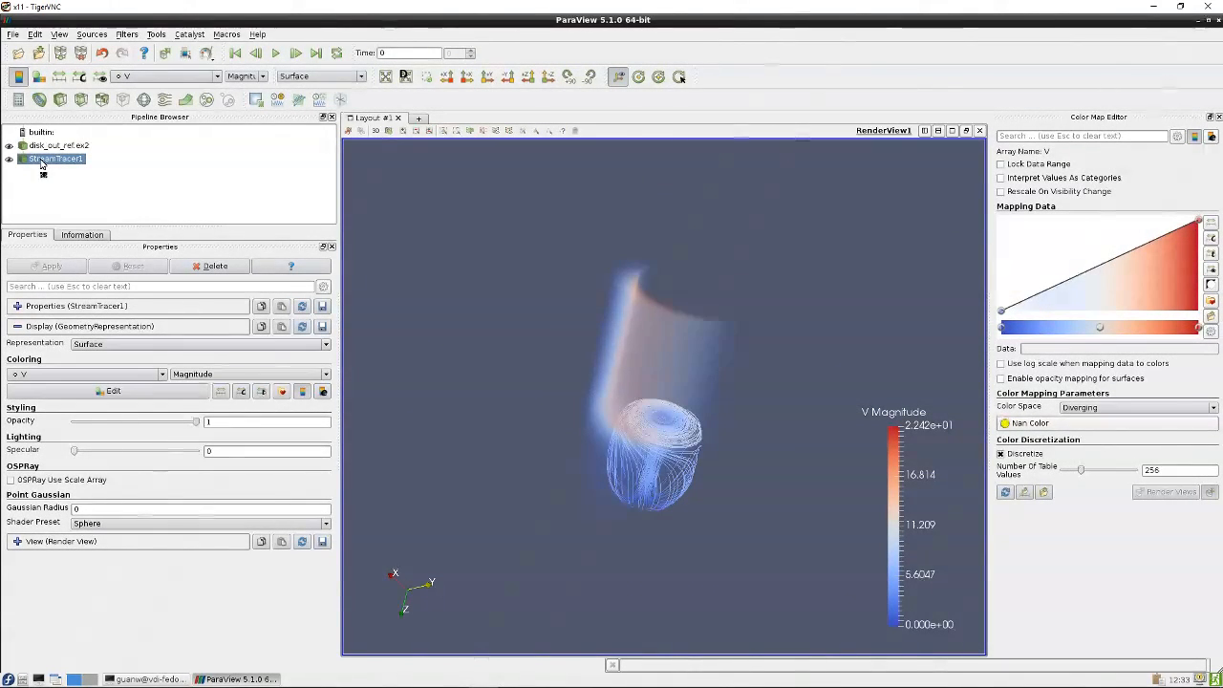
Hide disk_out_ref.ex2 so only the streamlines are shown, and orbit and zoom to inspect them
left_click(9, 146)
left_click_drag(599, 307, 736, 376)
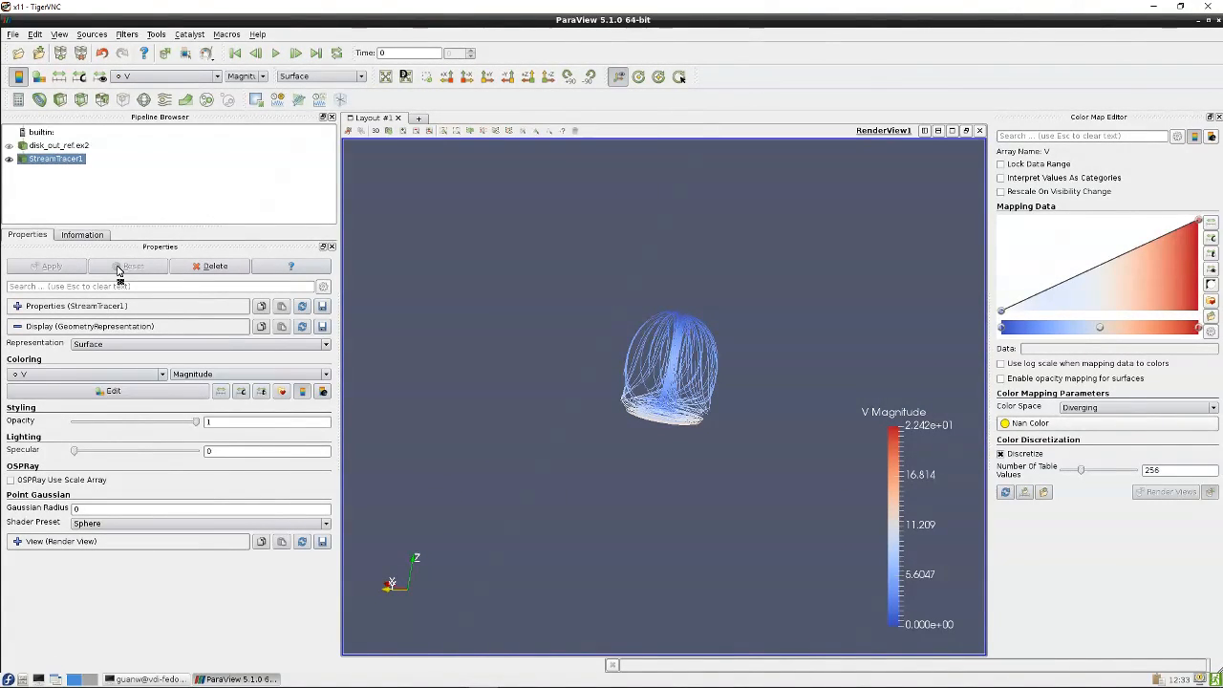
left_click_drag(591, 300, 617, 262)
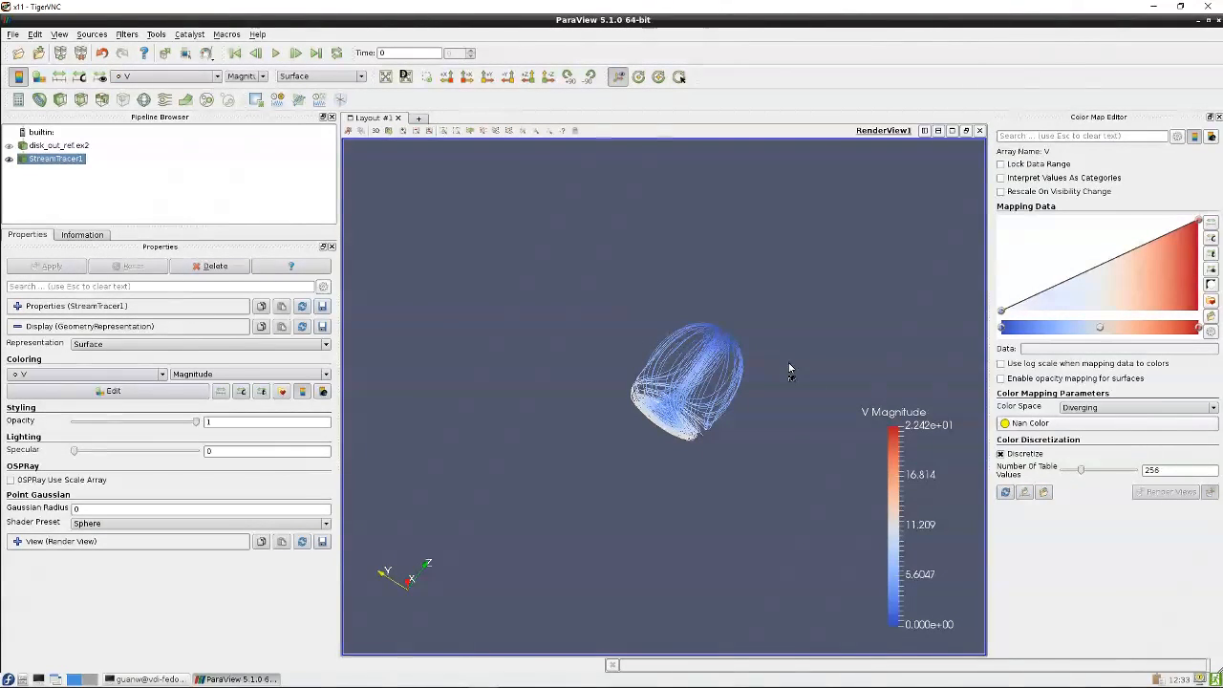
left_click_drag(832, 357, 718, 438)
scroll(718, 432, "up", 5)
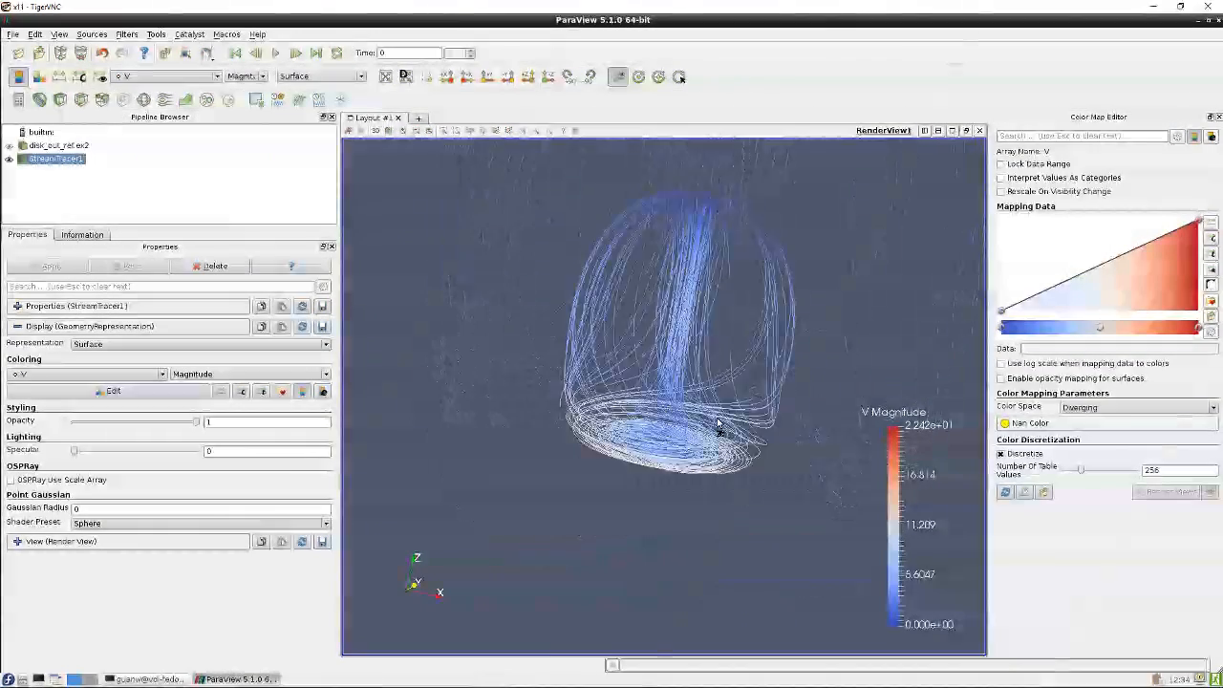
left_click_drag(721, 375, 677, 399)
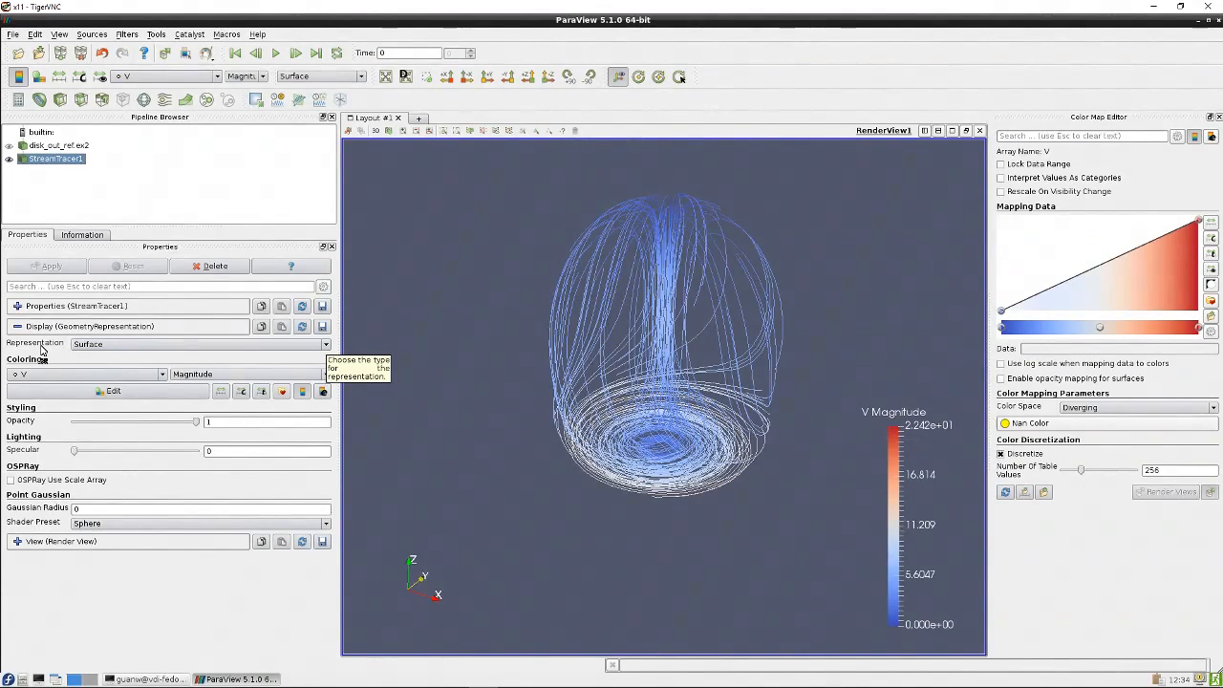
Switch the StreamTracer1 representation to 3D Glyphs and orbit the view
left_click(325, 345)
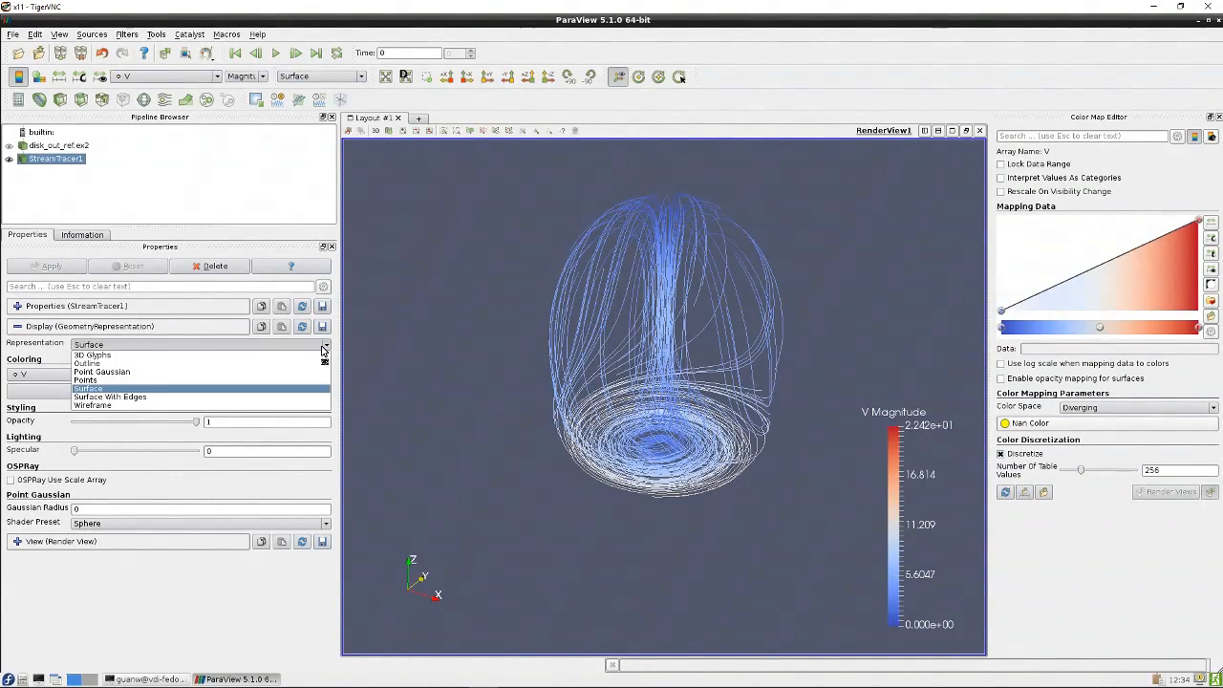
left_click(175, 354)
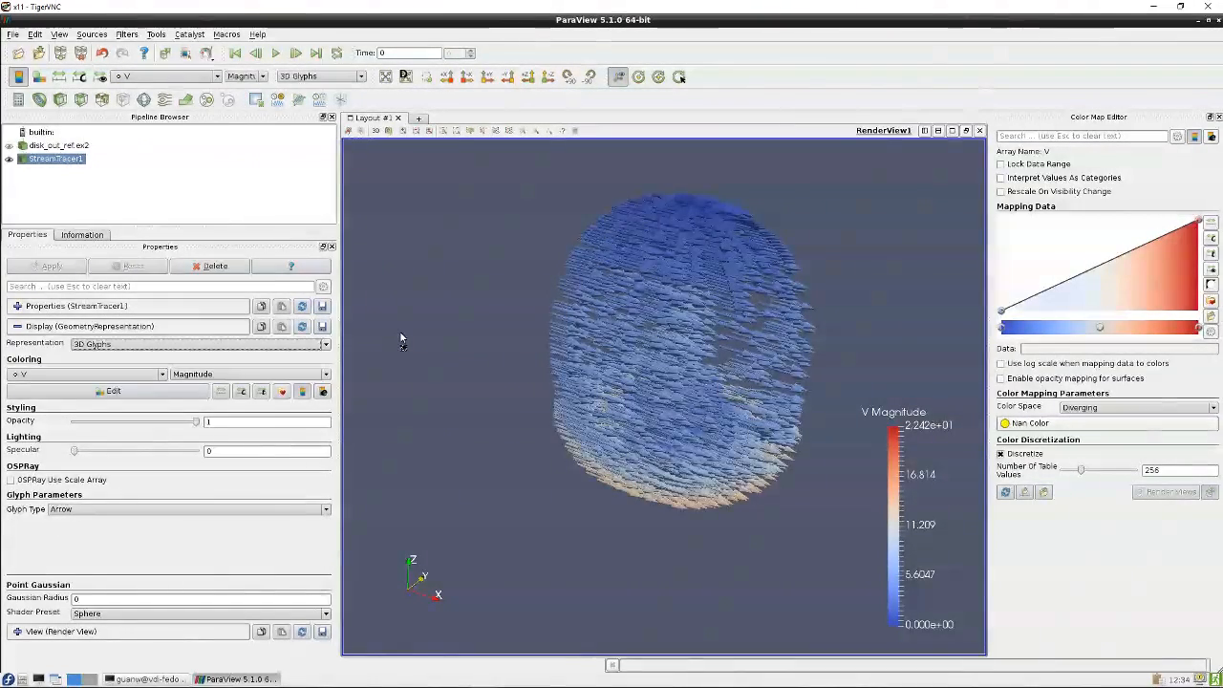
left_click_drag(404, 335, 489, 319)
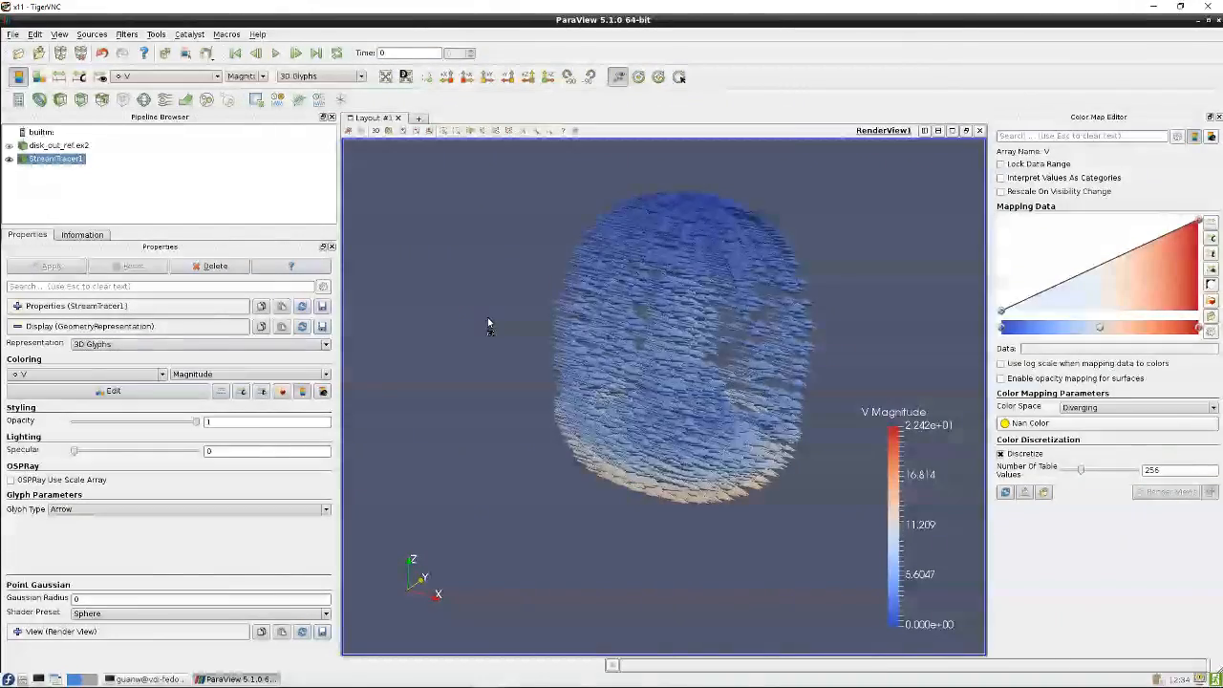
Return the StreamTracer1 representation to Surface and orbit around the streamlines
left_click(302, 345)
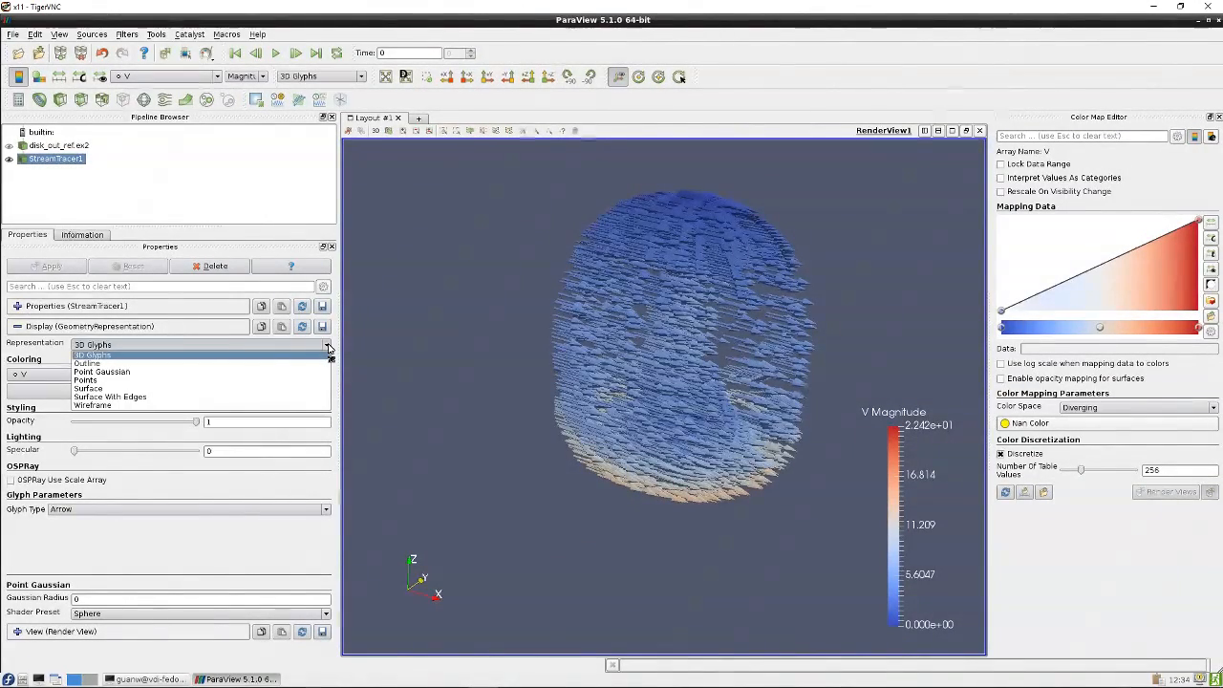
left_click(265, 392)
left_click_drag(446, 315, 363, 274)
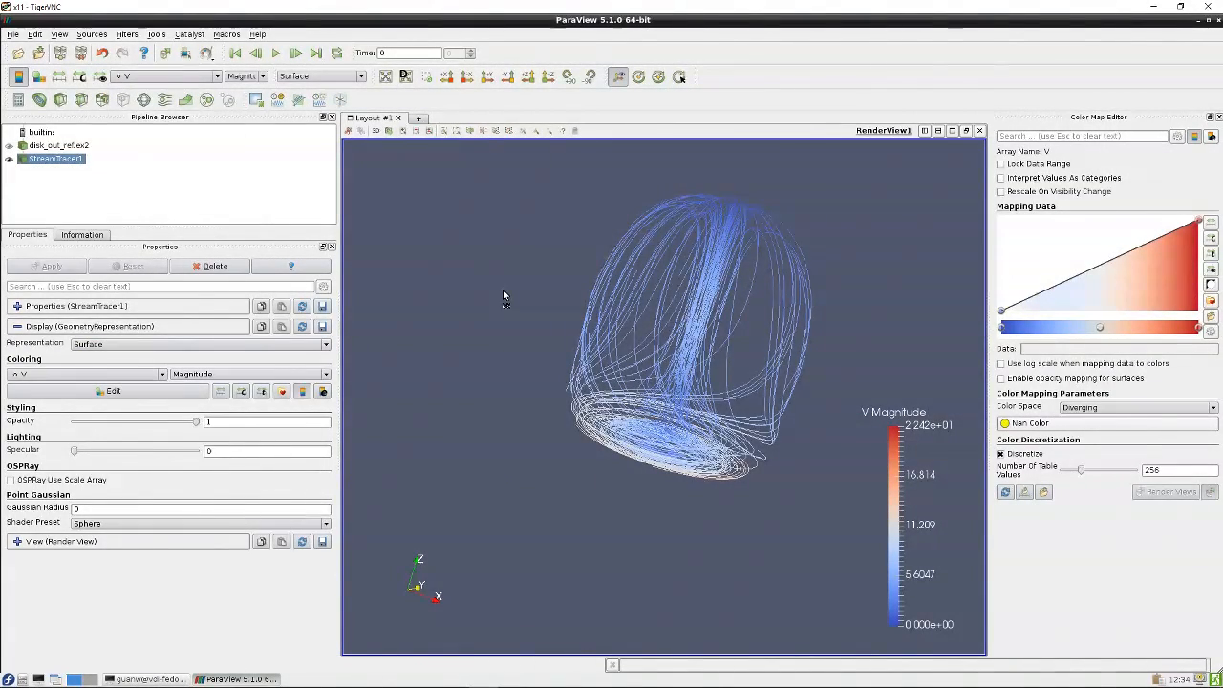
left_click_drag(504, 295, 783, 356)
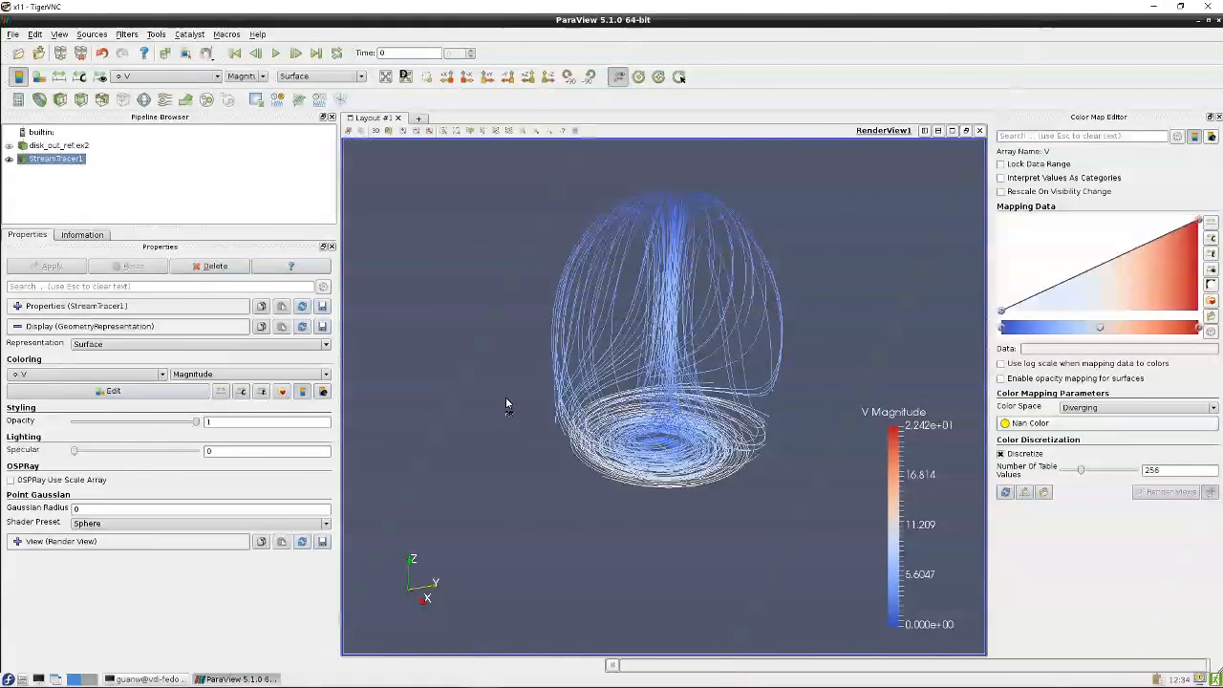
Apply a Glyph filter to StreamTracer1 with the Arrow glyph type
left_click(326, 373)
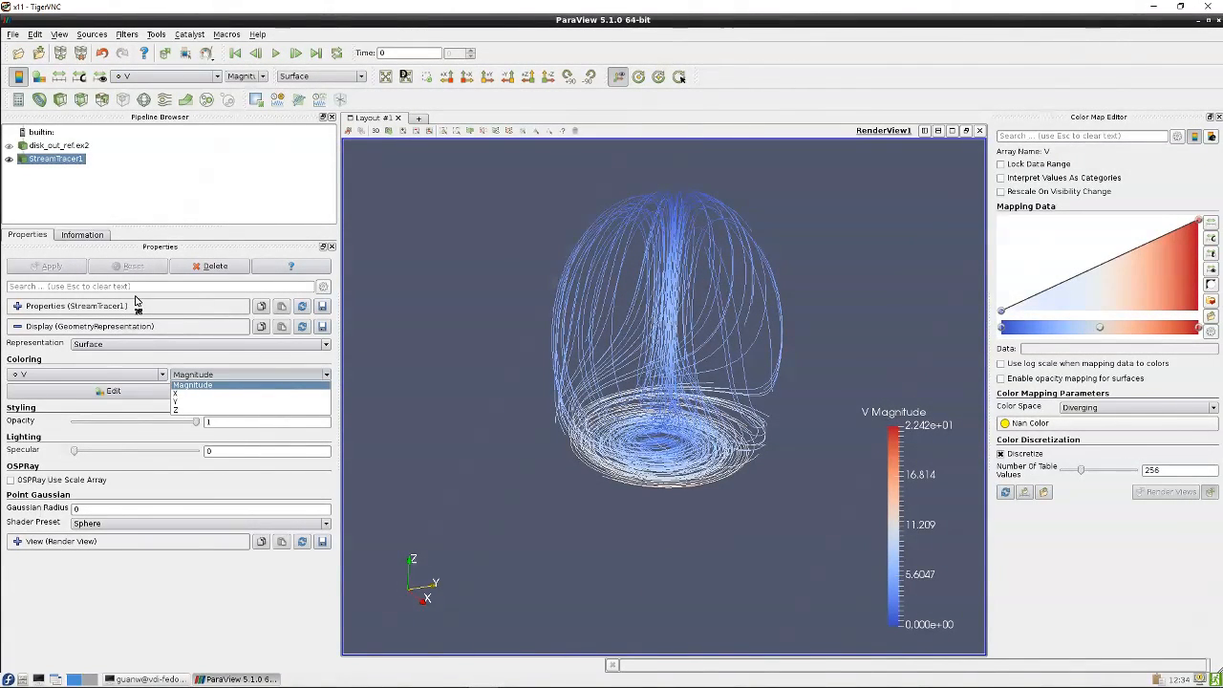
left_click(41, 148)
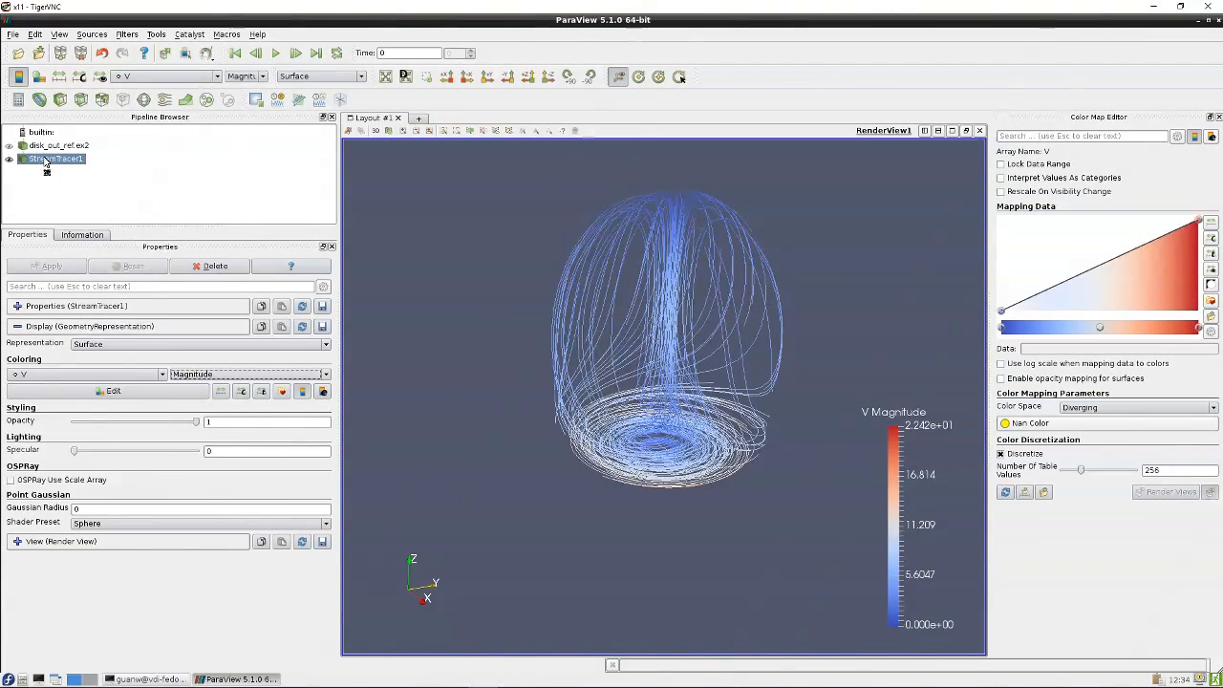
left_click(144, 100)
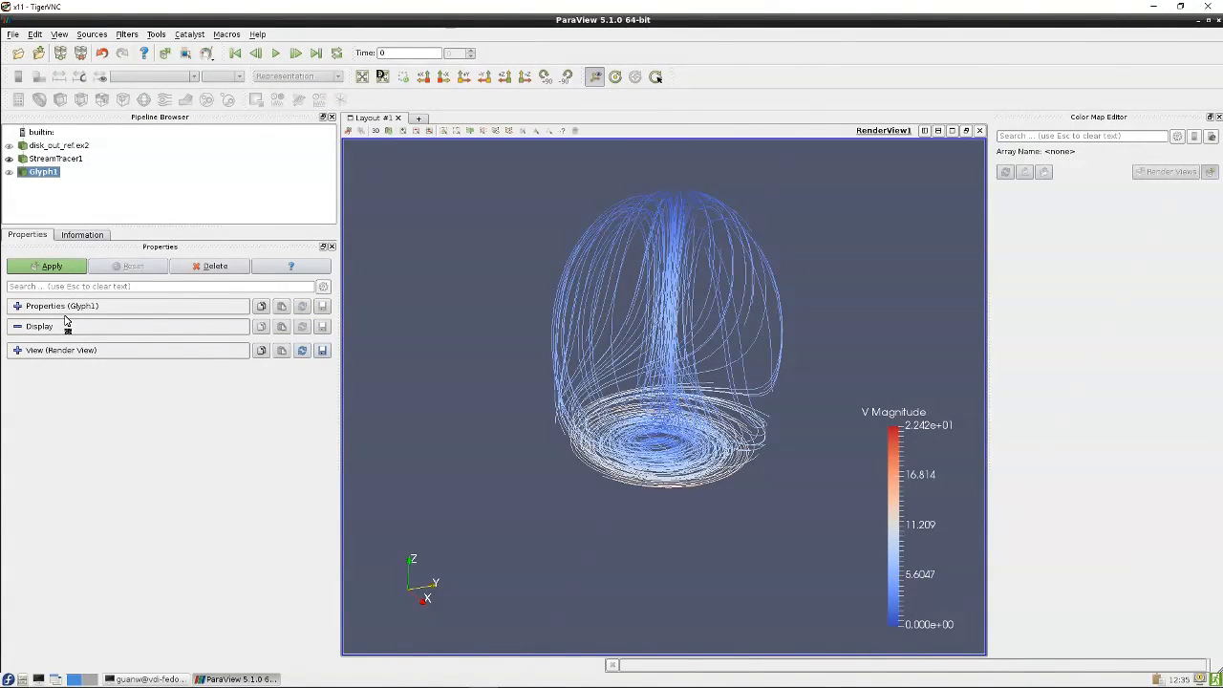
left_click(17, 307)
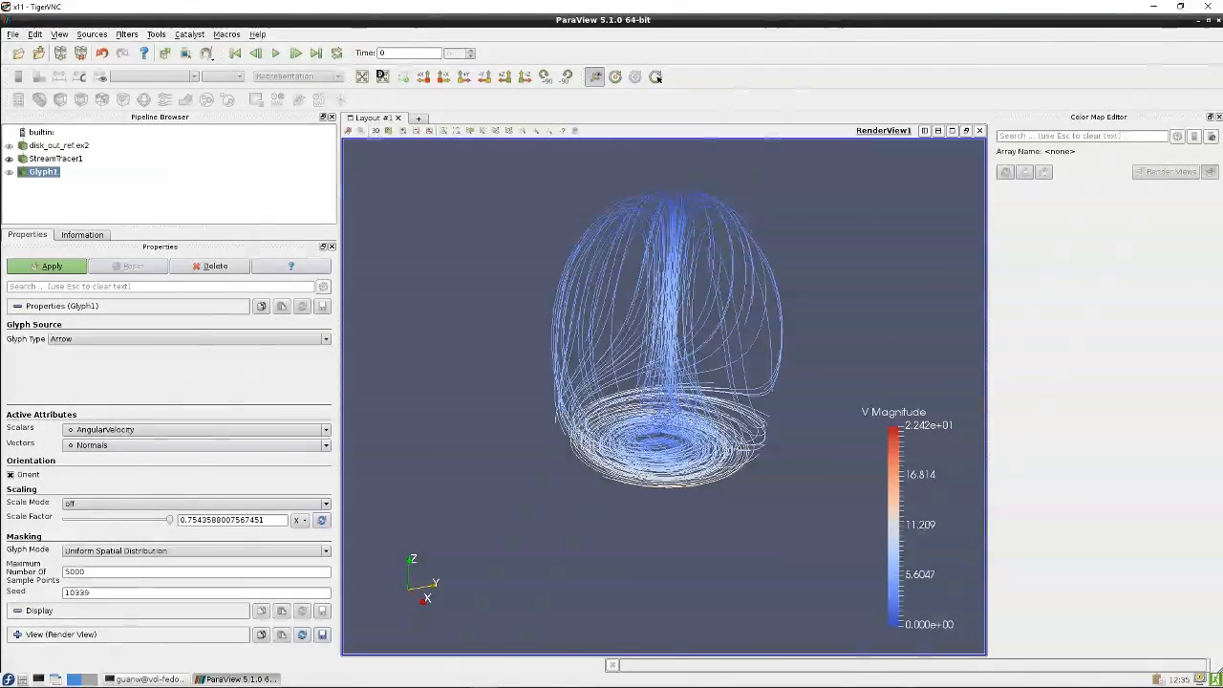
left_click(326, 341)
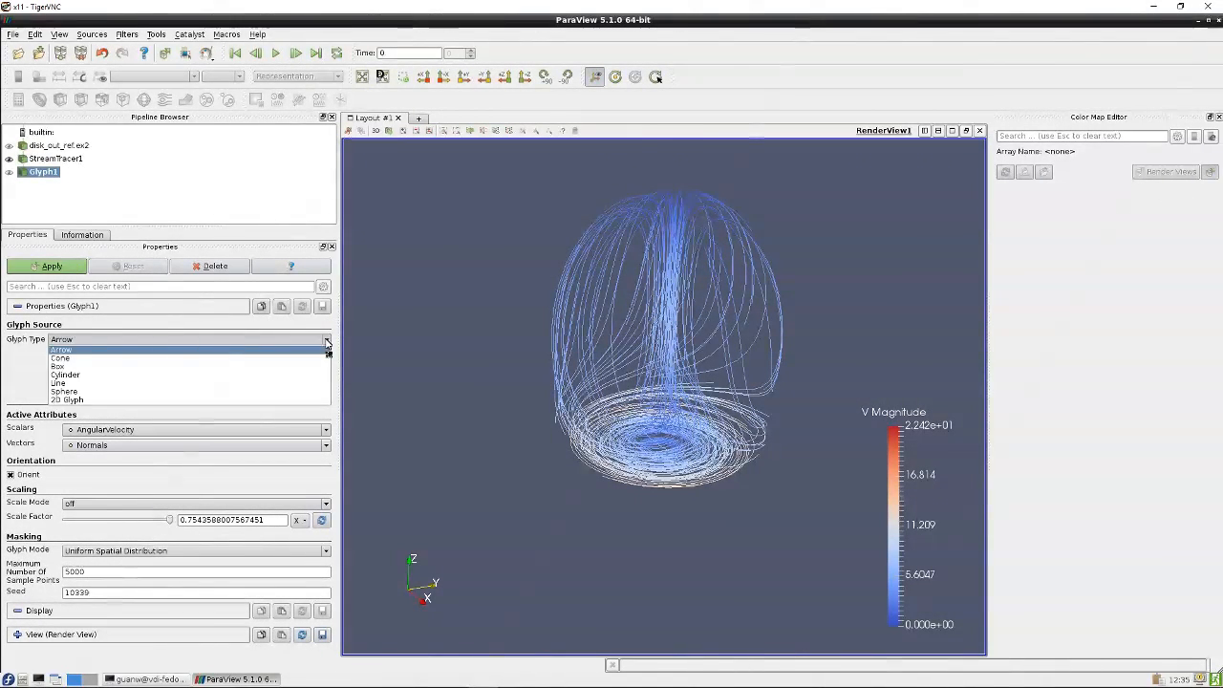
left_click(105, 332)
left_click(51, 266)
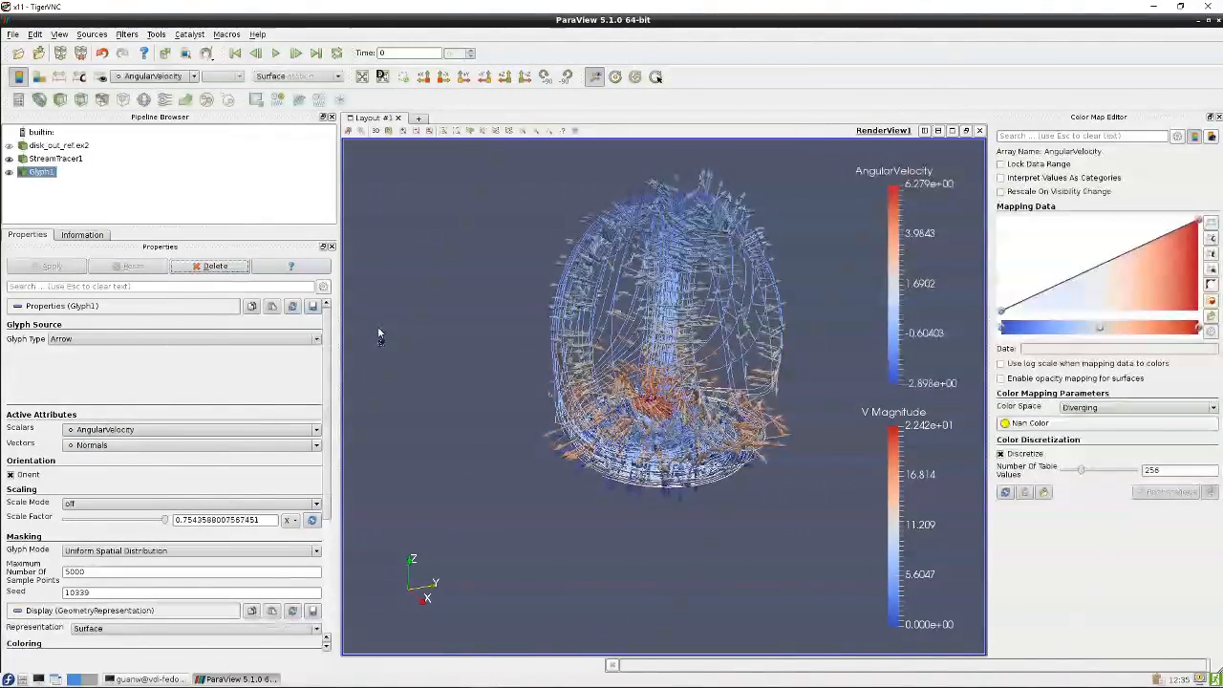
Set the glyph vectors to V and apply the change
left_click_drag(462, 245, 439, 260)
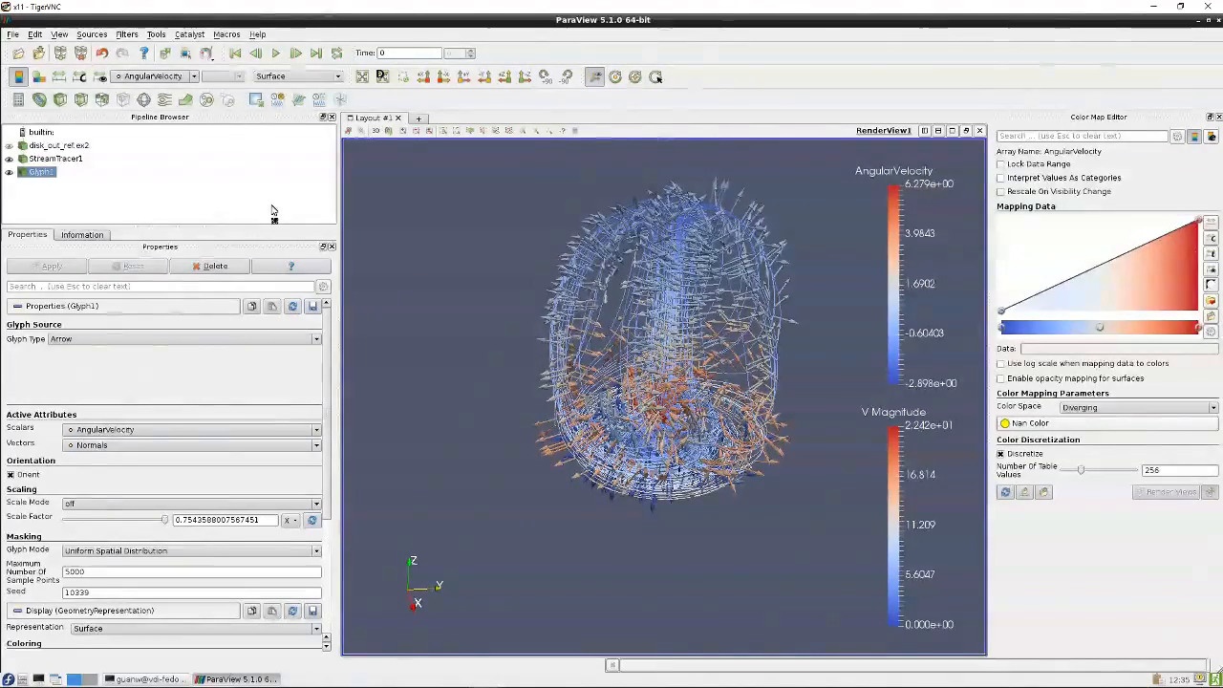
left_click_drag(500, 291, 537, 309)
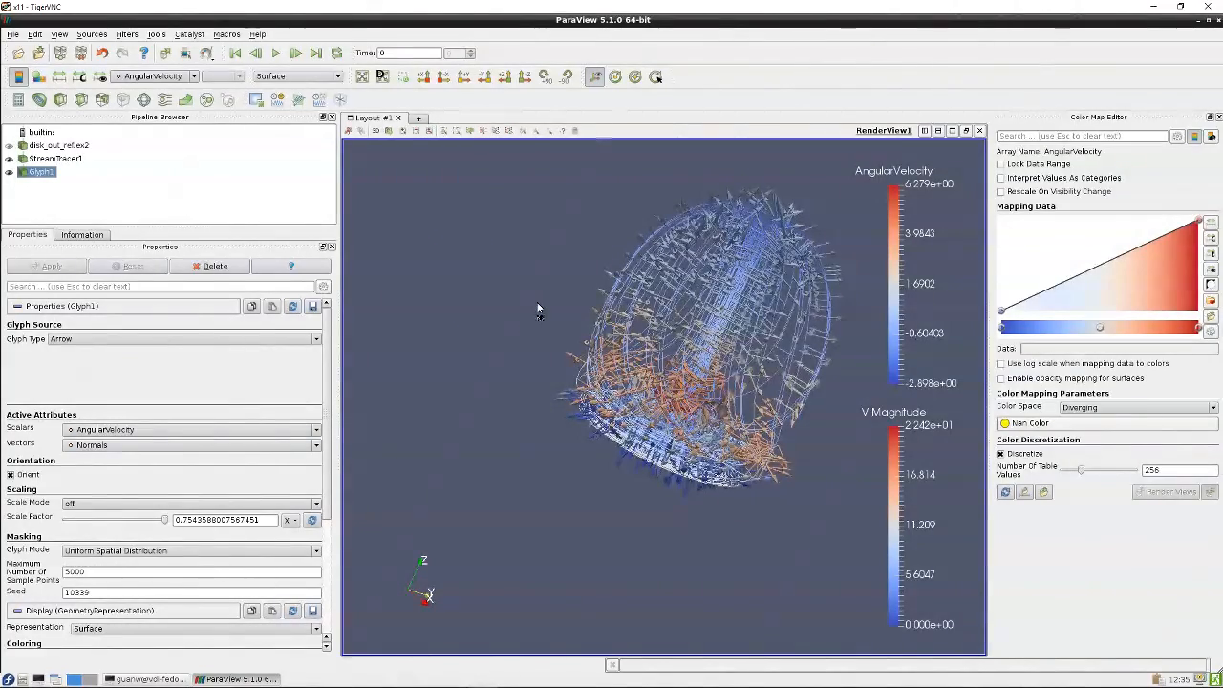
left_click(292, 445)
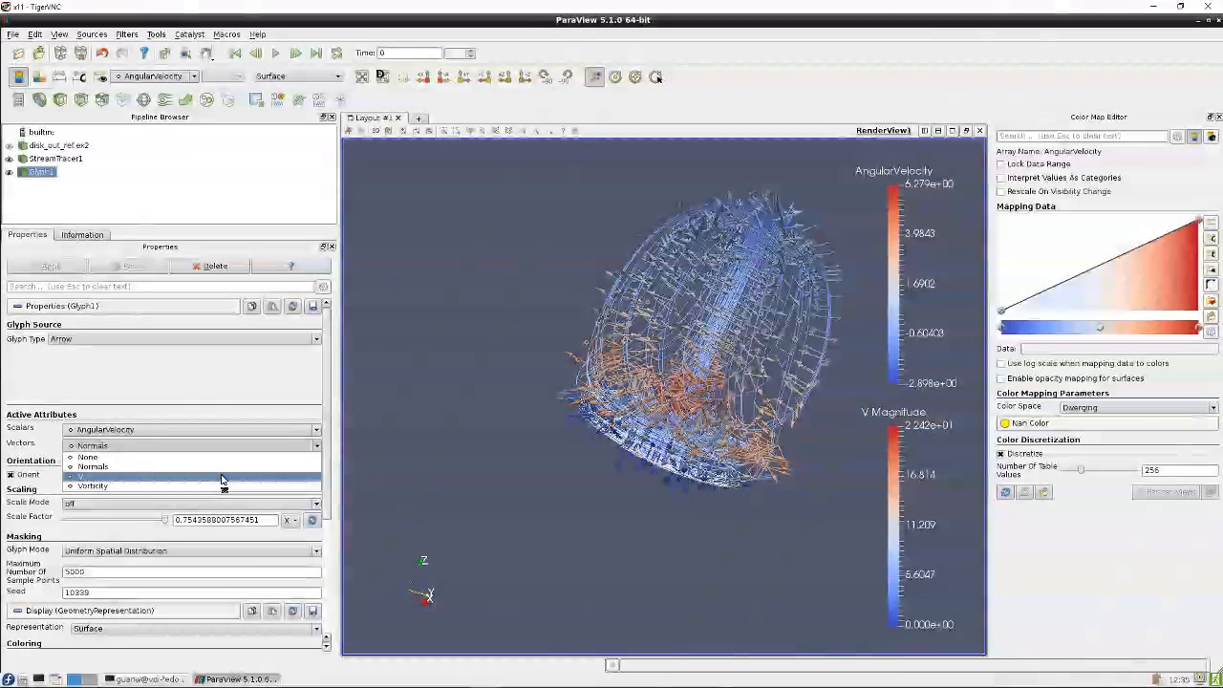
left_click(119, 480)
left_click(55, 267)
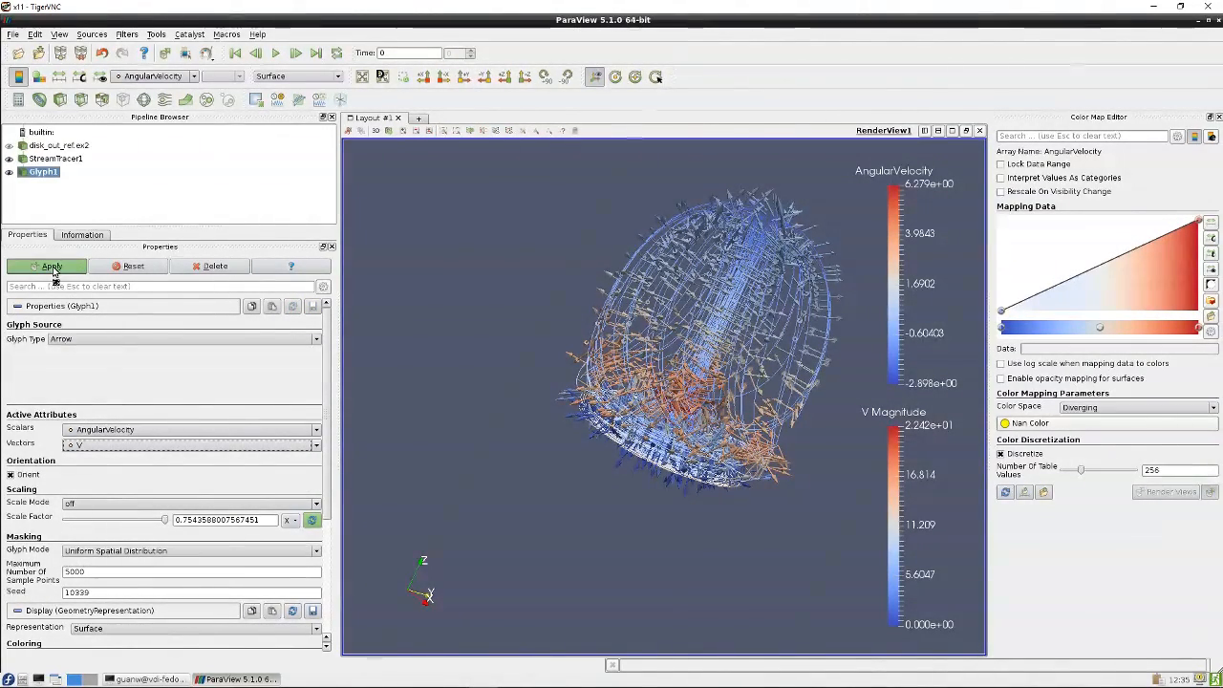
Set the glyph scale mode to scalar and the scalars to H2, then apply
left_click_drag(495, 211, 462, 343)
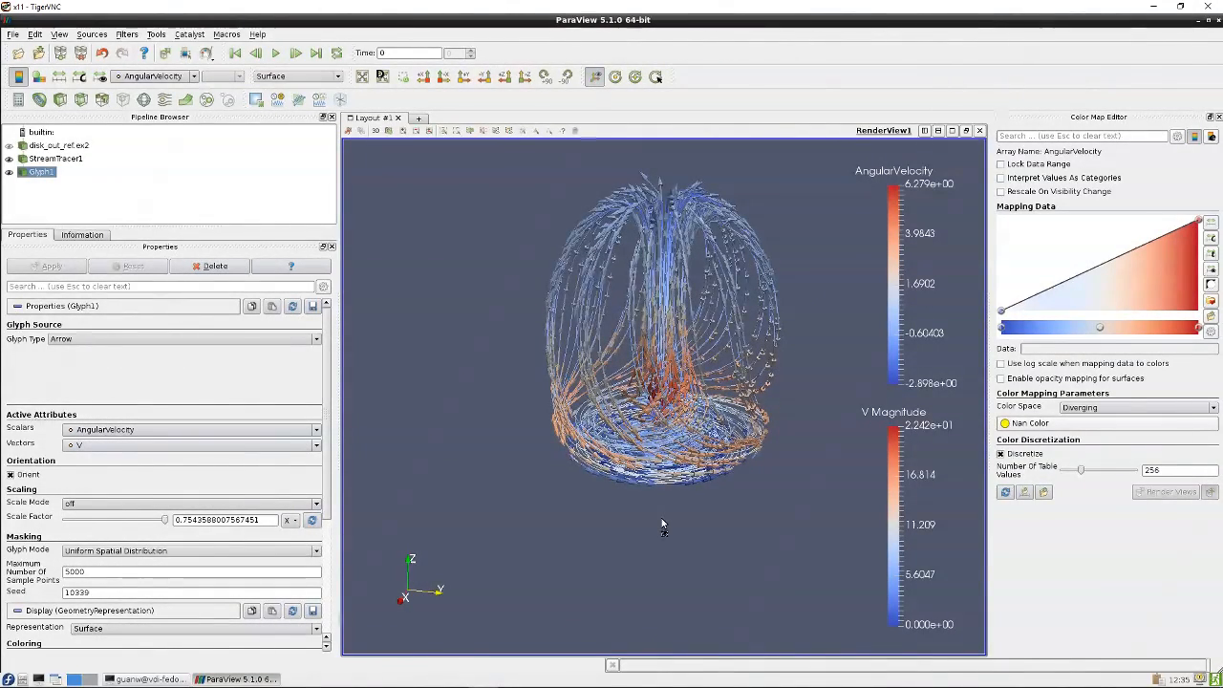
left_click(82, 445)
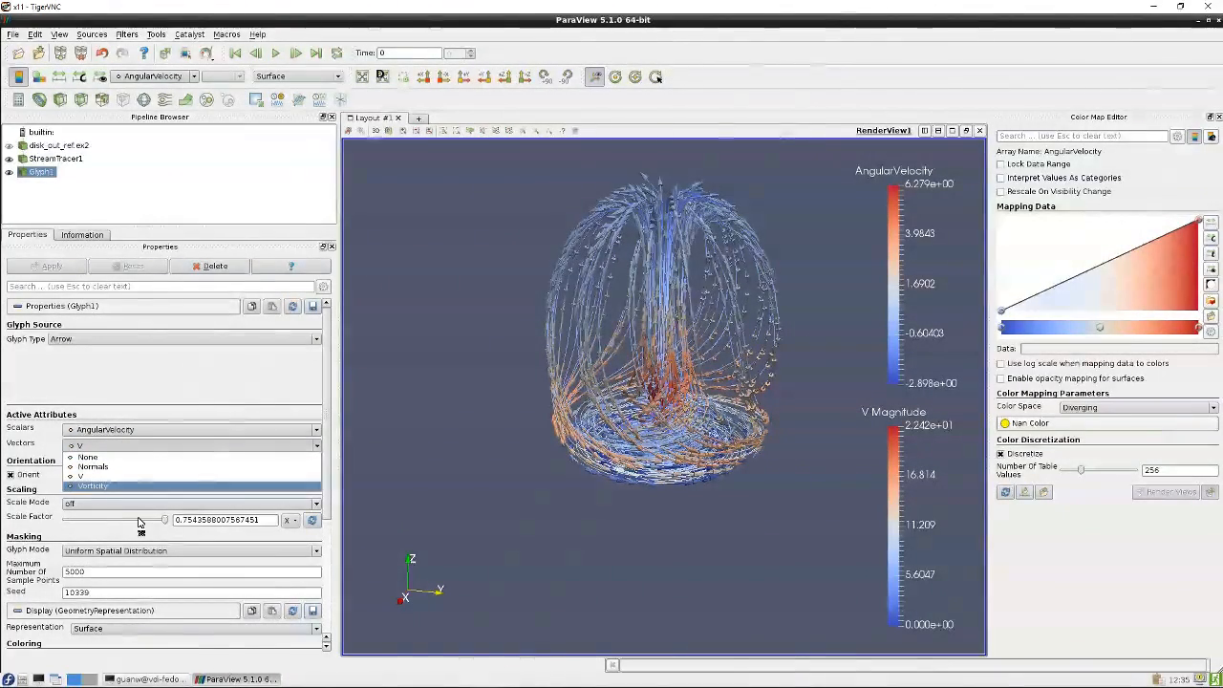
left_click(328, 495)
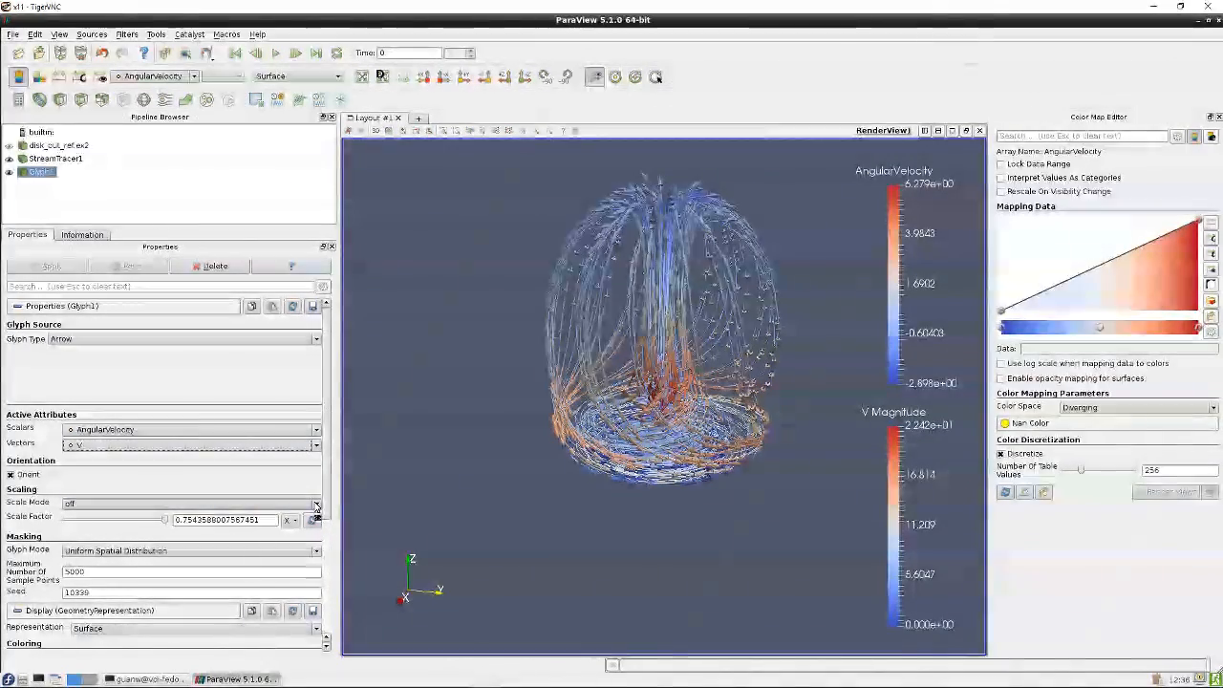
left_click(275, 504)
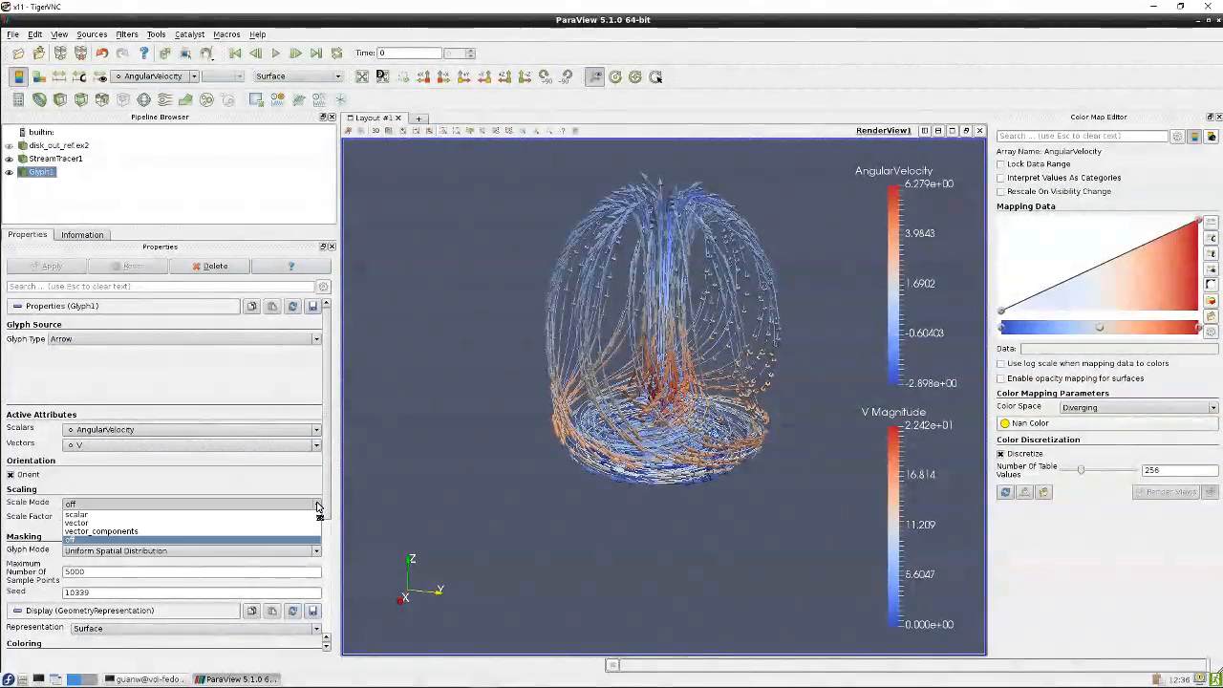
left_click(225, 516)
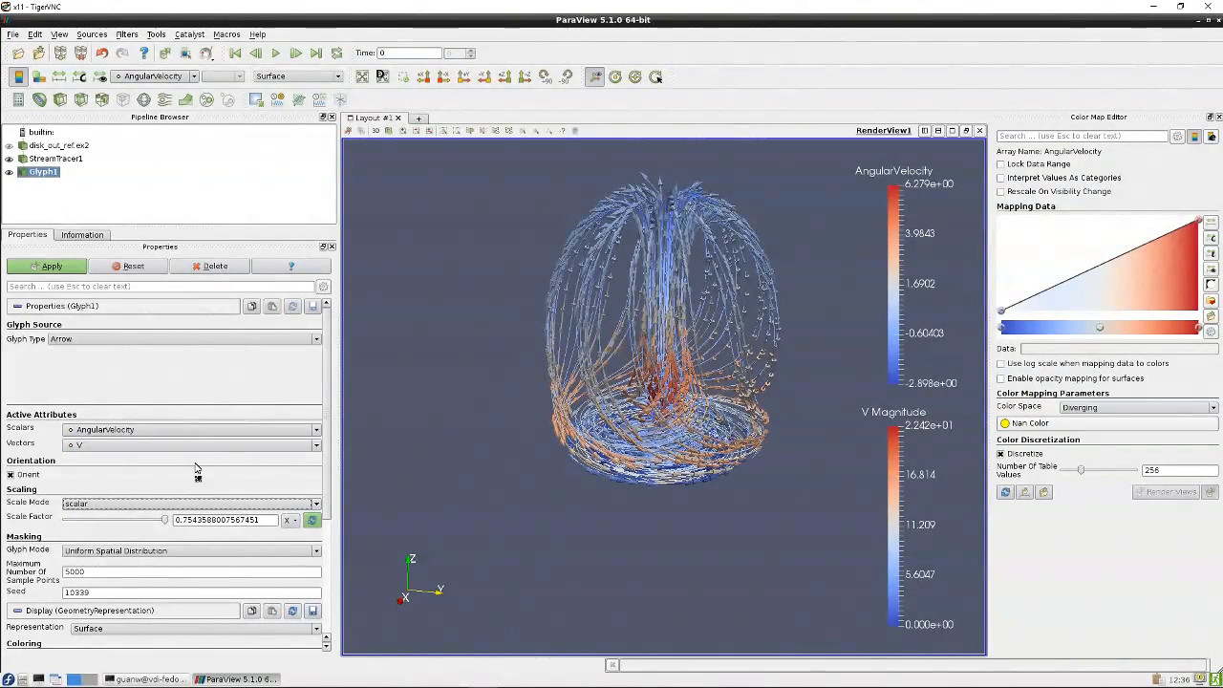
left_click(147, 431)
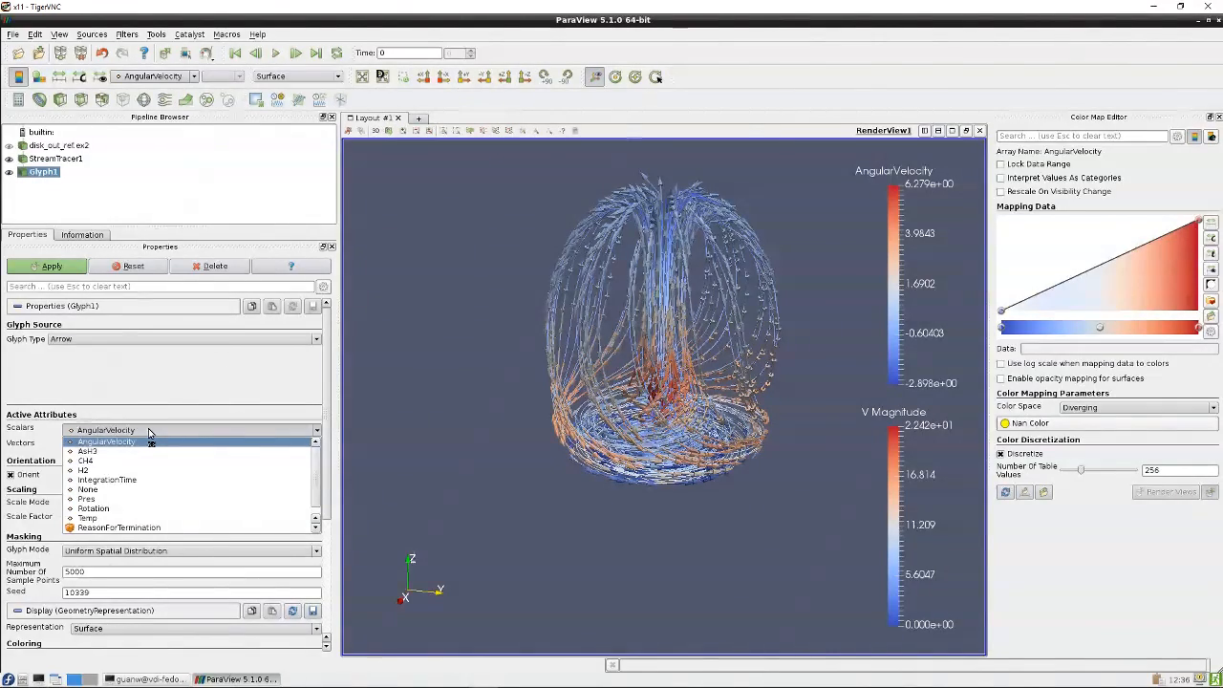
left_click(196, 470)
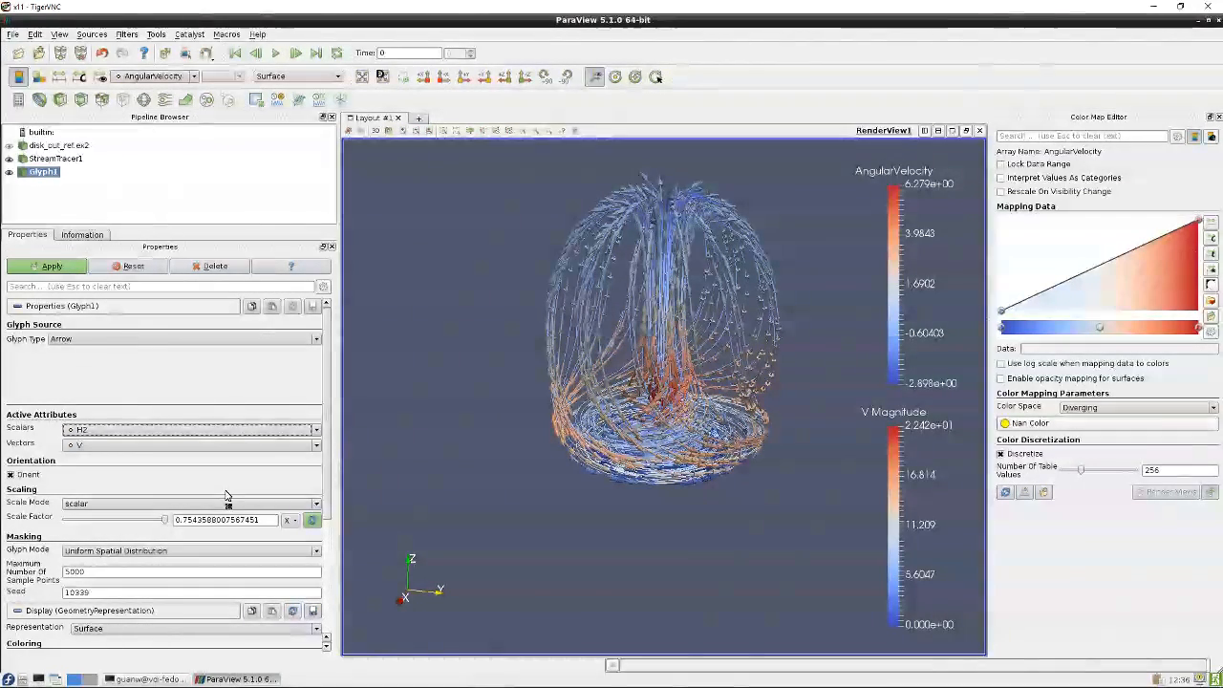
left_click(47, 267)
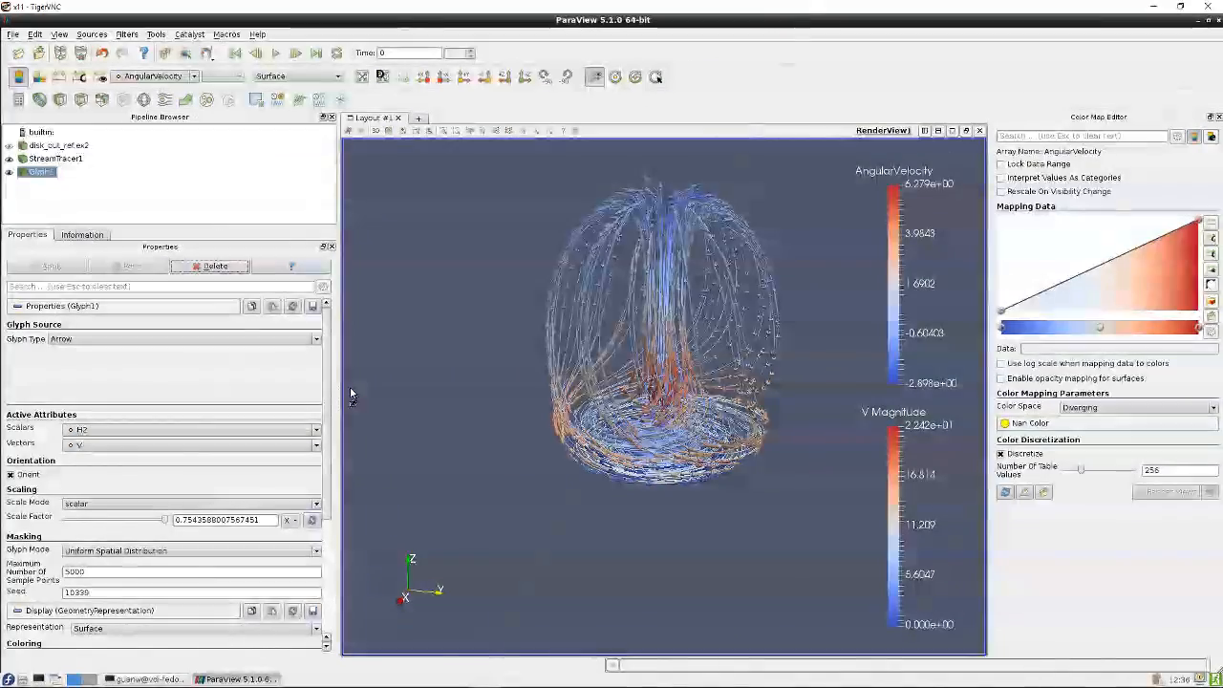
Zoom and orbit to inspect the scaled glyph arrows along the streamlines
scroll(648, 410, "up", 5)
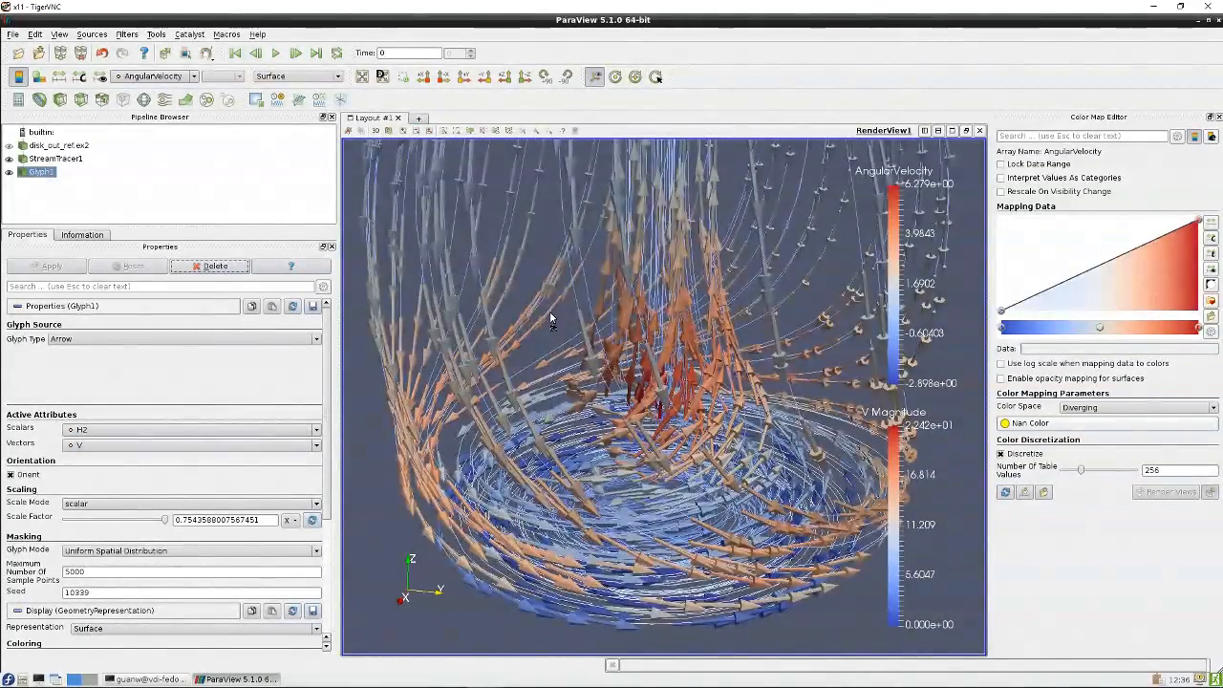
mouse_move(551, 318)
left_mouse_down()
mouse_move(541, 269)
mouse_move(593, 296)
mouse_move(551, 302)
left_mouse_up()
left_click_drag(551, 301, 490, 327)
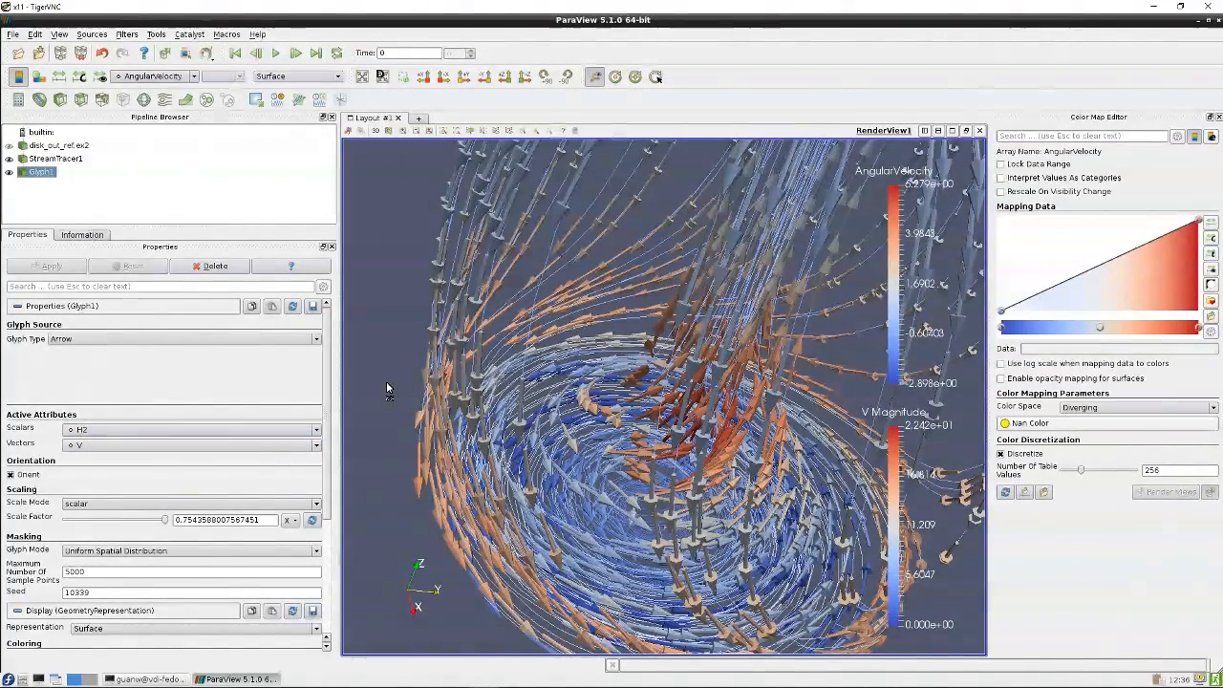
left_click_drag(388, 397, 416, 355)
scroll(791, 527, "down", 4)
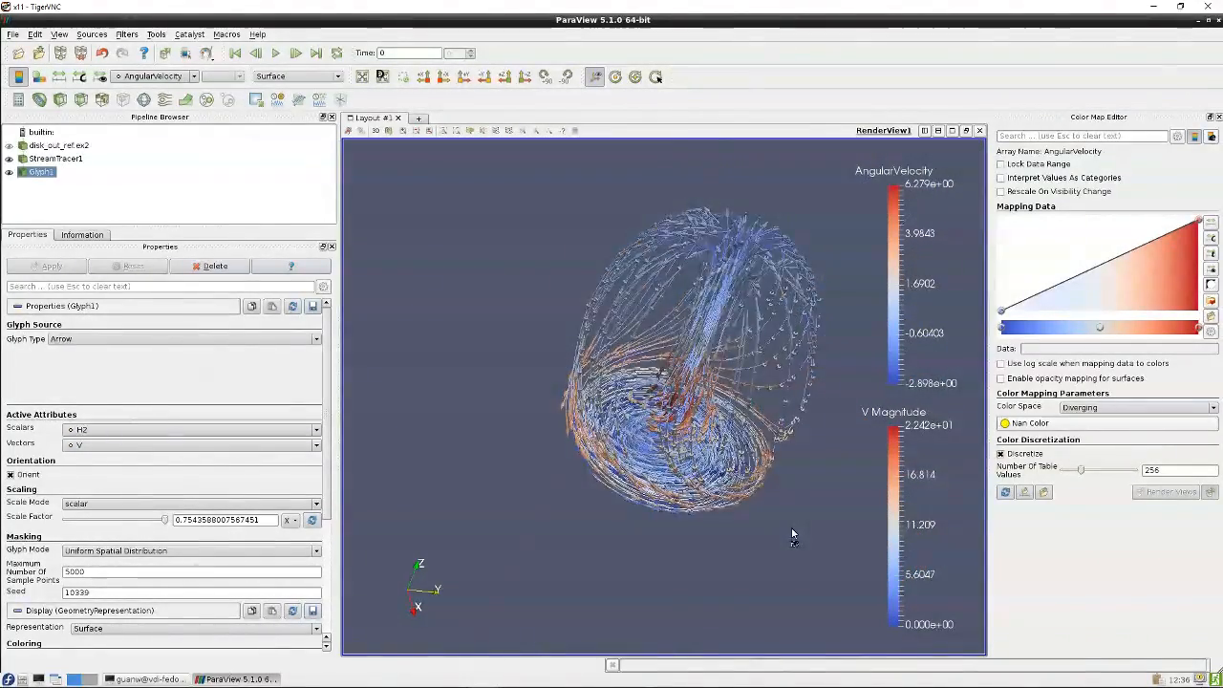
mouse_move(791, 527)
left_mouse_down()
mouse_move(718, 486)
mouse_move(630, 492)
mouse_move(721, 533)
mouse_move(618, 571)
mouse_move(785, 541)
left_mouse_up()
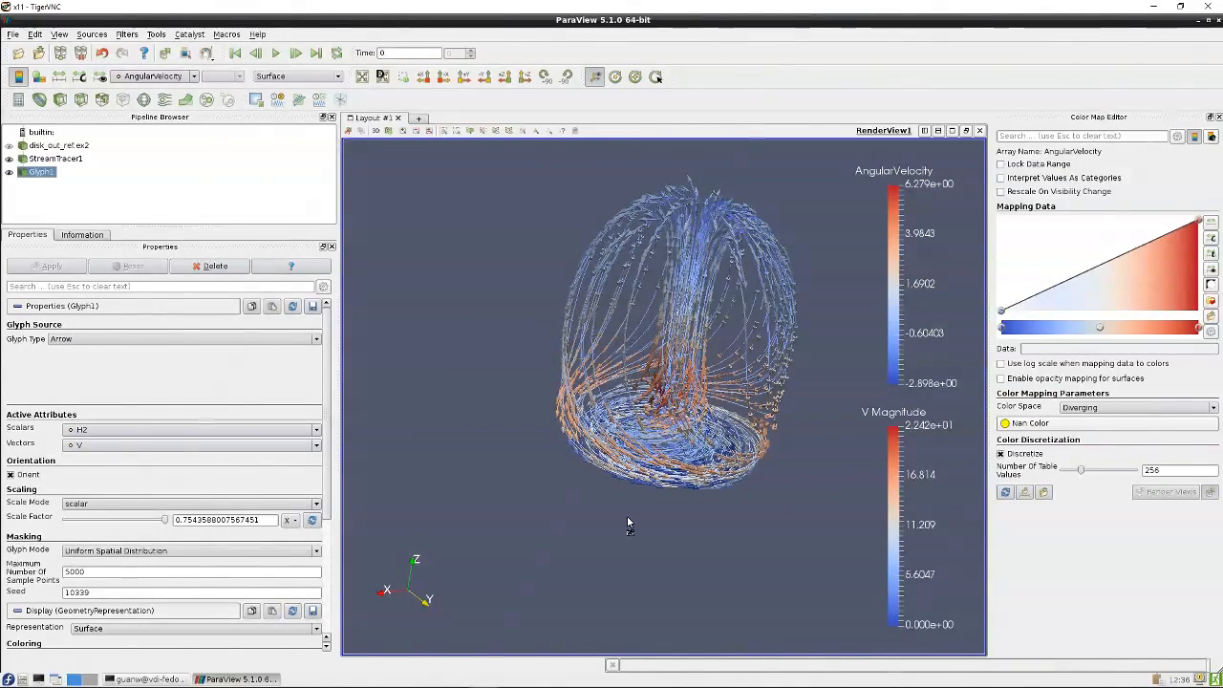
left_click_drag(627, 516, 597, 508)
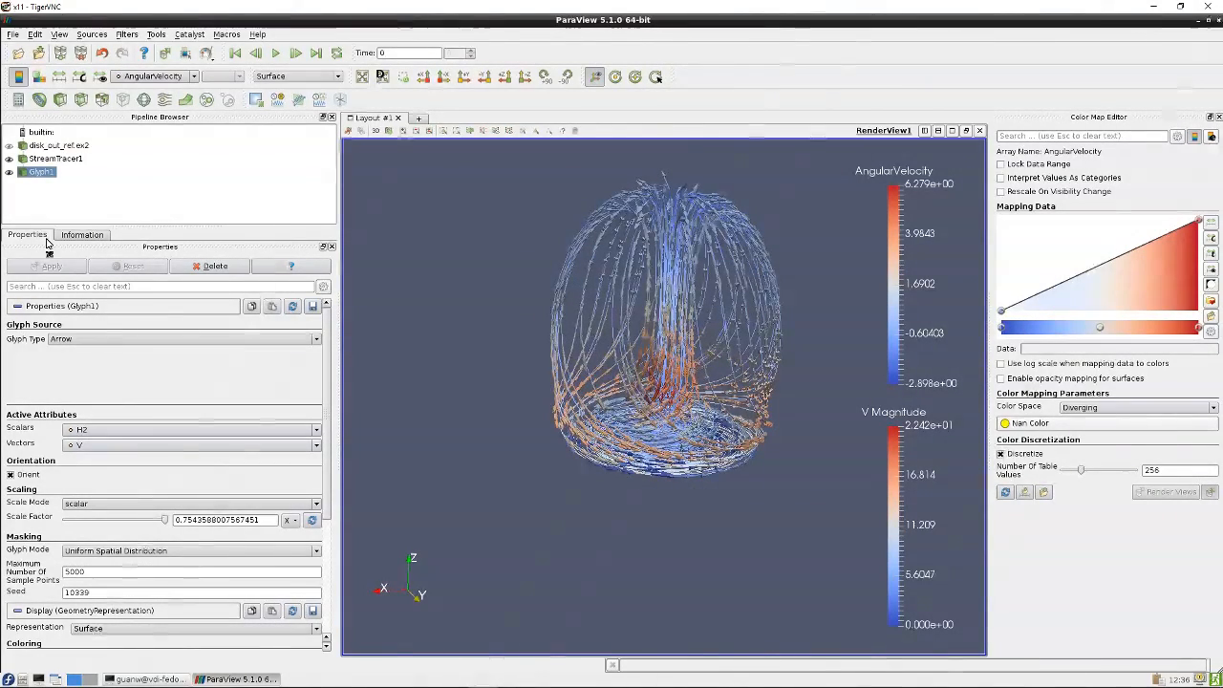
Hide Glyph1 and zoom and orbit to inspect the streamlines alone
left_click(9, 172)
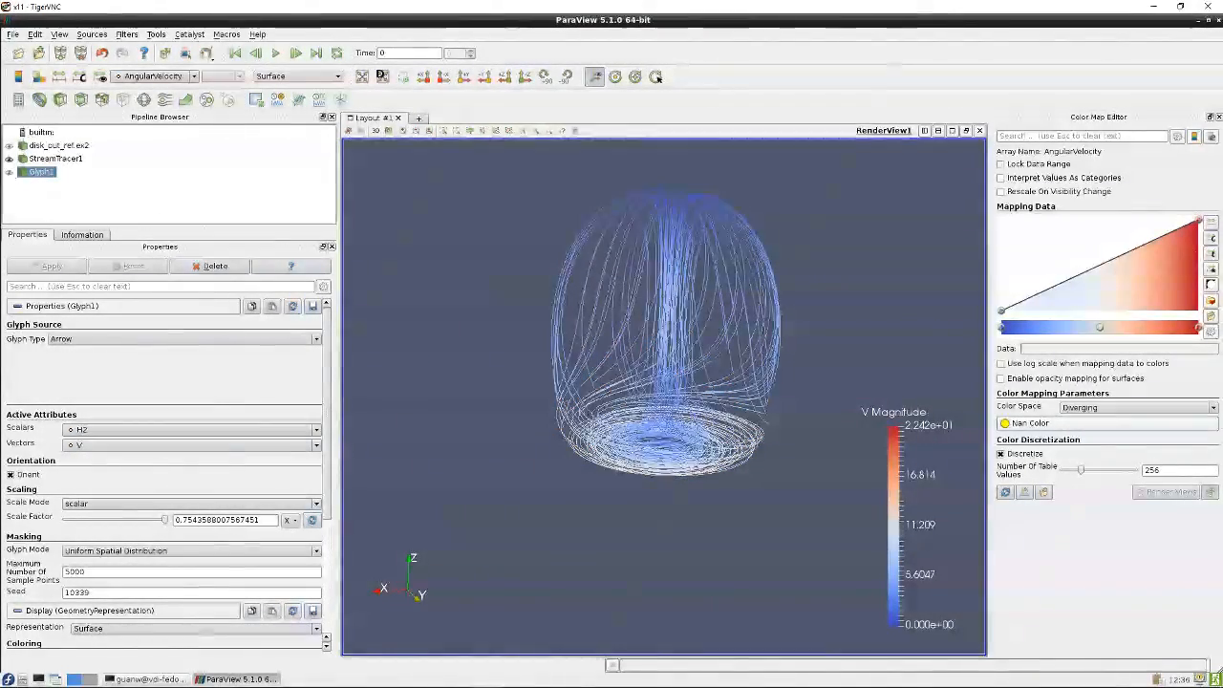
scroll(610, 432, "up", 5)
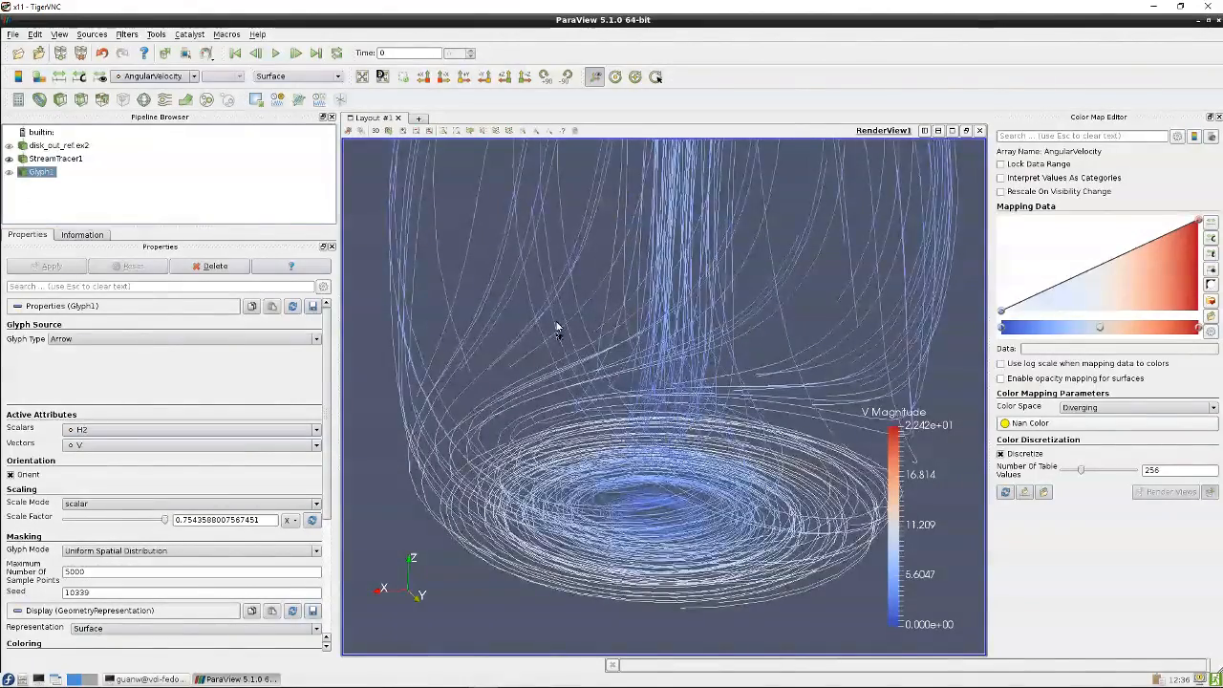
left_click_drag(557, 329, 583, 387)
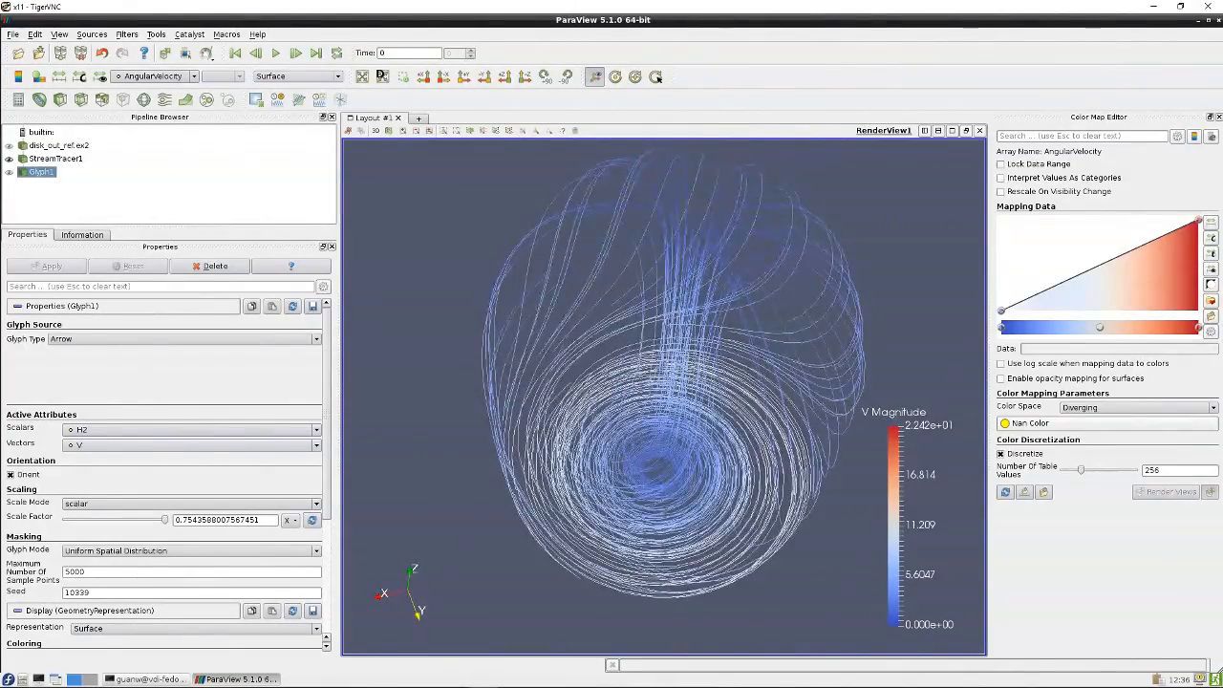
Apply a Tube filter to StreamTracer1
left_click(54, 159)
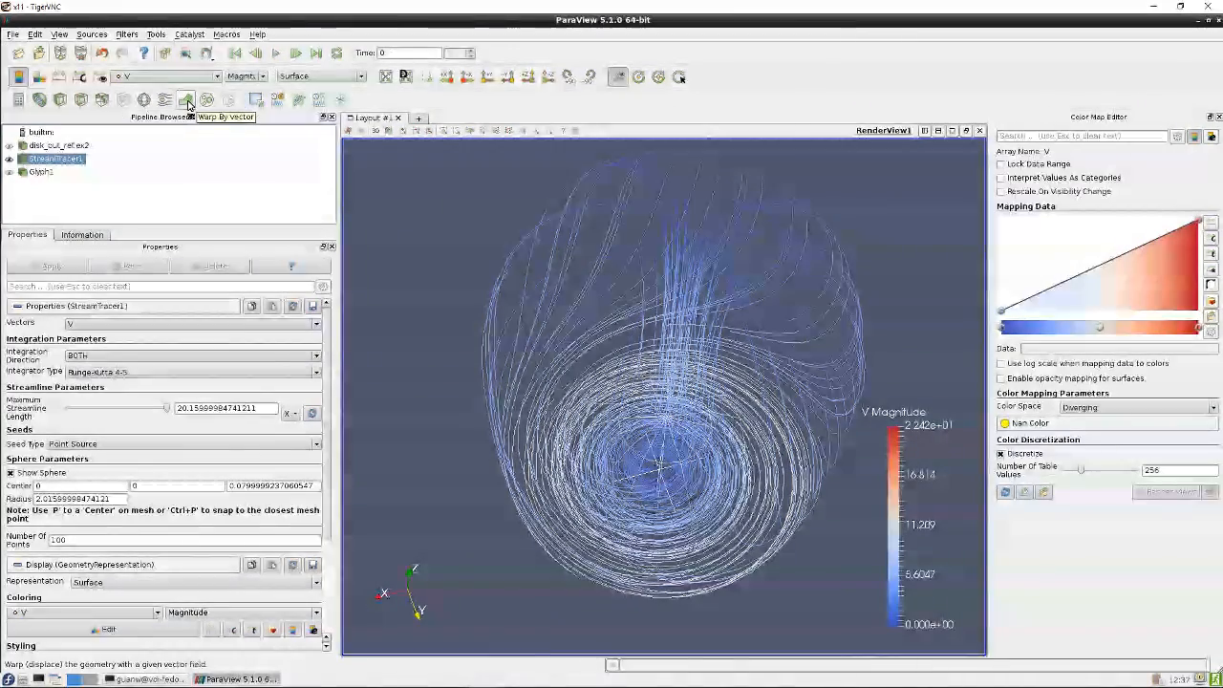
left_click(128, 34)
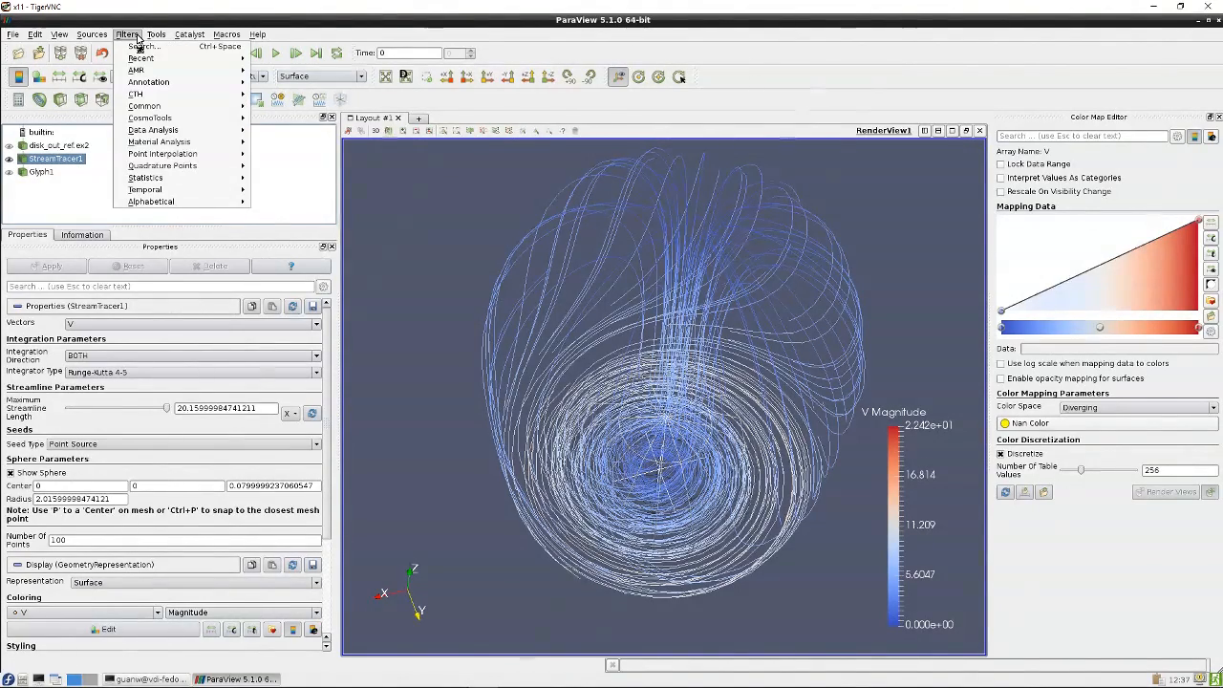
mouse_move(146, 82)
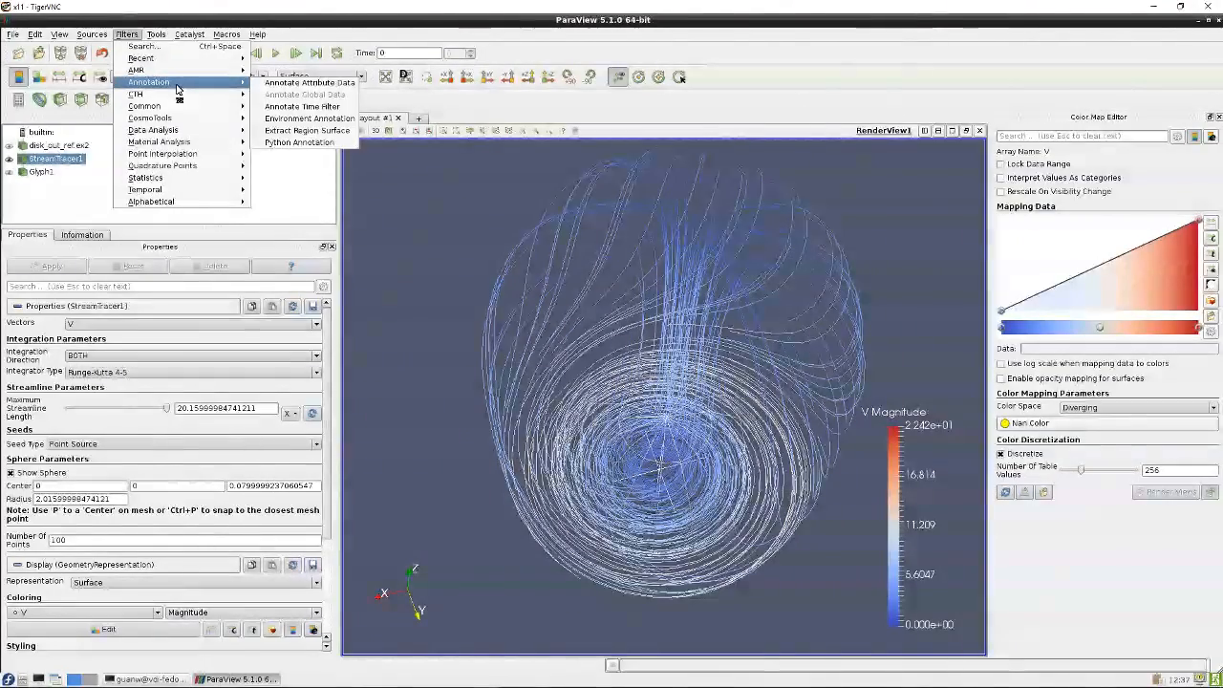
mouse_move(159, 132)
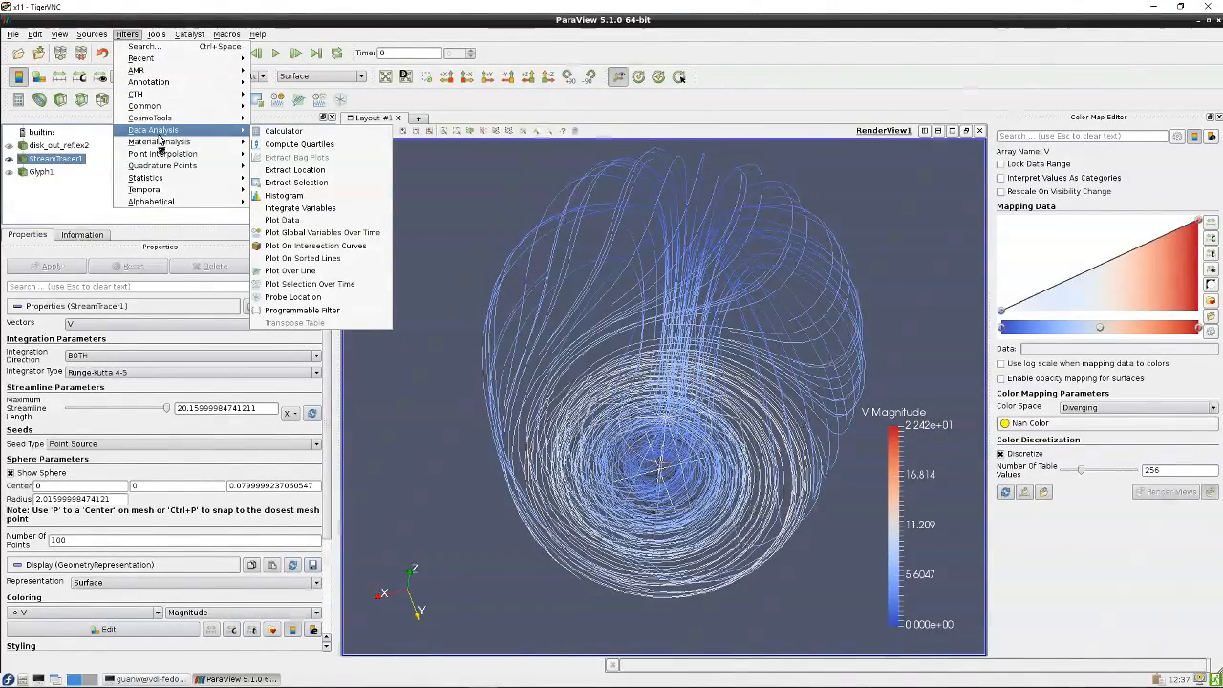
mouse_move(149, 180)
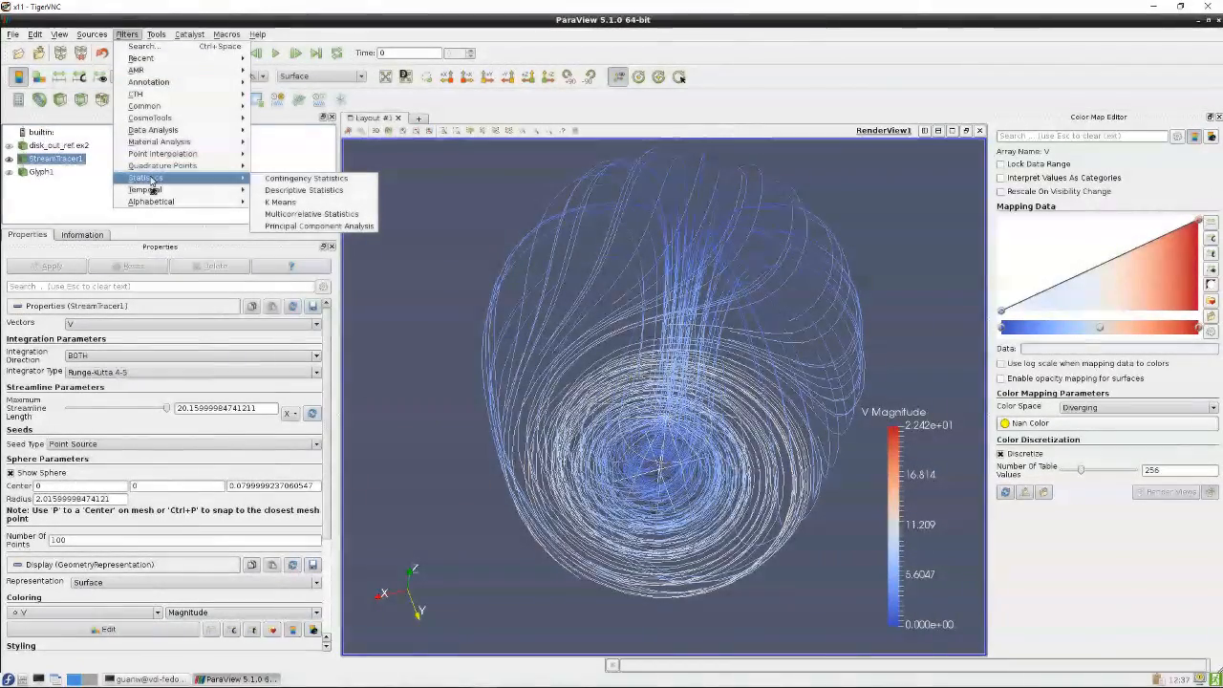
mouse_move(150, 203)
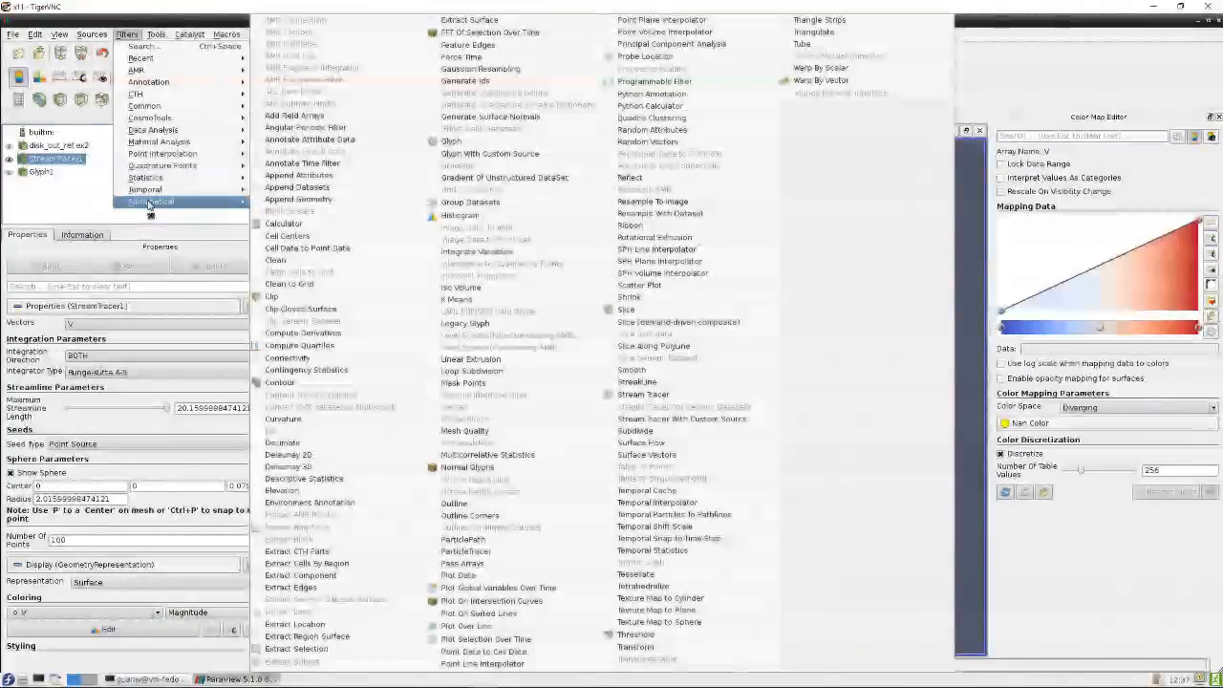
left_click(803, 44)
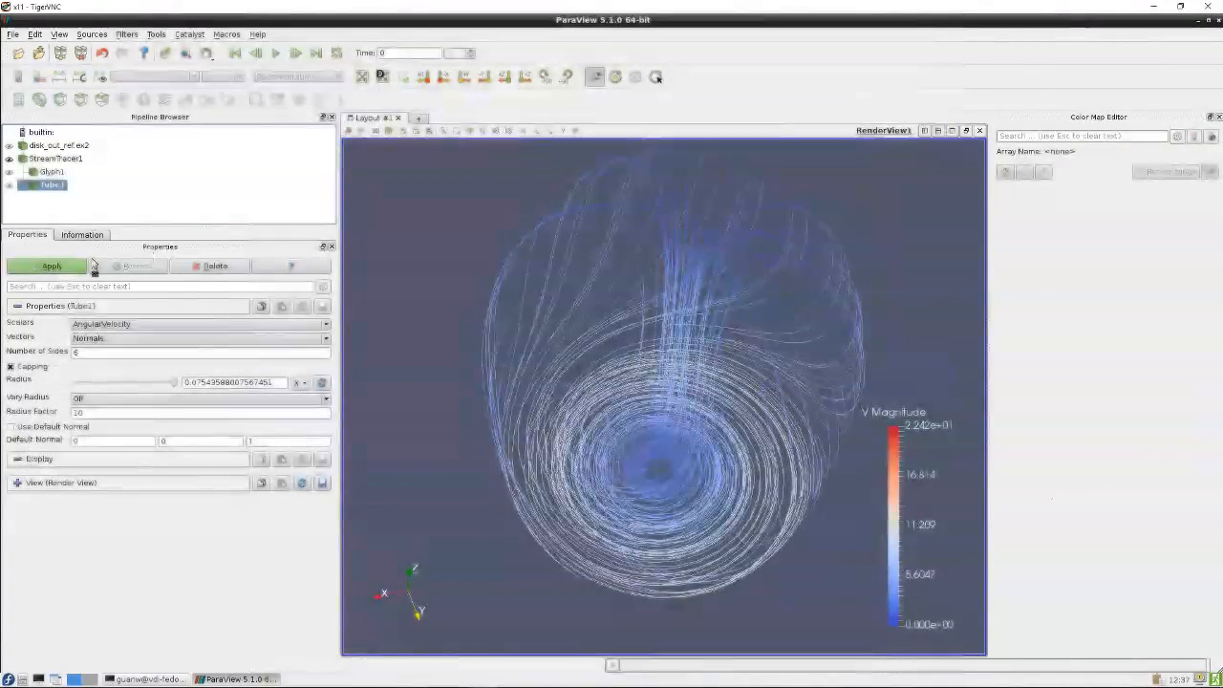
left_click(51, 266)
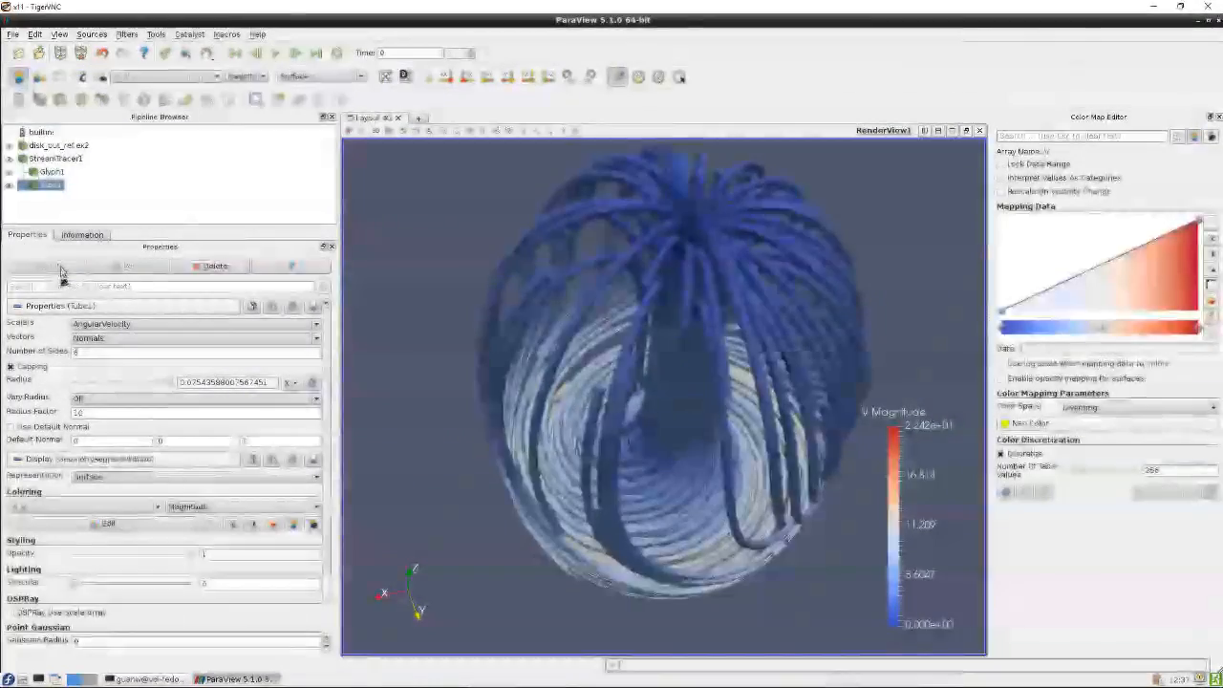
Set the tube scalars to CH4 and vary the radius by scalar, then apply
left_click_drag(530, 430, 491, 455)
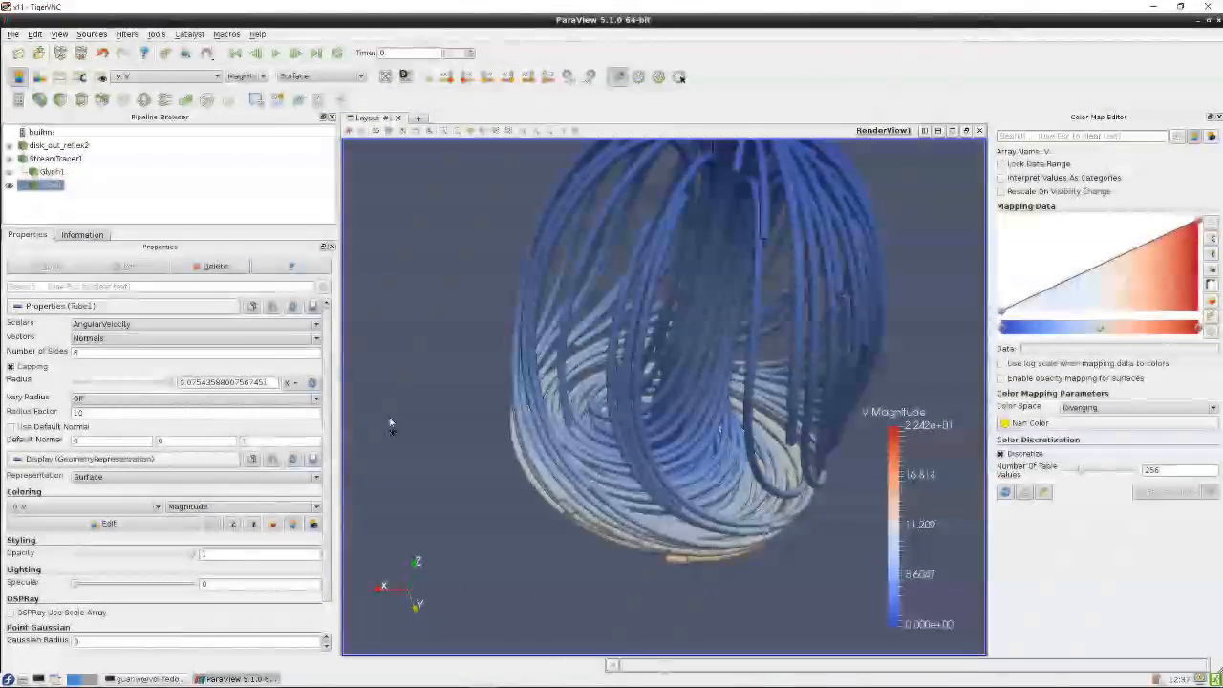
left_click_drag(390, 420, 438, 391)
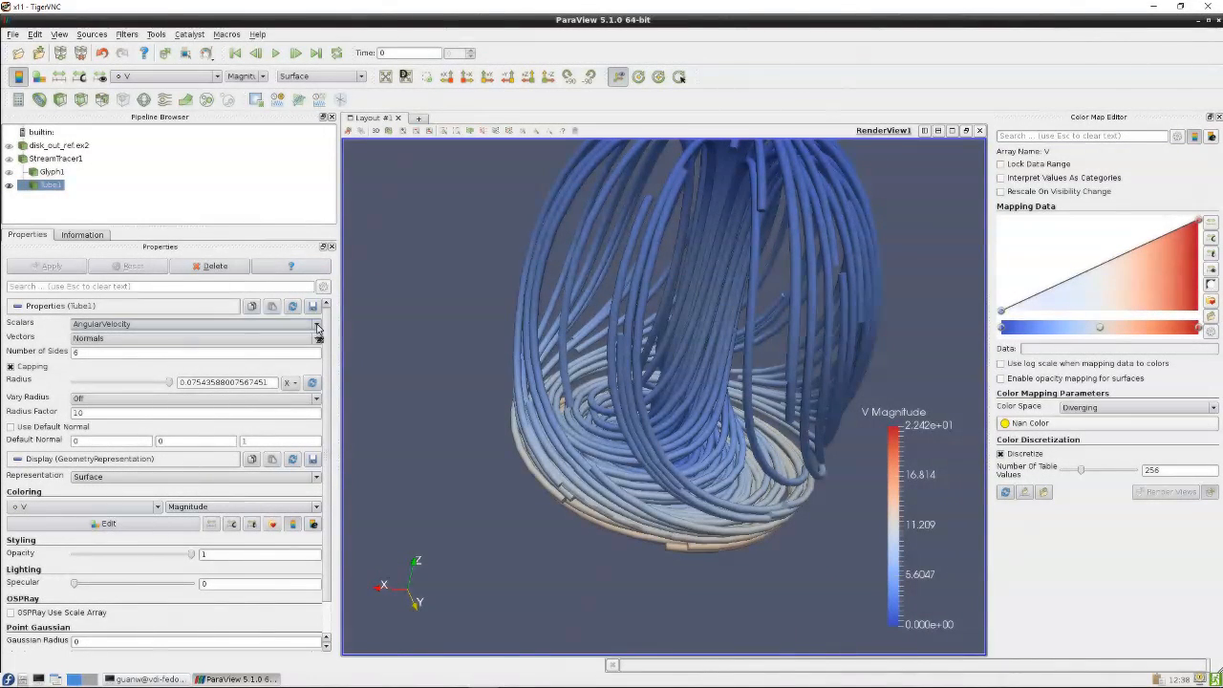
left_click(271, 326)
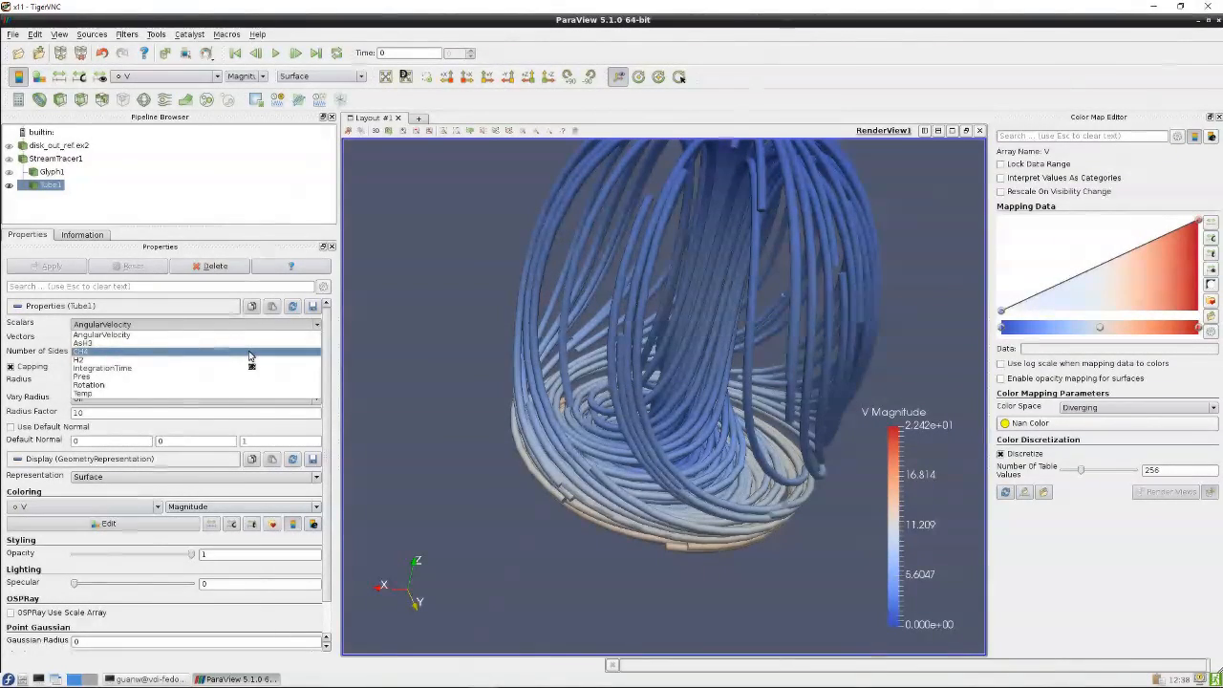
left_click(250, 353)
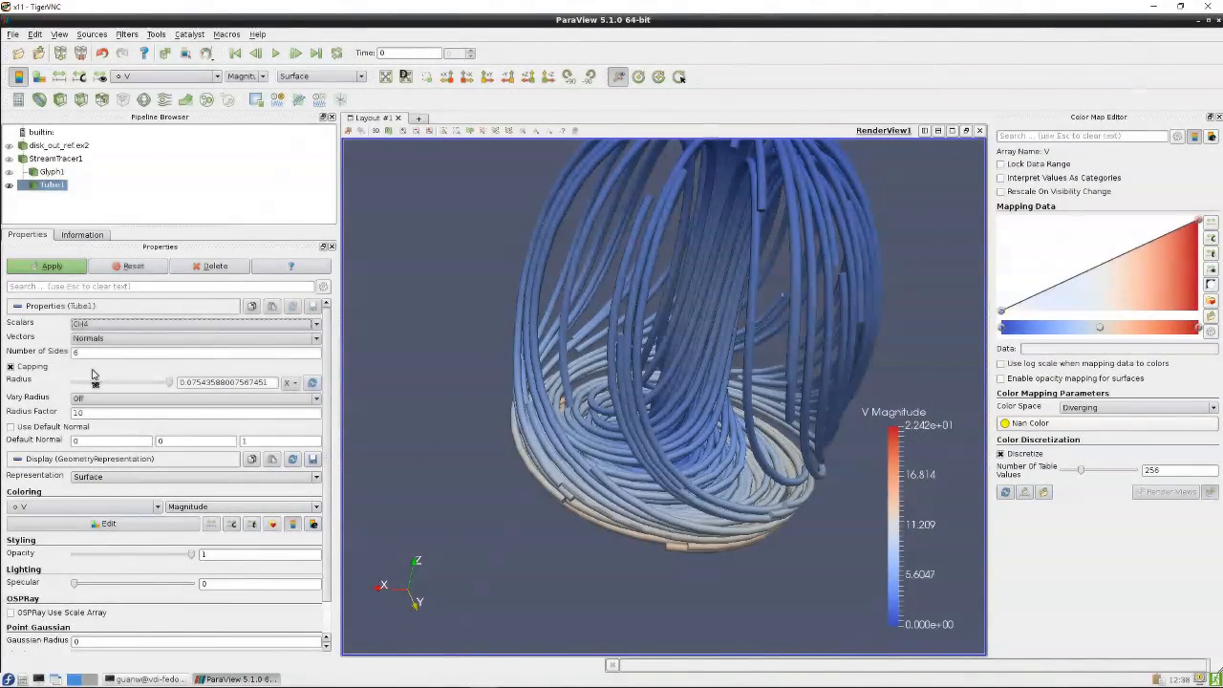
left_click(115, 398)
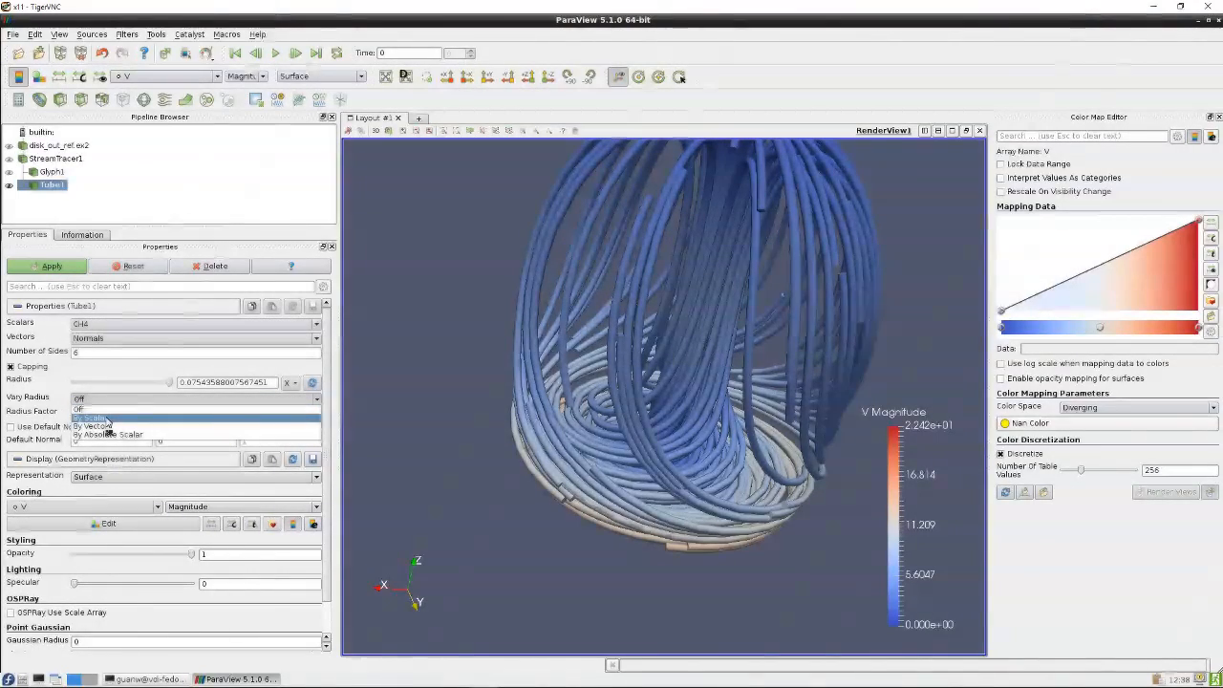
left_click(107, 420)
left_click(57, 270)
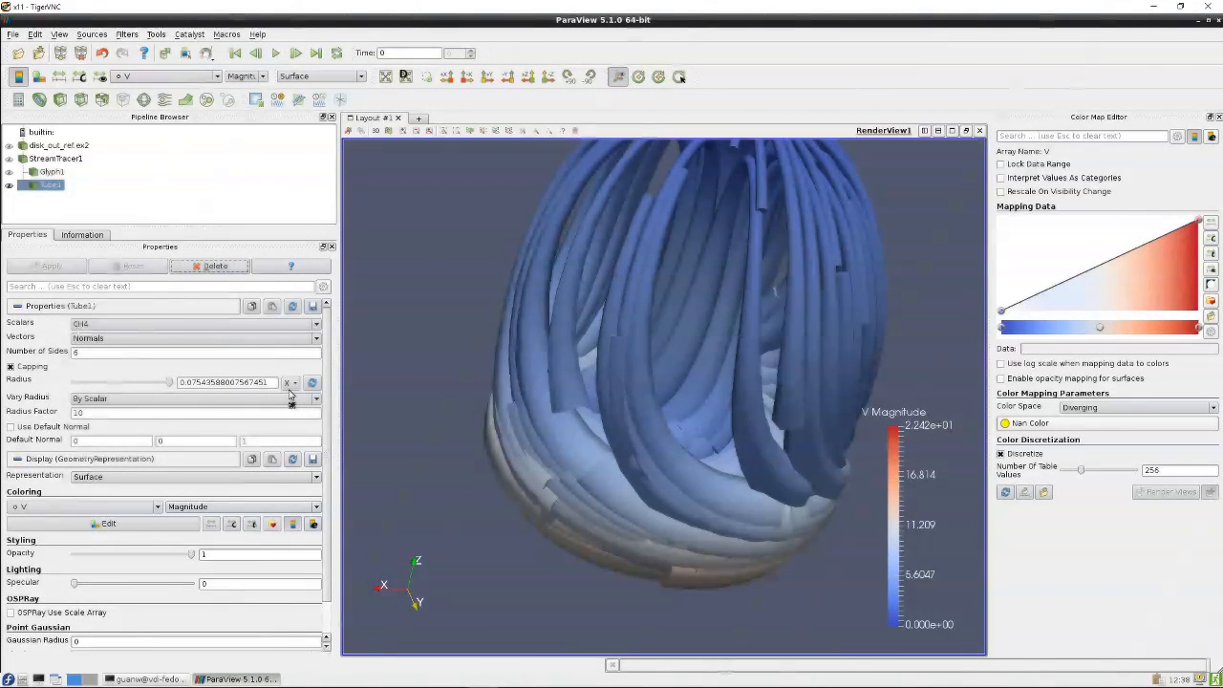
Reduce the tube radius to 0.00754359 in steps, applying each change
left_click(122, 383)
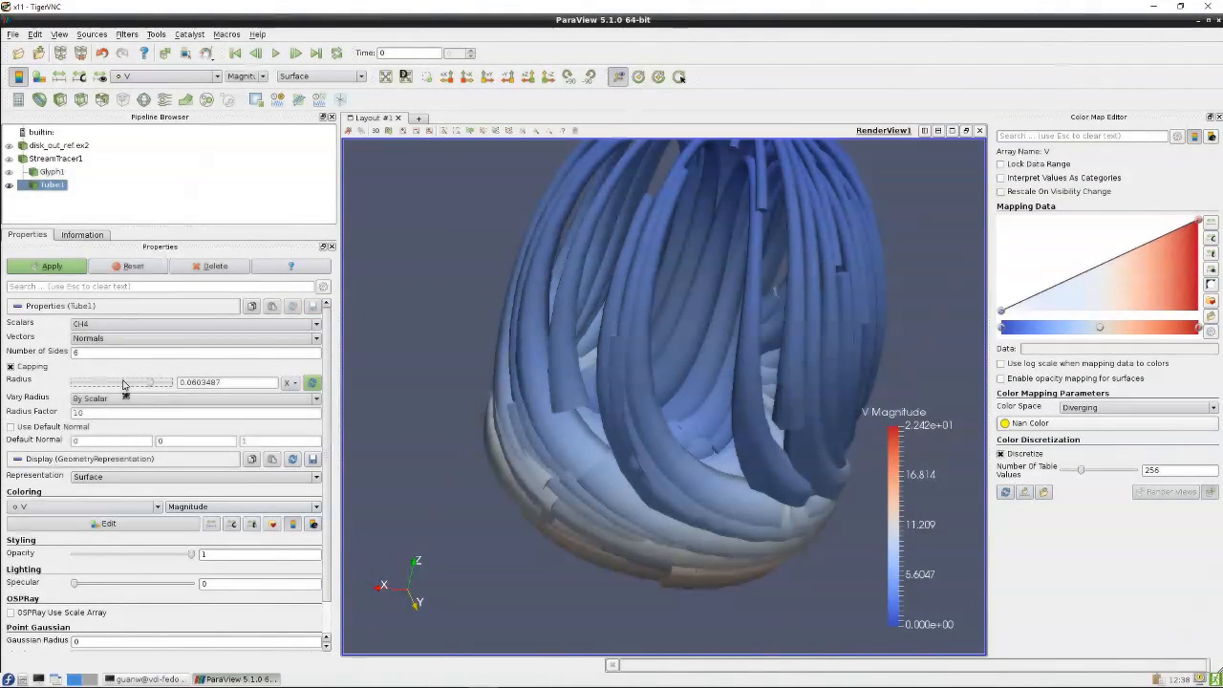
left_click(123, 382)
left_click(51, 266)
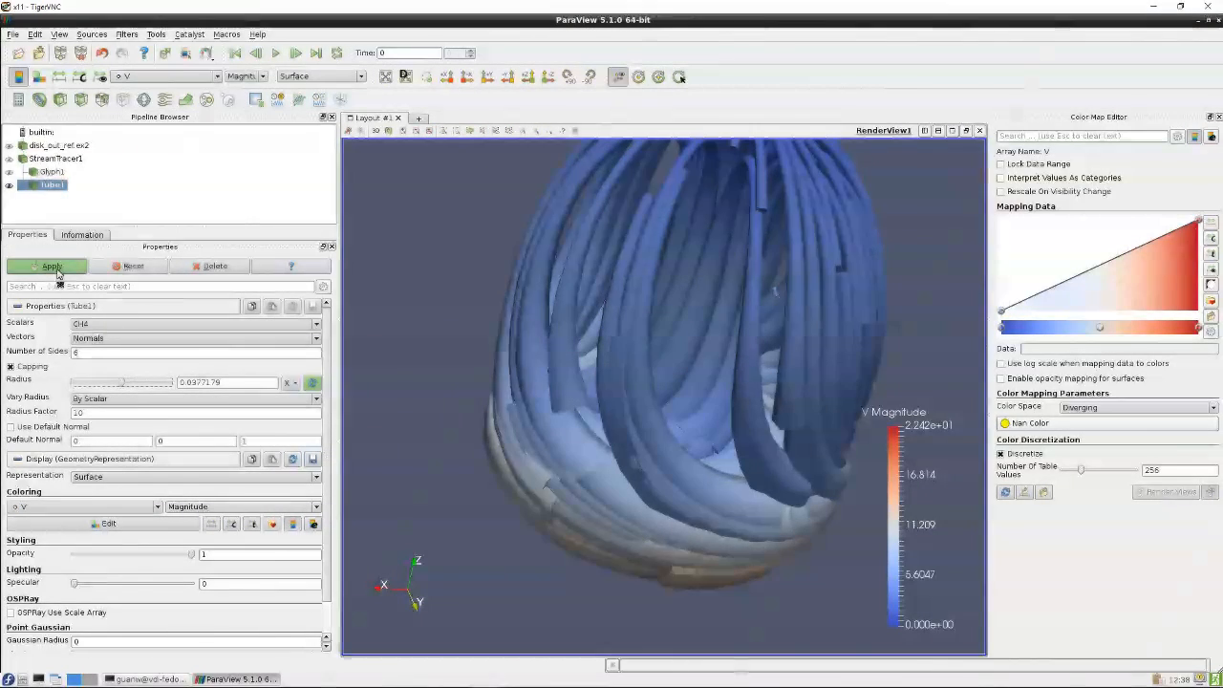
left_click(91, 382)
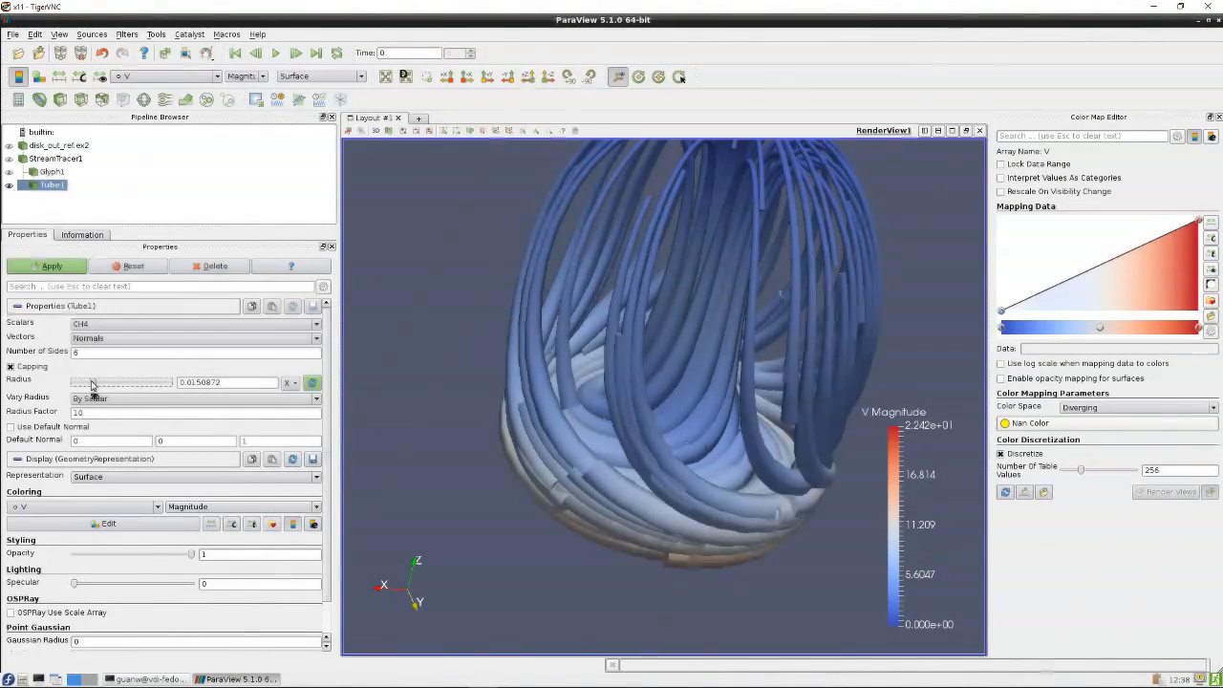
left_click(84, 383)
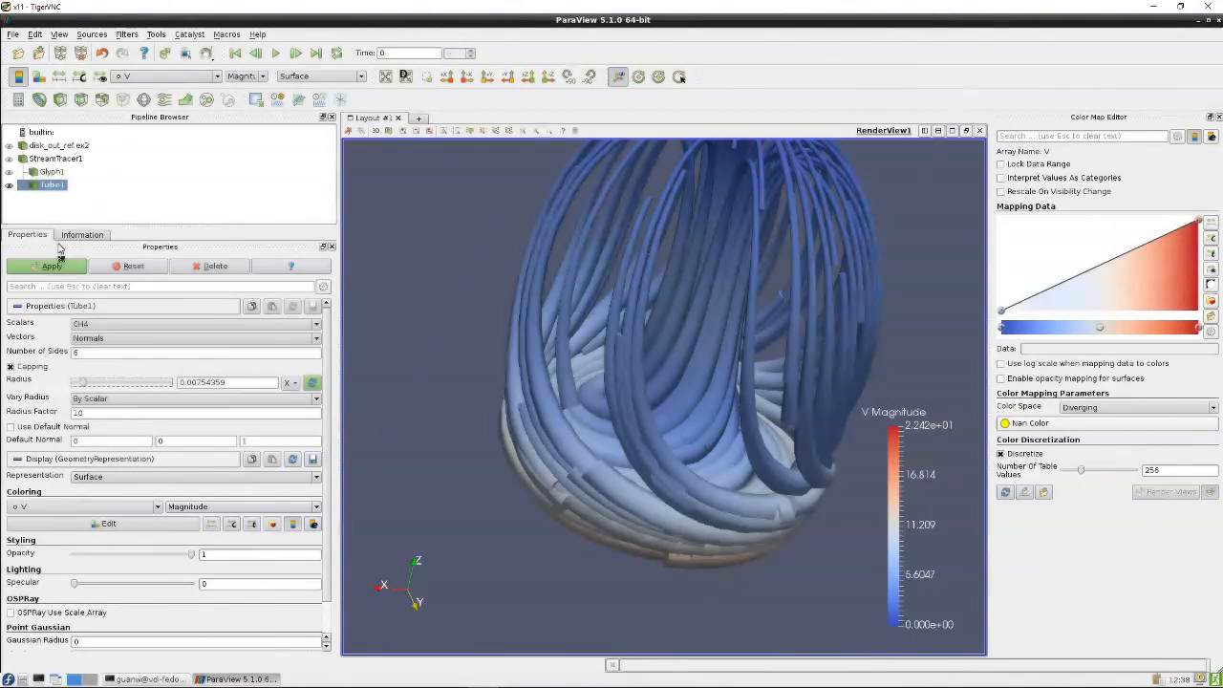
left_click(52, 266)
Reset the camera and orbit to inspect the thin tubes
left_click_drag(655, 385, 625, 349)
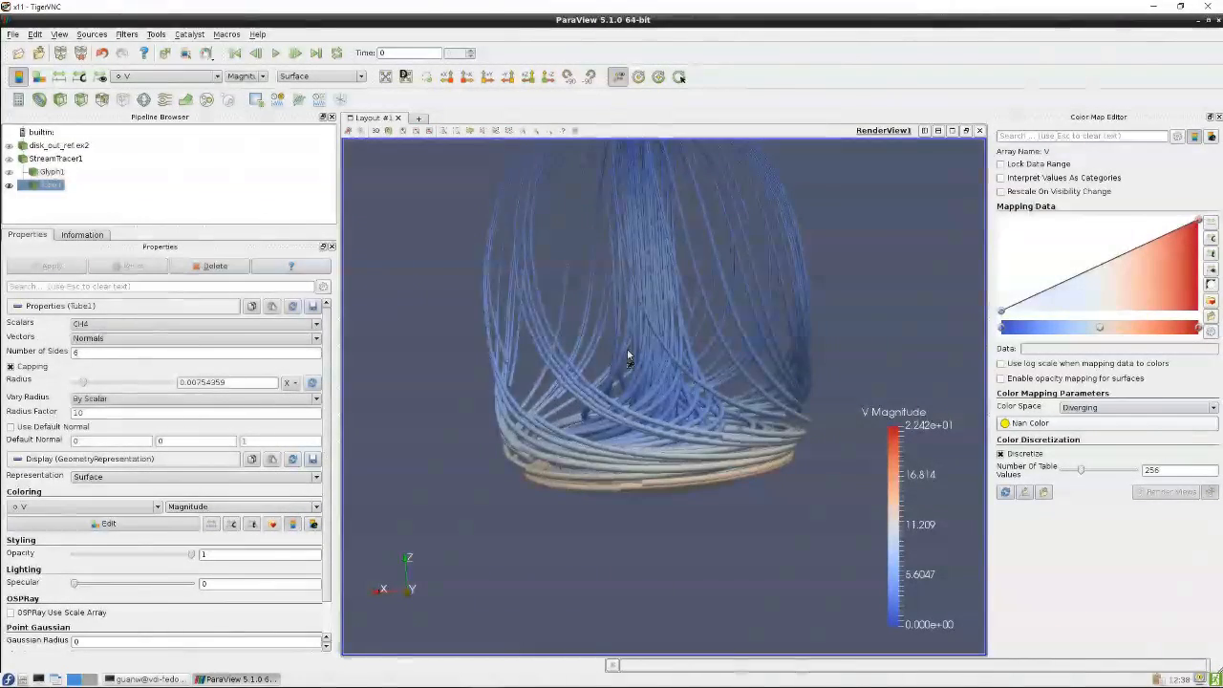
left_click(386, 76)
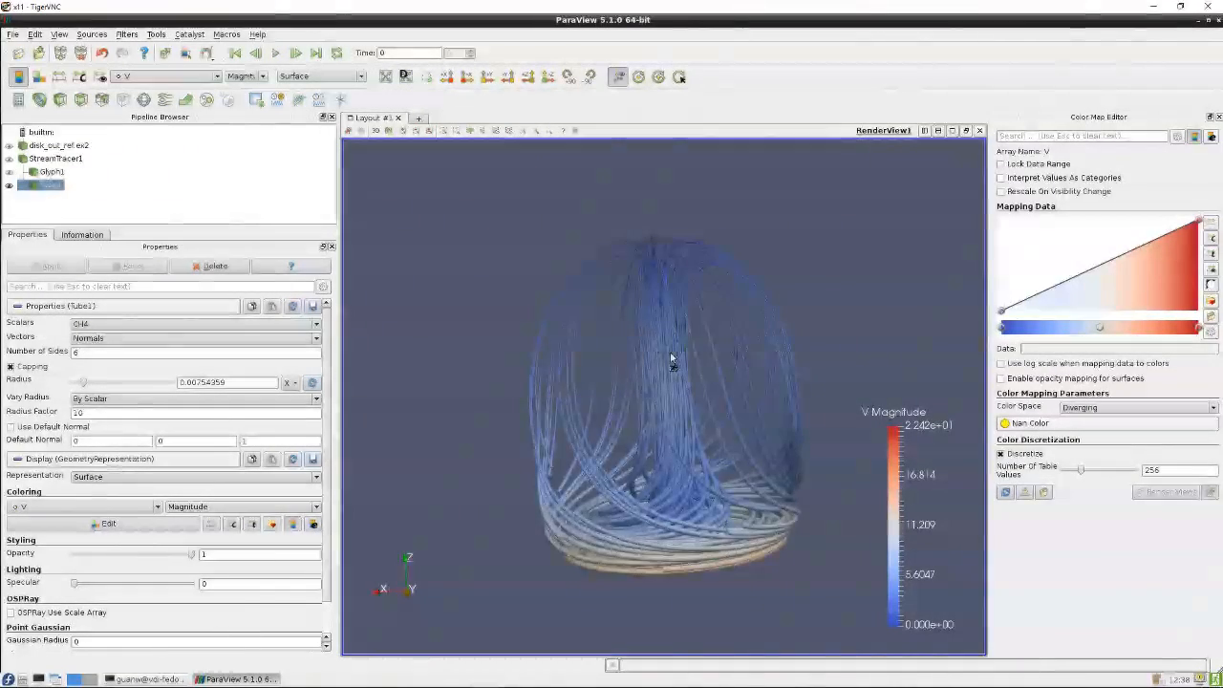
left_click_drag(669, 354, 551, 332)
left_click_drag(658, 415, 759, 423)
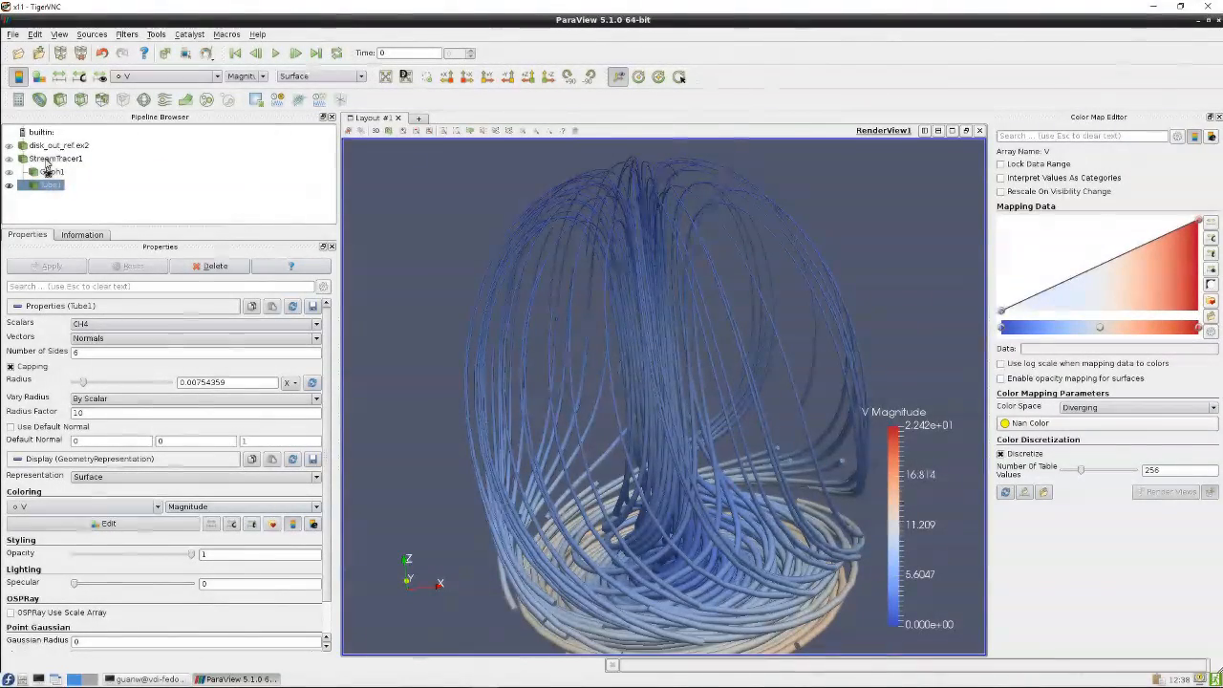
Show Glyph1 again and inspect the arrows together with the tubes
left_click(8, 172)
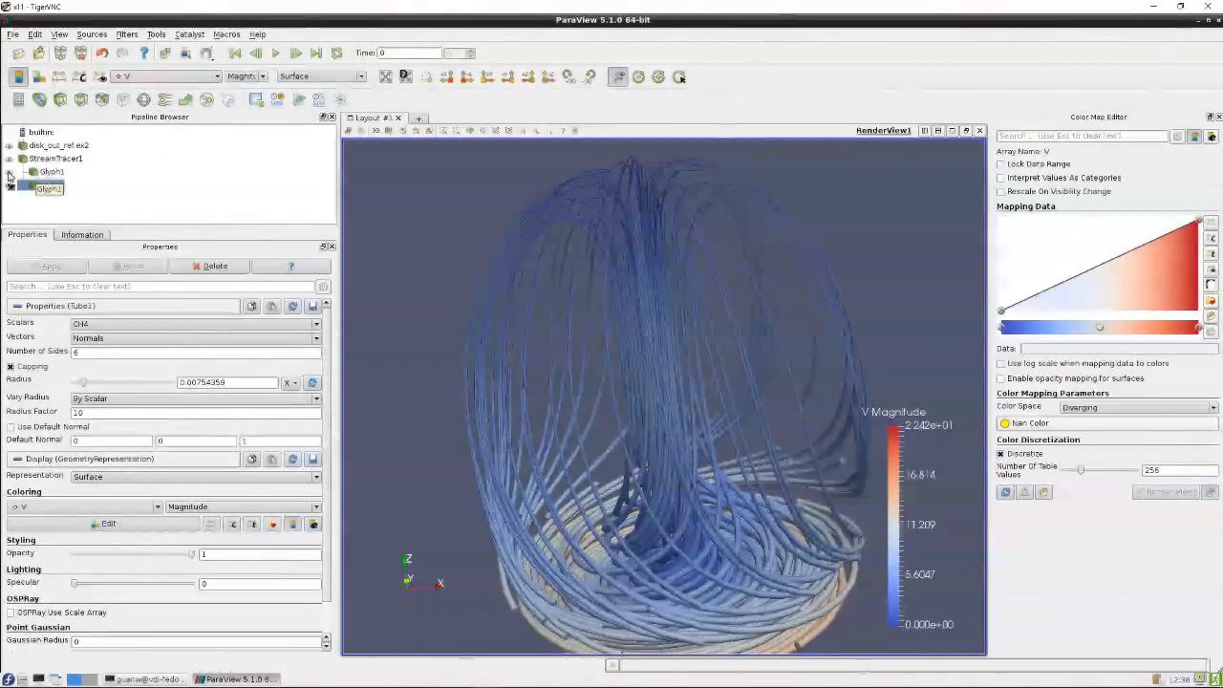
left_click_drag(612, 391, 699, 363)
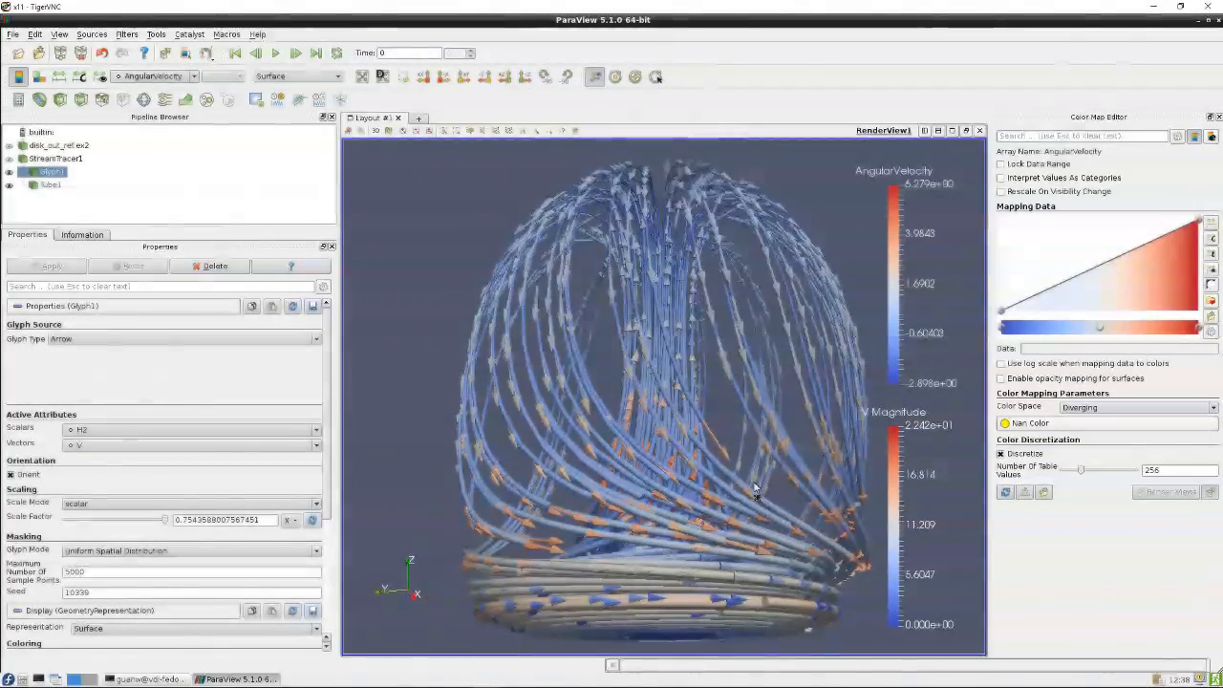
left_click_drag(755, 489, 480, 389)
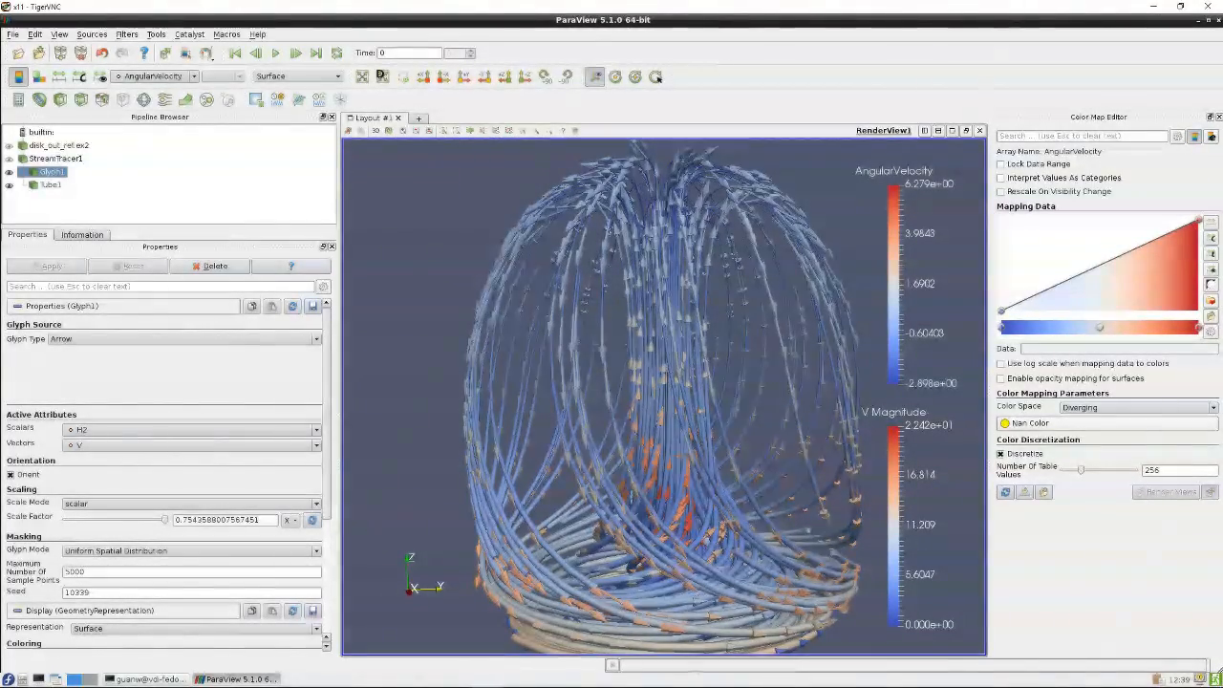
Reset the session, then open headsq.vti from the data folder and apply
left_click(34, 35)
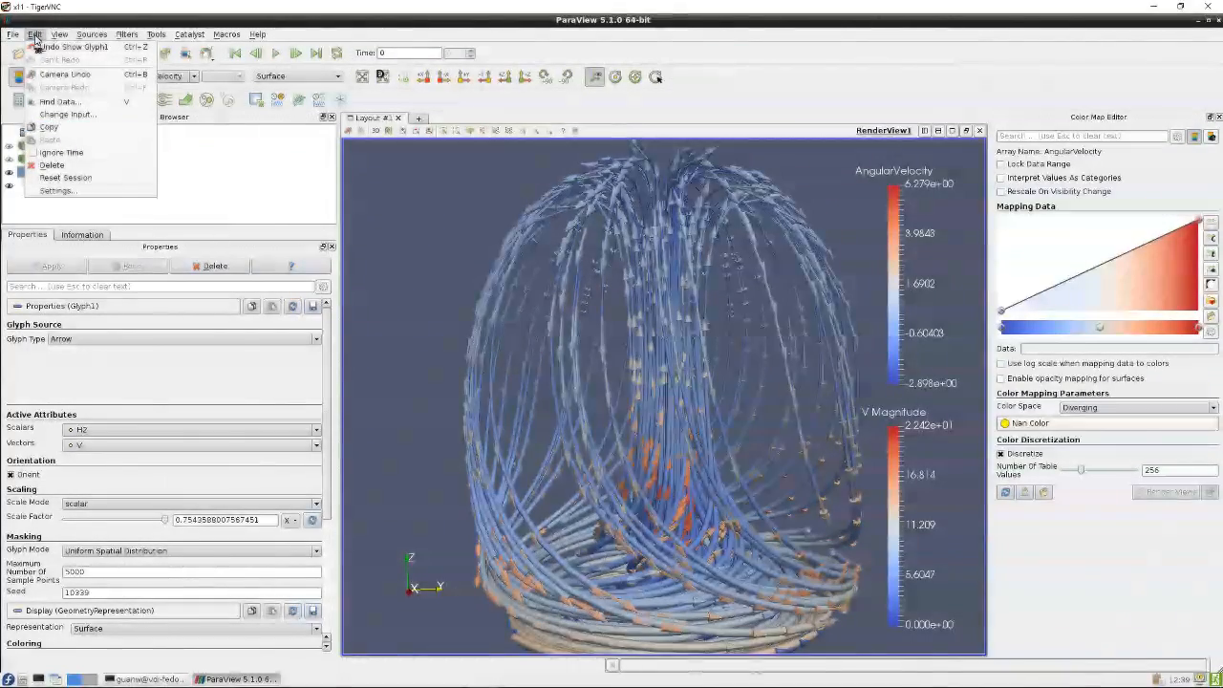
left_click(73, 182)
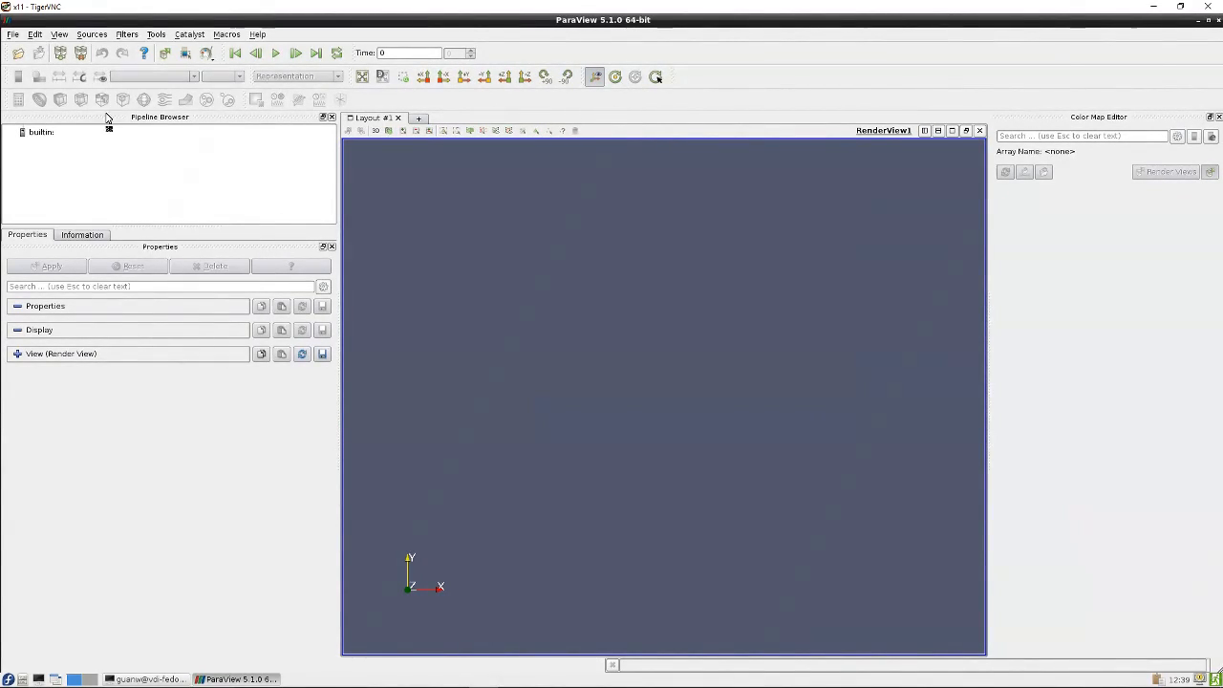
left_click(20, 53)
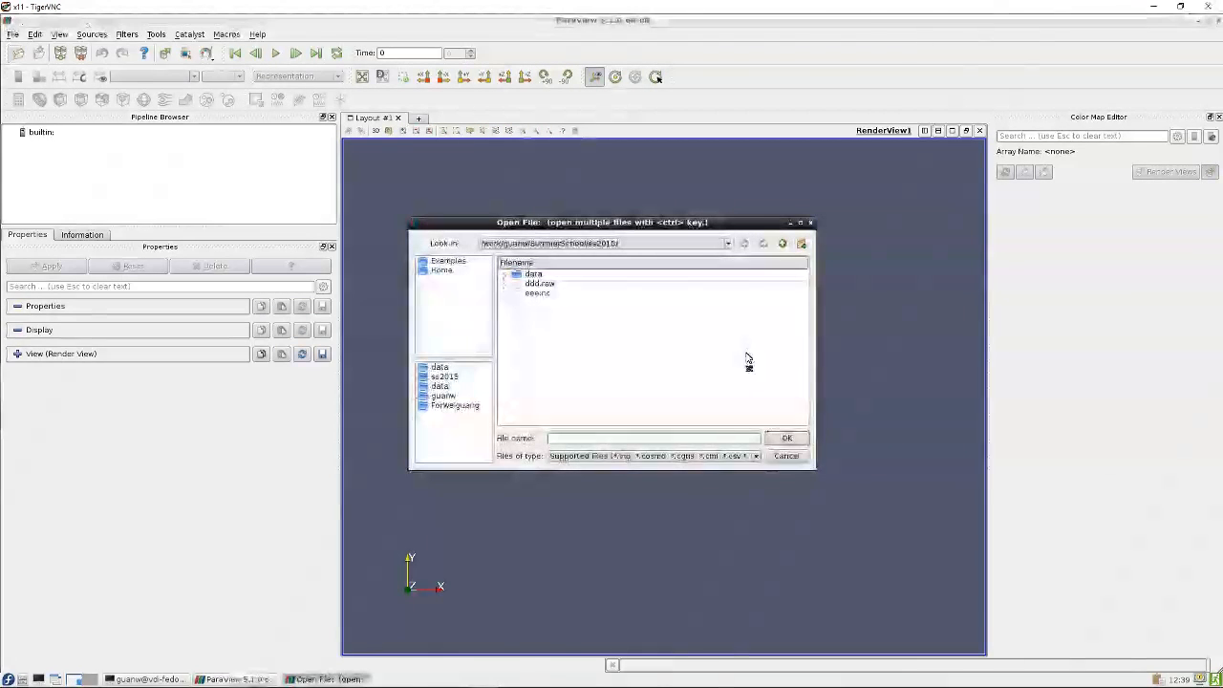
double_click(537, 276)
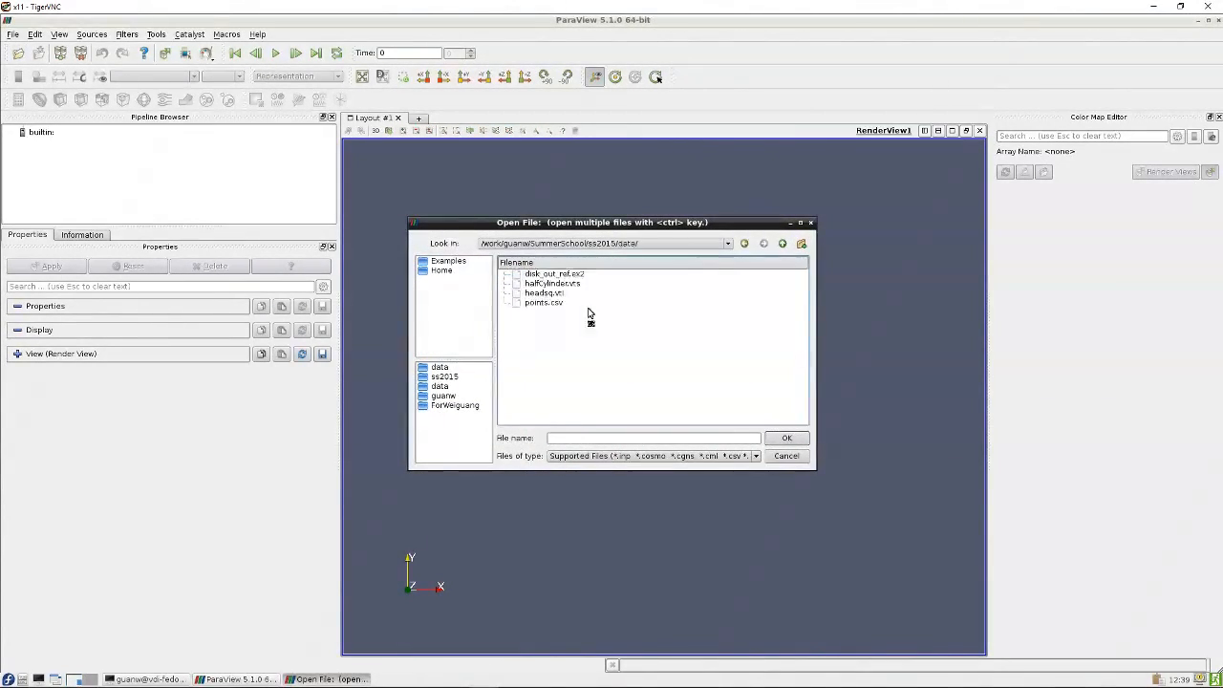
double_click(543, 294)
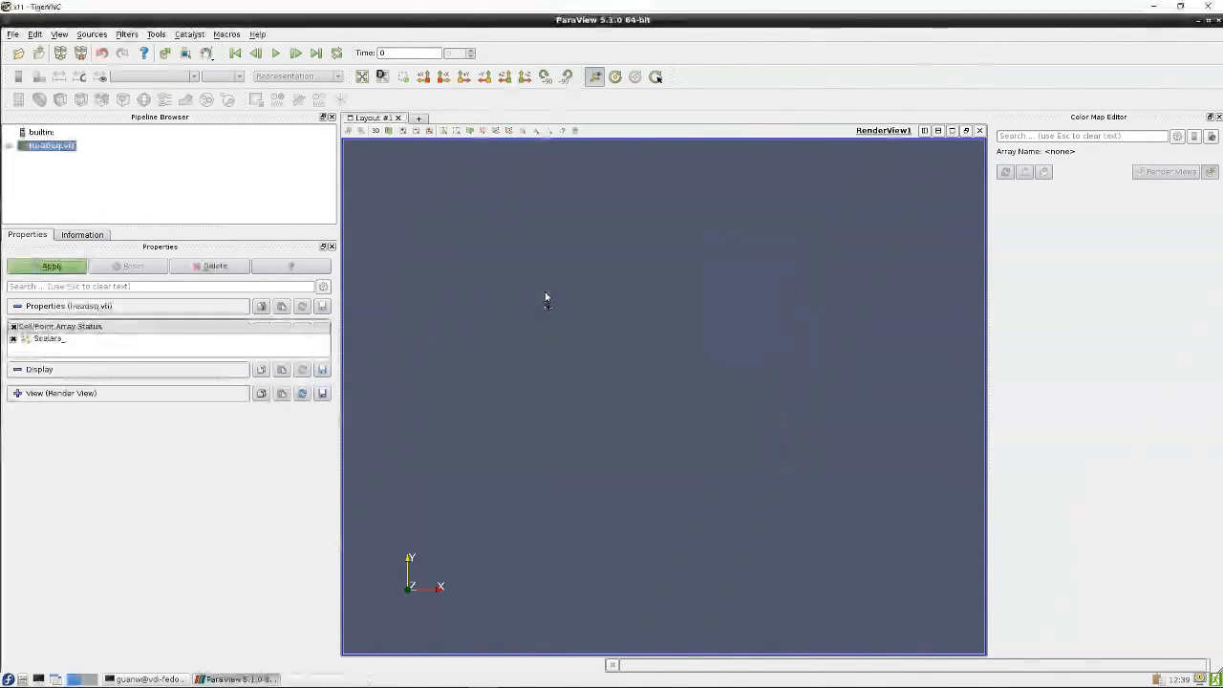
left_click(57, 271)
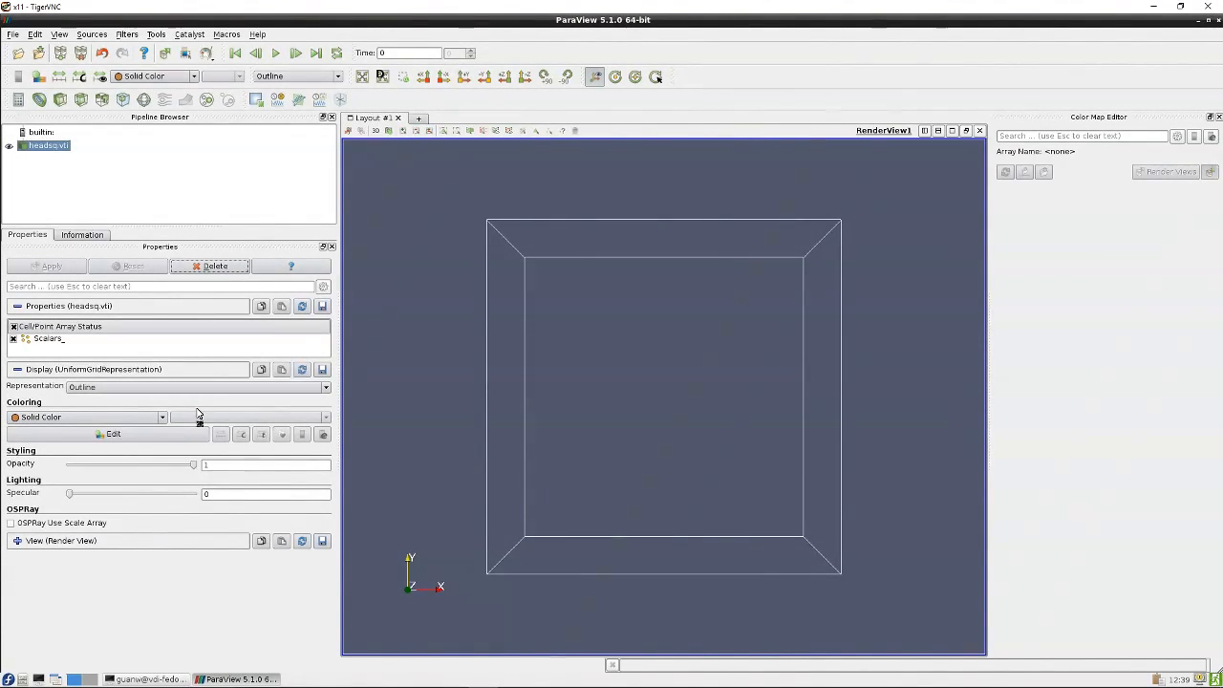
Set the representation of headsq.vti to Volume
left_click_drag(433, 319, 496, 339)
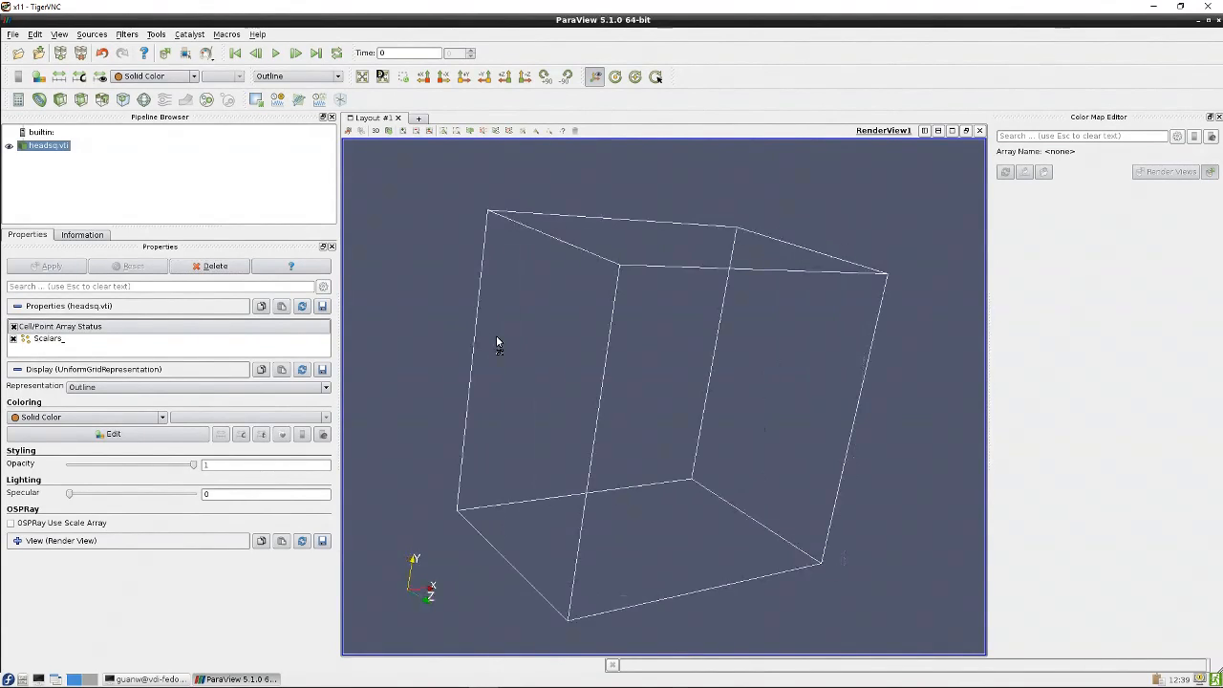
left_click(326, 387)
left_click(219, 453)
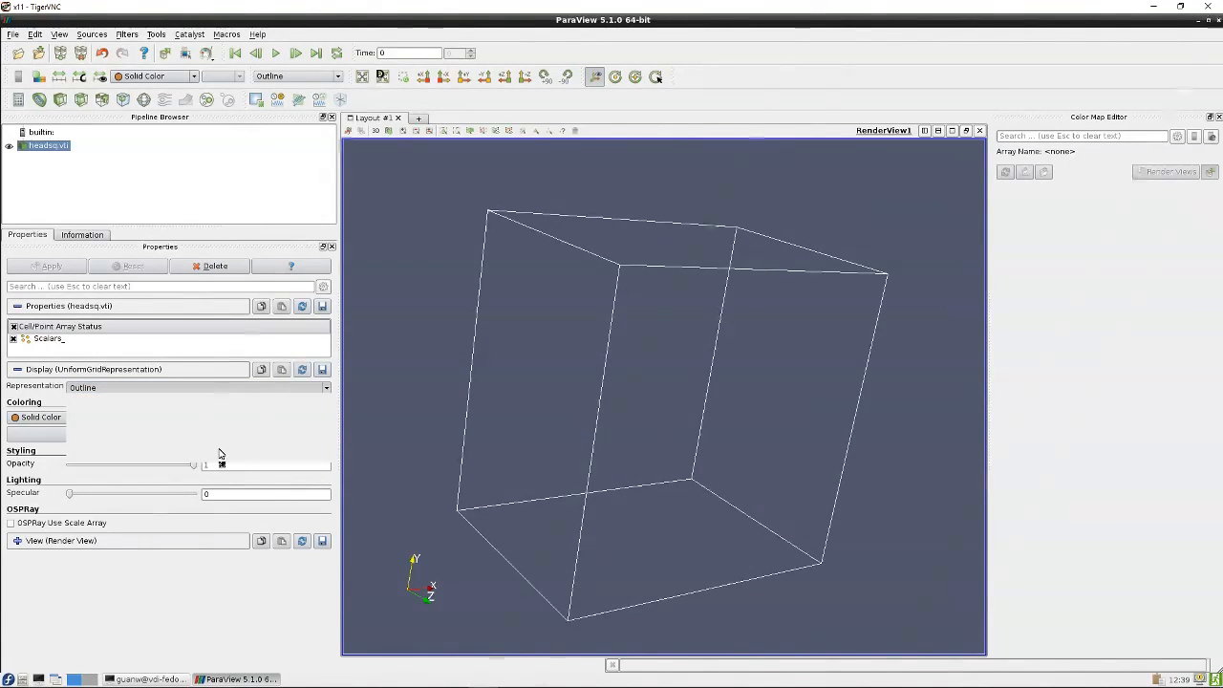
Orbit to inspect the volume-rendered head
left_click_drag(743, 217, 899, 343)
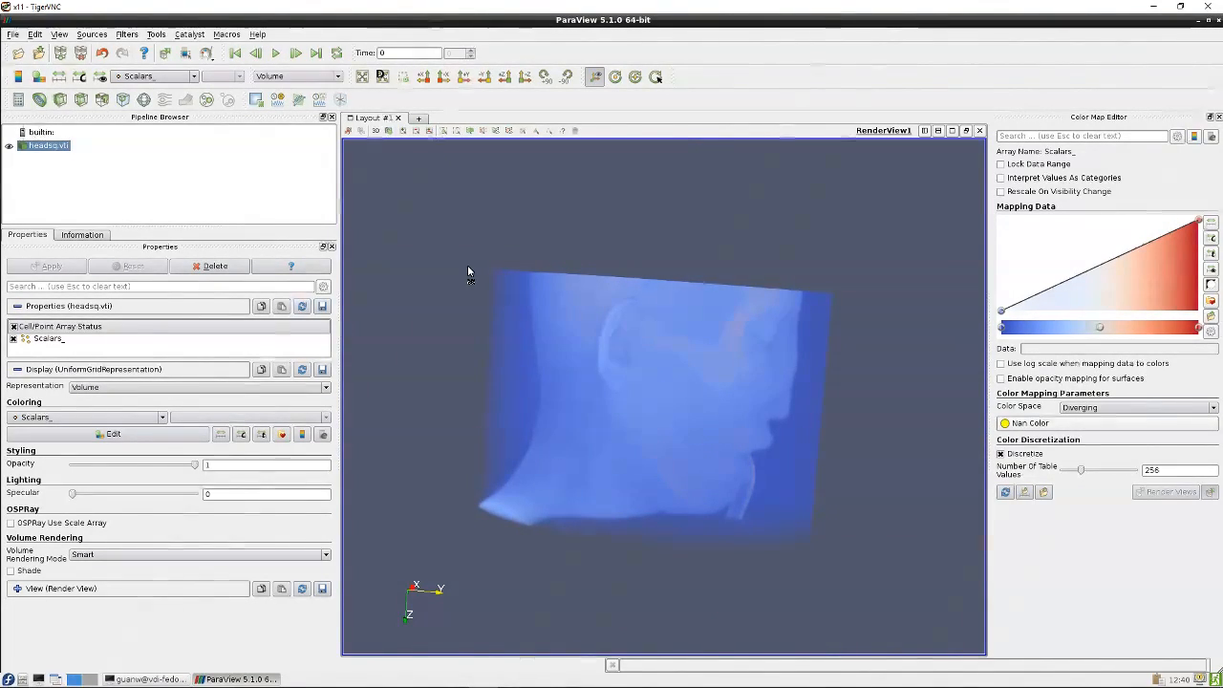
left_click_drag(566, 225, 563, 233)
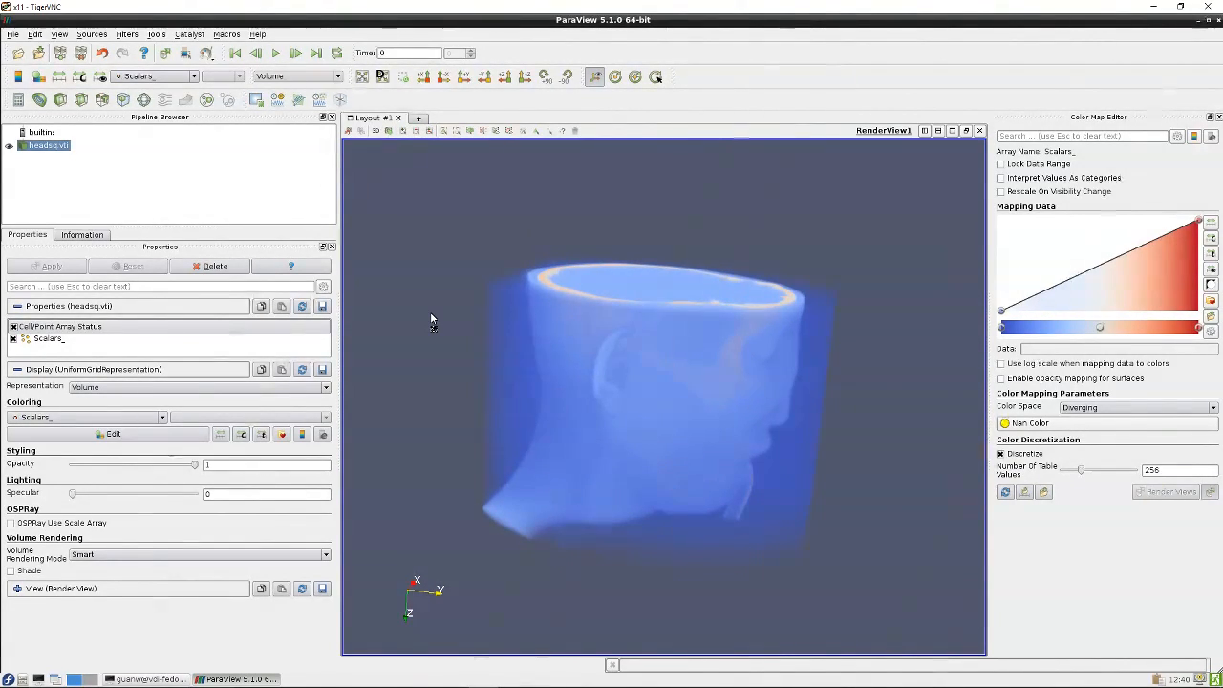
mouse_move(431, 319)
left_mouse_down()
mouse_move(634, 410)
mouse_move(431, 328)
left_mouse_up()
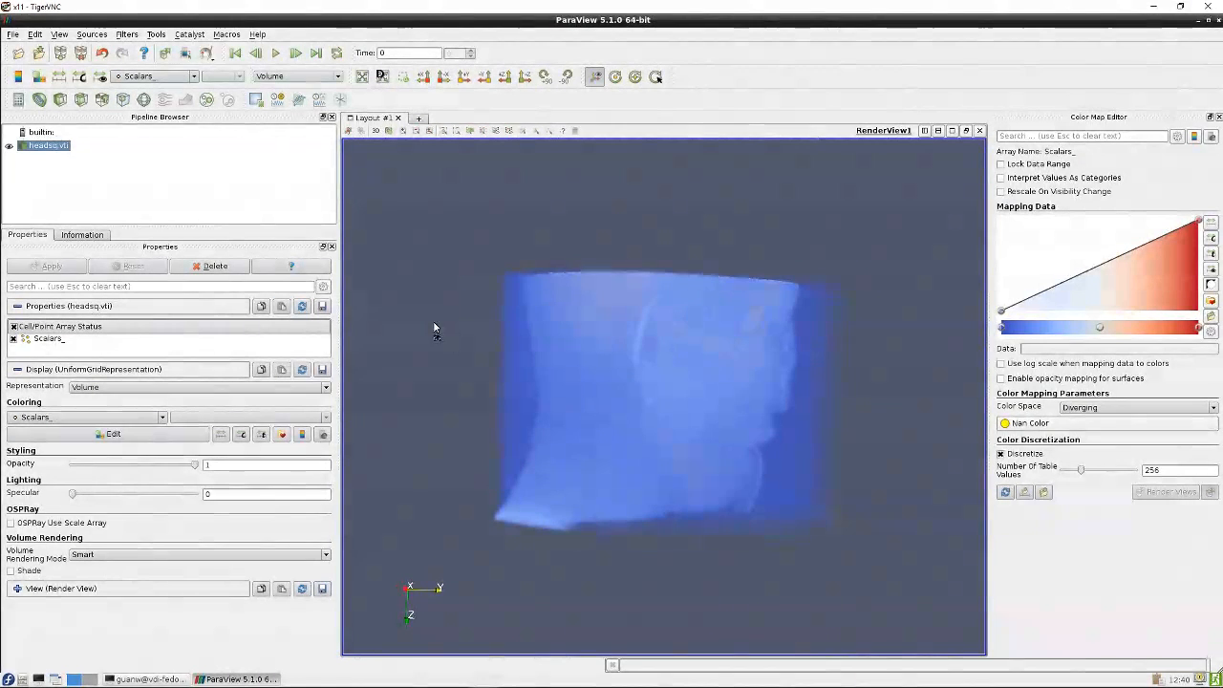
Move the lowest opacity point of the transfer function to a data value of about 943 to reveal the head's interior
left_click(1037, 304)
left_click_drag(1037, 304, 1049, 312)
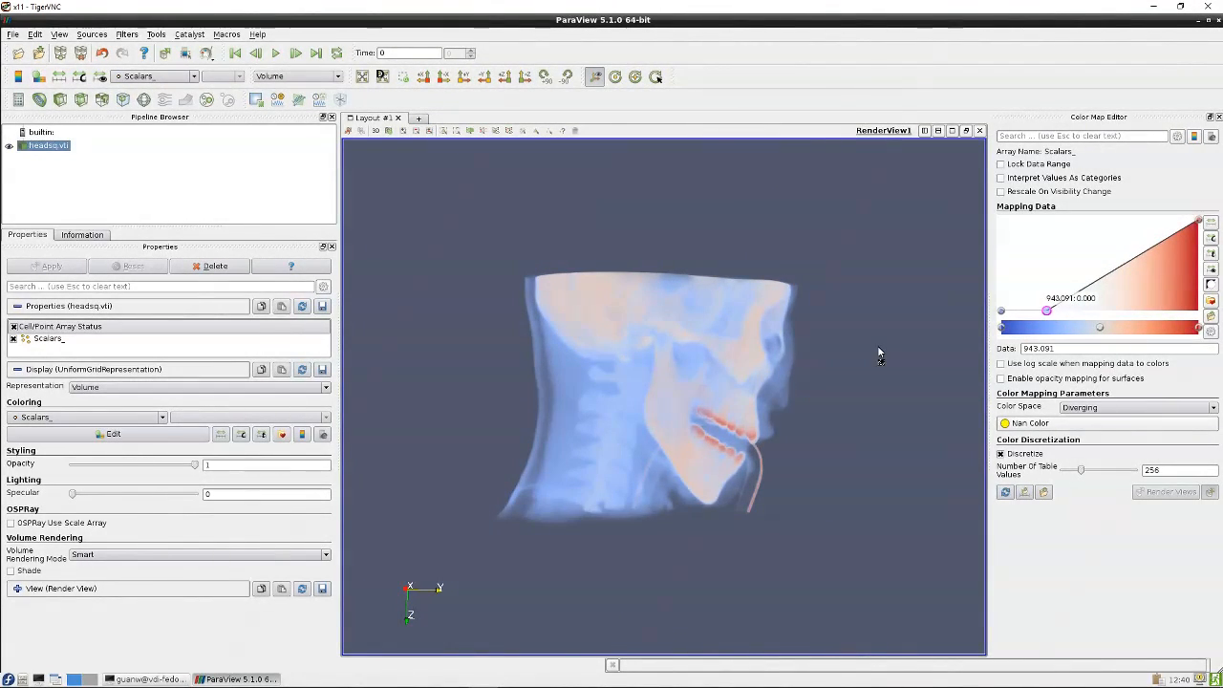
left_click_drag(877, 345, 694, 382)
left_click_drag(840, 374, 720, 421)
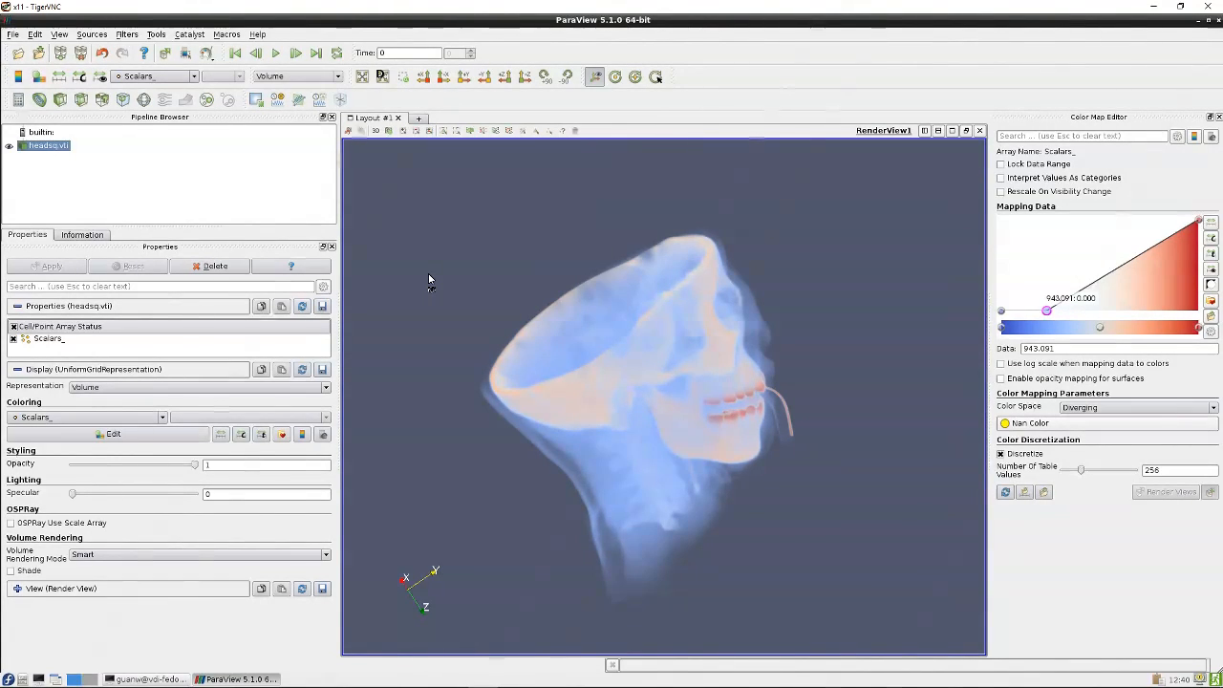
Create a Contour filter on headsq.vti and apply it
left_click(40, 101)
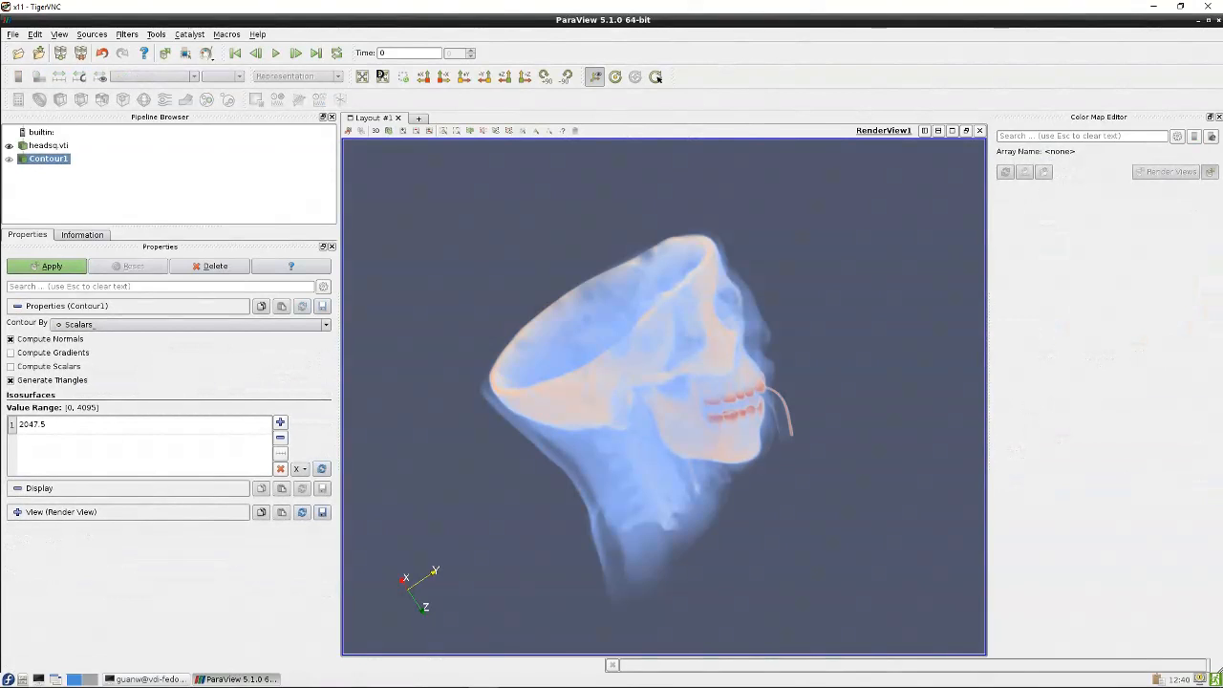
left_click(49, 267)
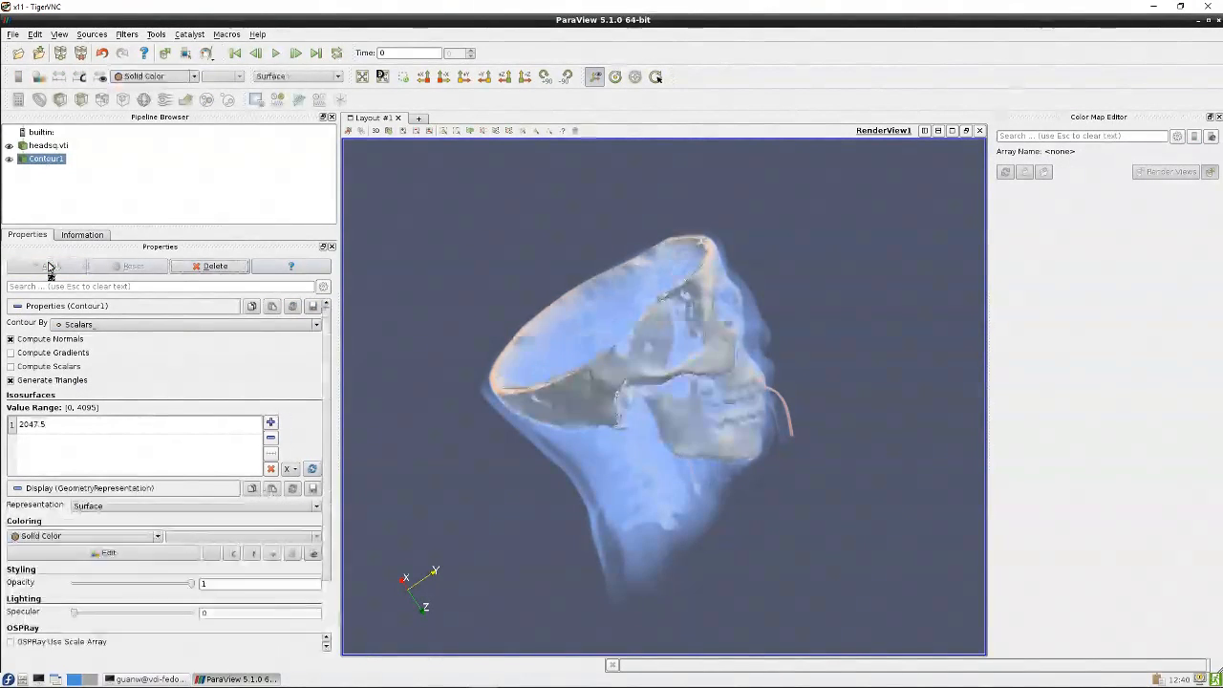
Hide headsq.vti so only the contour surface is shown
left_click(9, 145)
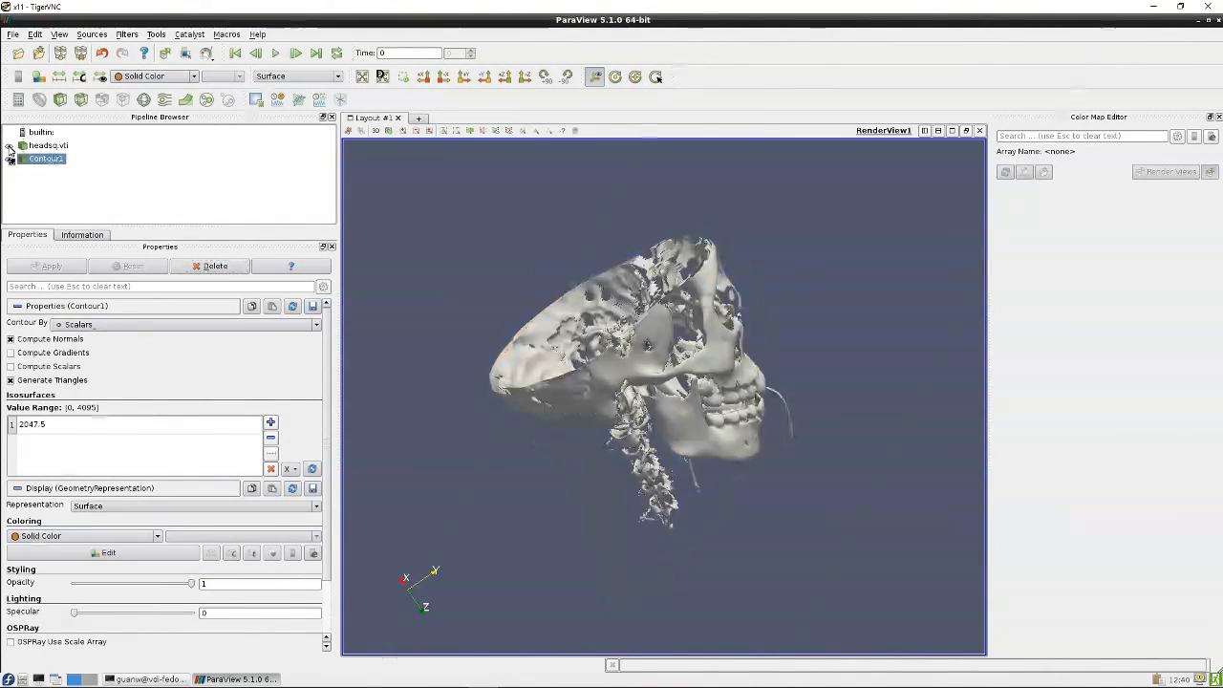
left_click_drag(793, 487, 577, 565)
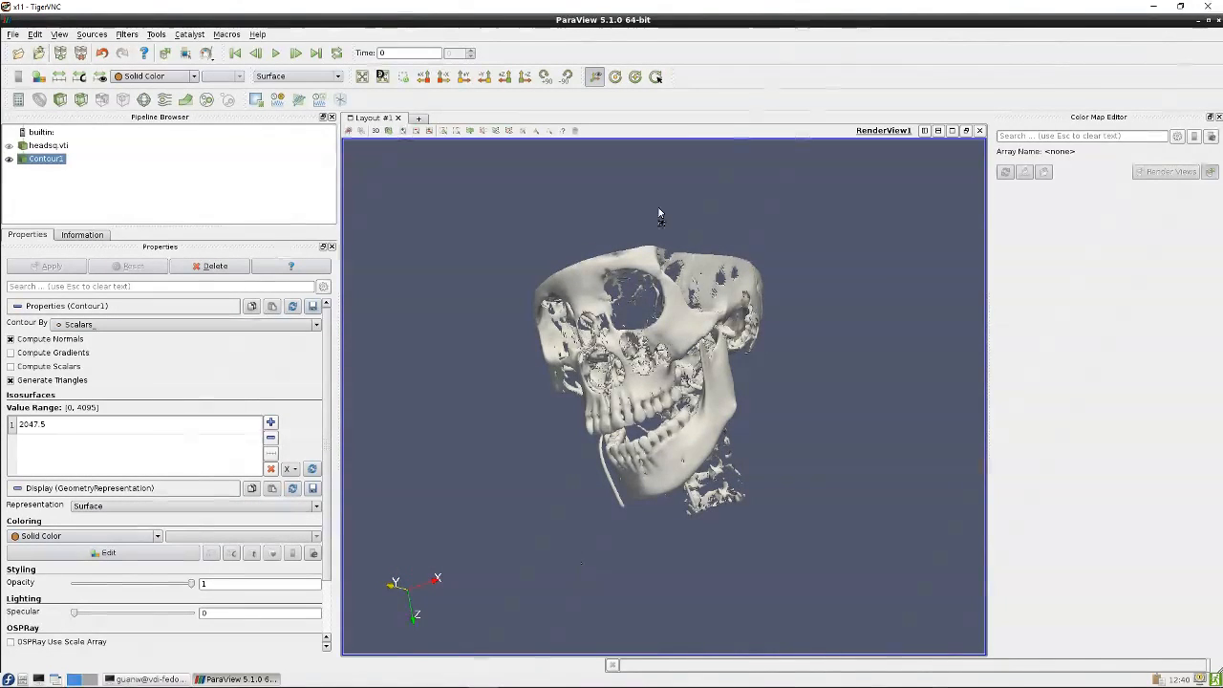
left_click_drag(658, 210, 801, 238)
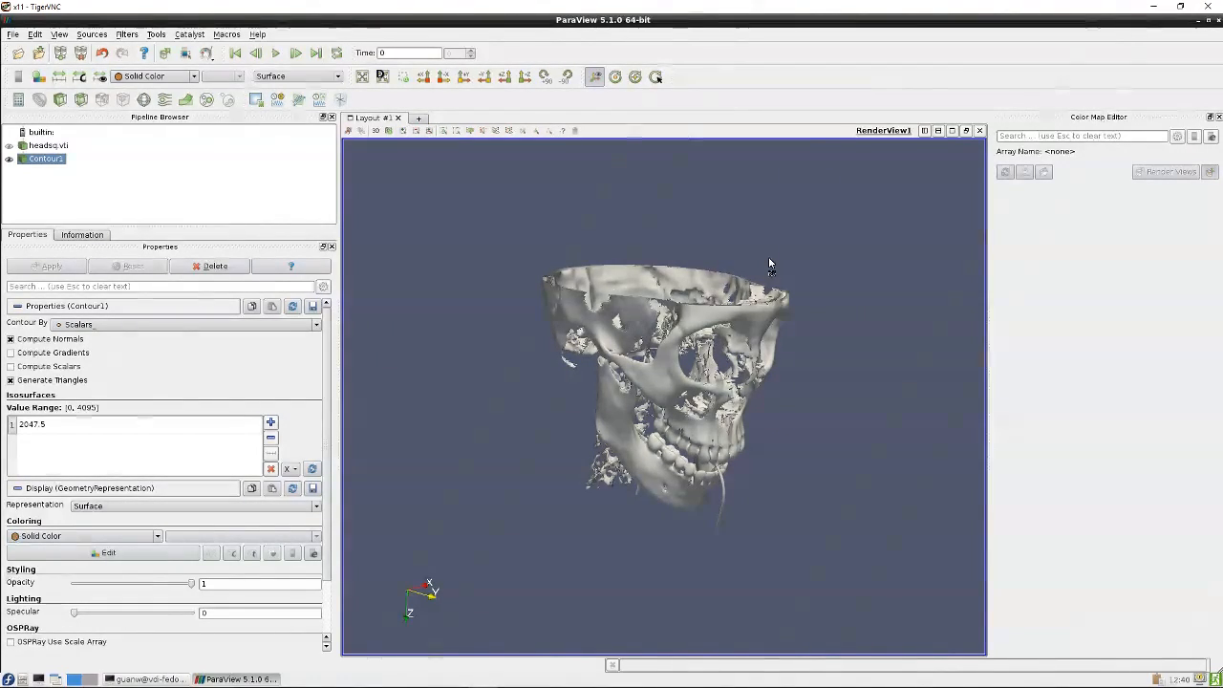
Set the contour's isosurface value to 600 and apply
left_click(35, 428)
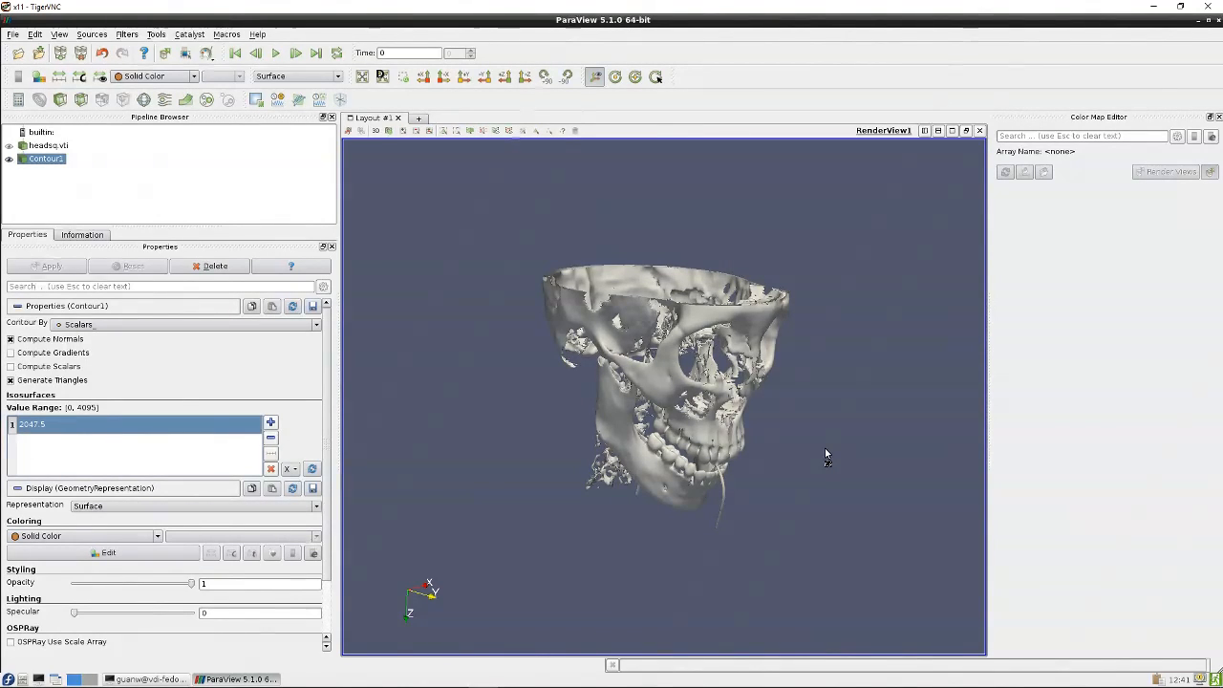
left_click_drag(826, 456, 697, 413)
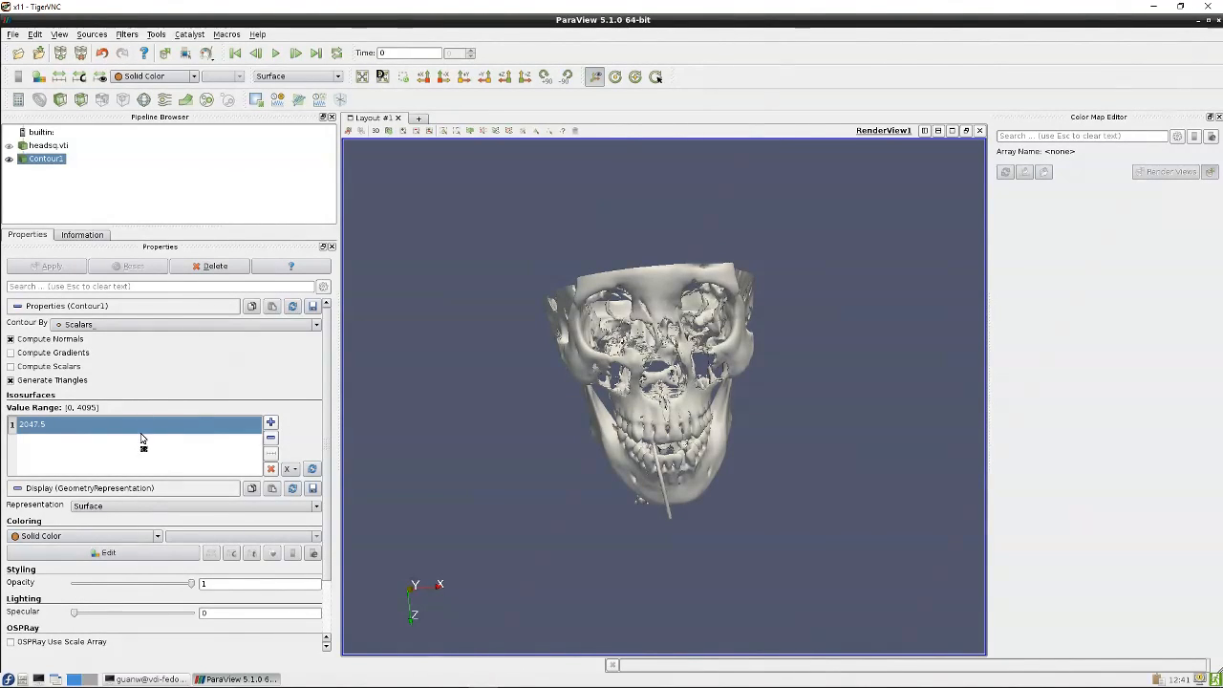
left_click(48, 425)
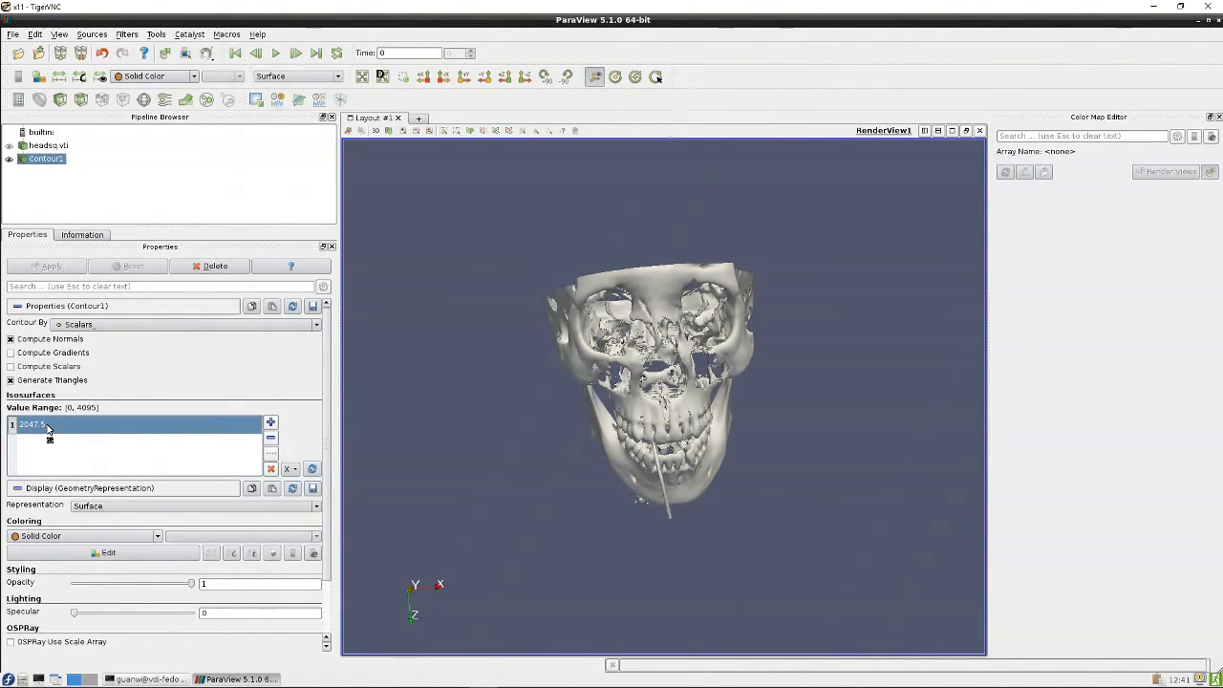
double_click(46, 426)
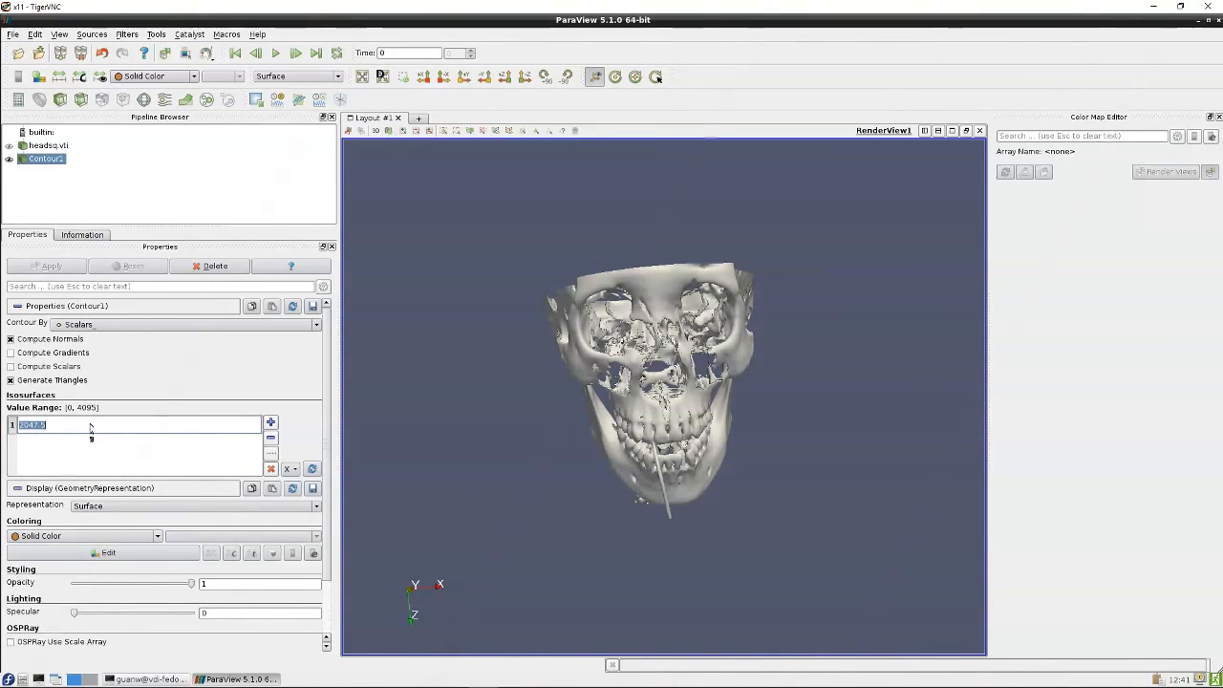
type("600")
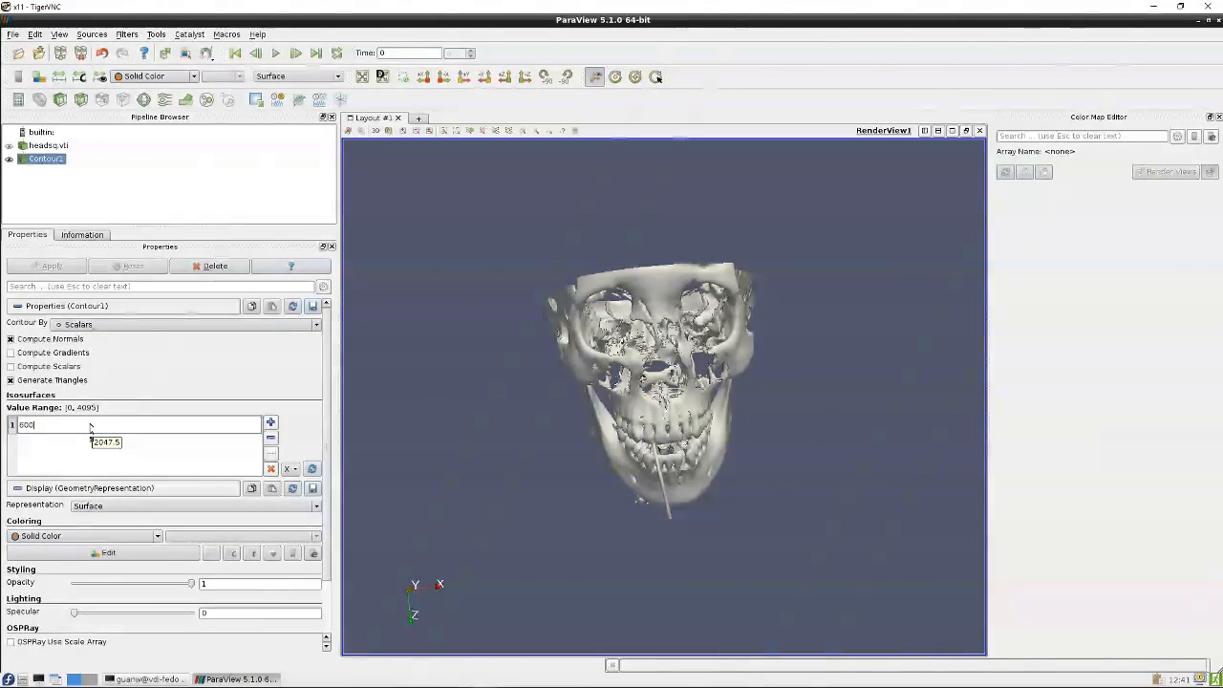
key("Return")
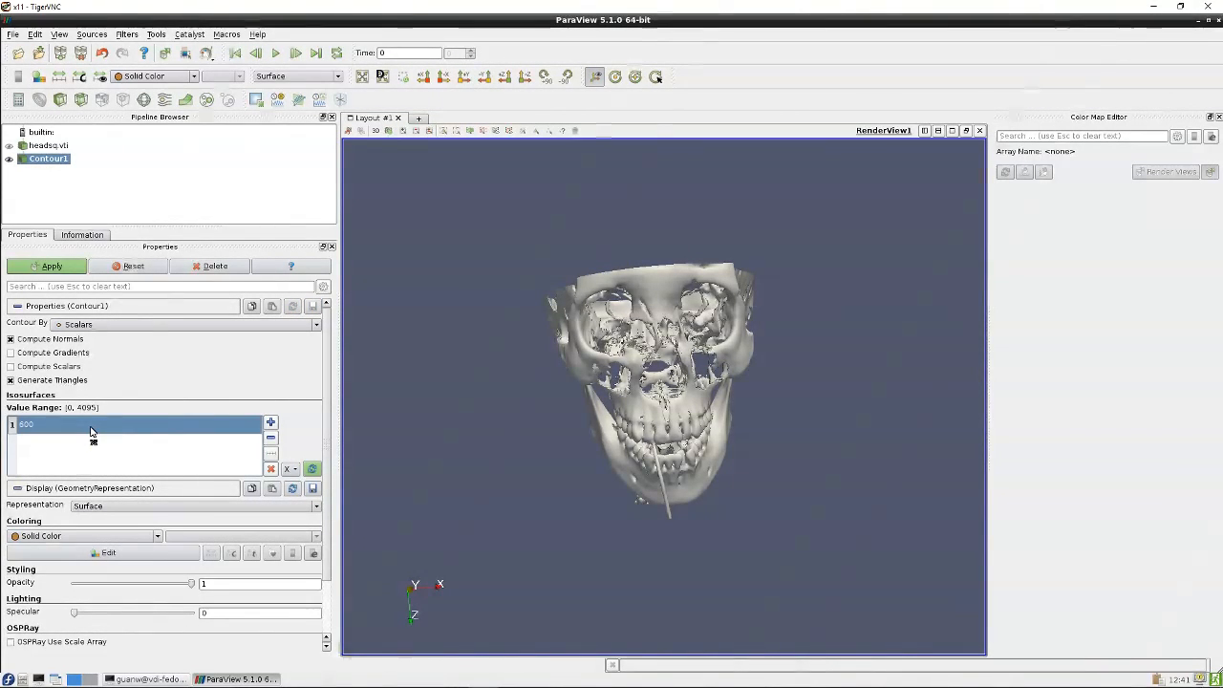
left_click(56, 266)
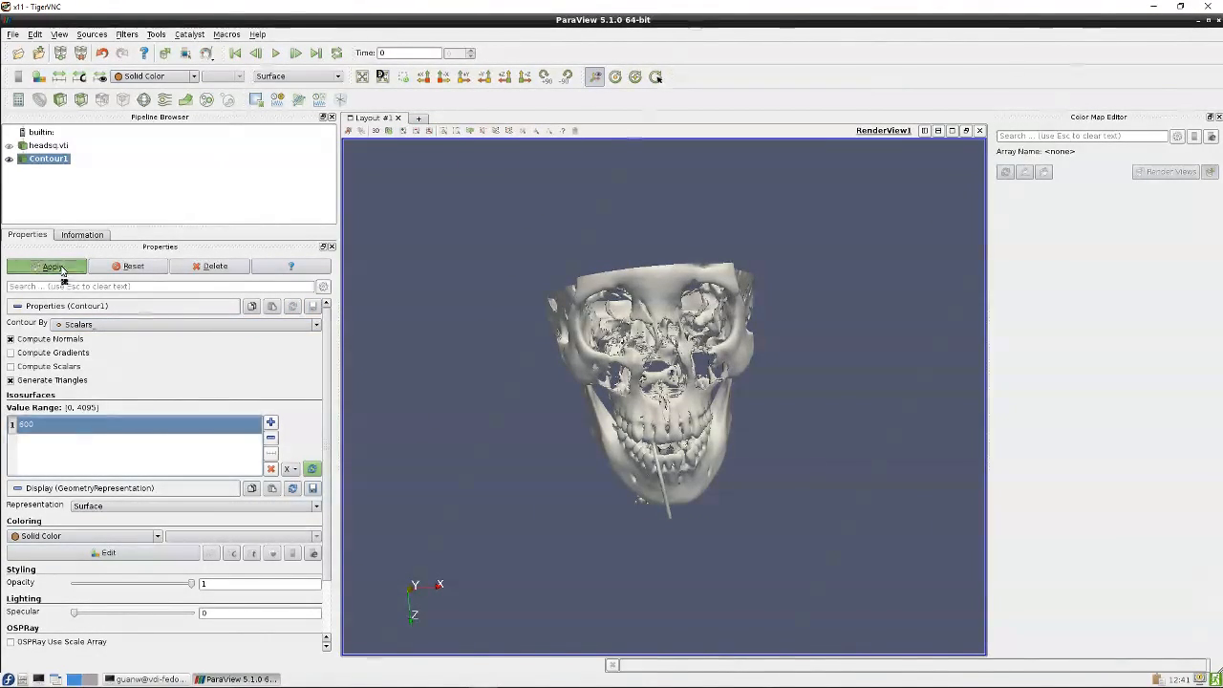
Orbit to inspect the skin isosurface
left_click_drag(452, 325, 581, 234)
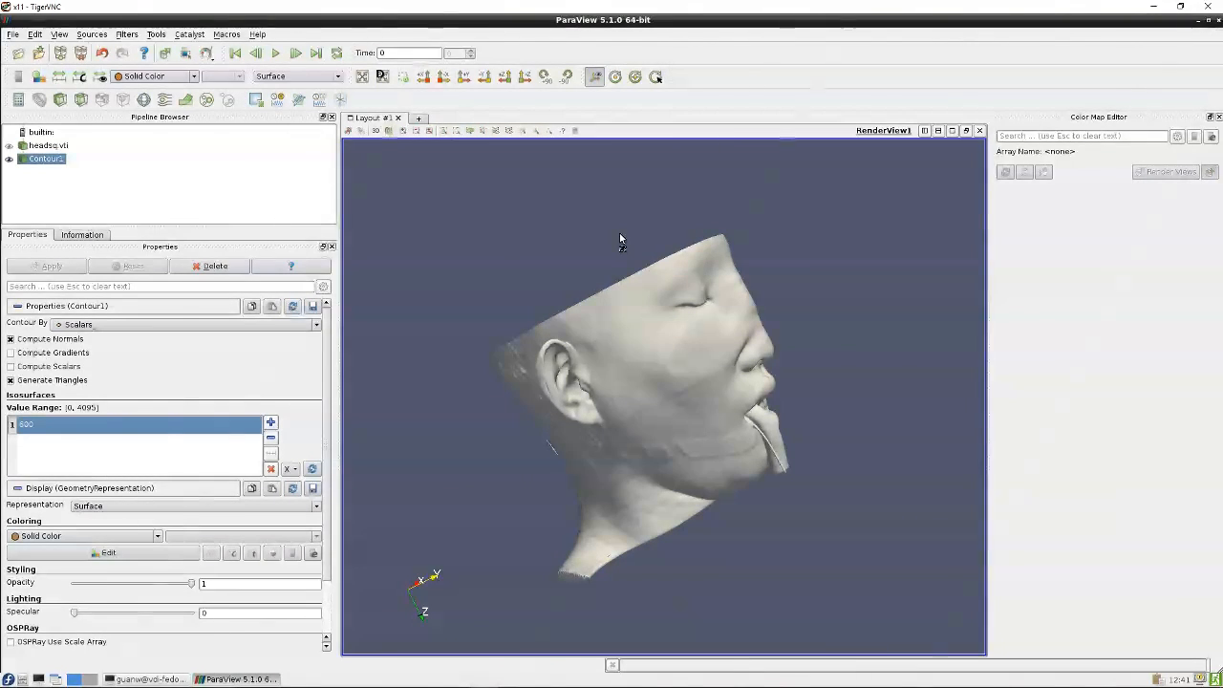
left_click_drag(805, 296, 773, 542)
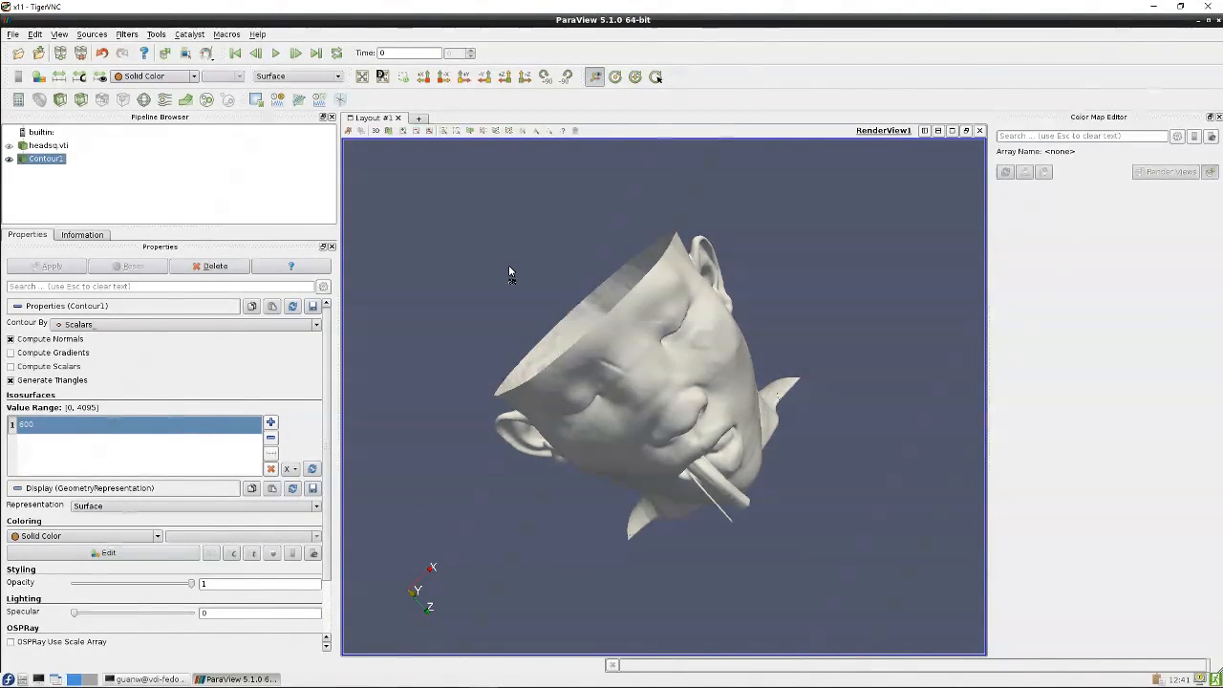
left_click_drag(509, 265, 513, 206)
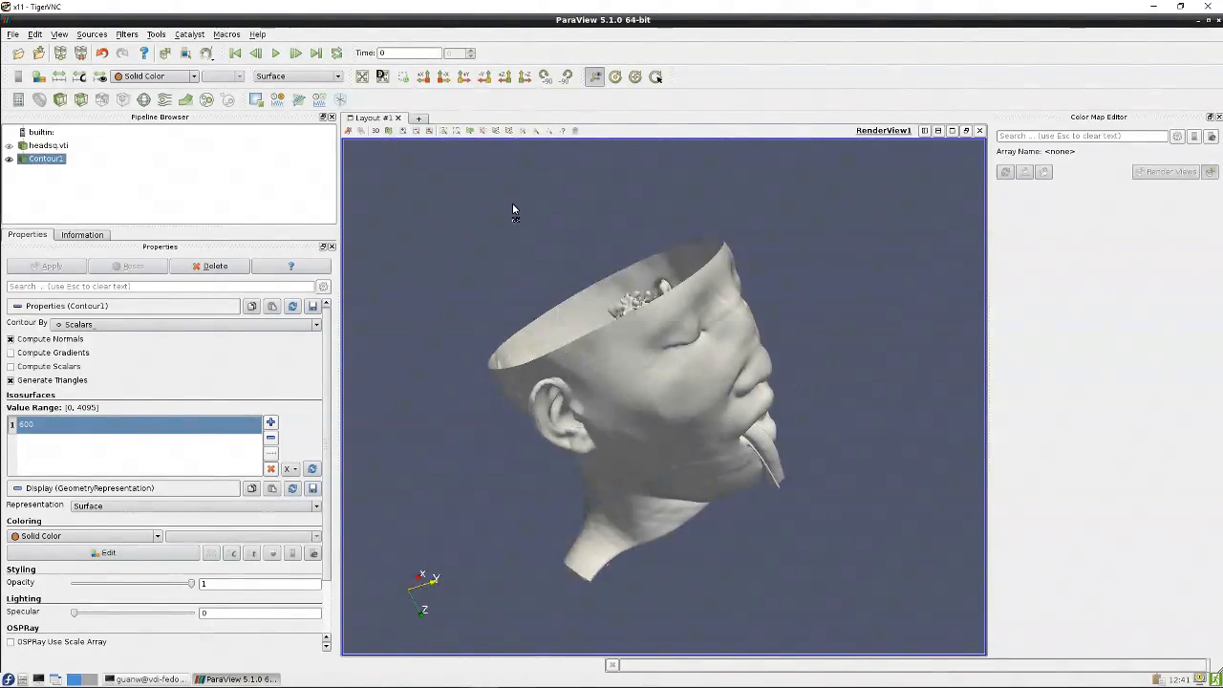
Open the Animation View and add a Camera Orbit track with the default orbit parameters
left_click(59, 34)
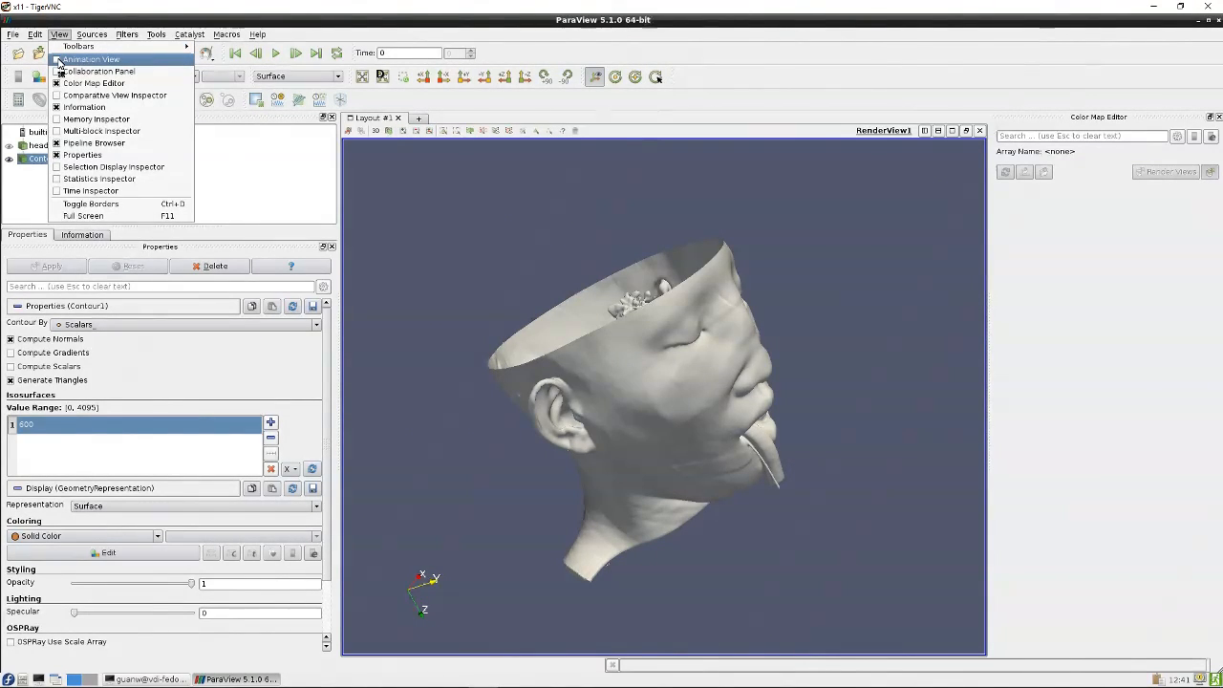
left_click(57, 59)
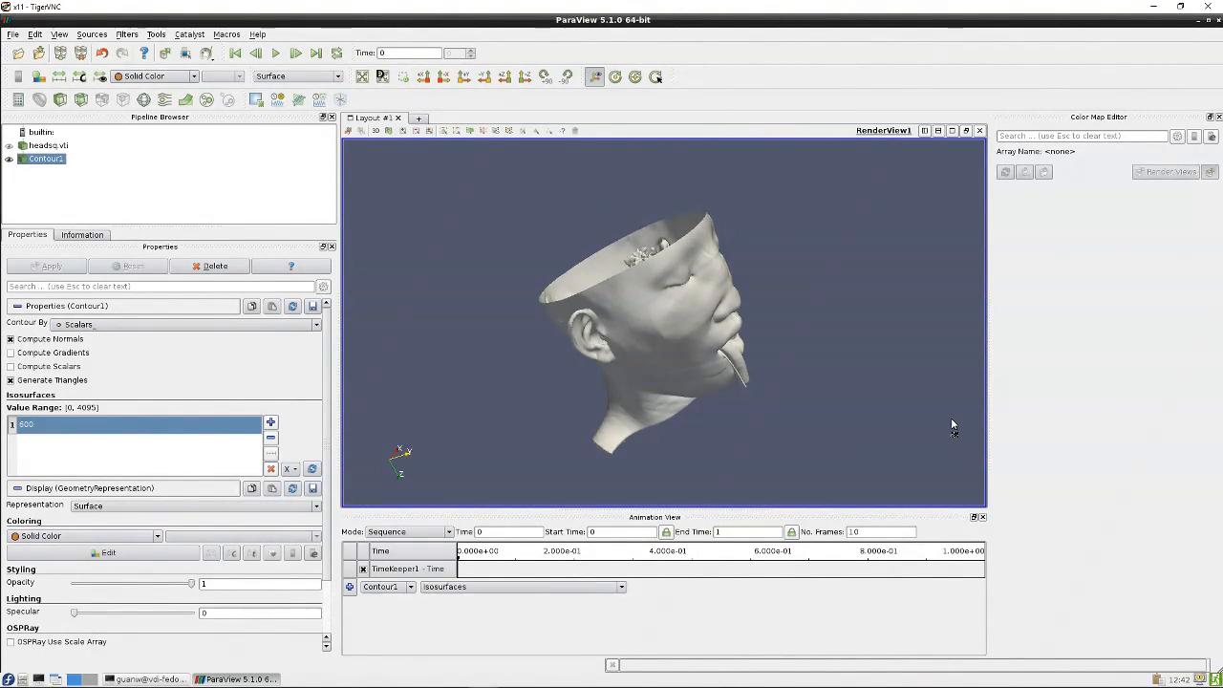
left_click(412, 588)
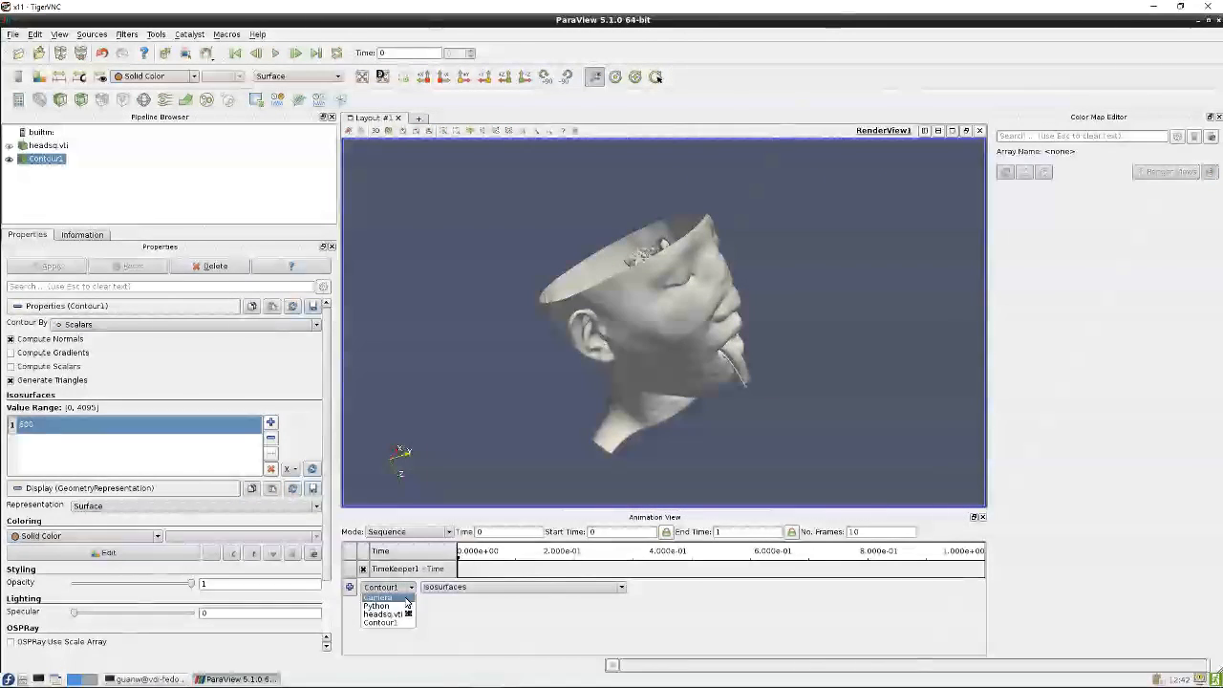
left_click(406, 599)
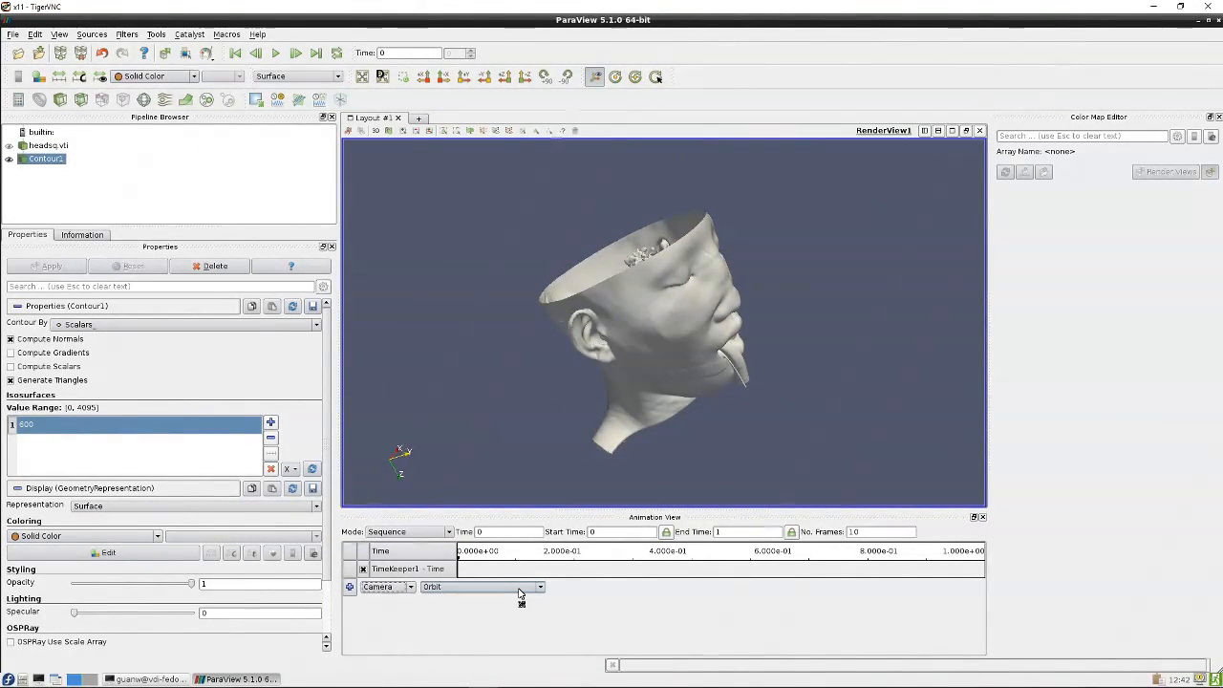
left_click(349, 587)
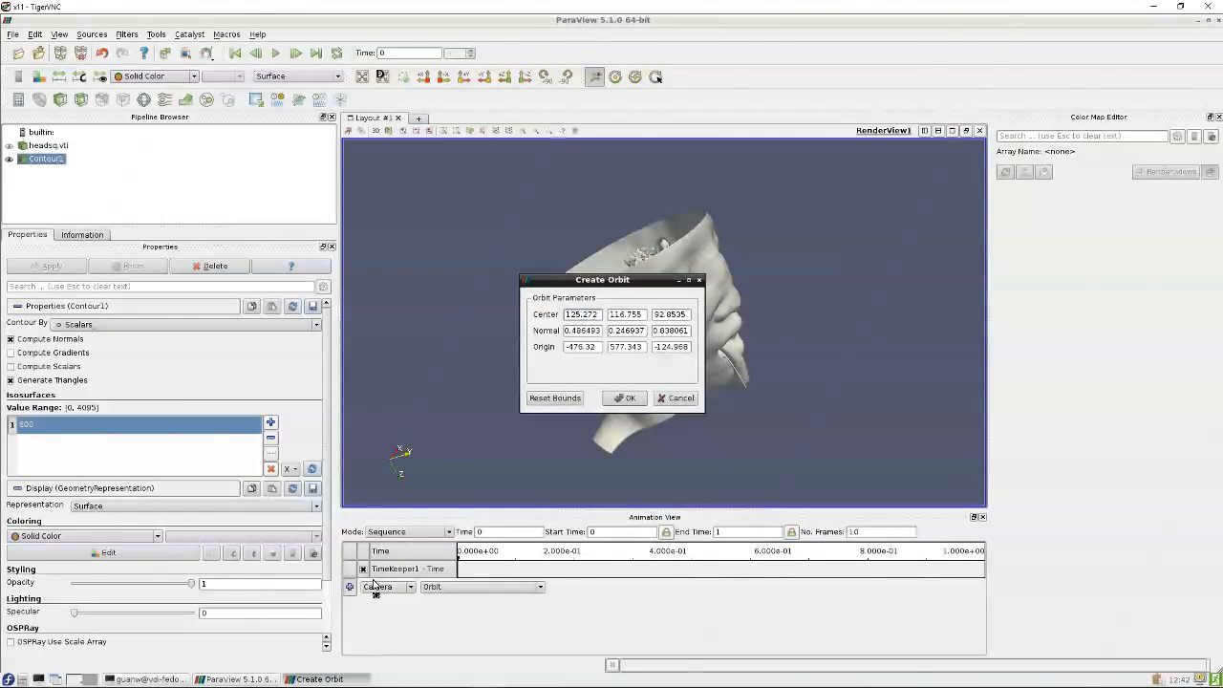
left_click(630, 398)
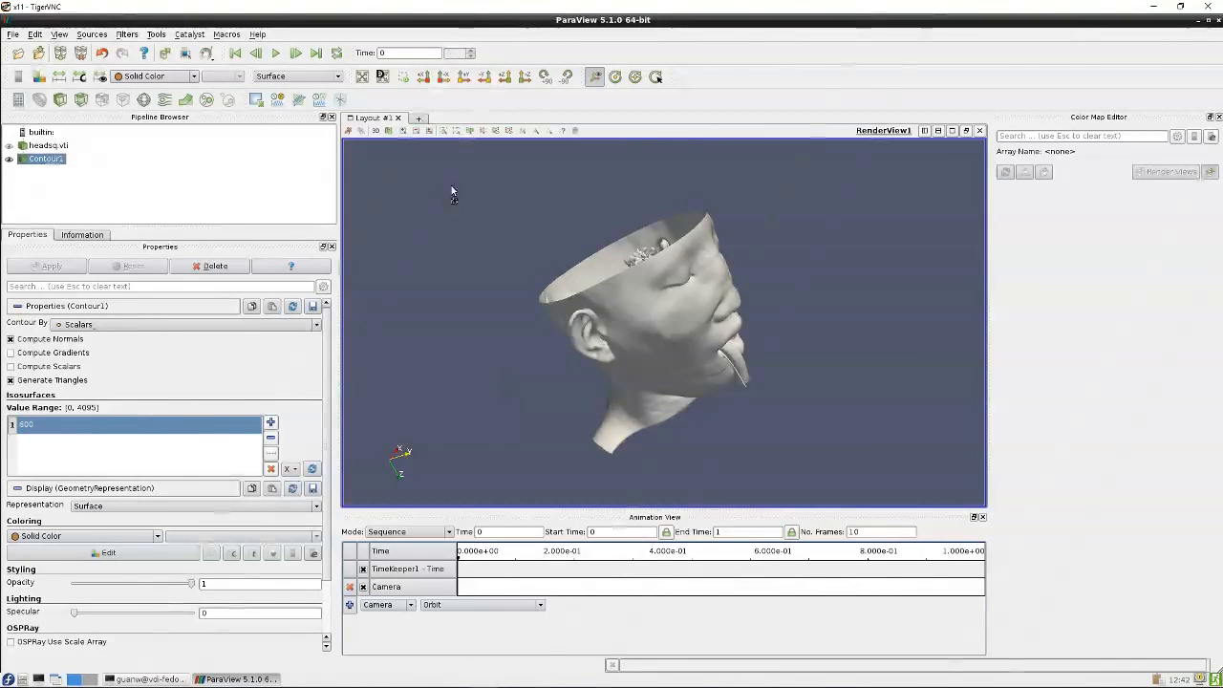
Set the animation to 100 frames and play the camera orbit
left_click(277, 54)
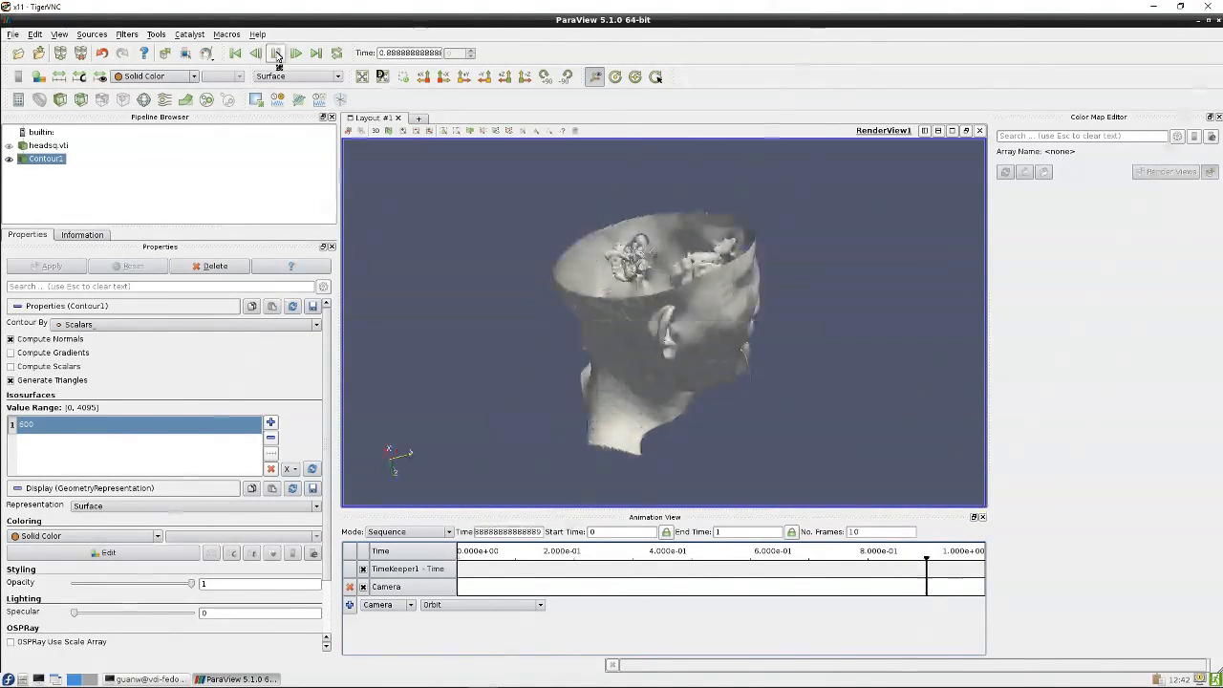
double_click(872, 531)
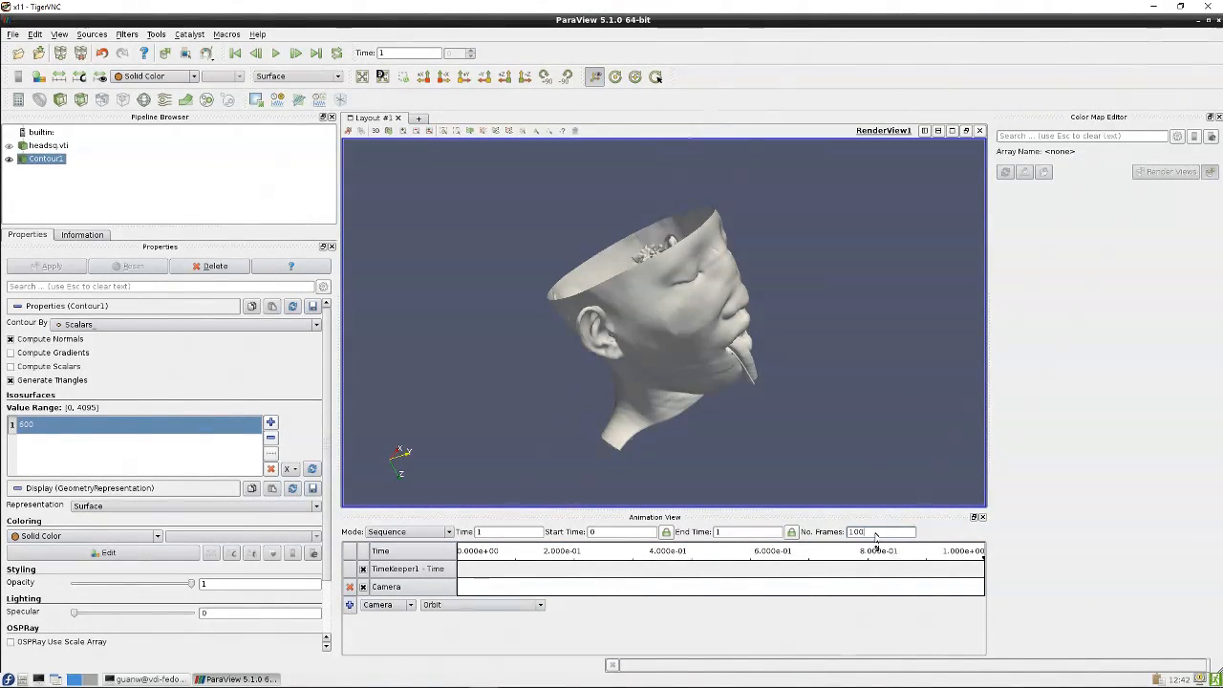
type("0")
key("Tab")
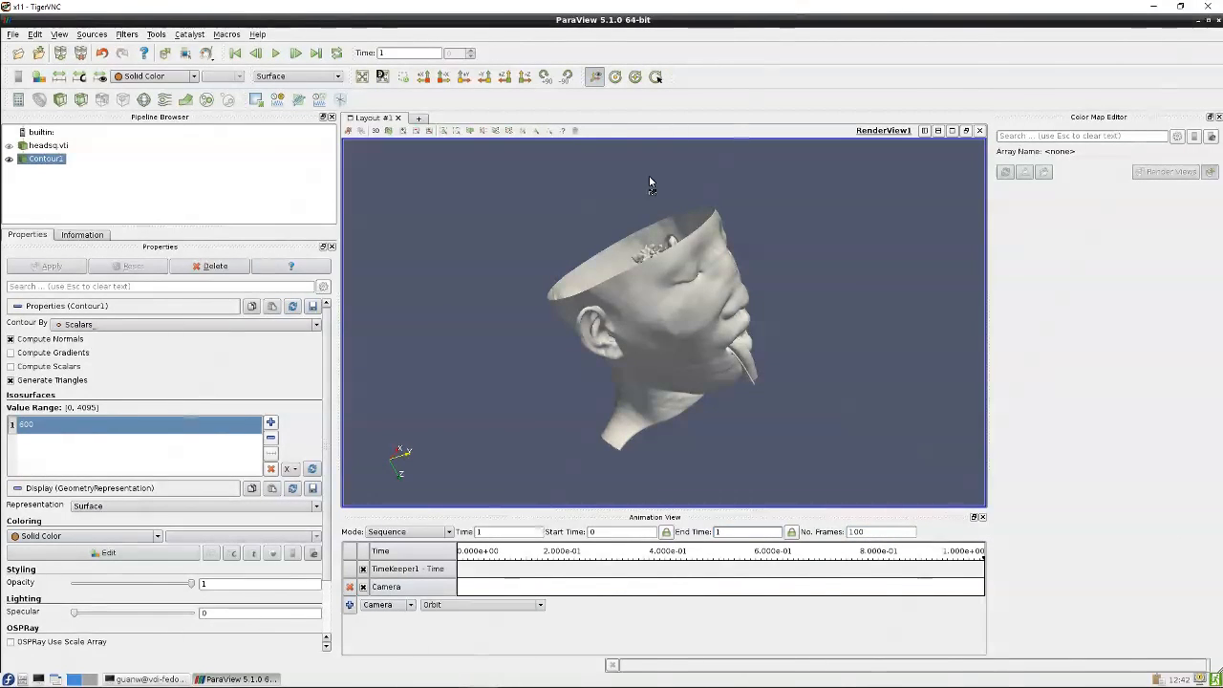
left_click(275, 53)
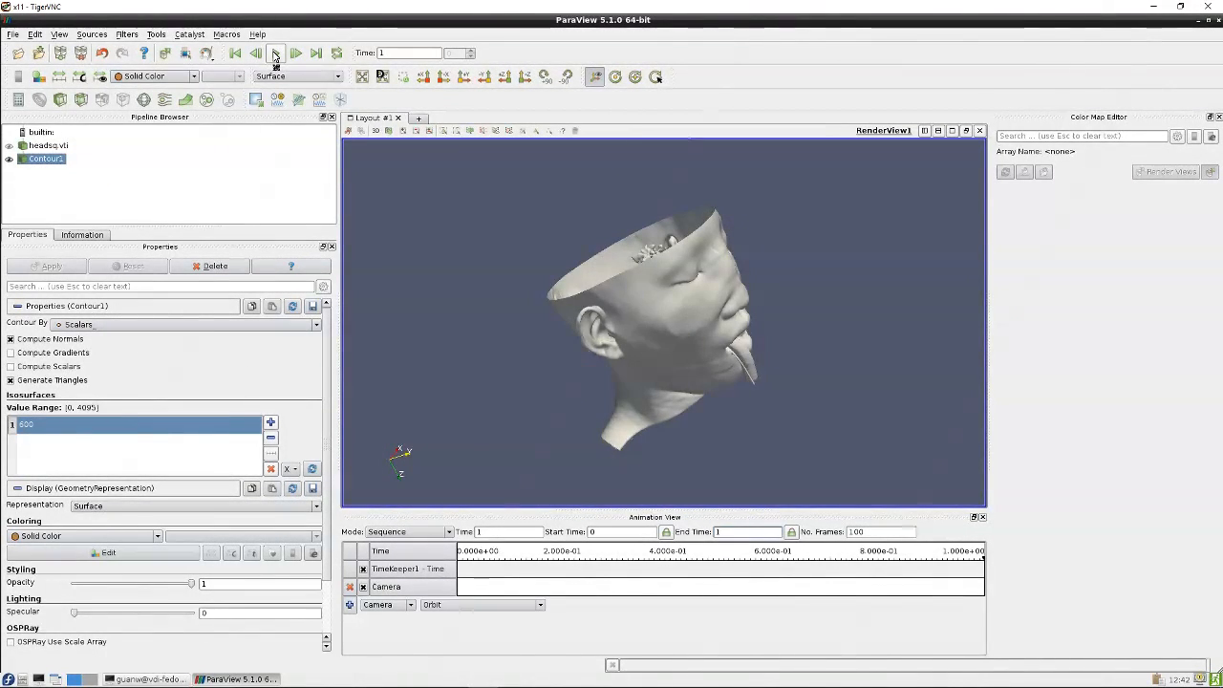
Add an animation track for Contour1's Isosurfaces property
left_click(413, 606)
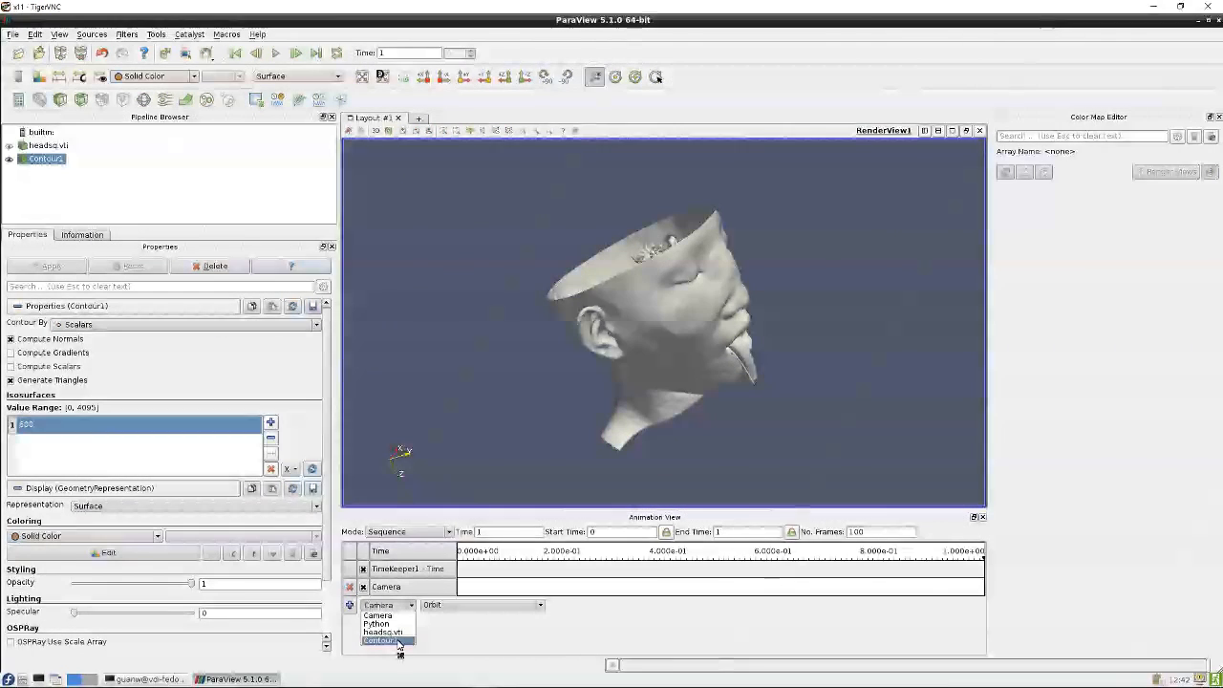
left_click(398, 642)
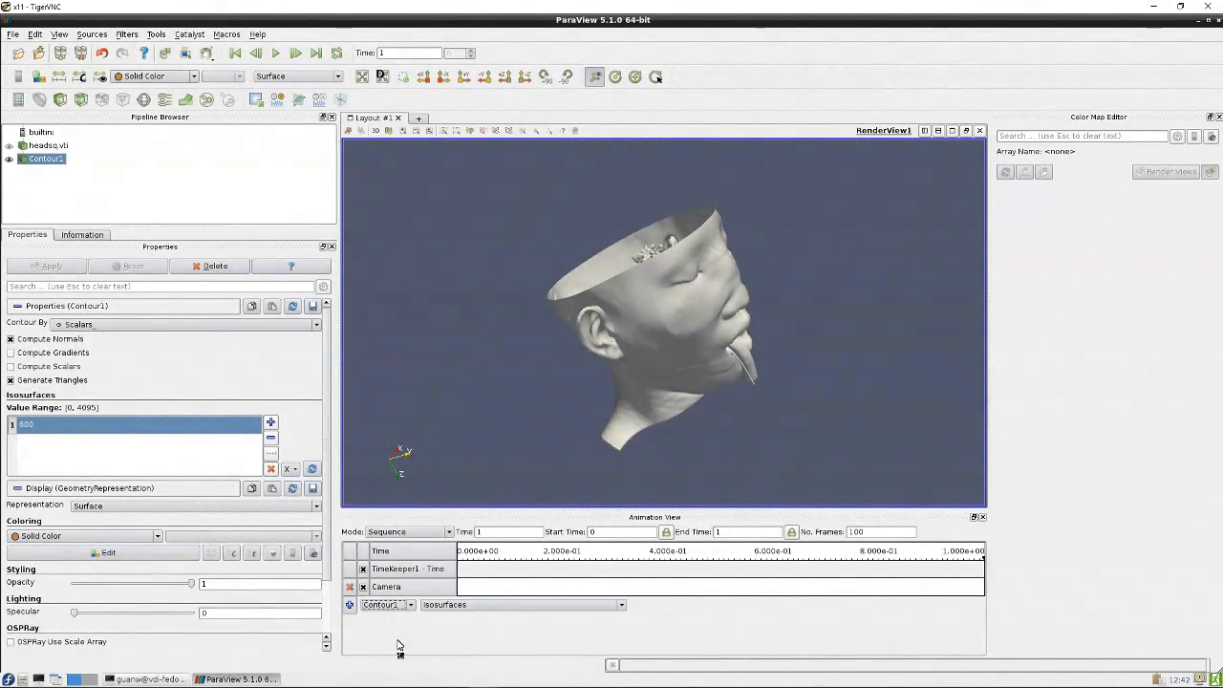
left_click(621, 607)
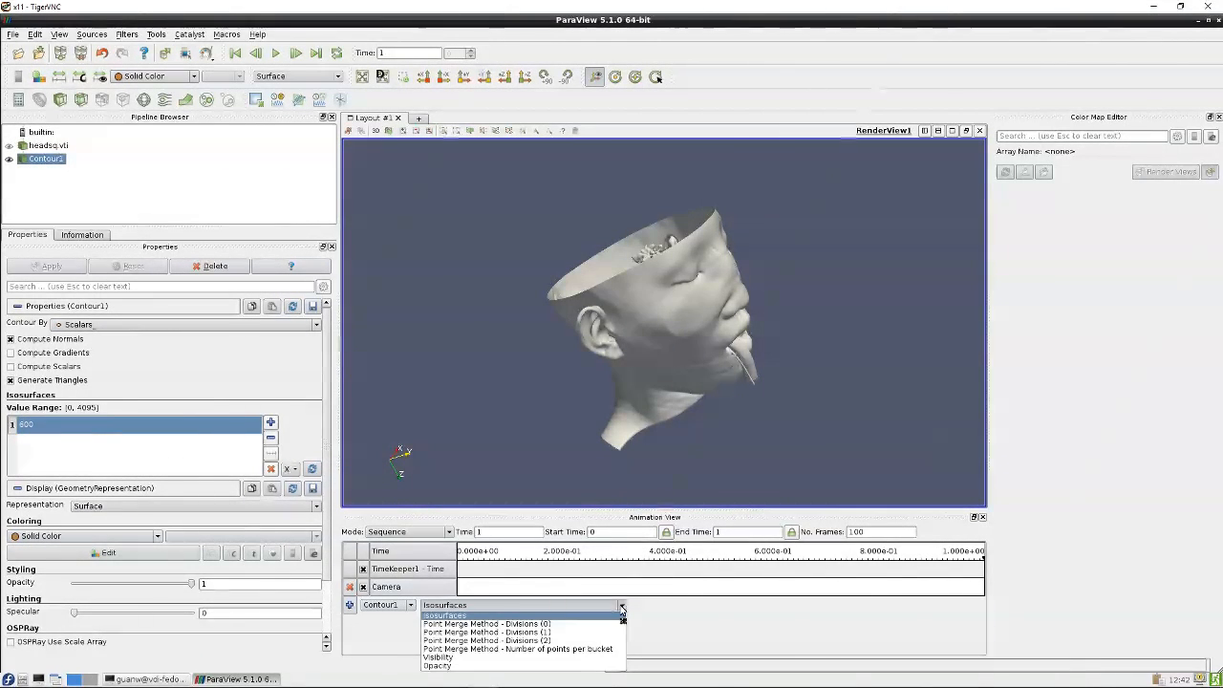
left_click(622, 619)
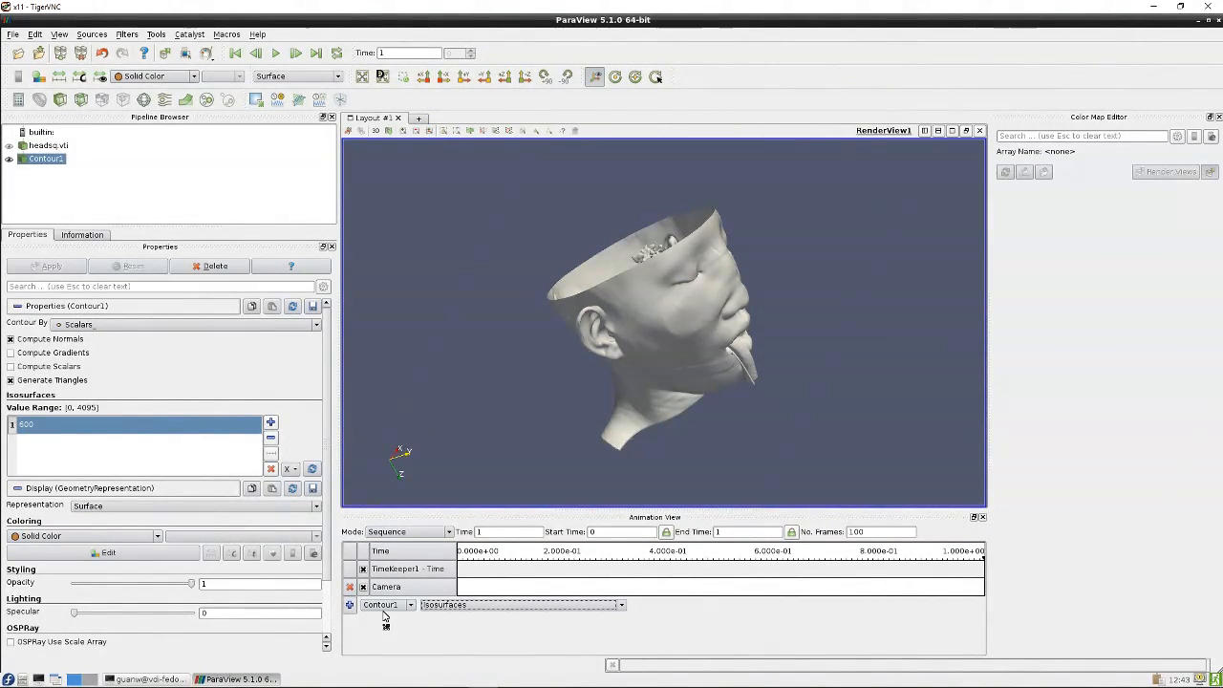
left_click(351, 605)
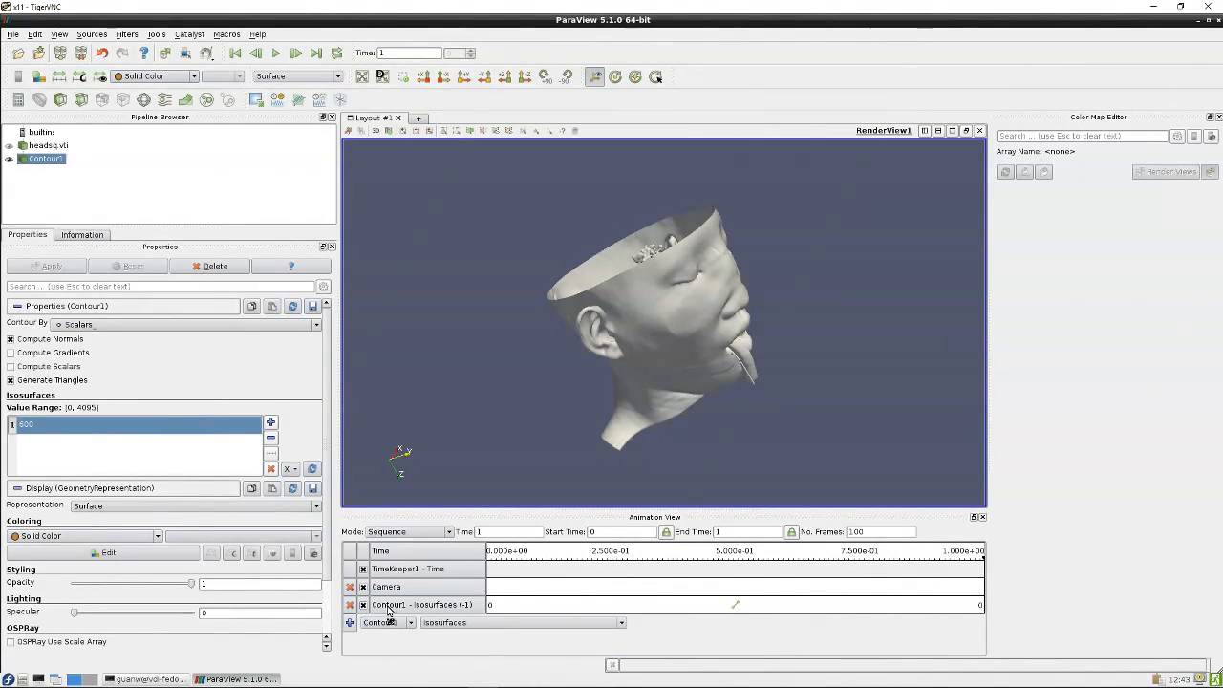
Open the isosurface track's keyframes, accept them, and play the animation
double_click(519, 605)
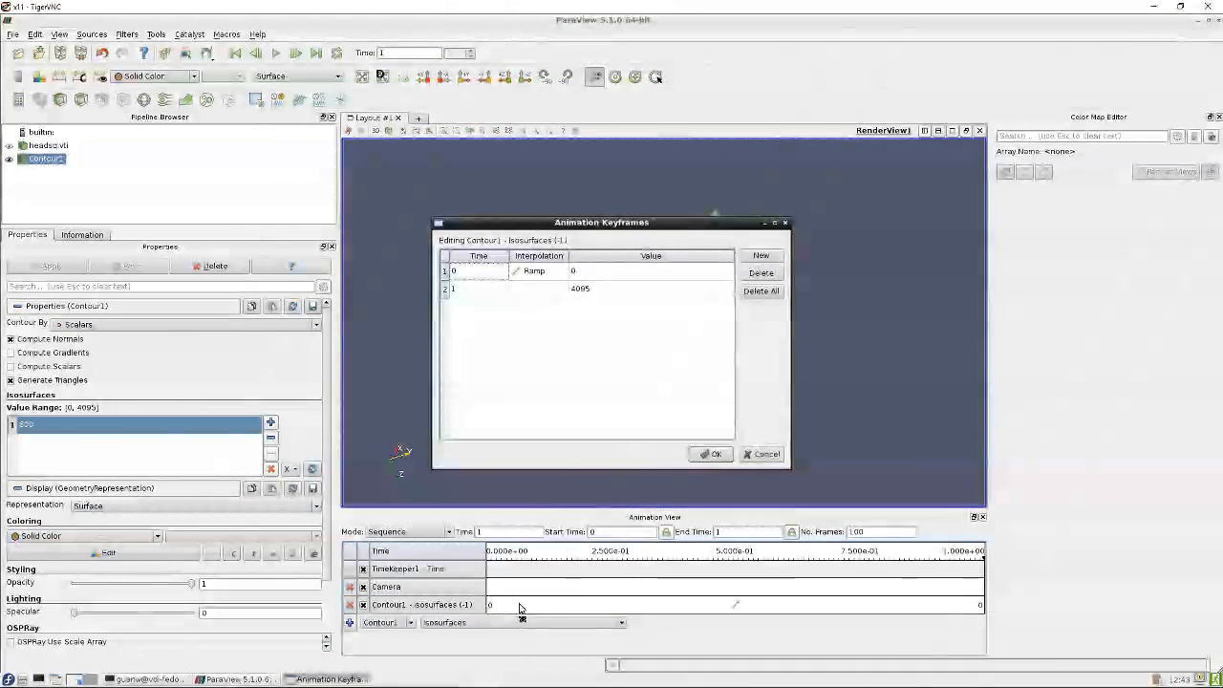
left_click(715, 454)
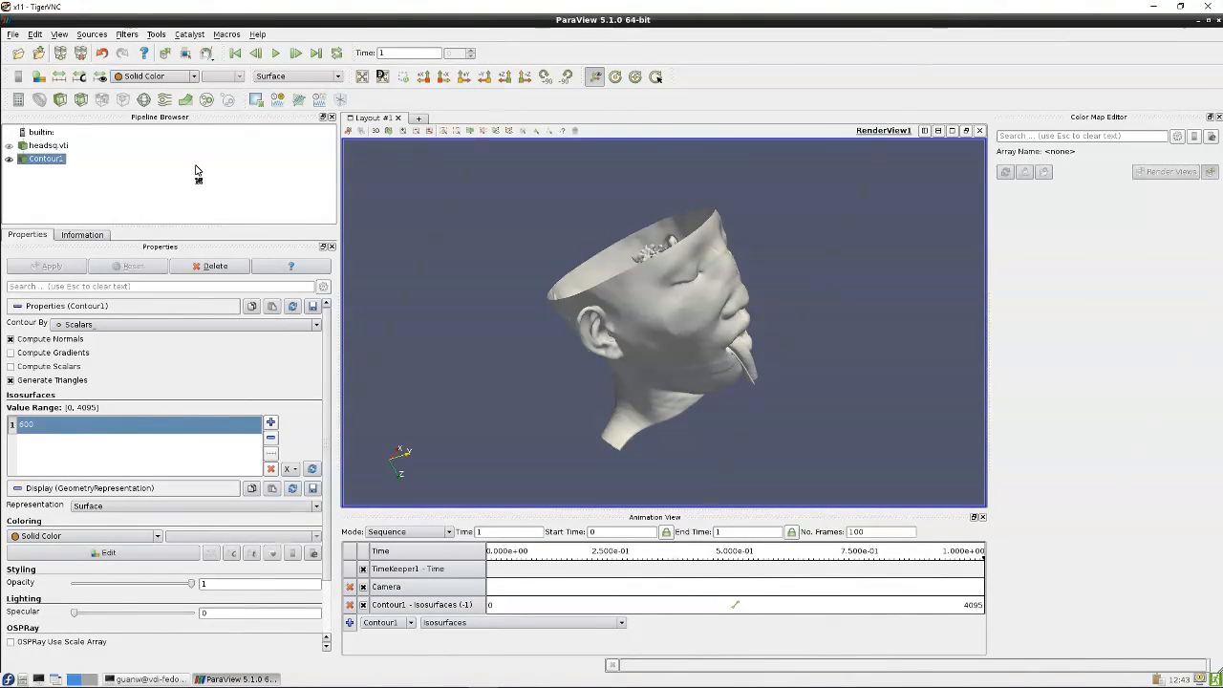
left_click(276, 54)
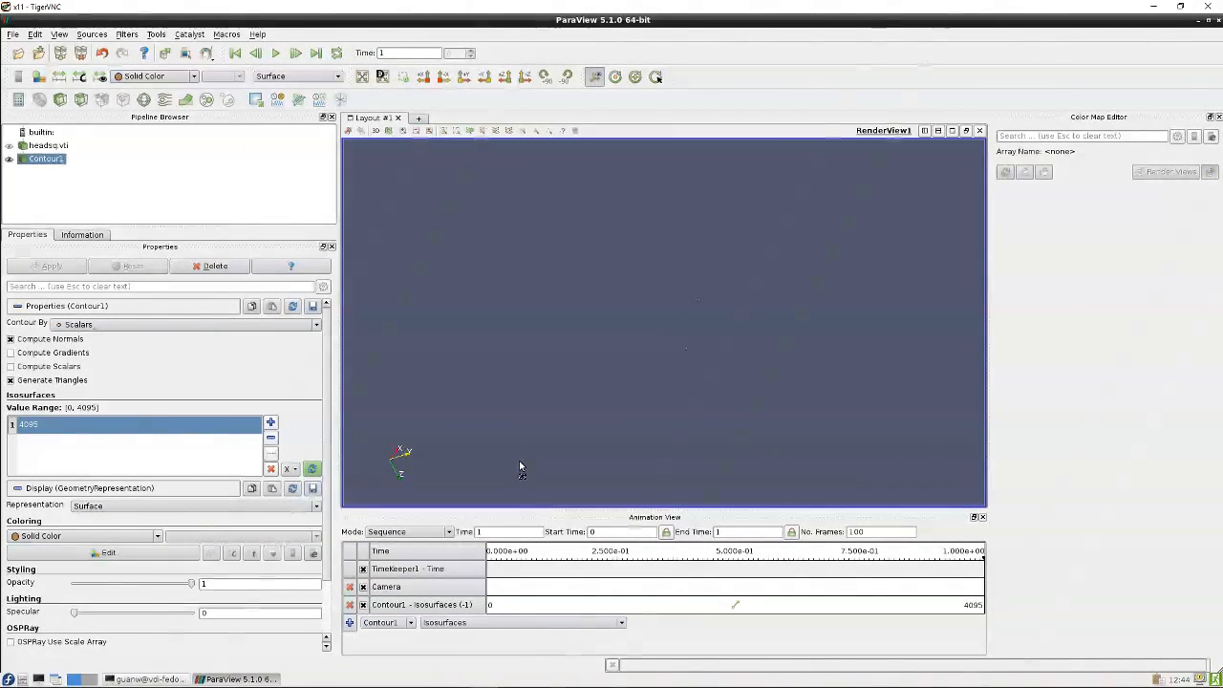
Disable the Camera animation track and play the isosurface animation alone
left_click(363, 586)
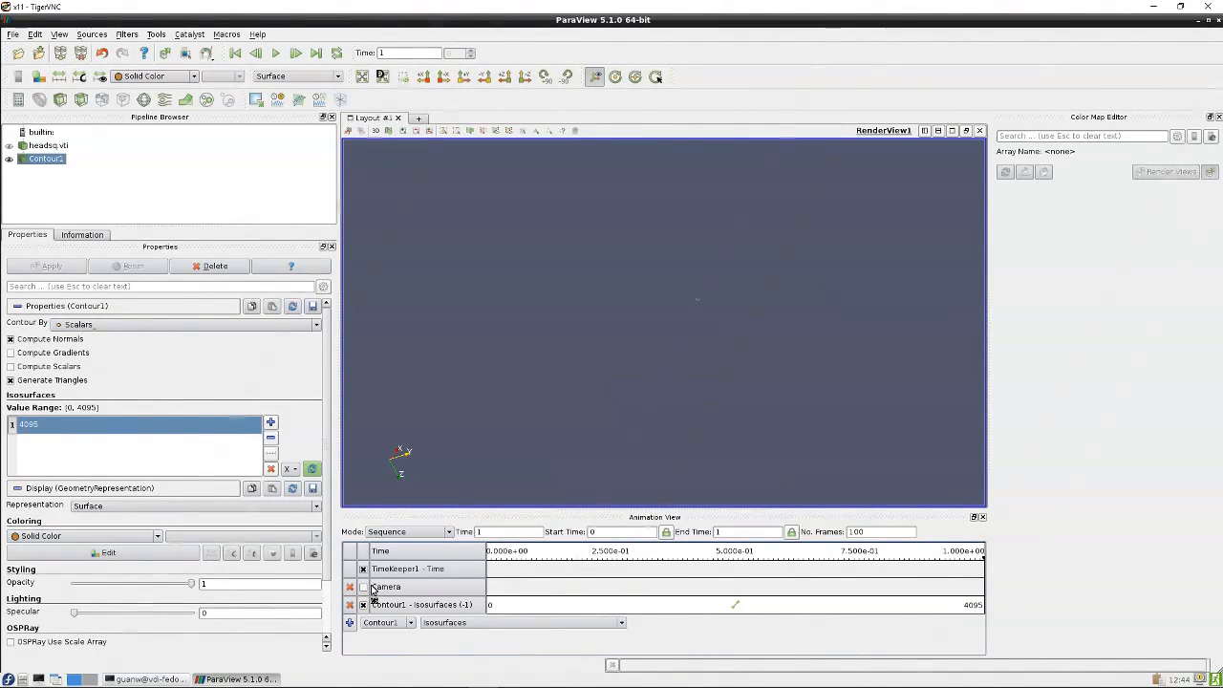
left_click(276, 53)
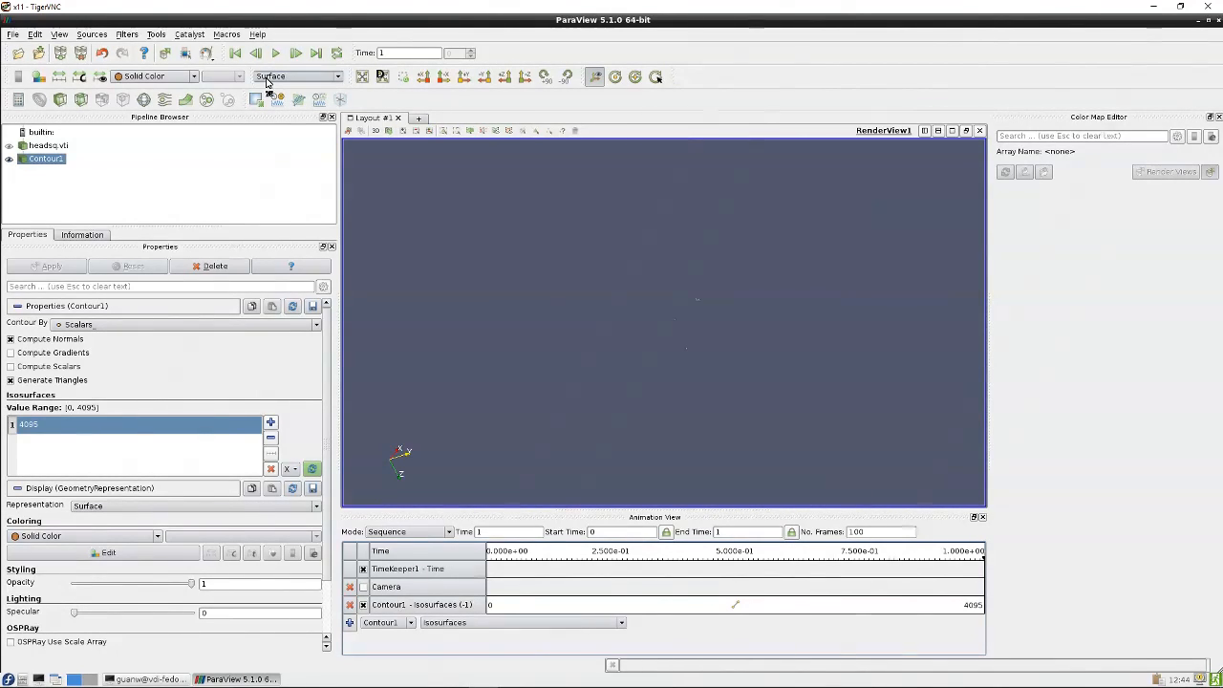
Reset the session to clear the pipeline and animation tracks
mouse_move(1173, 672)
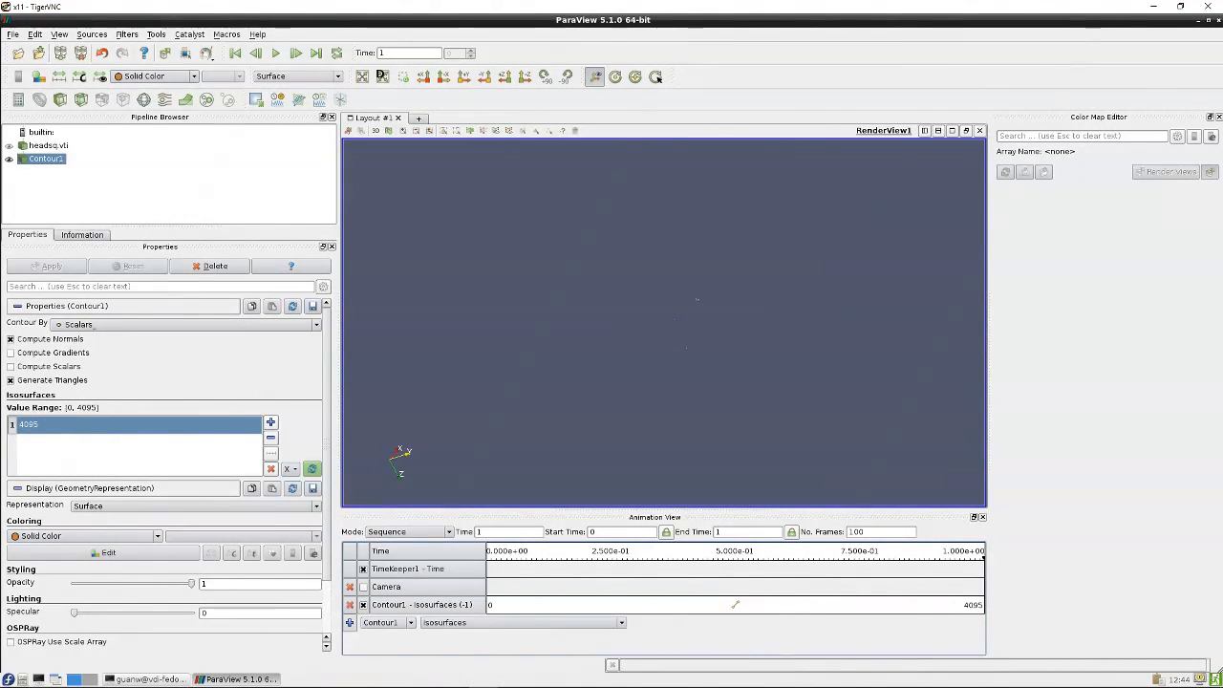
left_click(36, 35)
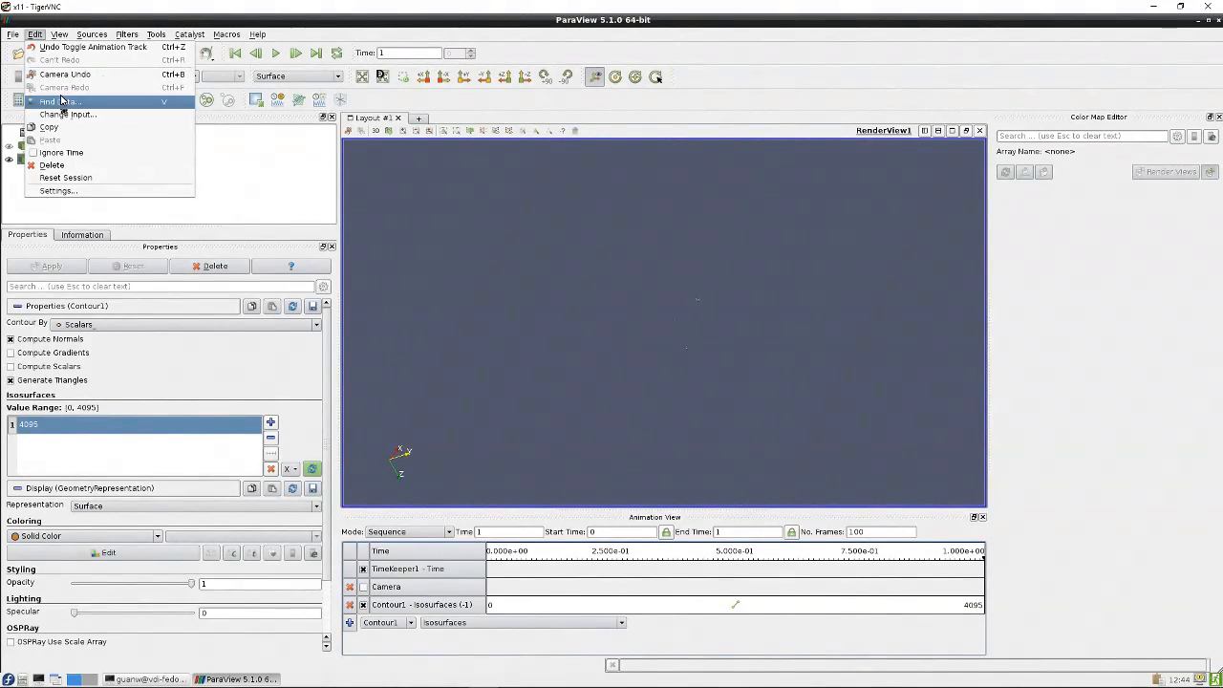
left_click(66, 178)
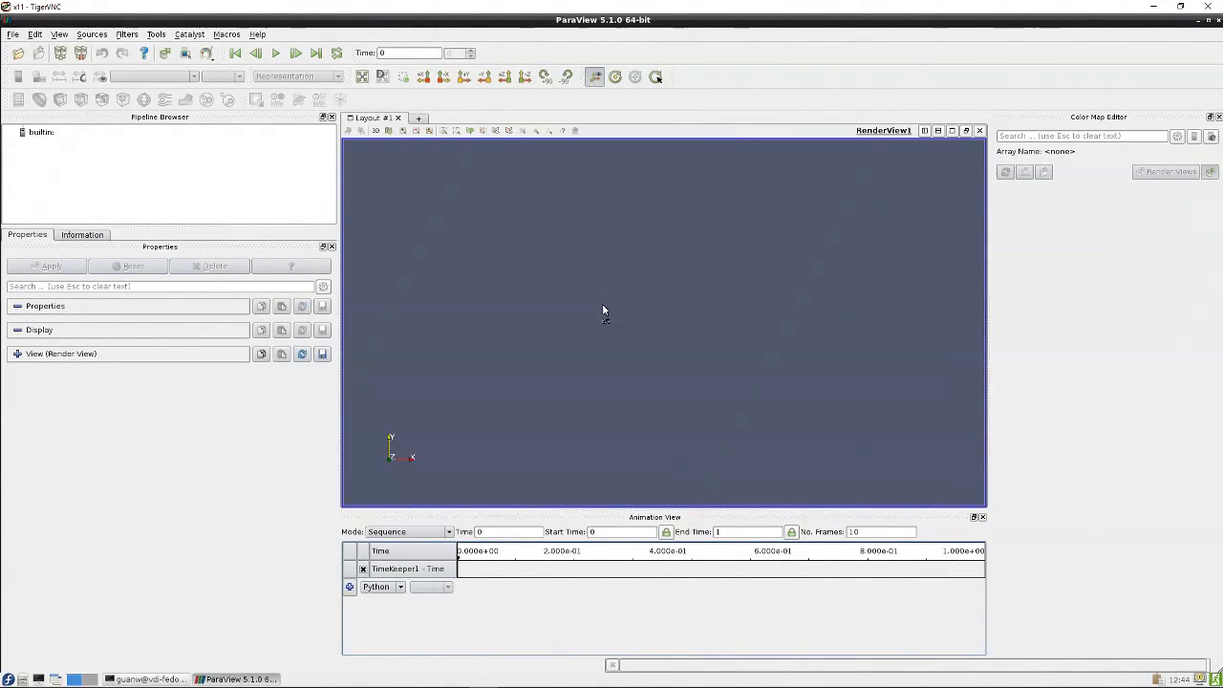
Switch to the terminal and list the files in the ss2015 directory
left_click(148, 678)
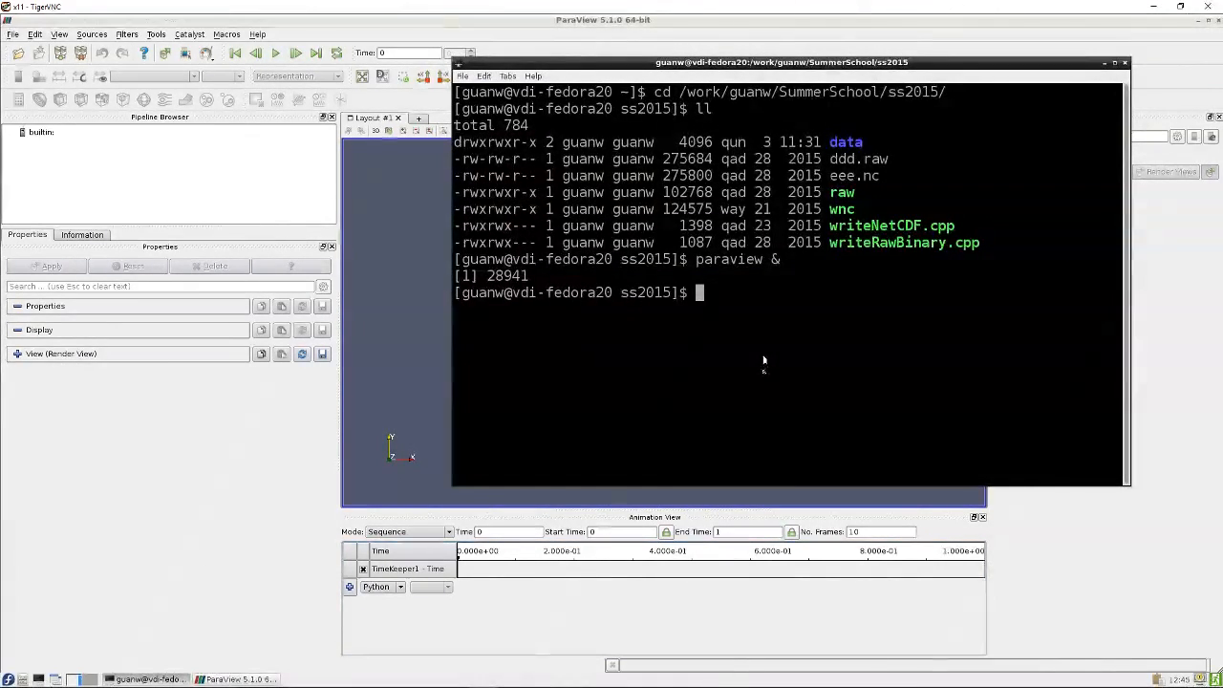
type("ll")
key("Return")
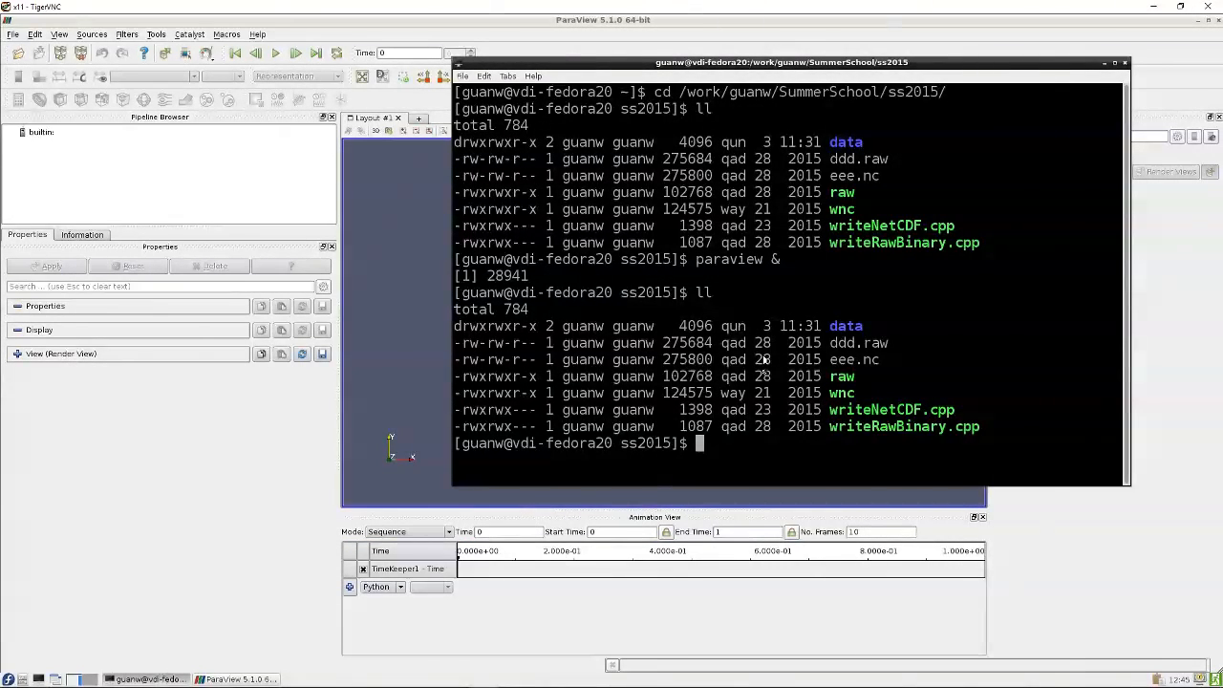
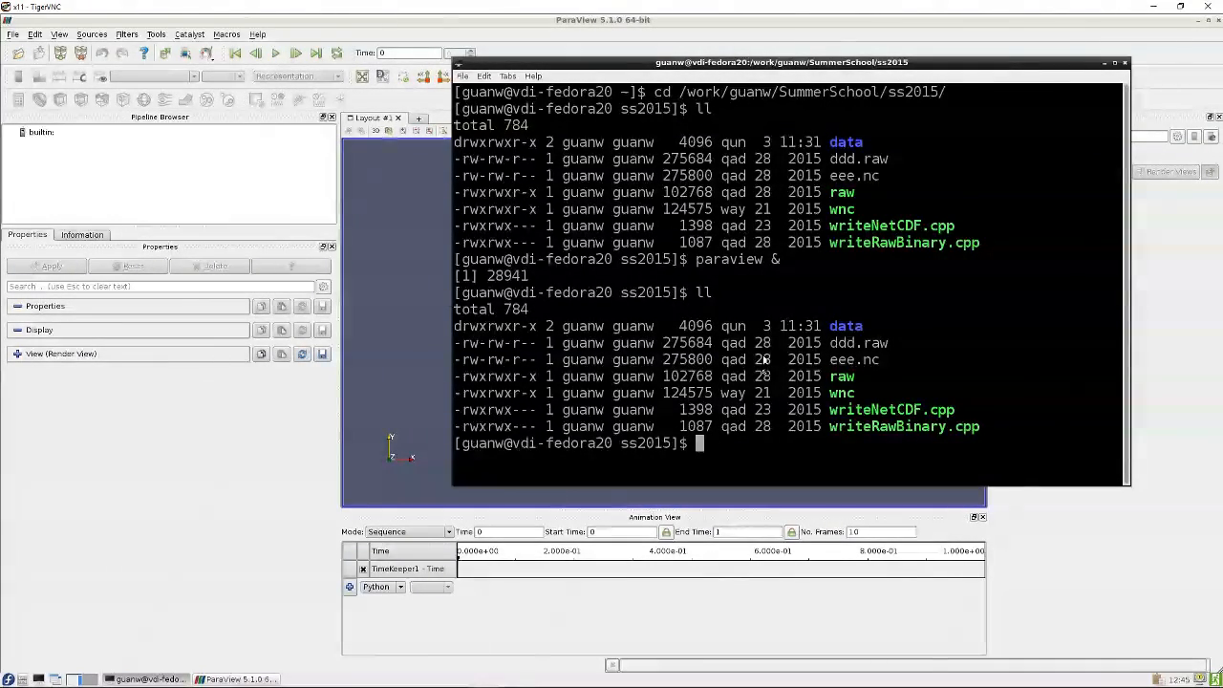
Open writeRawBinary.cpp in the less pager from the ss2015 directory
type("less ")
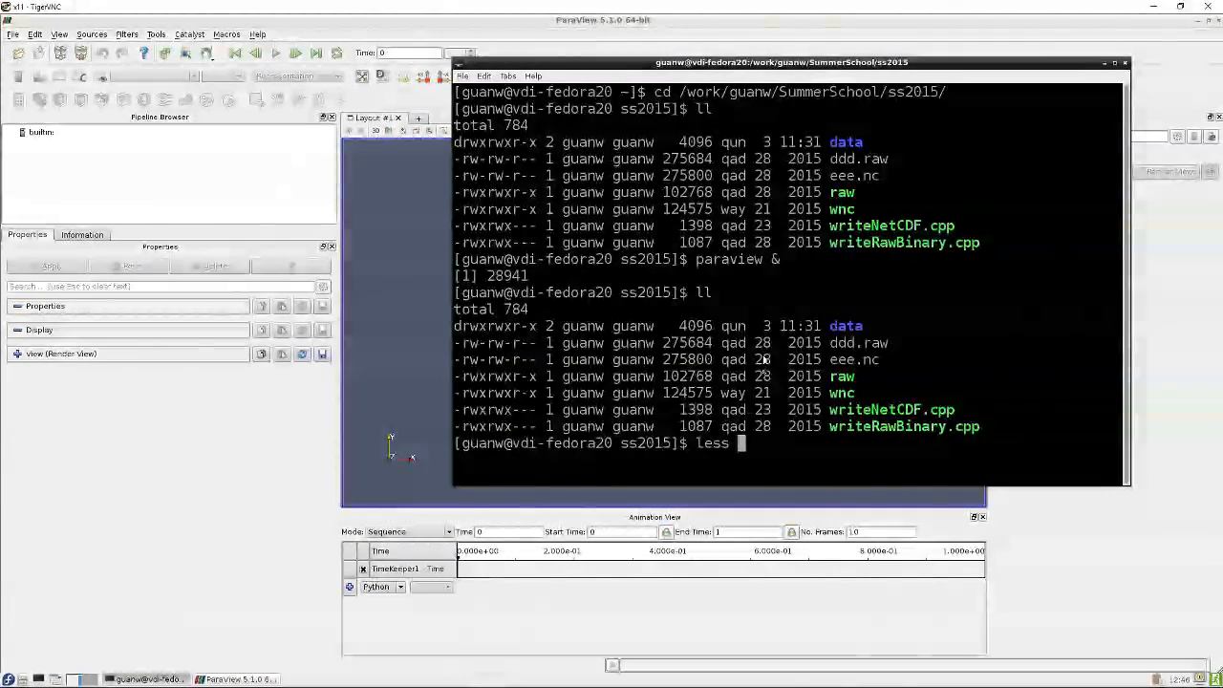
type("write")
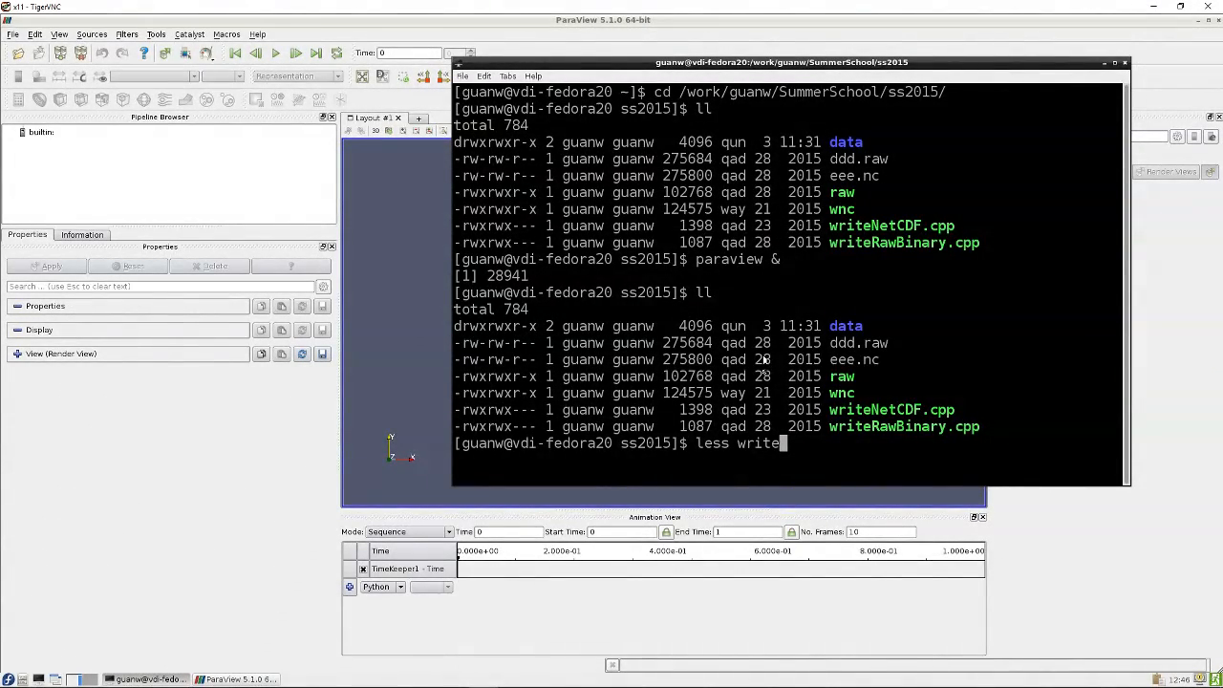
type("R")
key("Tab")
key("Return")
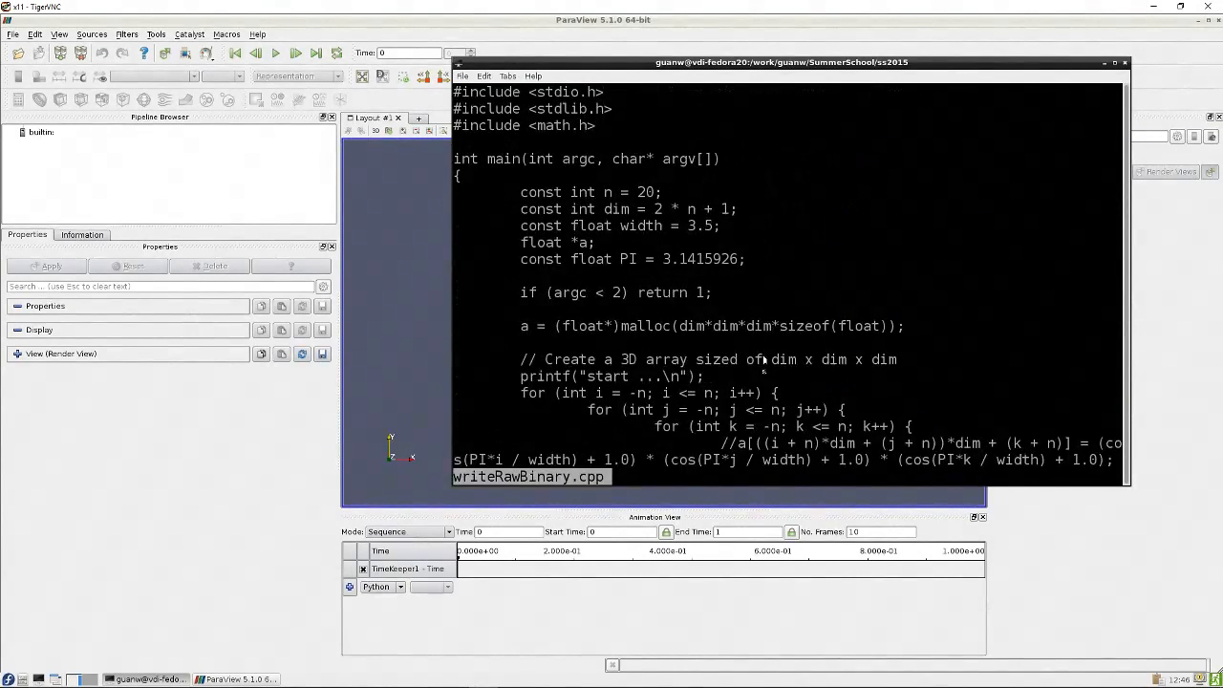
Maximize the terminal and examine the nested loops and the array size allocation in the source
left_click(1119, 65)
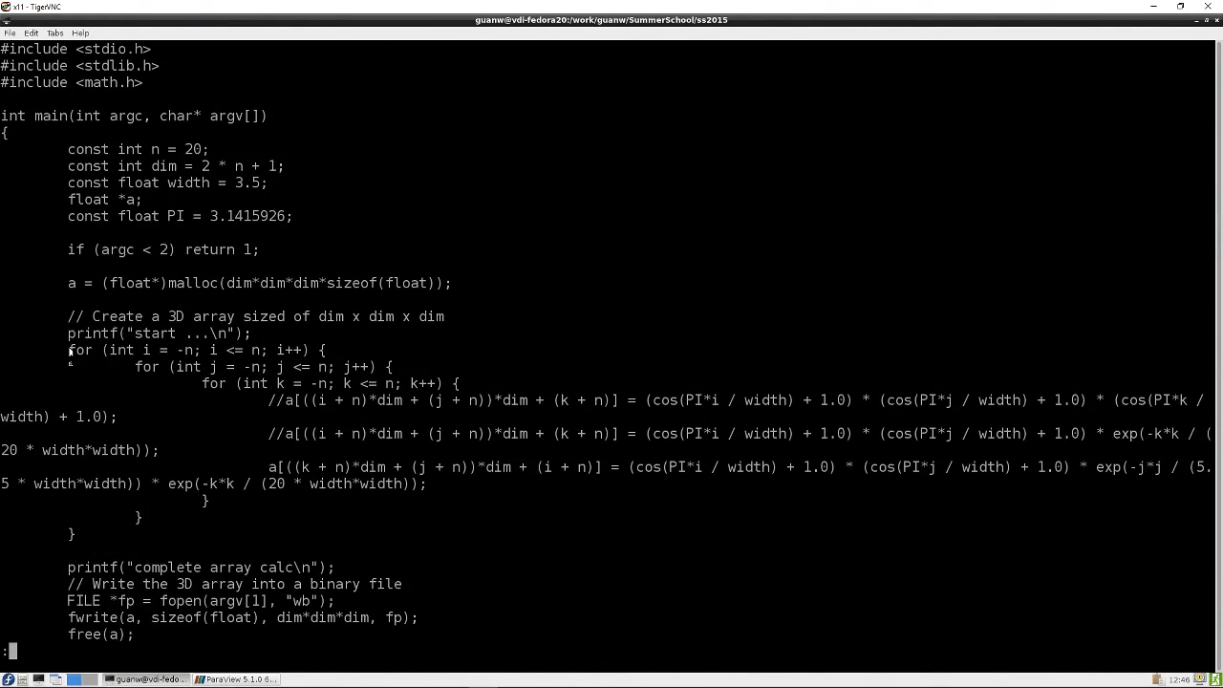
left_click_drag(69, 350, 480, 381)
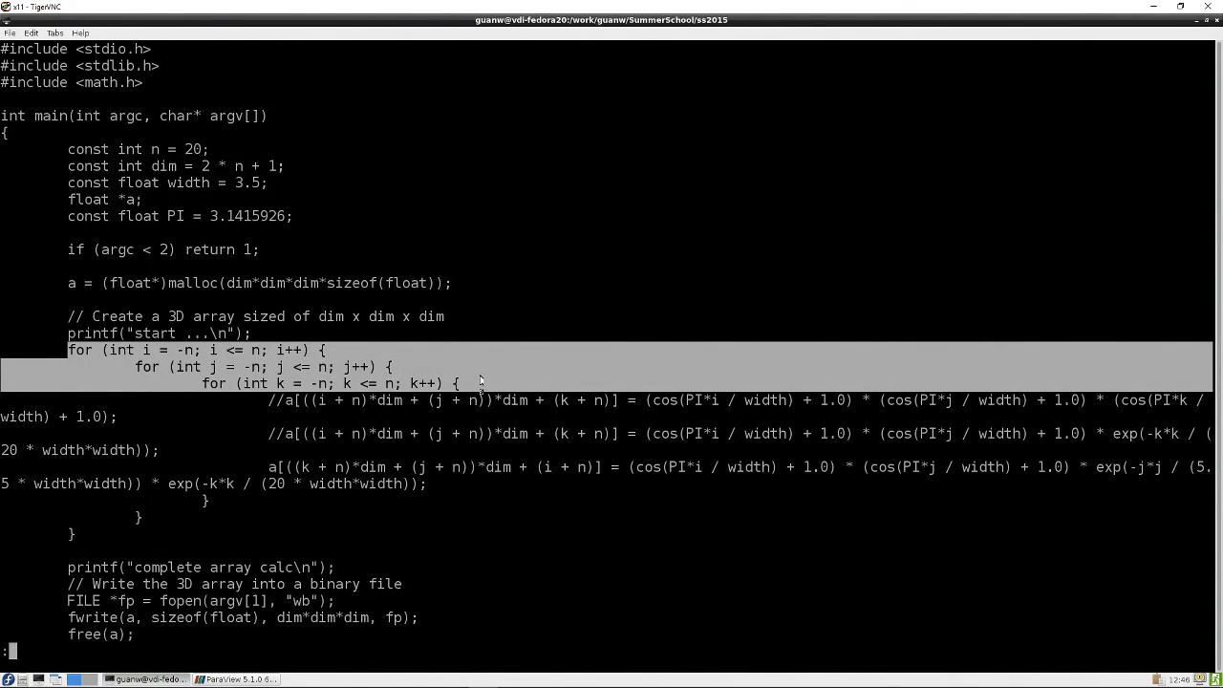
left_click(181, 350)
double_click(183, 350)
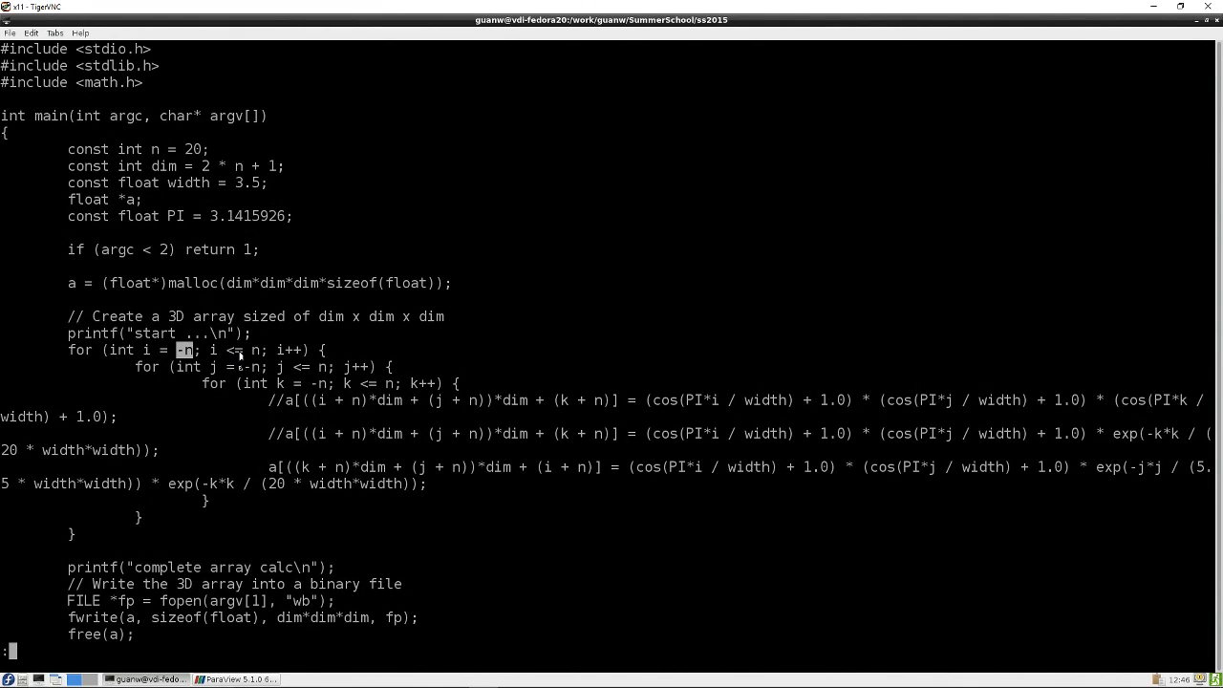
left_click(143, 351)
left_click_drag(144, 351, 309, 350)
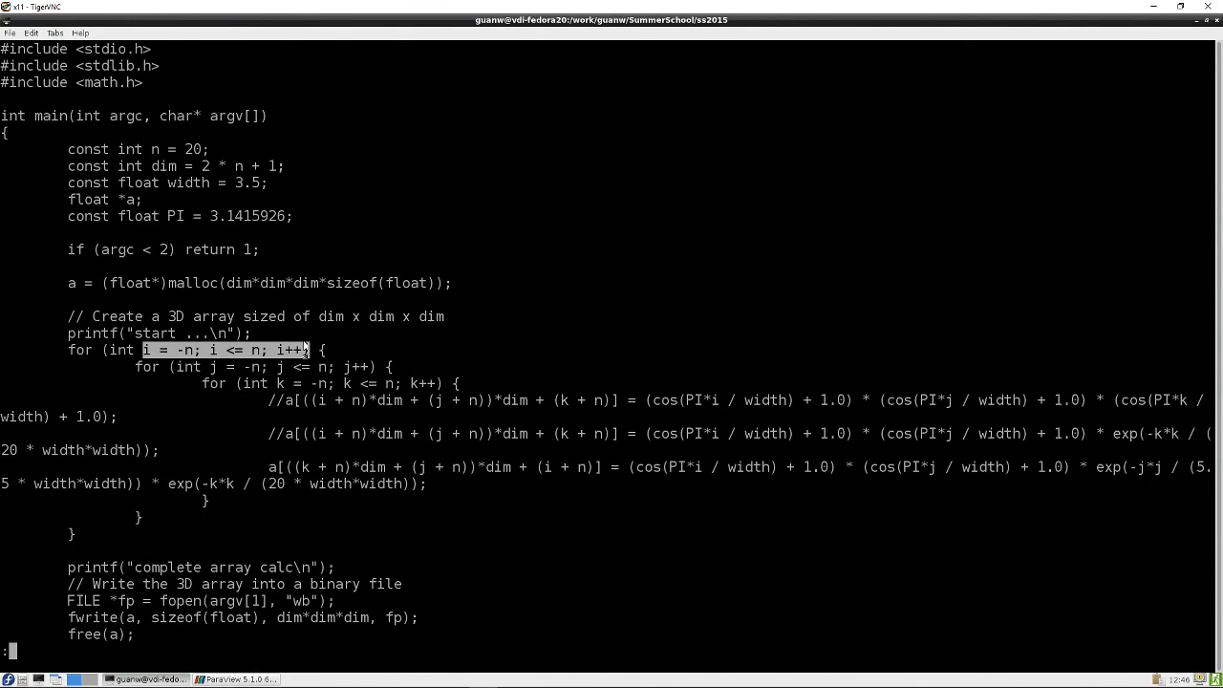
left_click_drag(184, 368, 389, 367)
left_click_drag(244, 384, 445, 383)
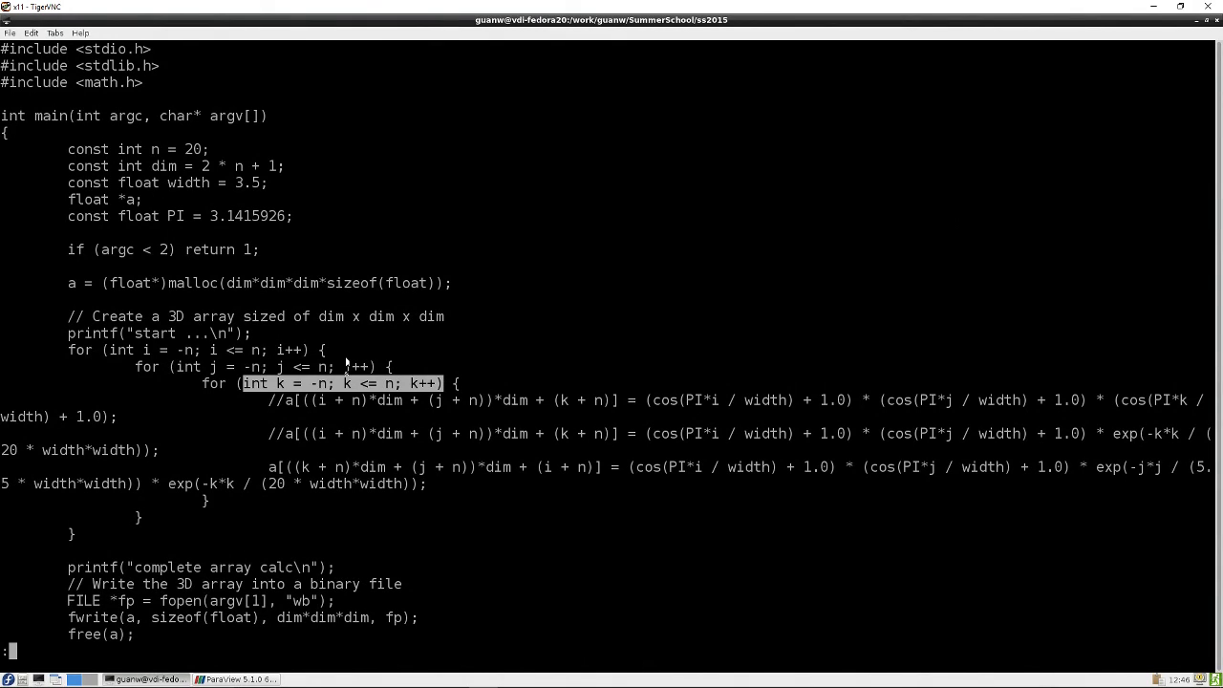
left_click(251, 384)
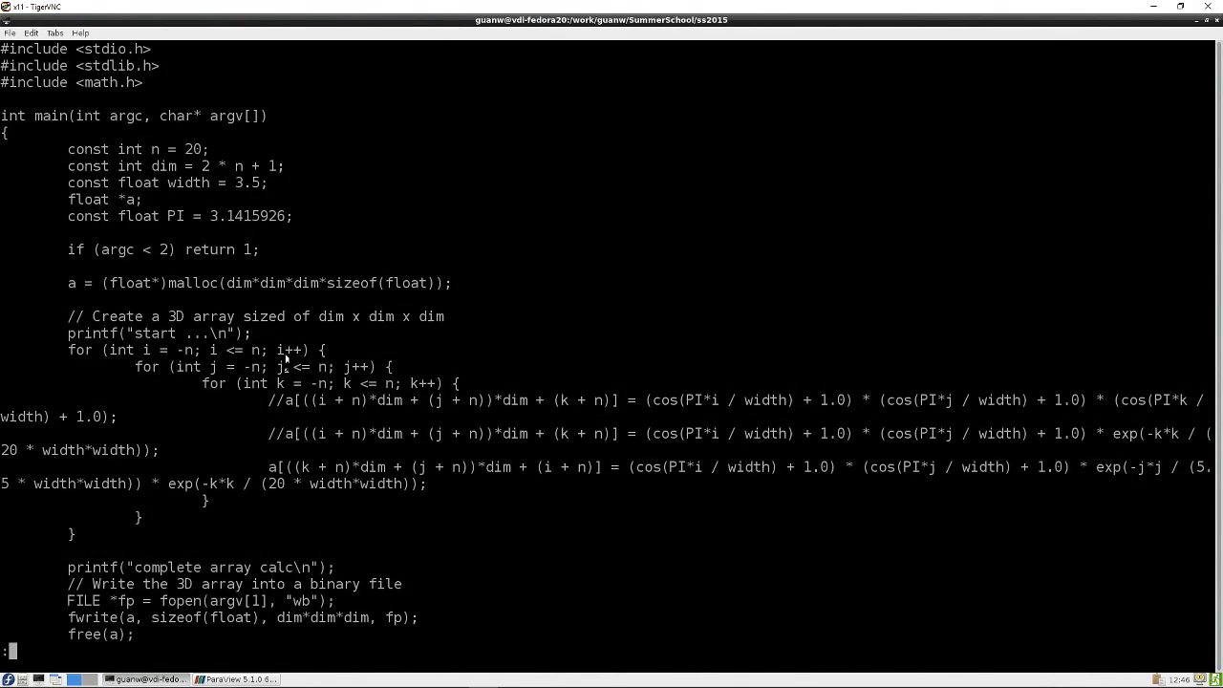
double_click(70, 284)
left_click_drag(227, 282, 318, 285)
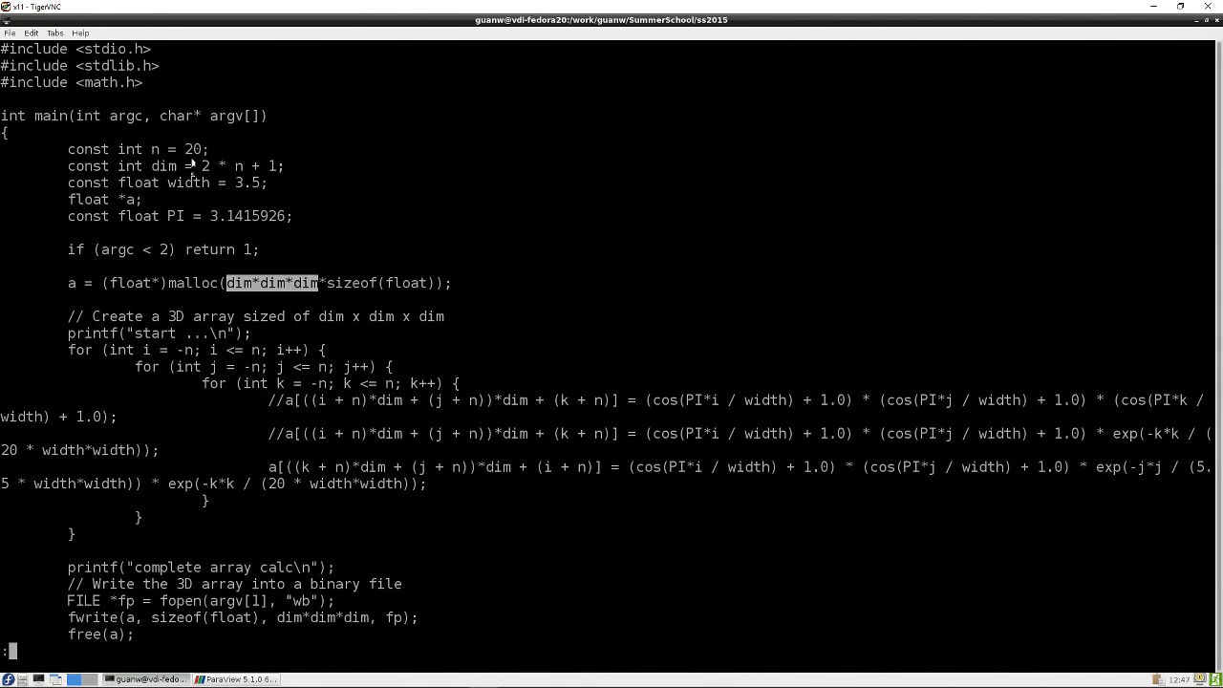
left_click_drag(151, 166, 277, 167)
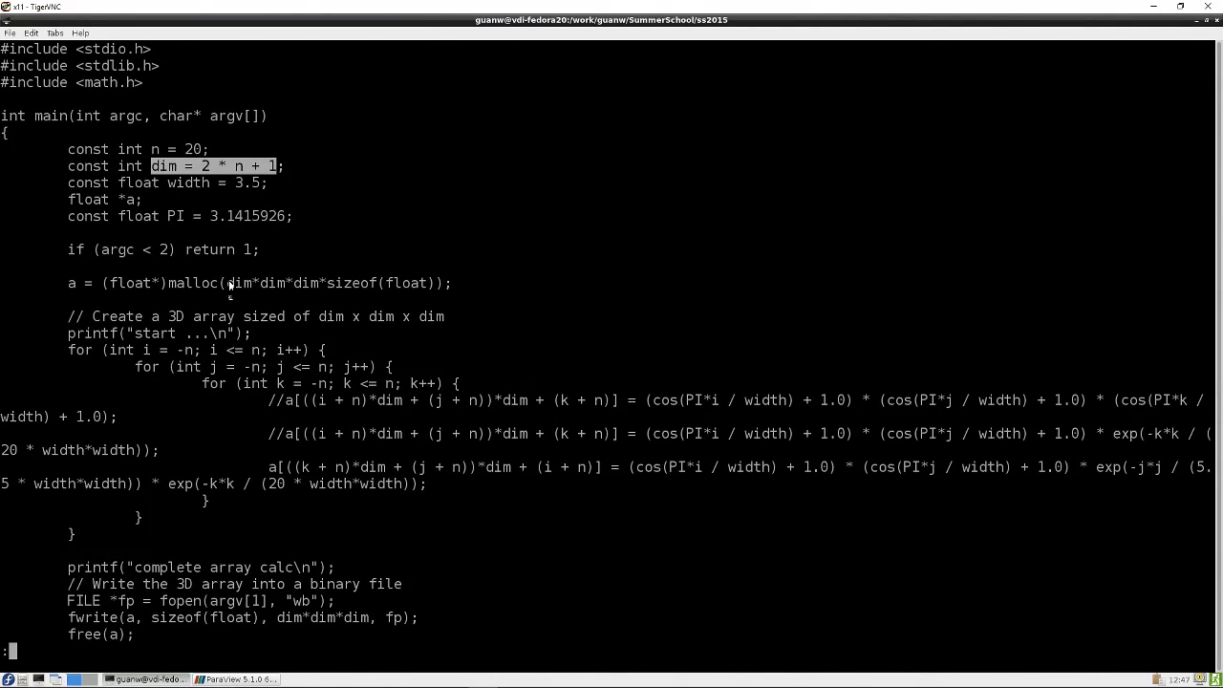
left_click_drag(227, 283, 332, 283)
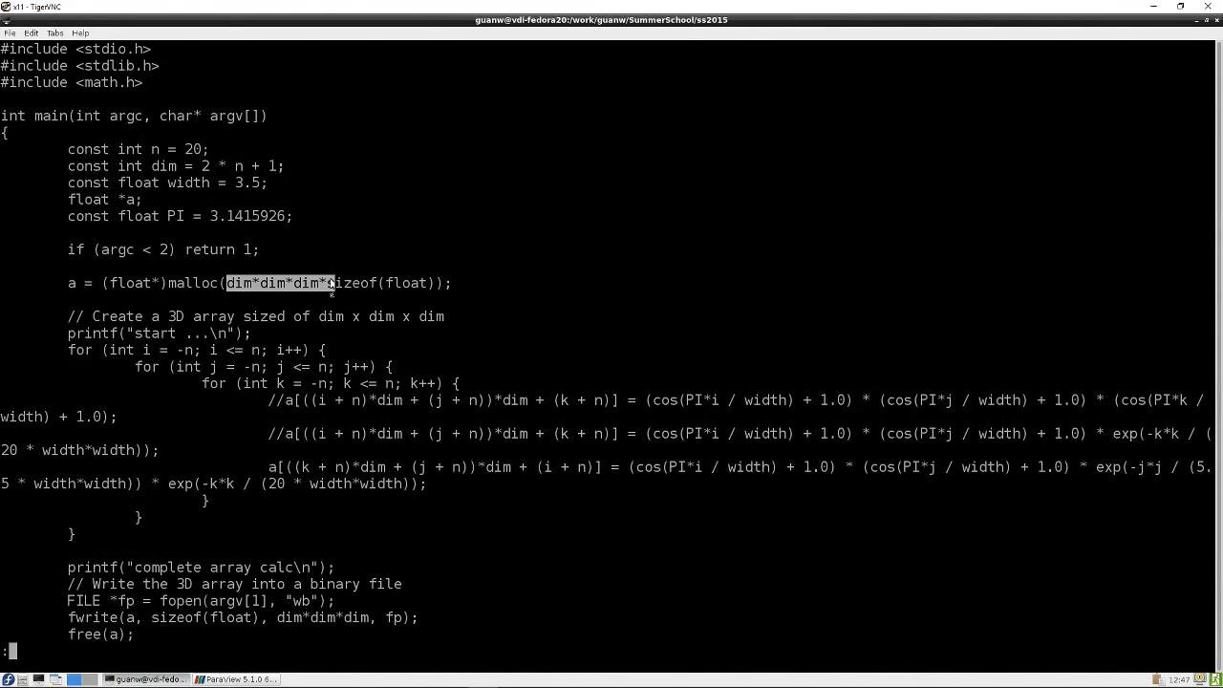
left_click(70, 285)
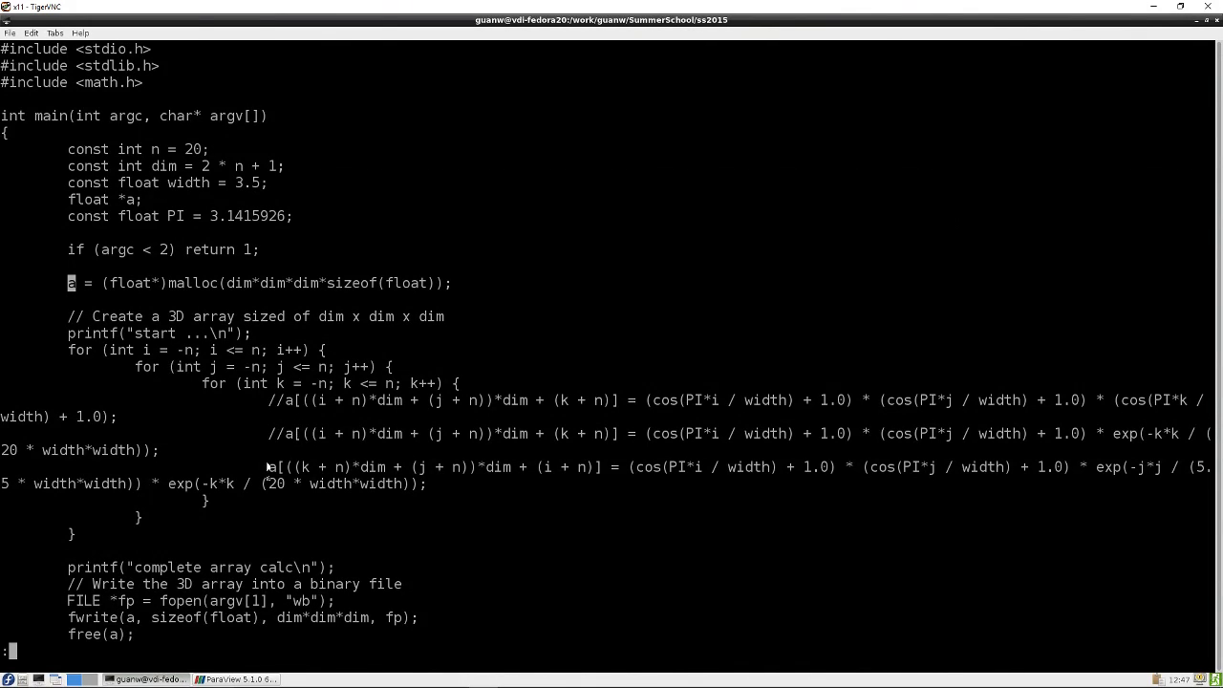
Examine the array value formula and the fwrite call that writes the binary file
left_click(269, 404)
left_click_drag(269, 402, 345, 455)
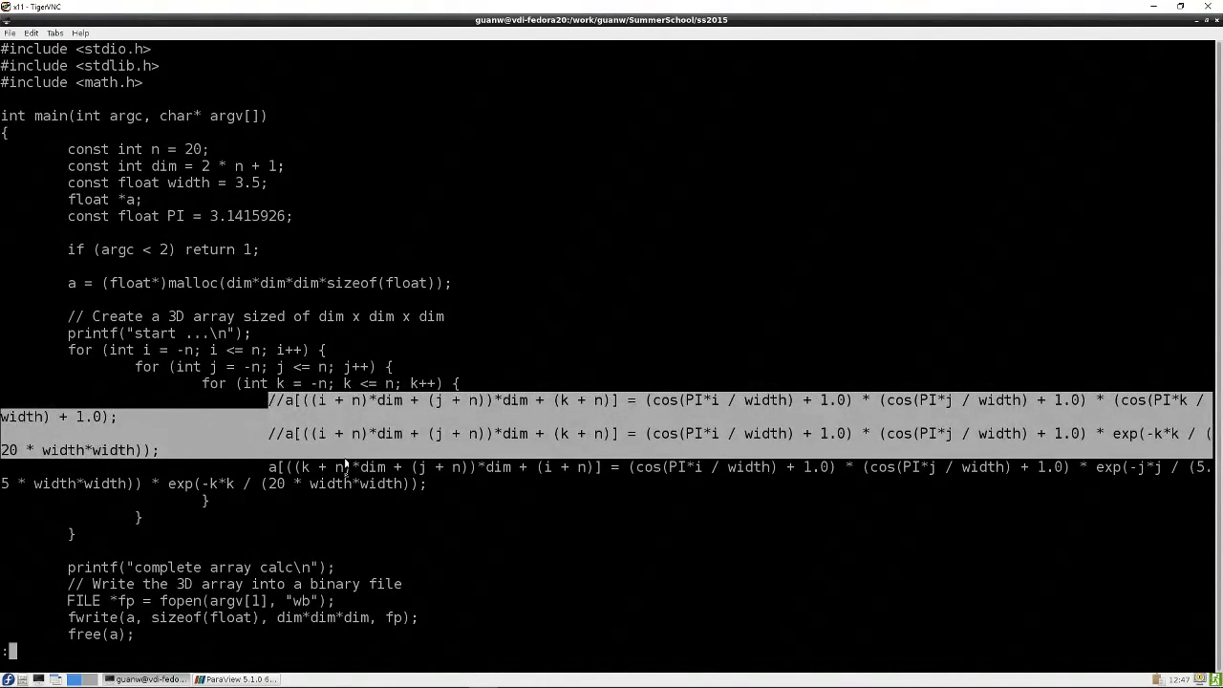
left_click(271, 468)
left_click_drag(272, 468, 430, 483)
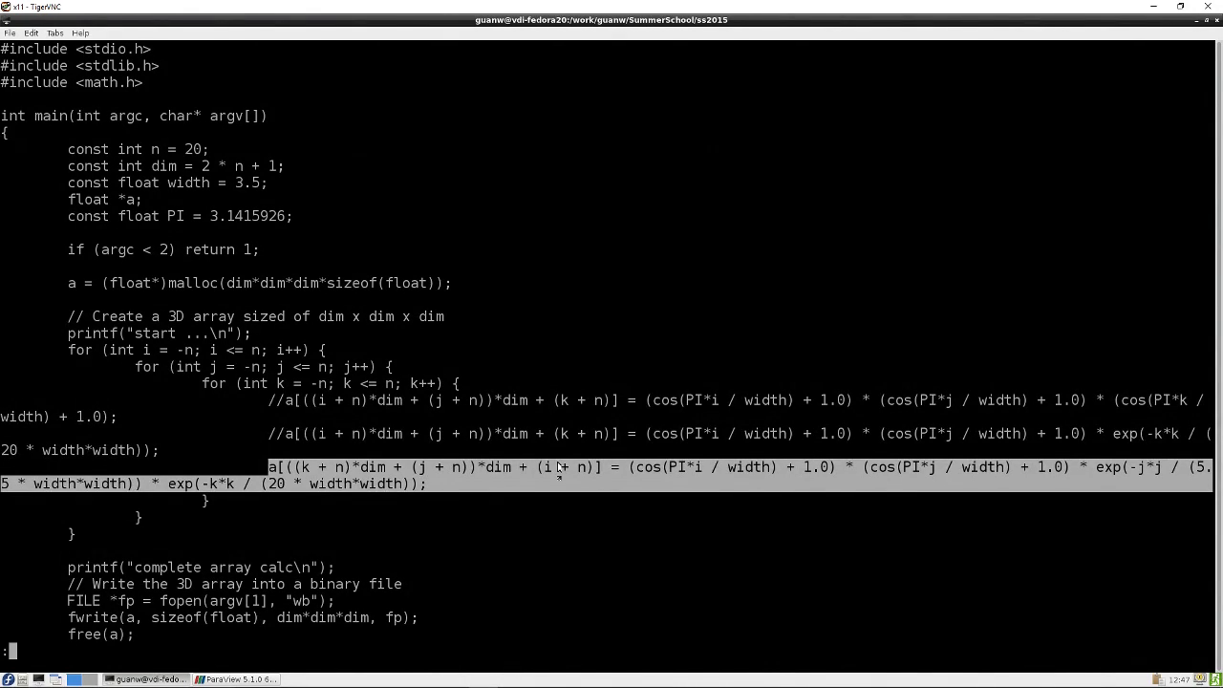
left_click_drag(609, 468, 273, 470)
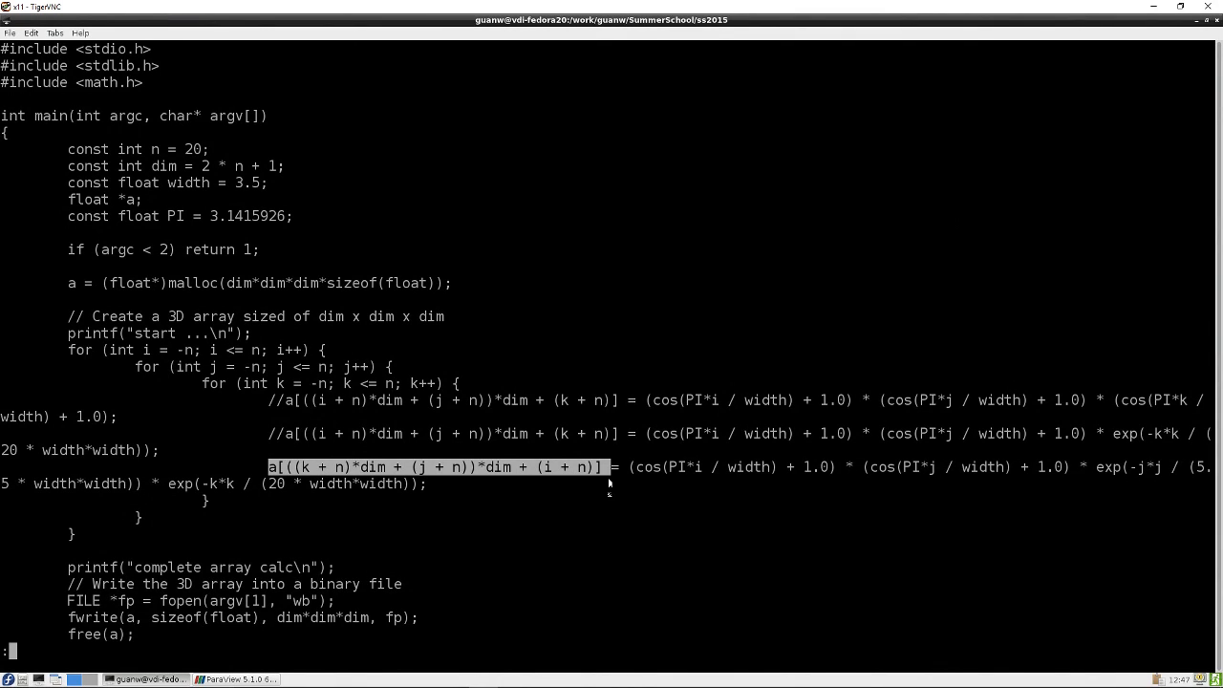
left_click_drag(628, 467, 414, 483)
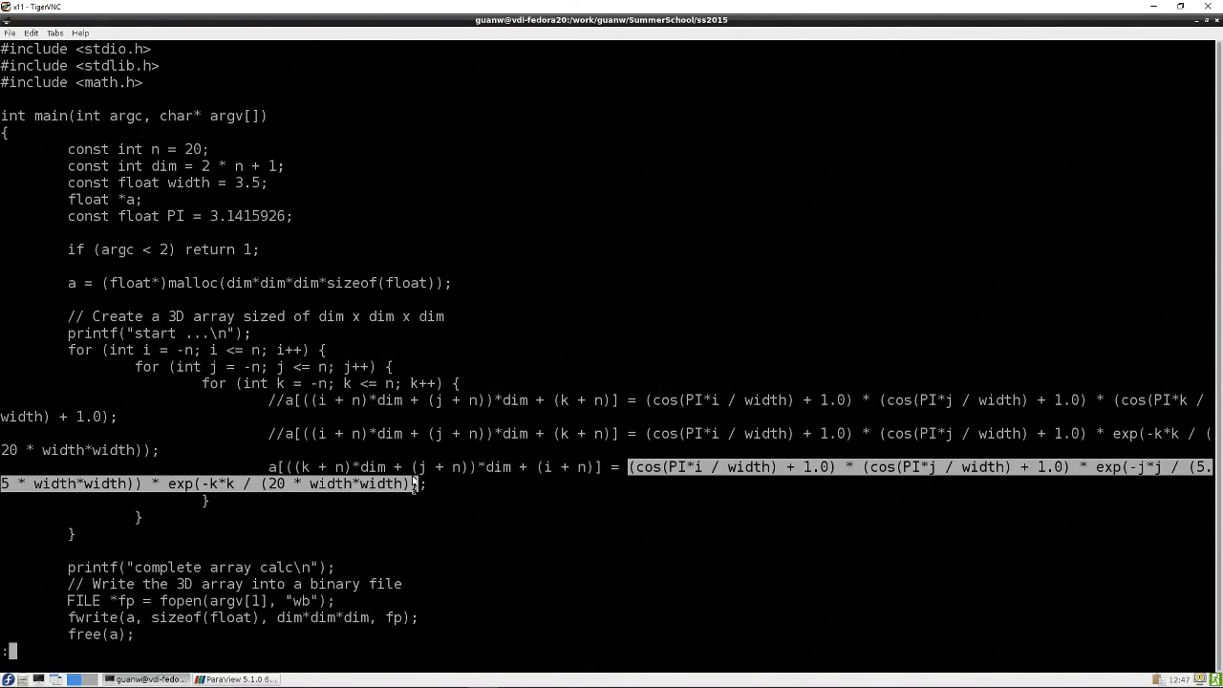
left_click(704, 469)
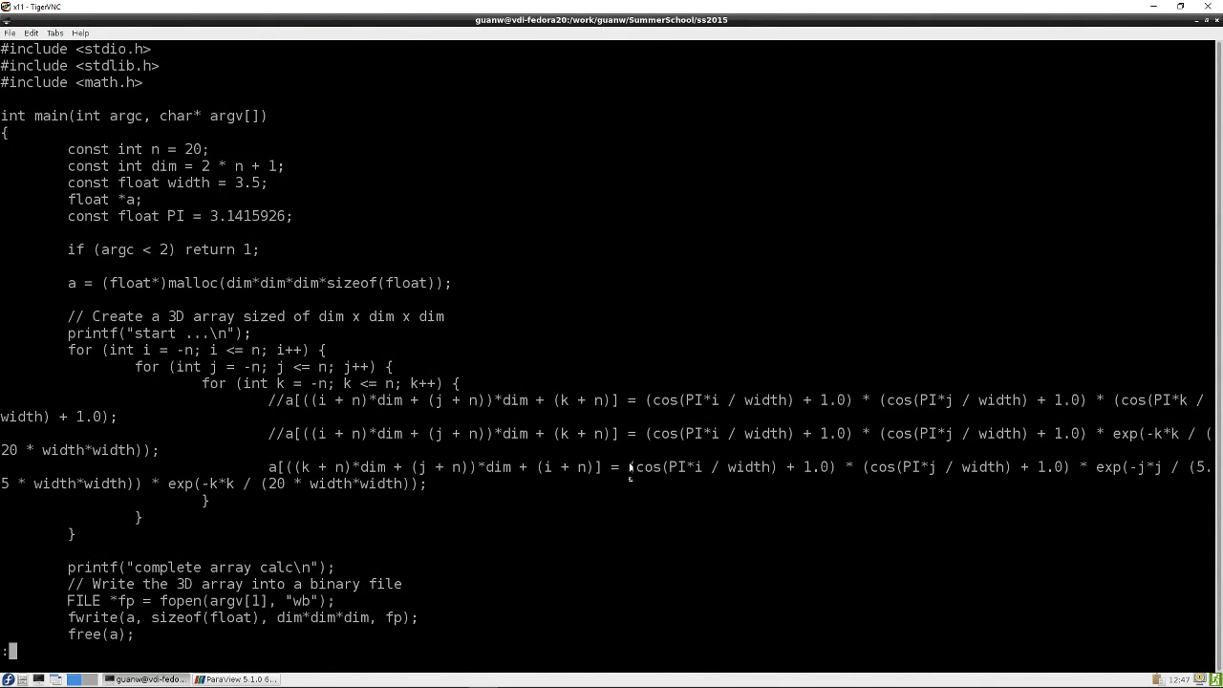
left_click_drag(630, 468, 420, 485)
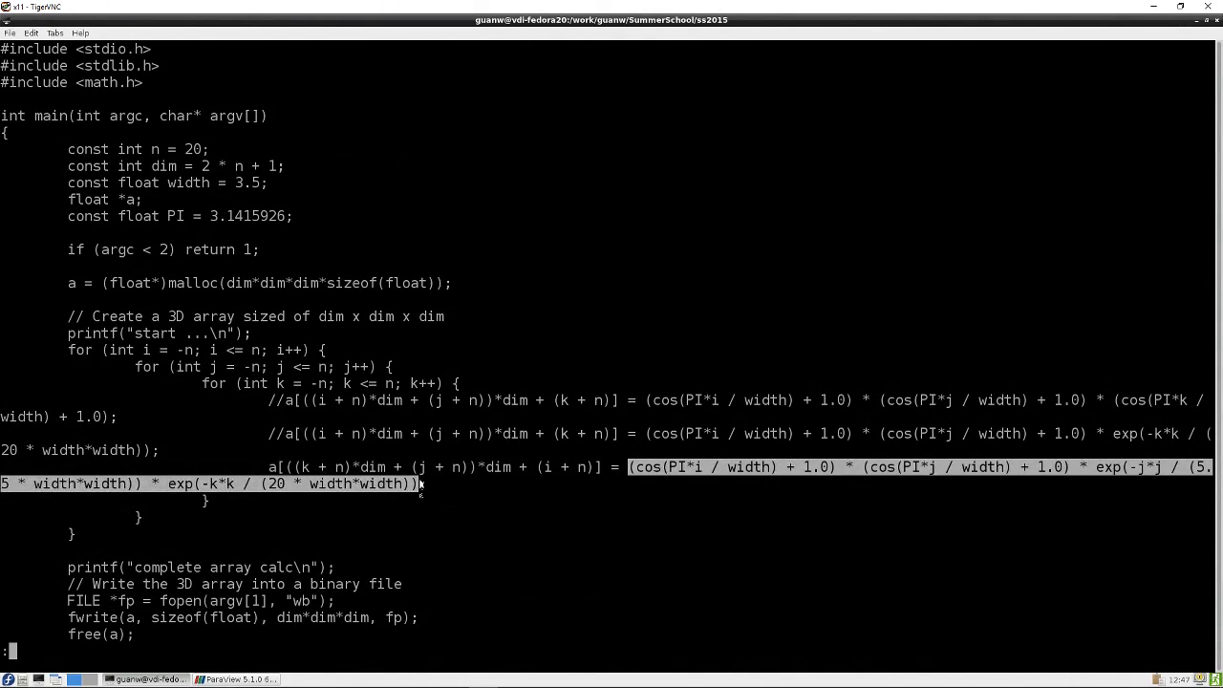
left_click(378, 517)
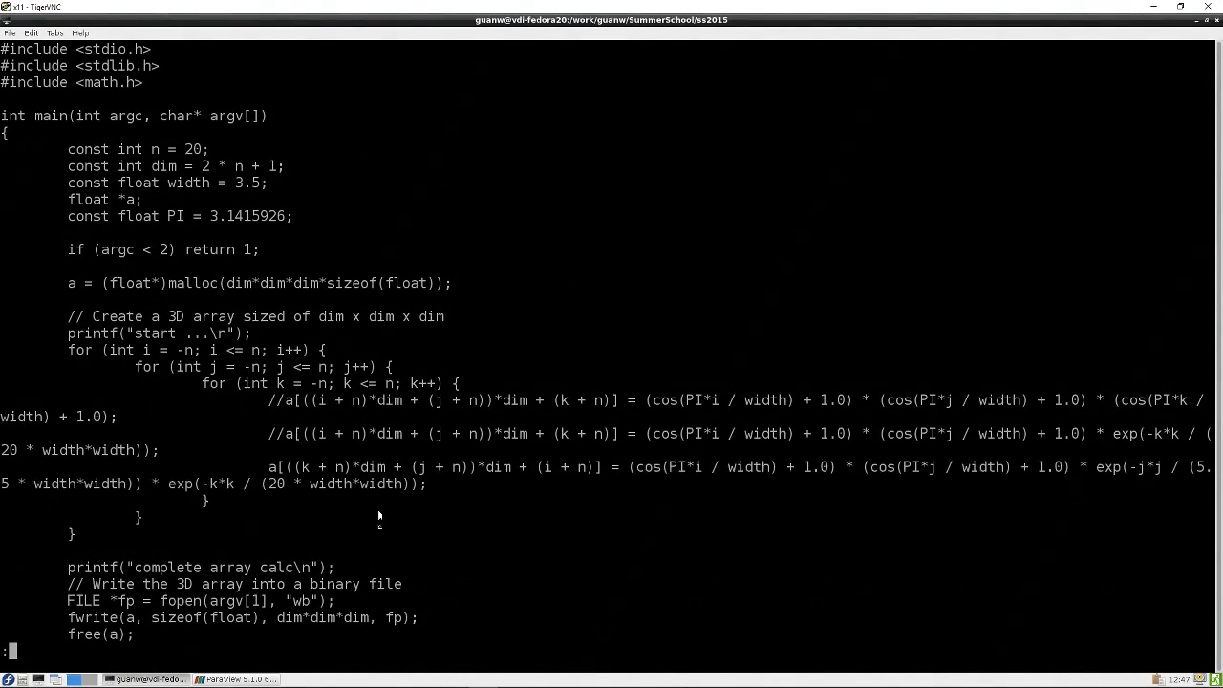
left_click(274, 468)
left_click_drag(69, 600, 260, 602)
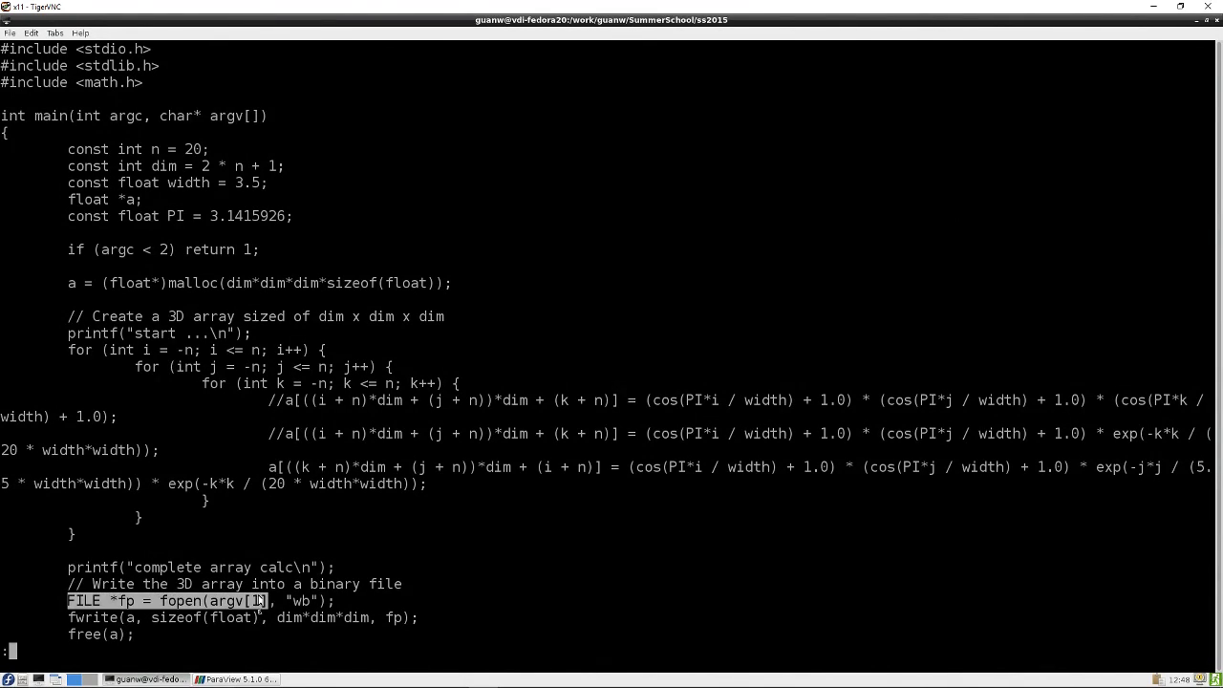
triple_click(234, 608)
left_click(72, 618)
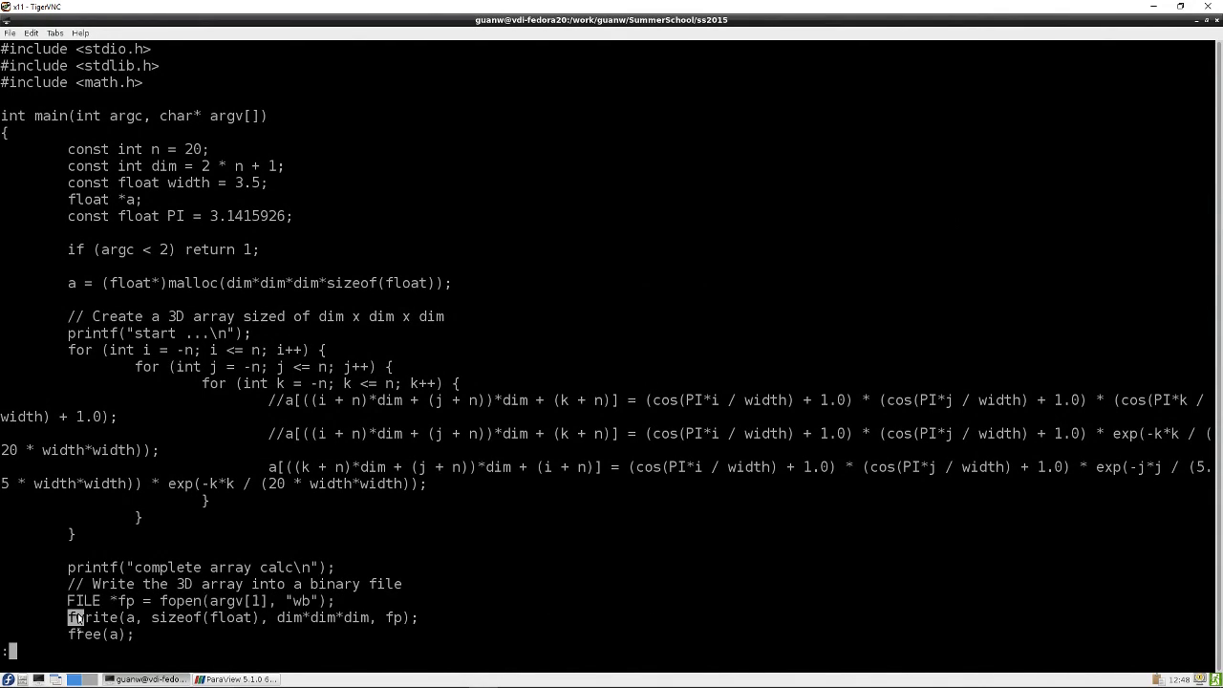
left_click_drag(79, 618, 417, 620)
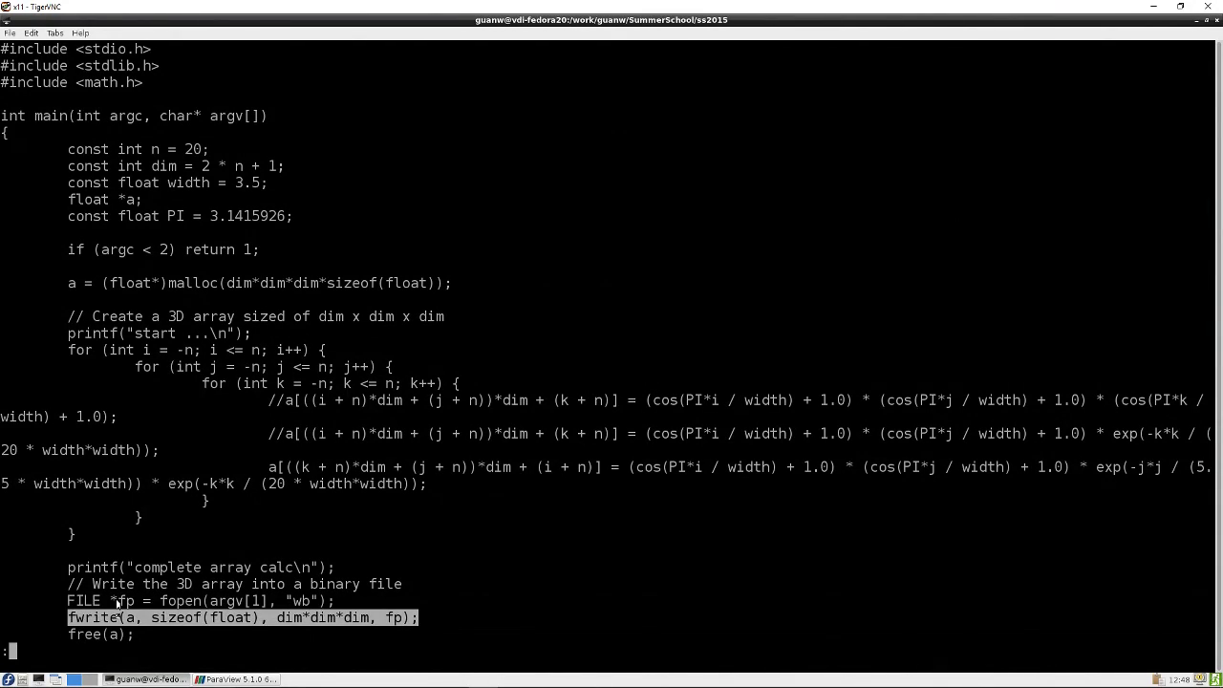
left_click(132, 619)
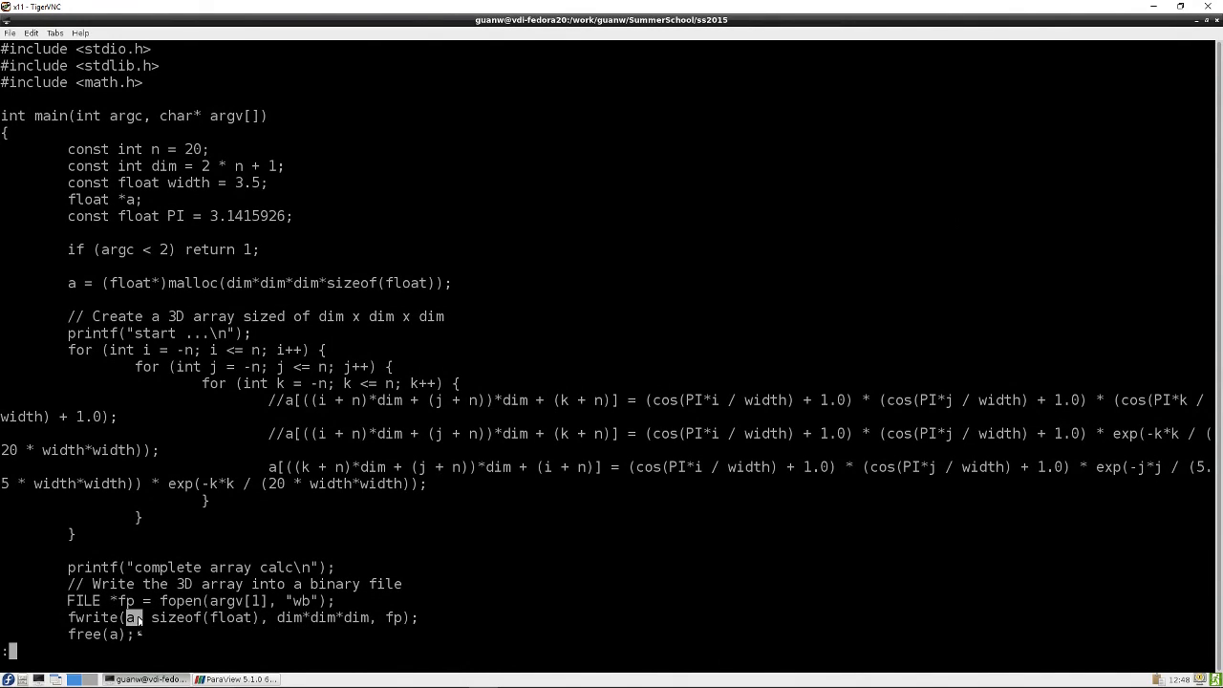
left_click_drag(138, 619, 141, 618)
left_click(105, 637)
Scroll to the end of the source and quit the pager
scroll(153, 582, "down", 1)
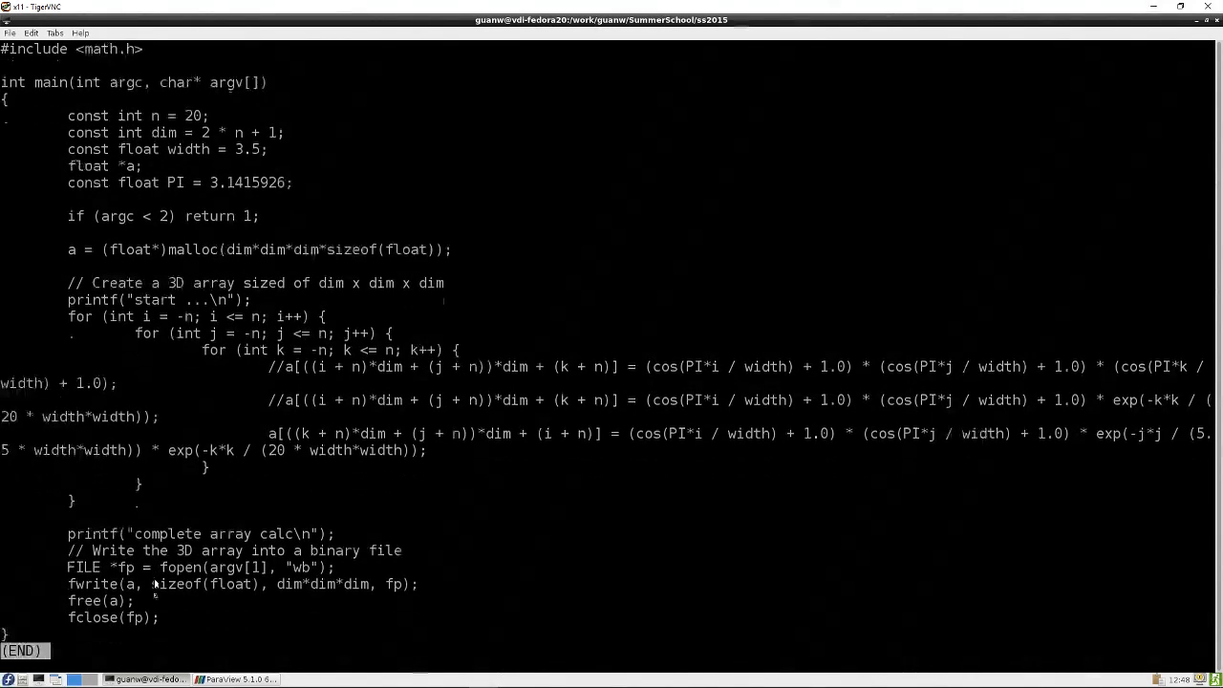
double_click(96, 619)
double_click(135, 618)
left_click(330, 518)
key("q")
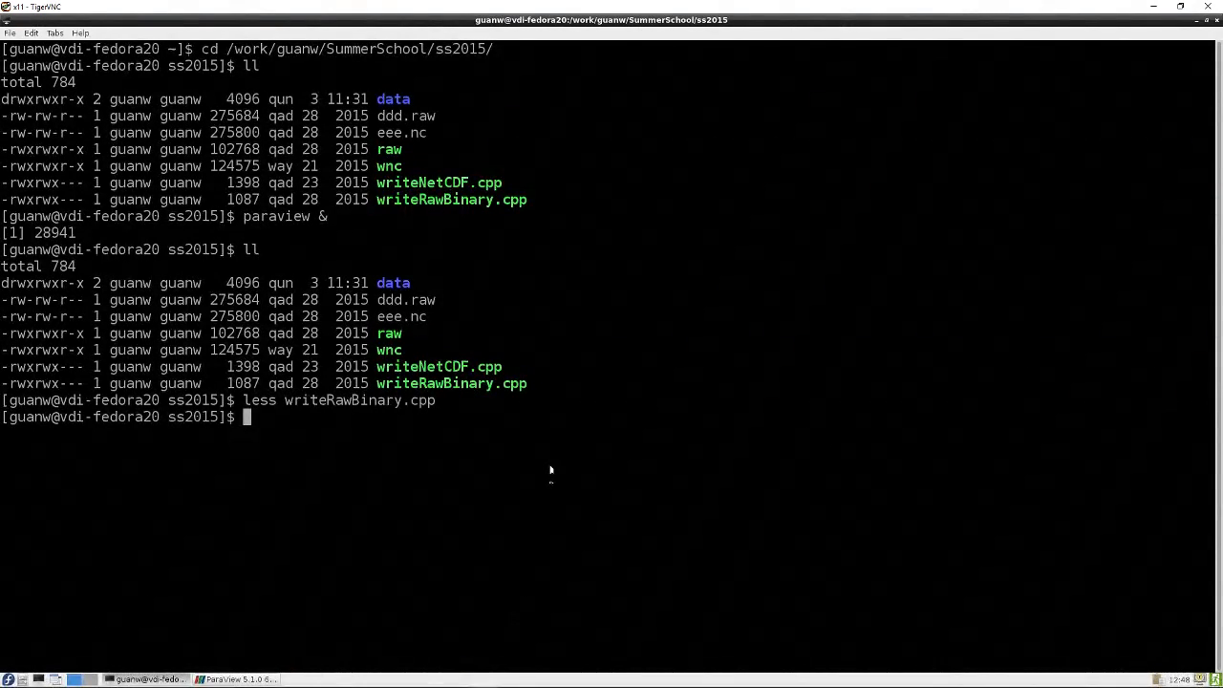
Highlight ddd.raw and writeRawBinary.cpp in the file listing and switch back to ParaView
double_click(399, 302)
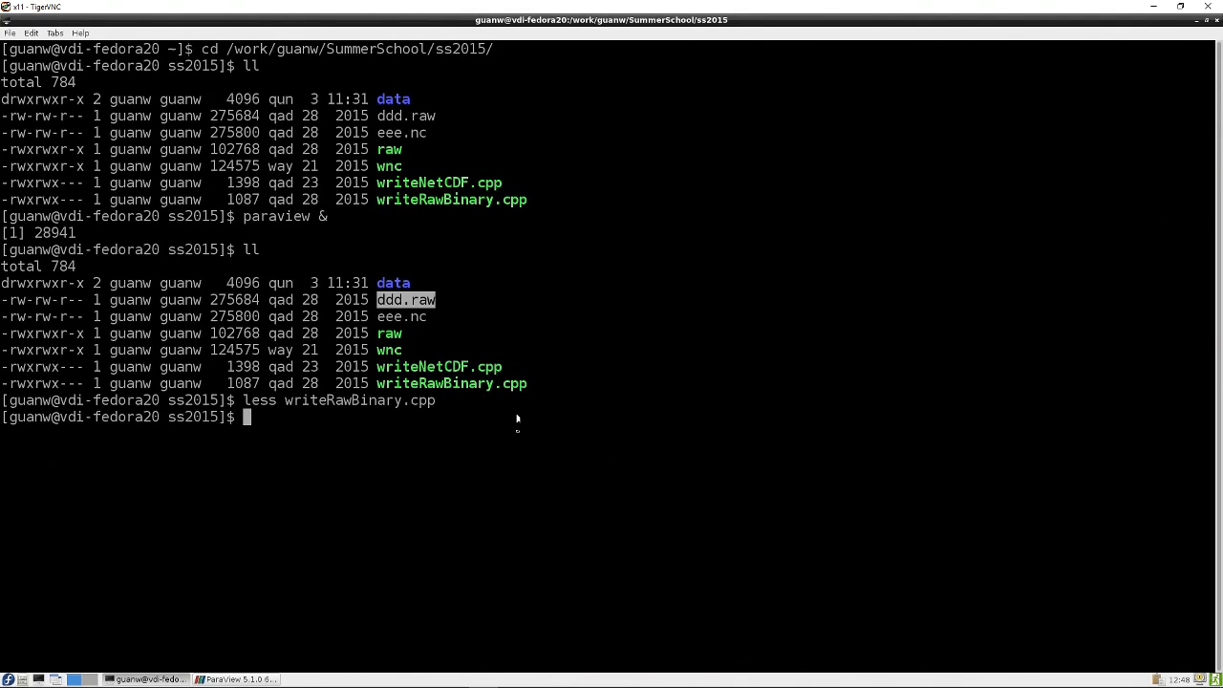
double_click(441, 384)
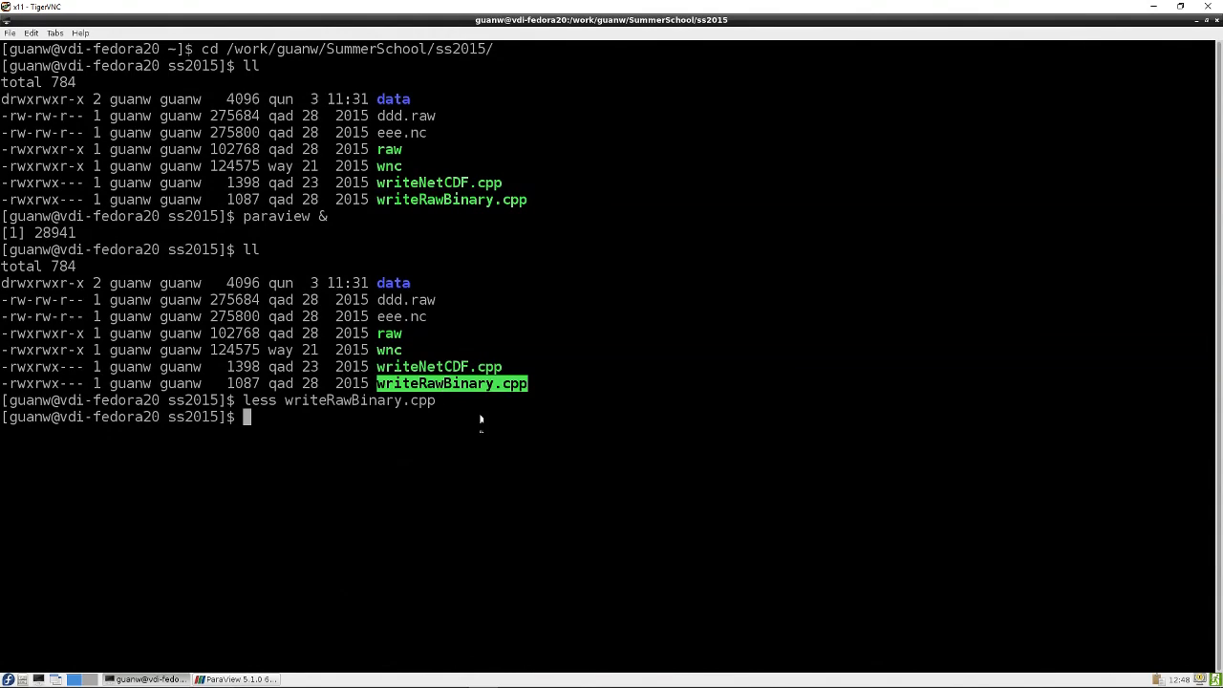
left_click(1198, 23)
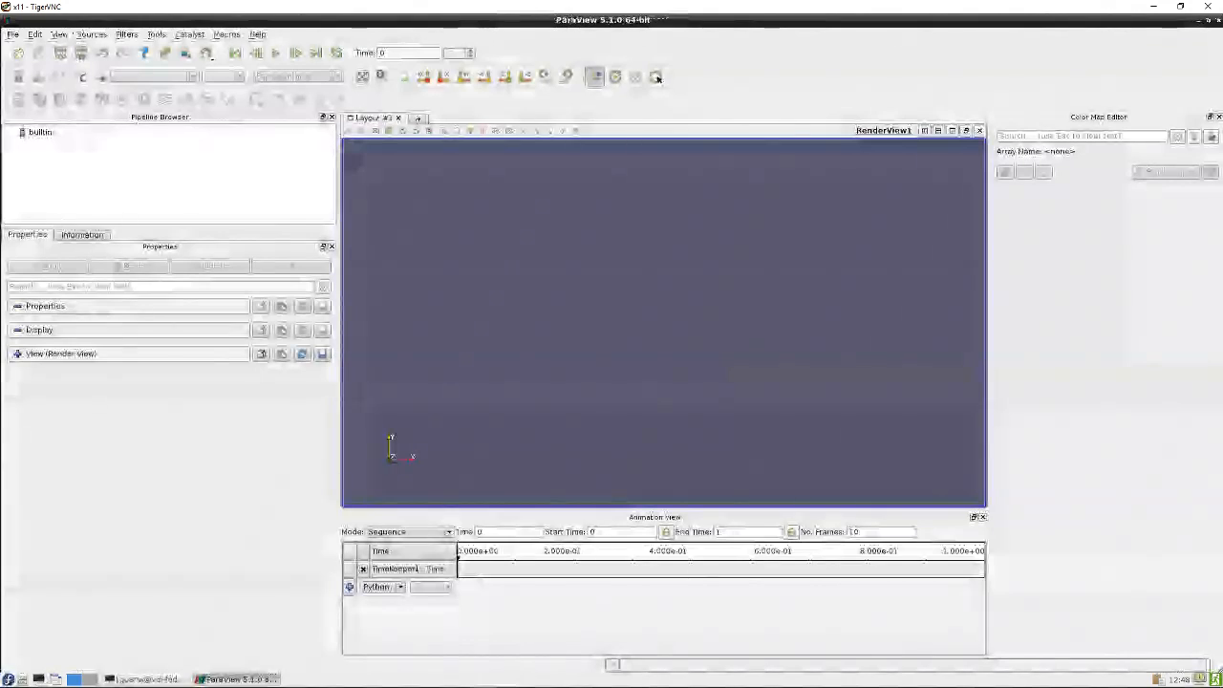
Open ddd.raw from the ss2015 folder using the Raw (binary) Files reader
left_click(18, 54)
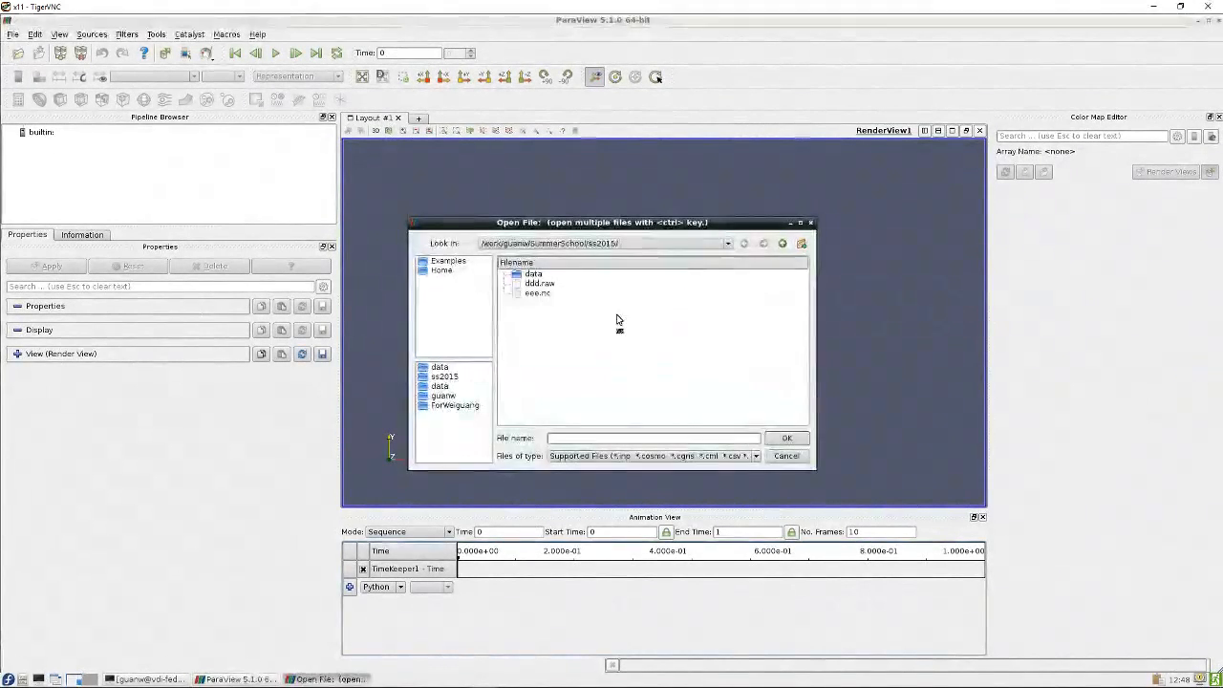
left_click(538, 284)
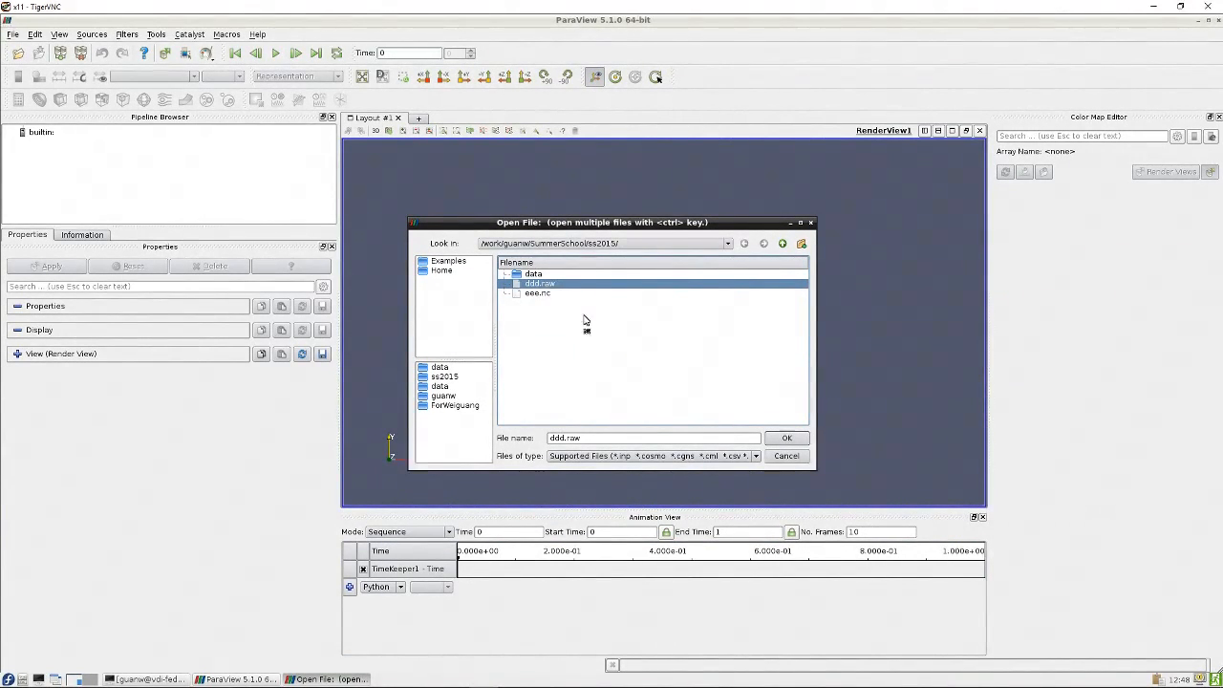
left_click(785, 438)
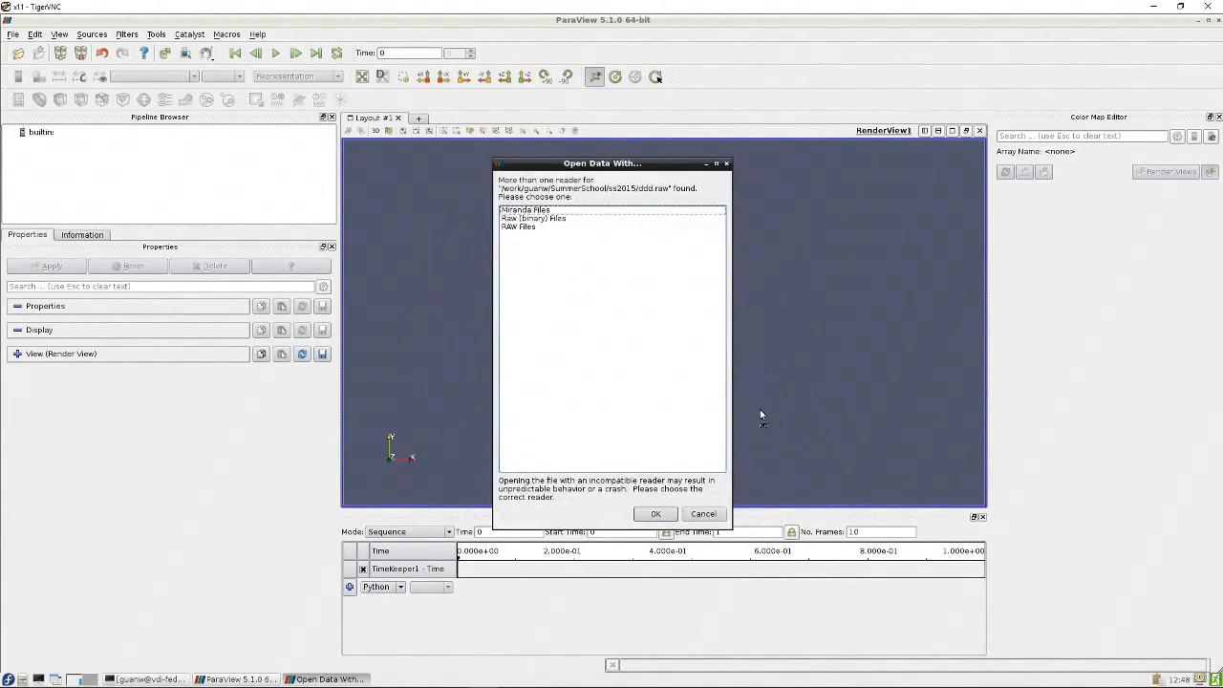
left_click(531, 228)
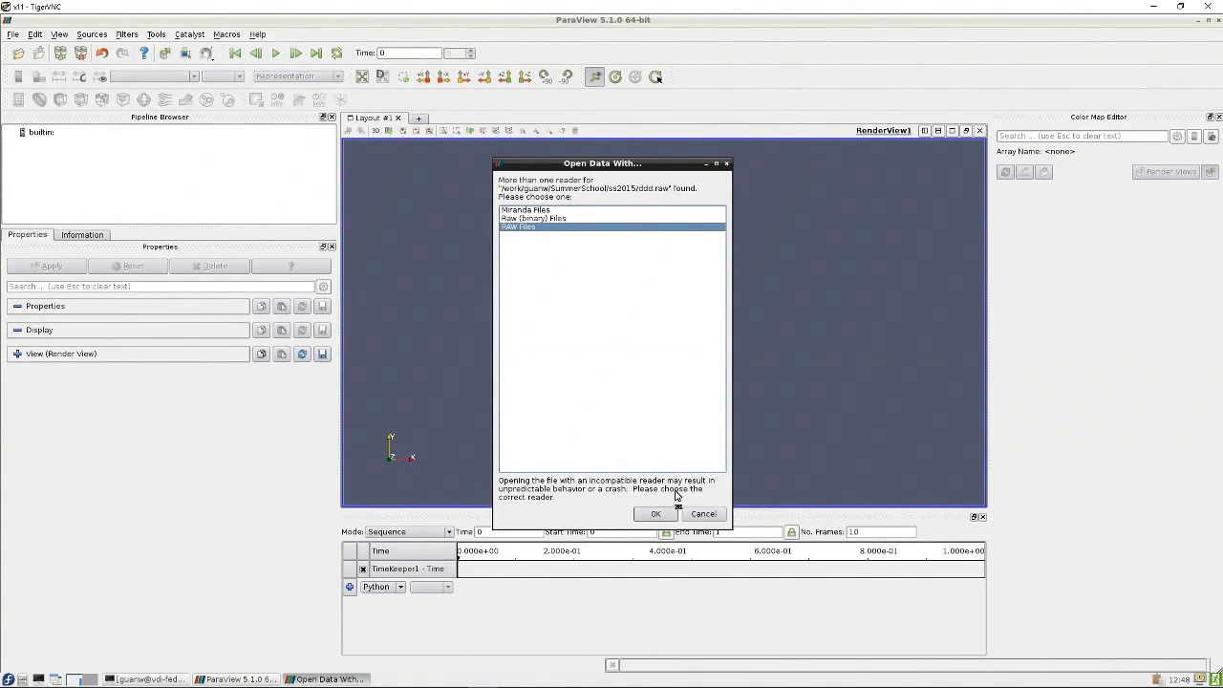
left_click(536, 219)
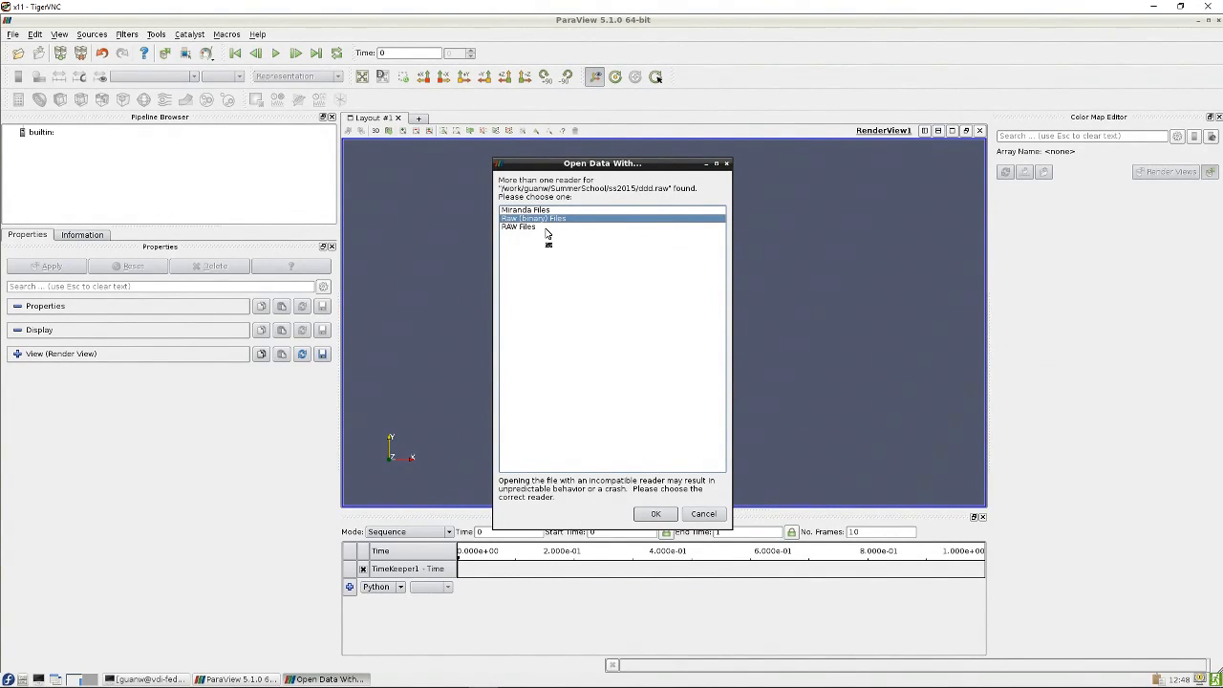
left_click(654, 515)
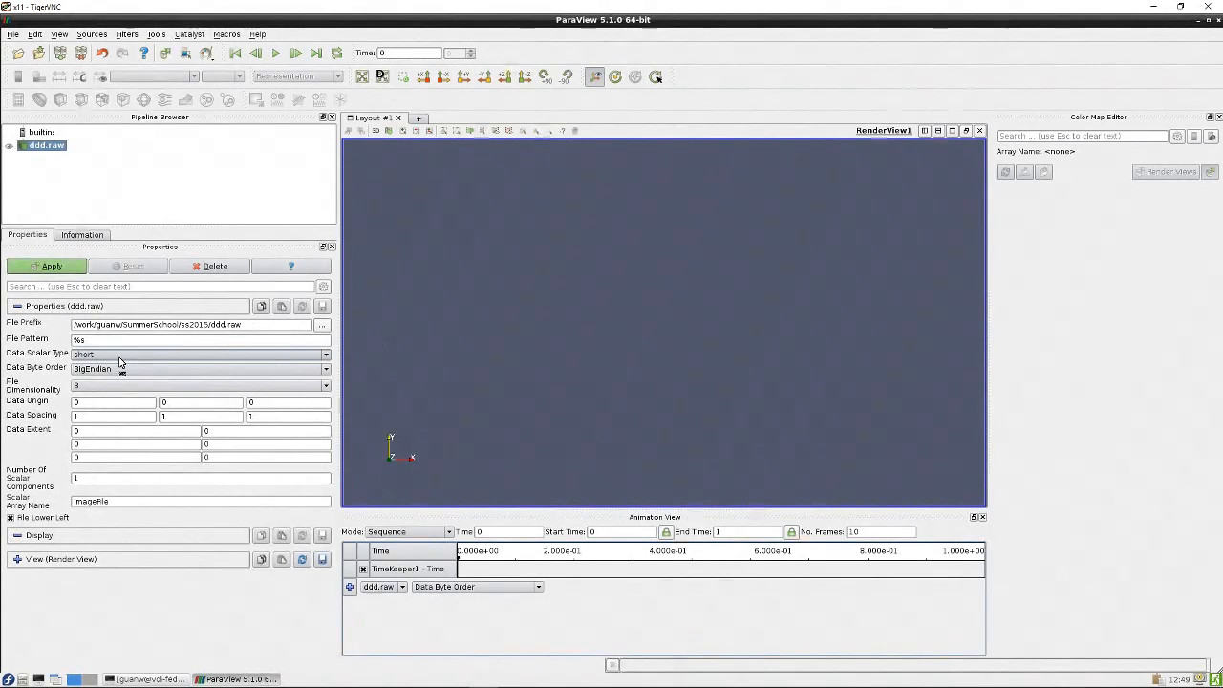
Set the raw reader's Data Scalar Type to float and Data Byte Order to LittleEndian
left_click(182, 356)
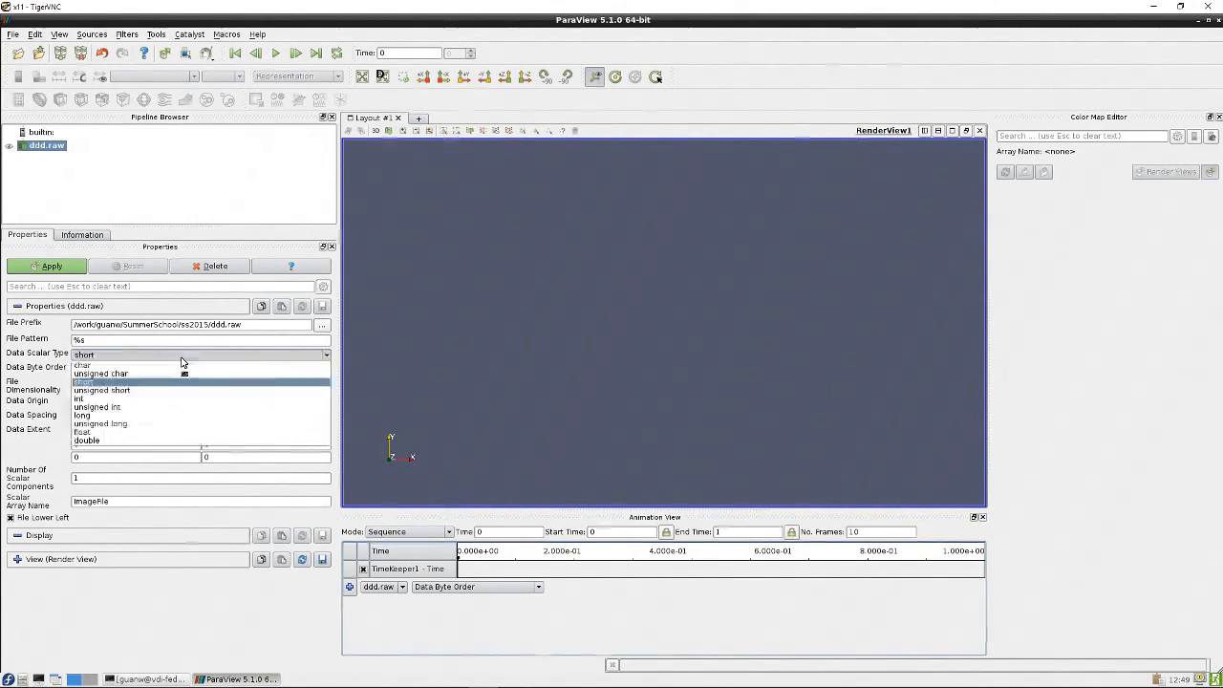
left_click(131, 431)
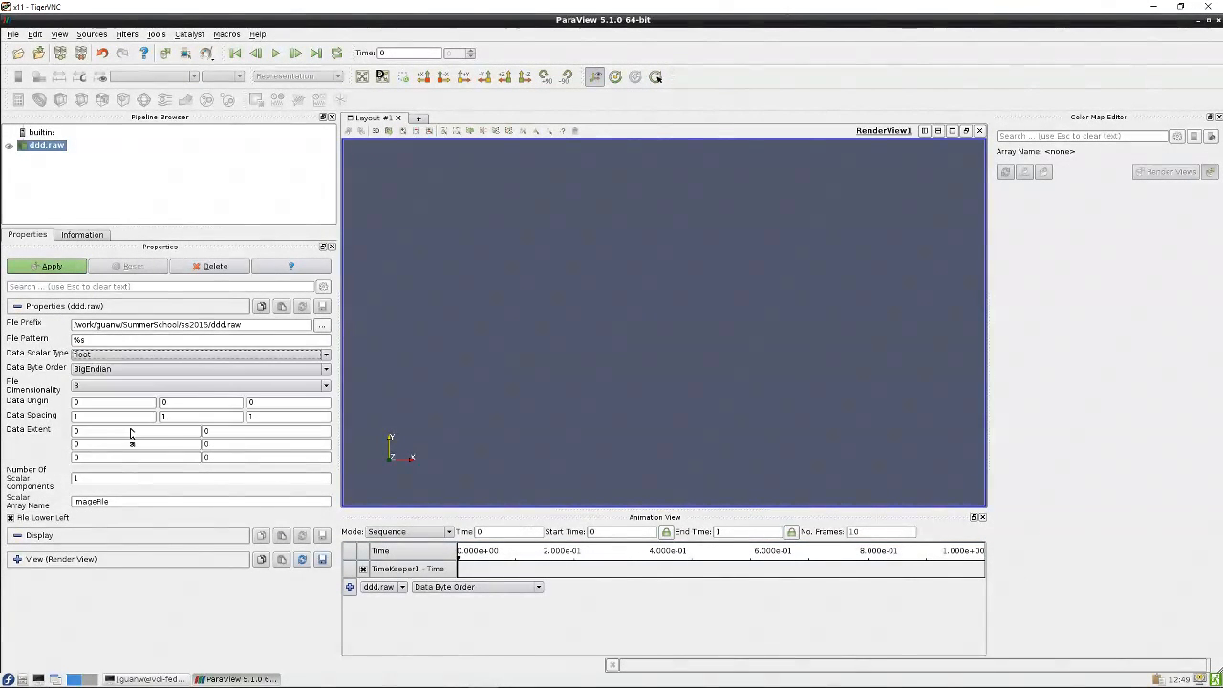
left_click(134, 370)
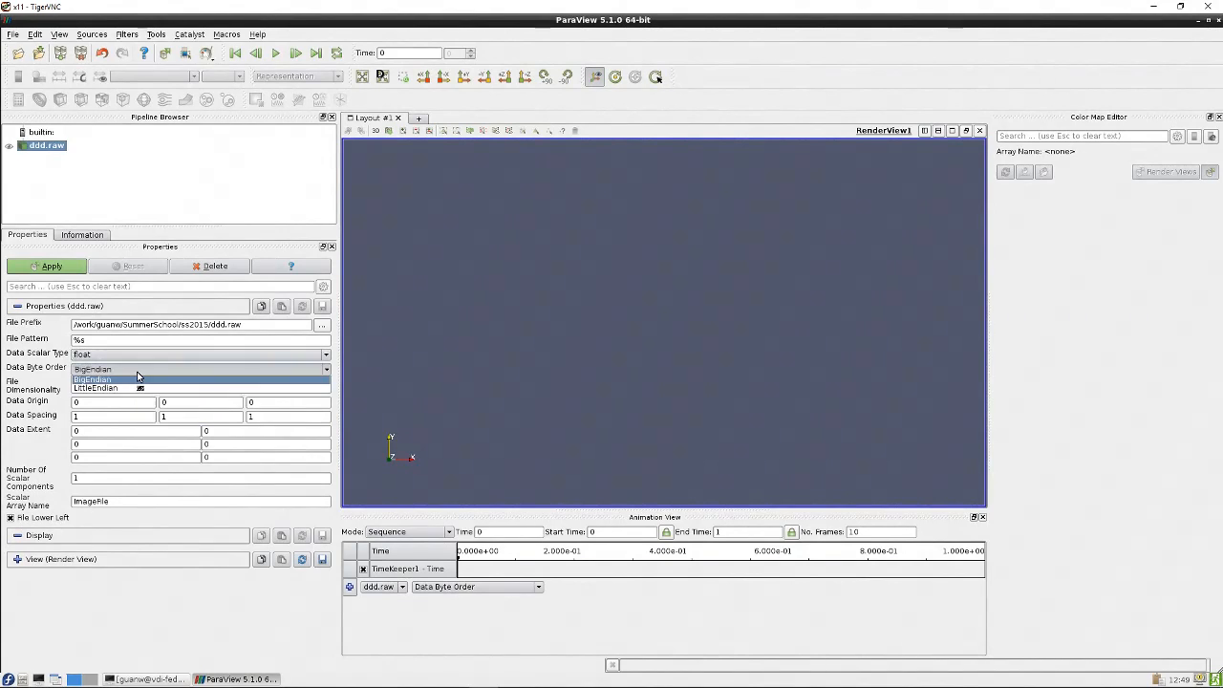
left_click(128, 388)
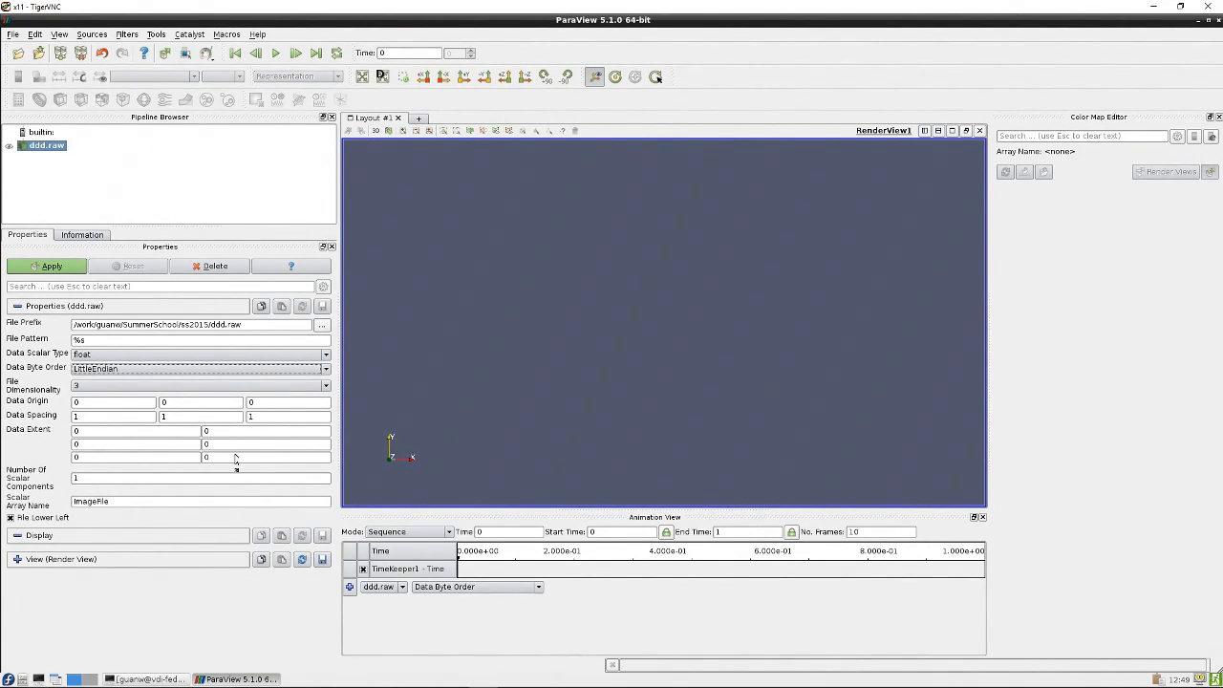
Set the data extent to 0–40 along all three axes, apply, and rotate the resulting outline
left_click(205, 431)
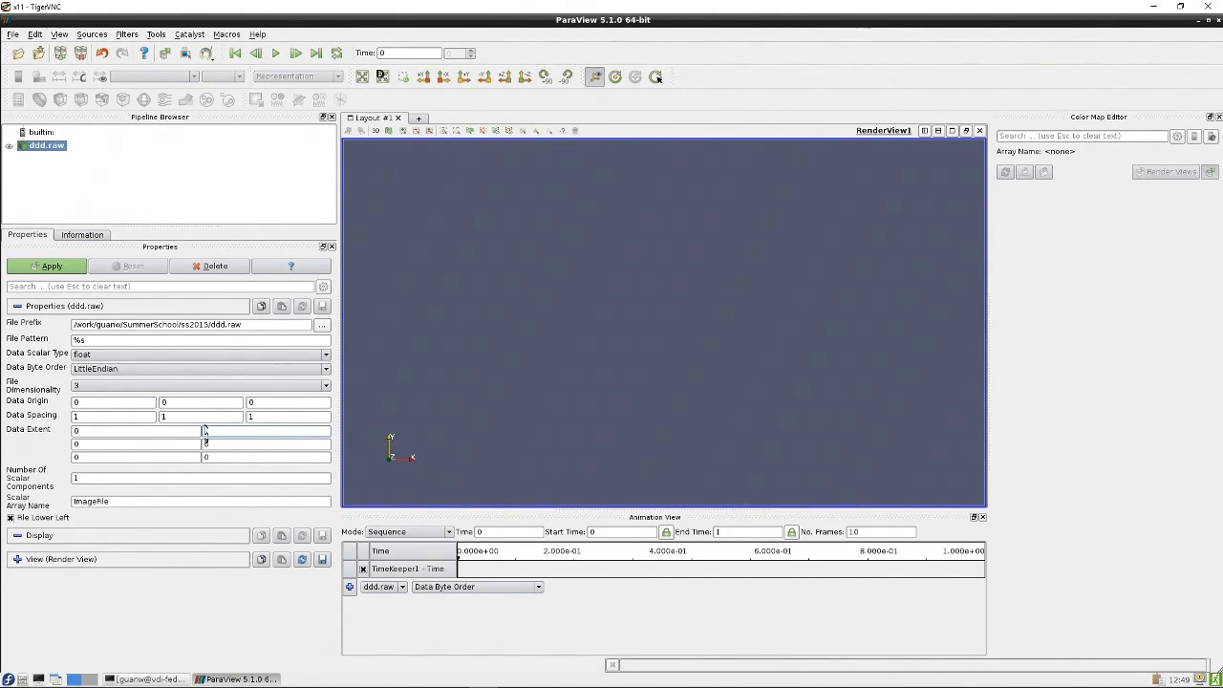
type("40")
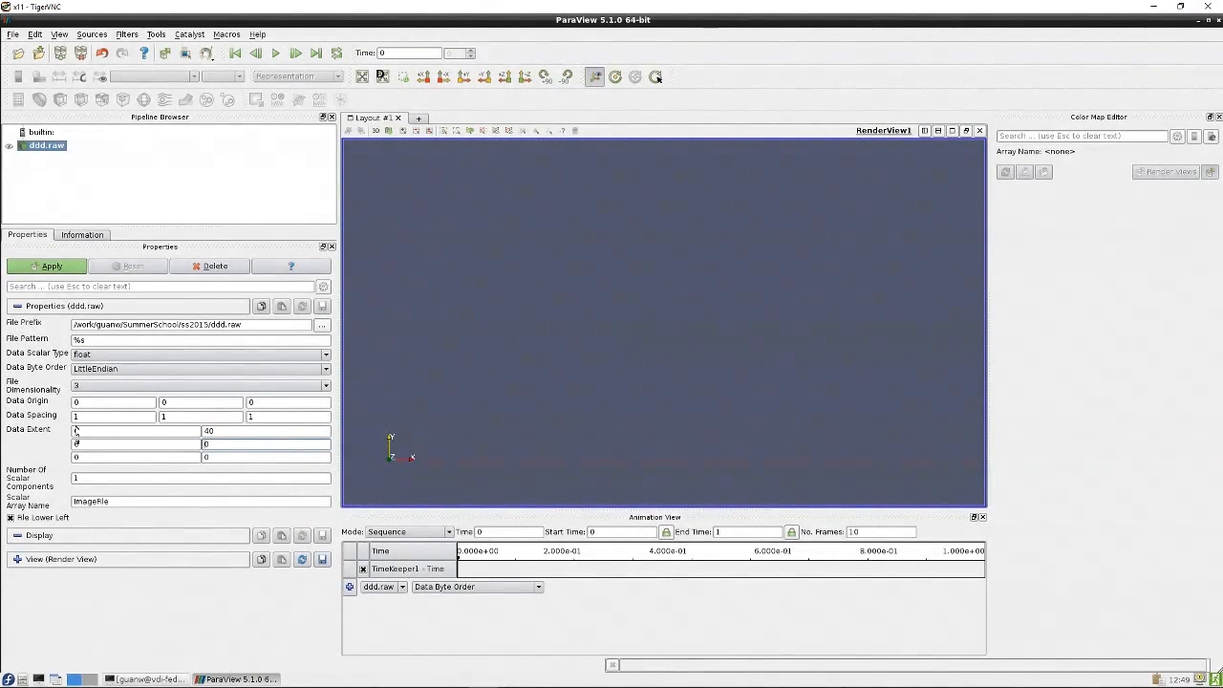
left_click(205, 445)
type("4")
left_click(207, 458)
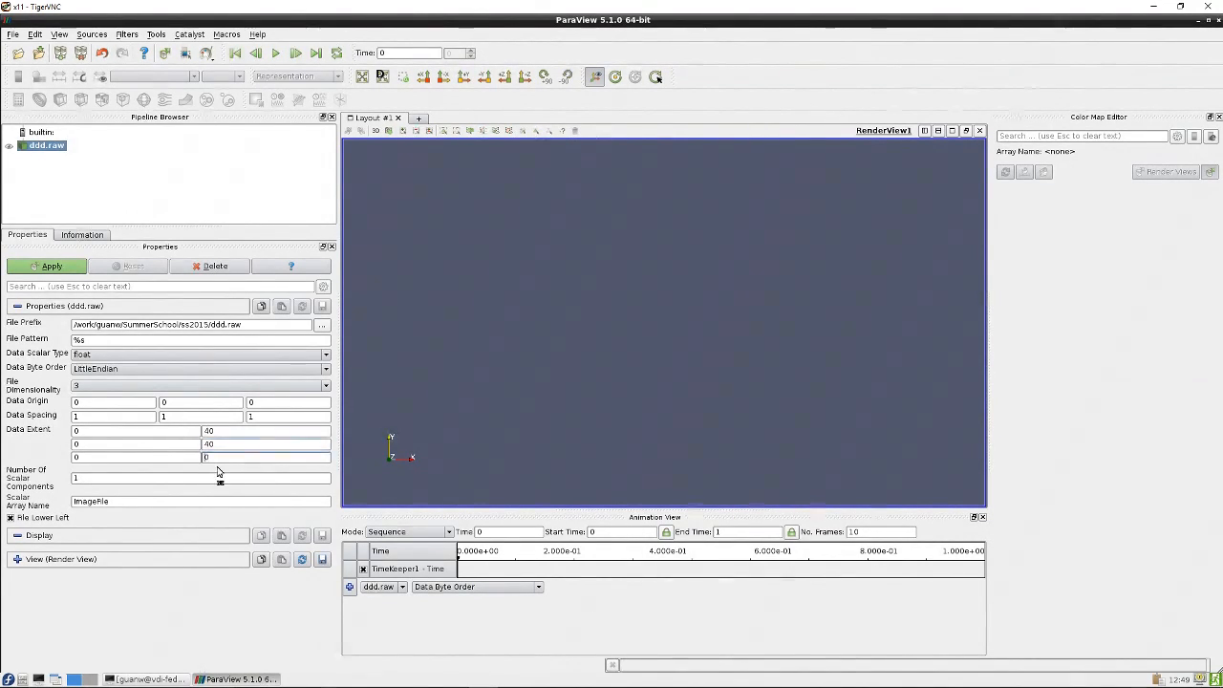
type("4")
left_click(67, 271)
left_click_drag(452, 306, 586, 315)
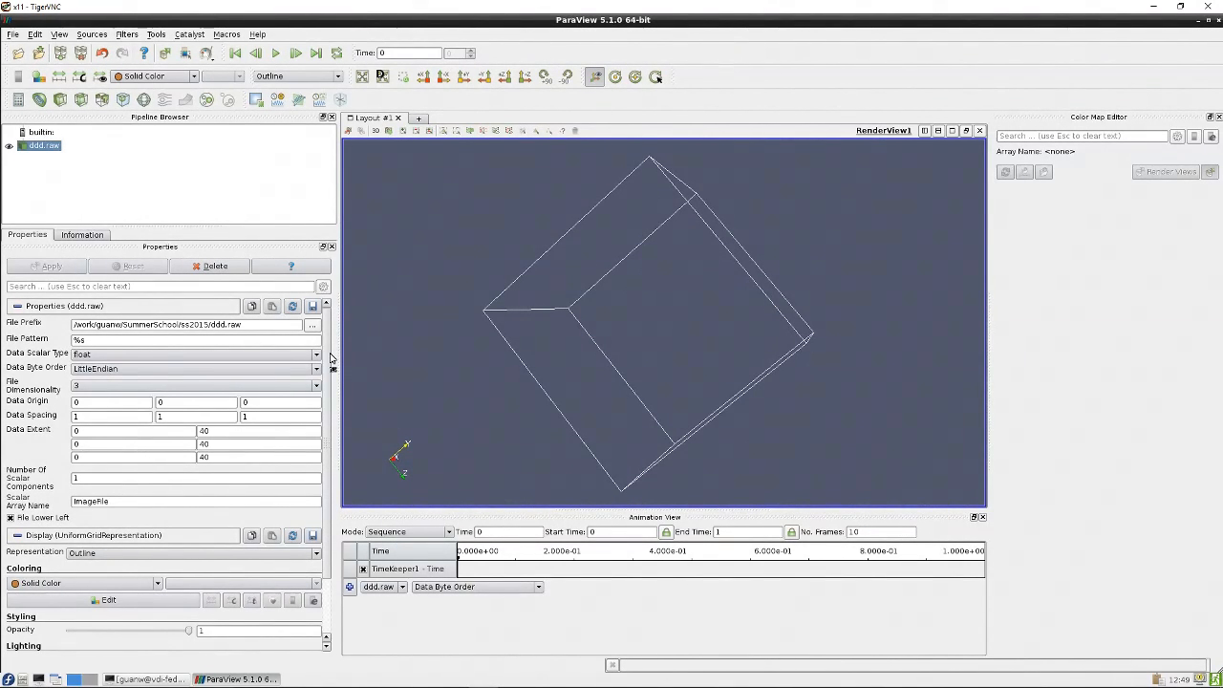
Switch the representation to Surface and color it by ImageFile
left_click(18, 305)
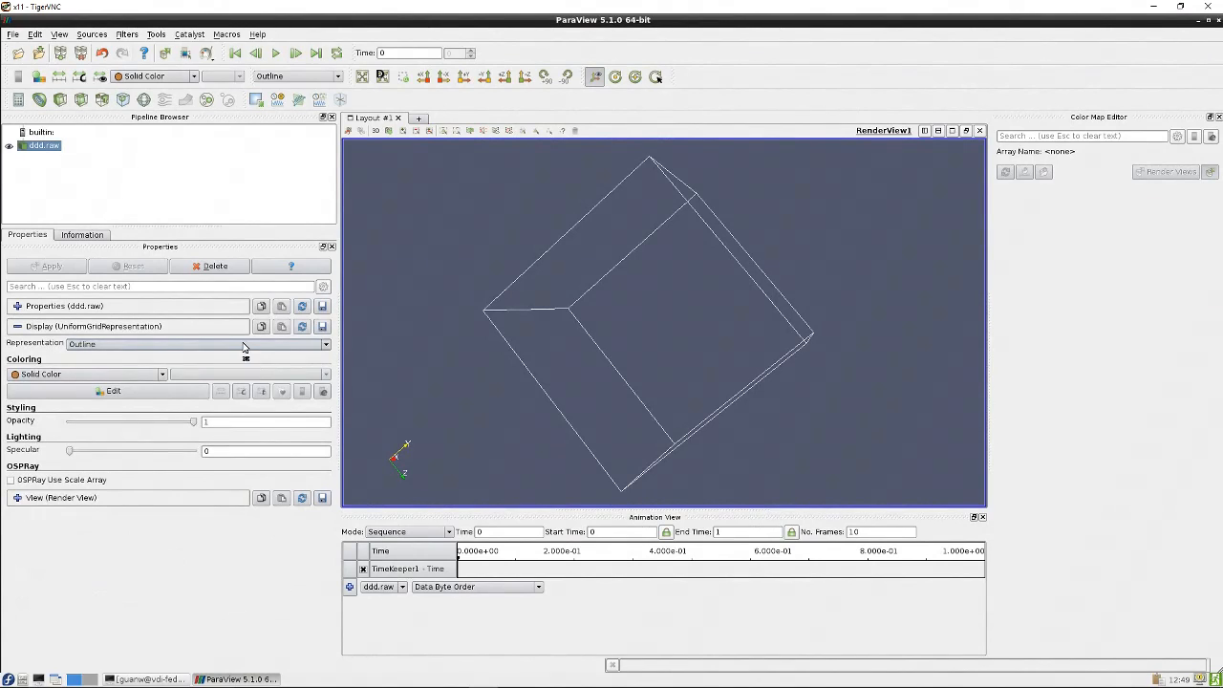
left_click(325, 346)
left_click(84, 388)
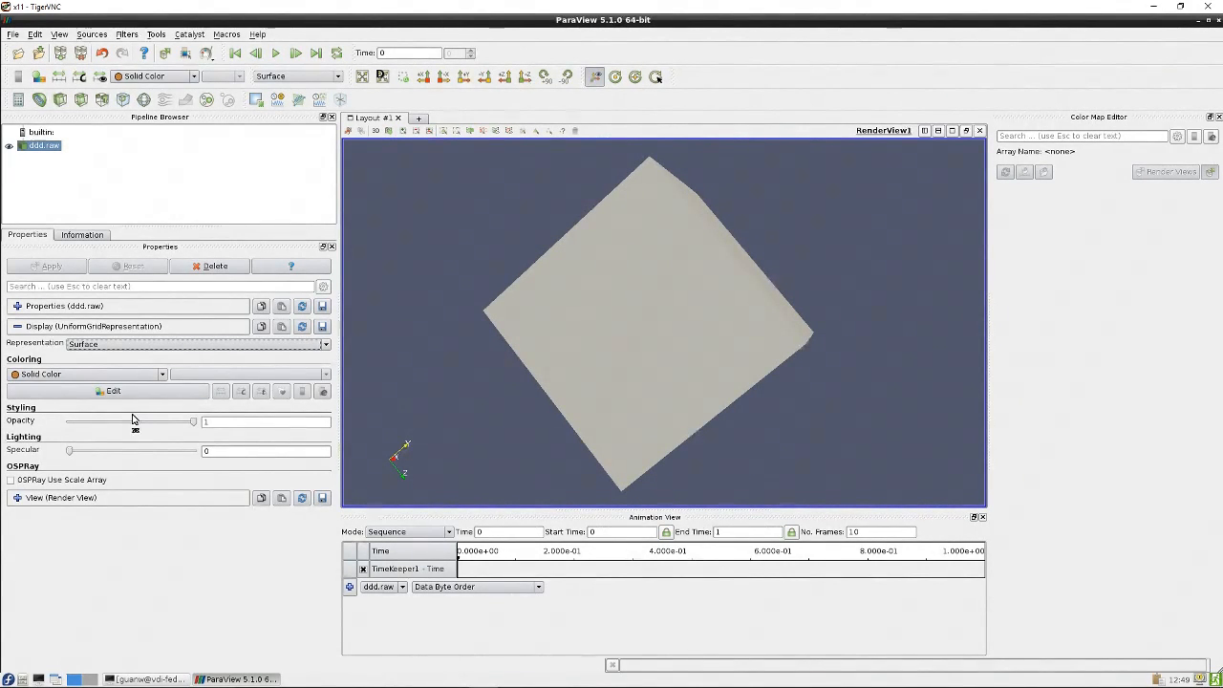
left_click(162, 374)
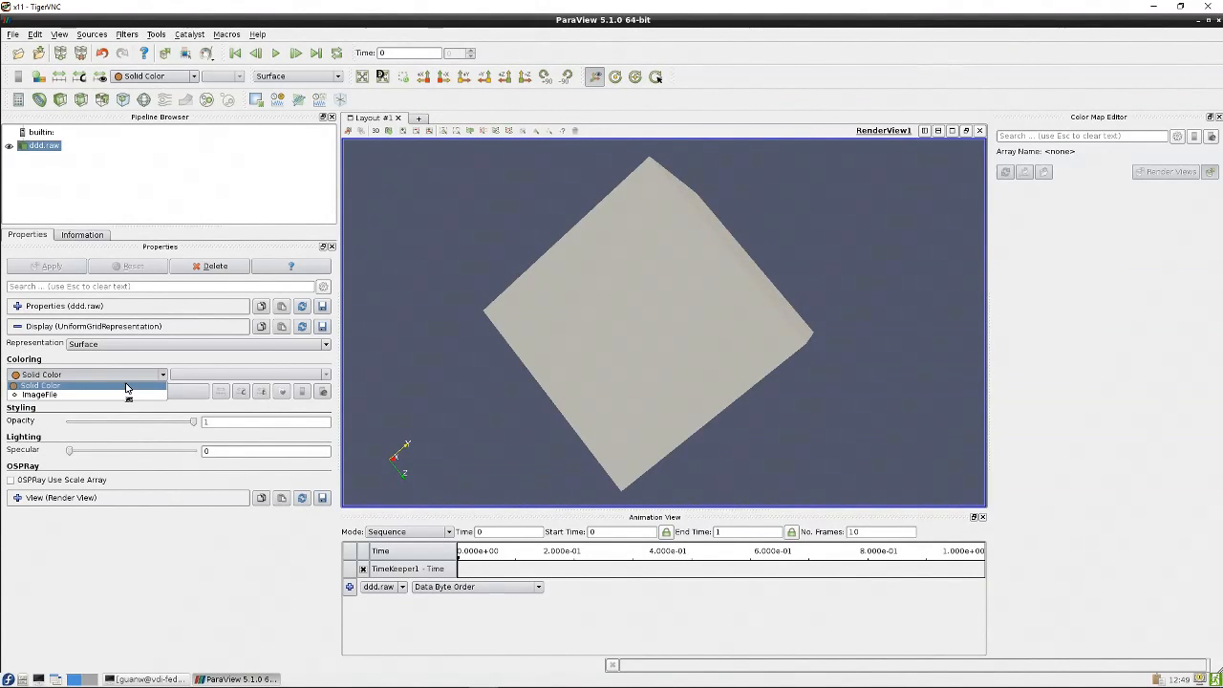
left_click(94, 396)
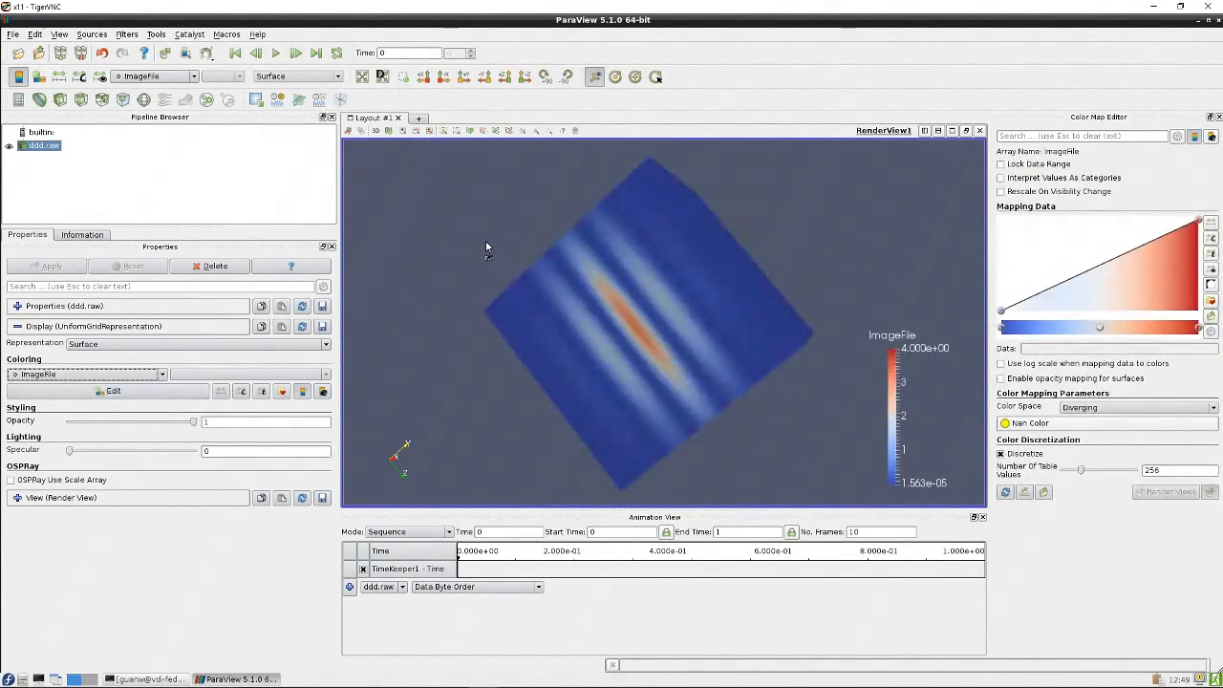
left_click_drag(486, 241, 455, 384)
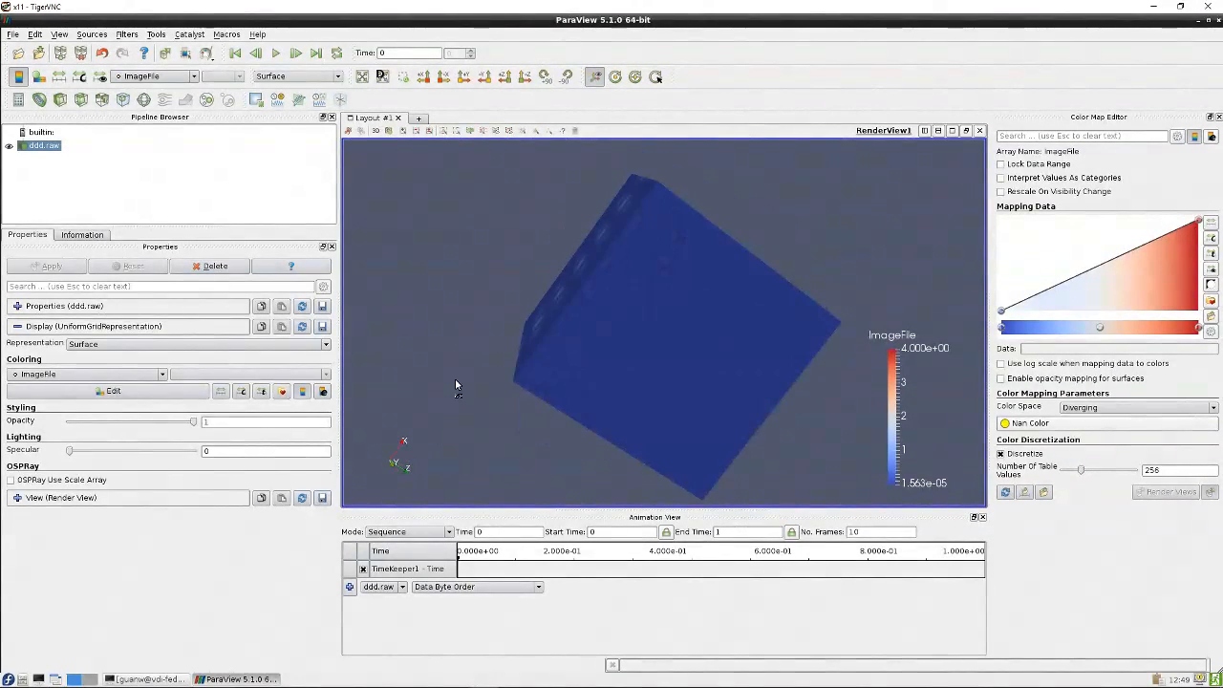
Switch the representation to Volume and add an opacity point at about 2.364, 0.257 in the transfer function
left_click(207, 345)
left_click(141, 406)
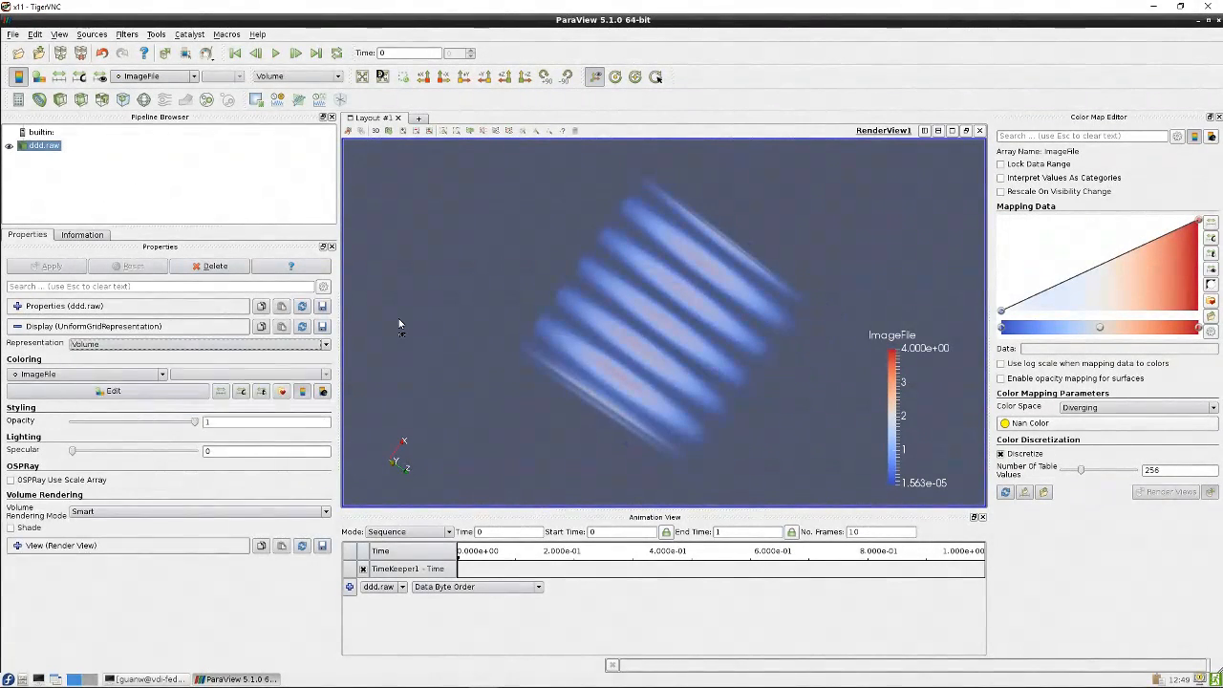
left_click_drag(399, 319, 544, 283)
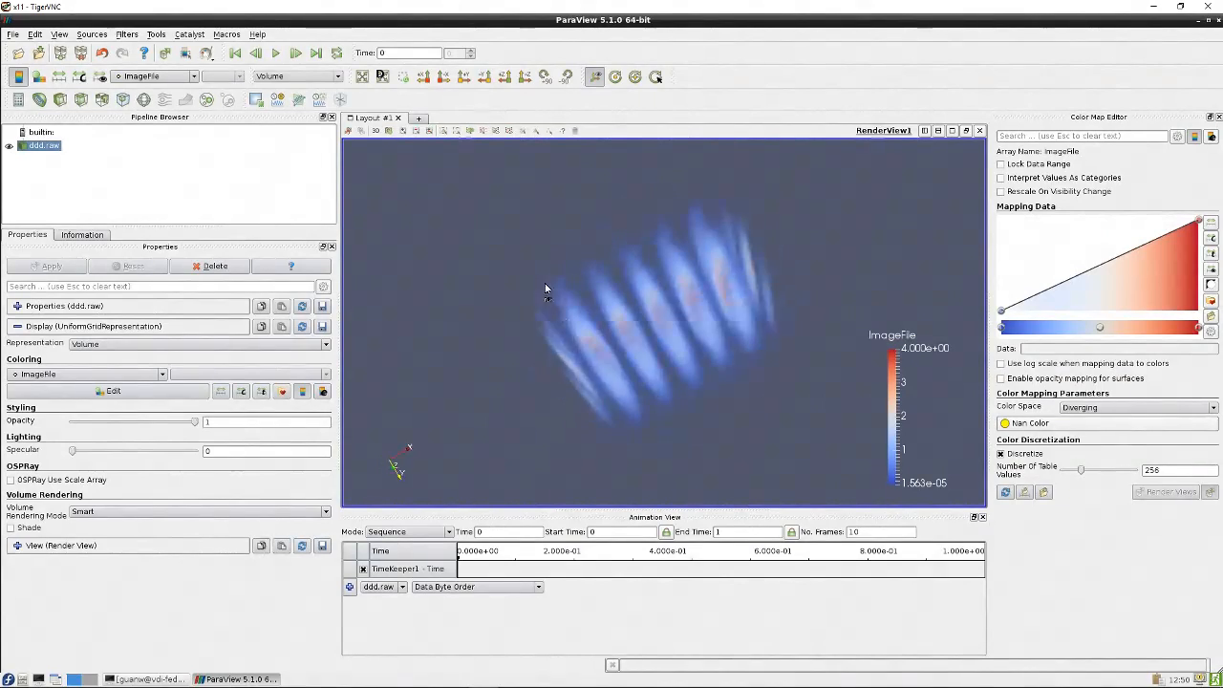
mouse_move(1104, 267)
left_mouse_down()
mouse_move(1091, 254)
mouse_move(1090, 287)
mouse_move(1086, 250)
mouse_move(1038, 231)
mouse_move(1032, 242)
mouse_move(1083, 226)
mouse_move(1111, 240)
mouse_move(1118, 287)
left_mouse_up()
left_click_drag(818, 233, 792, 285)
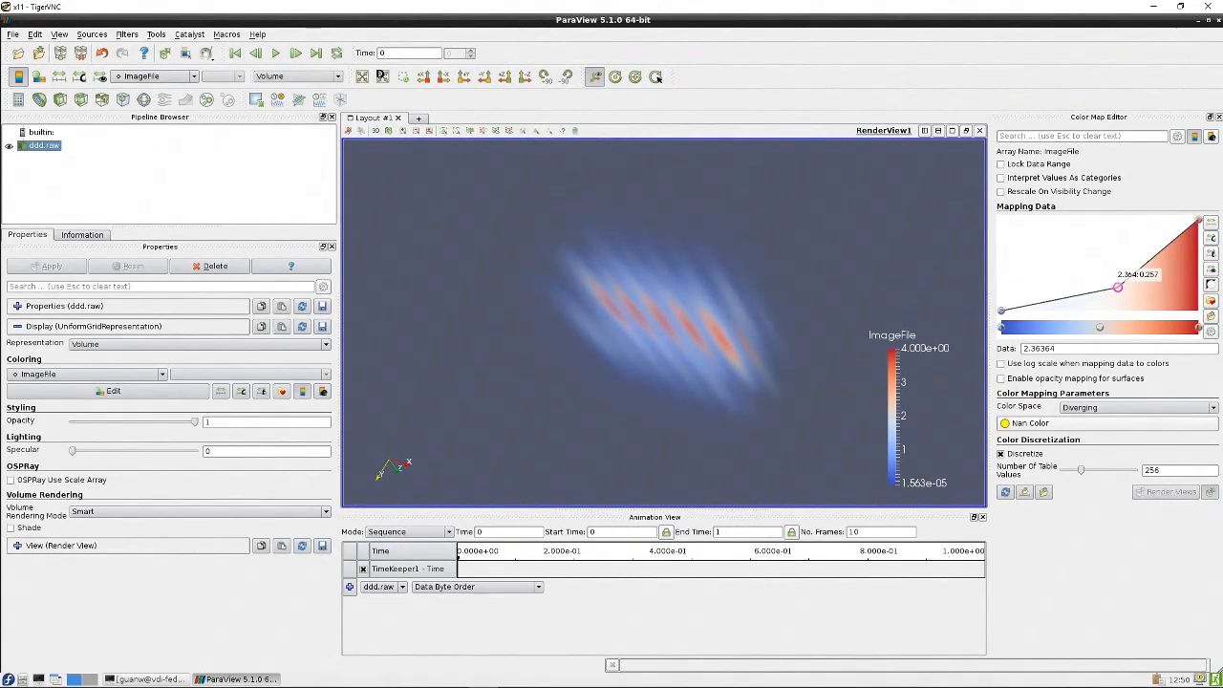
Review the data extent fields, then minimize ParaView and return to the terminal
left_click(18, 306)
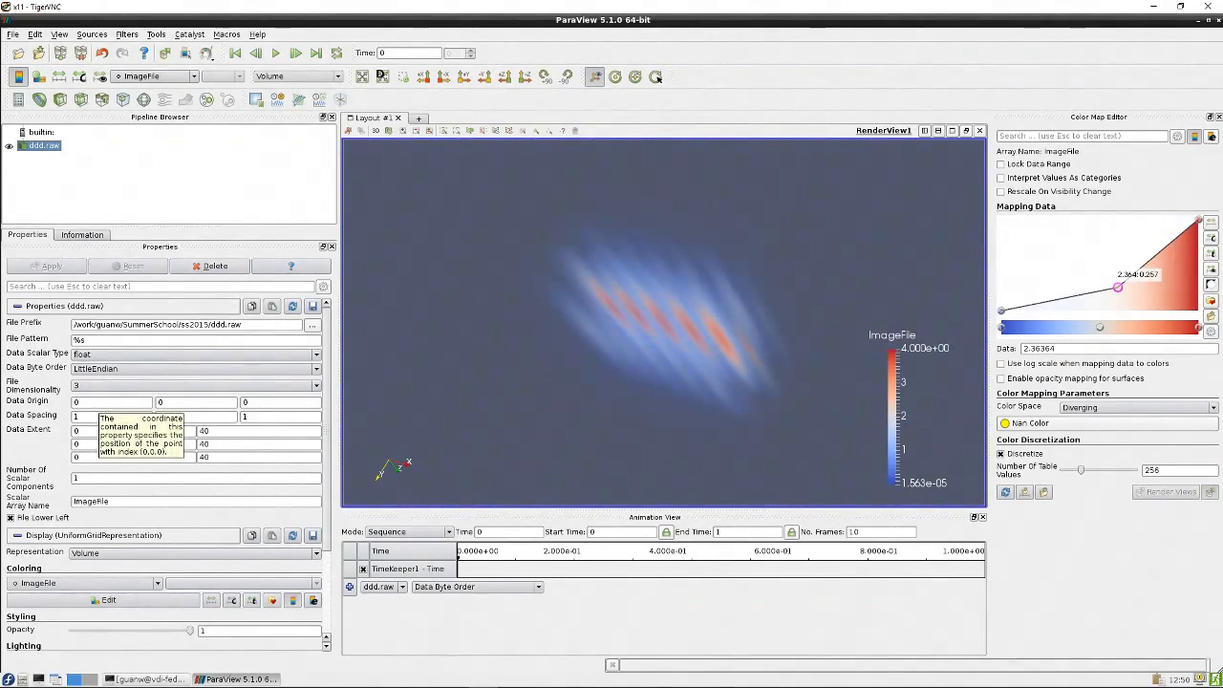
double_click(212, 432)
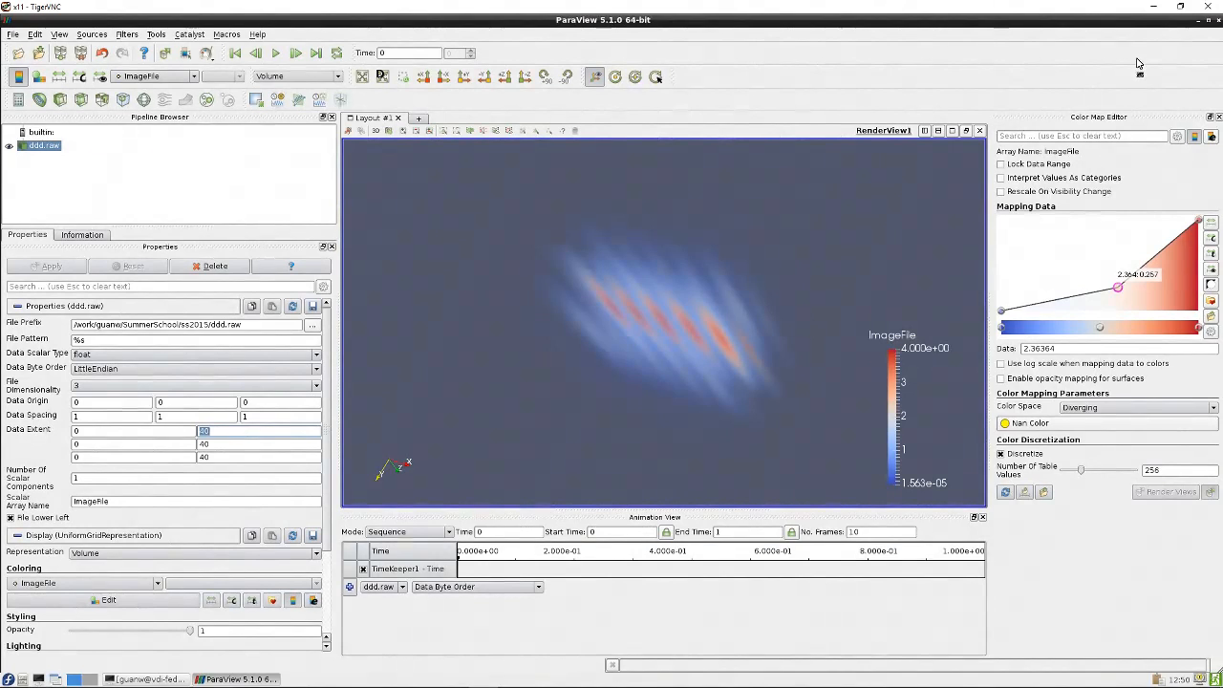
left_click(1200, 21)
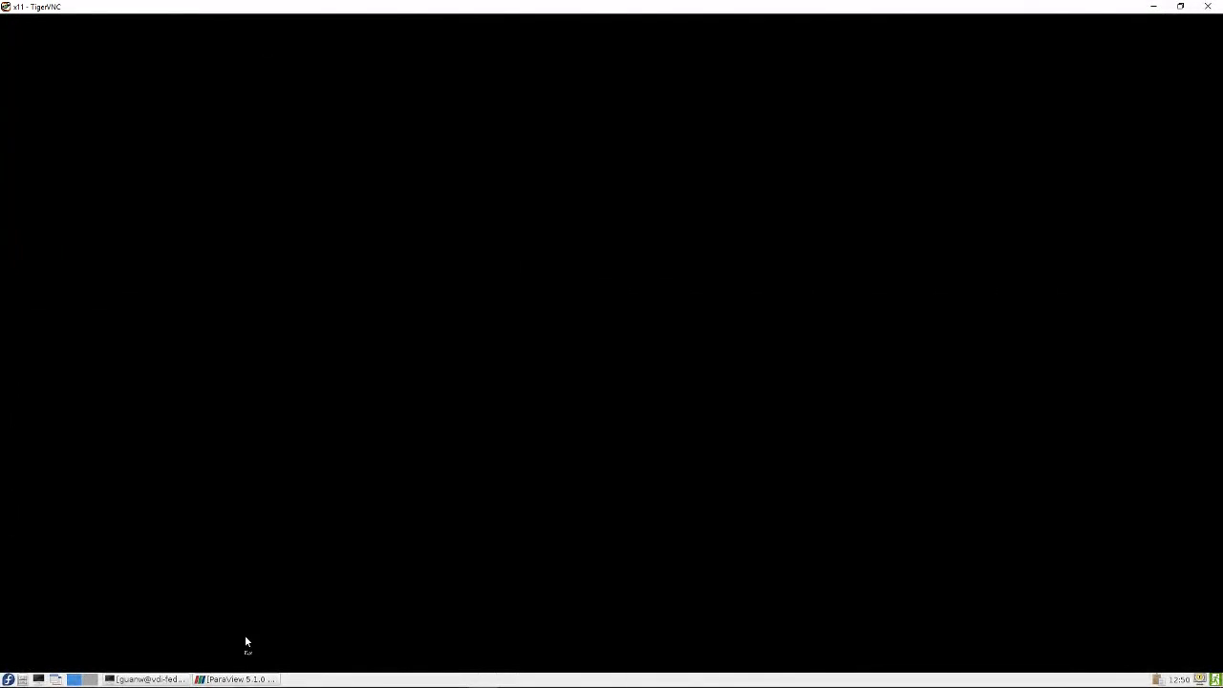
left_click(153, 679)
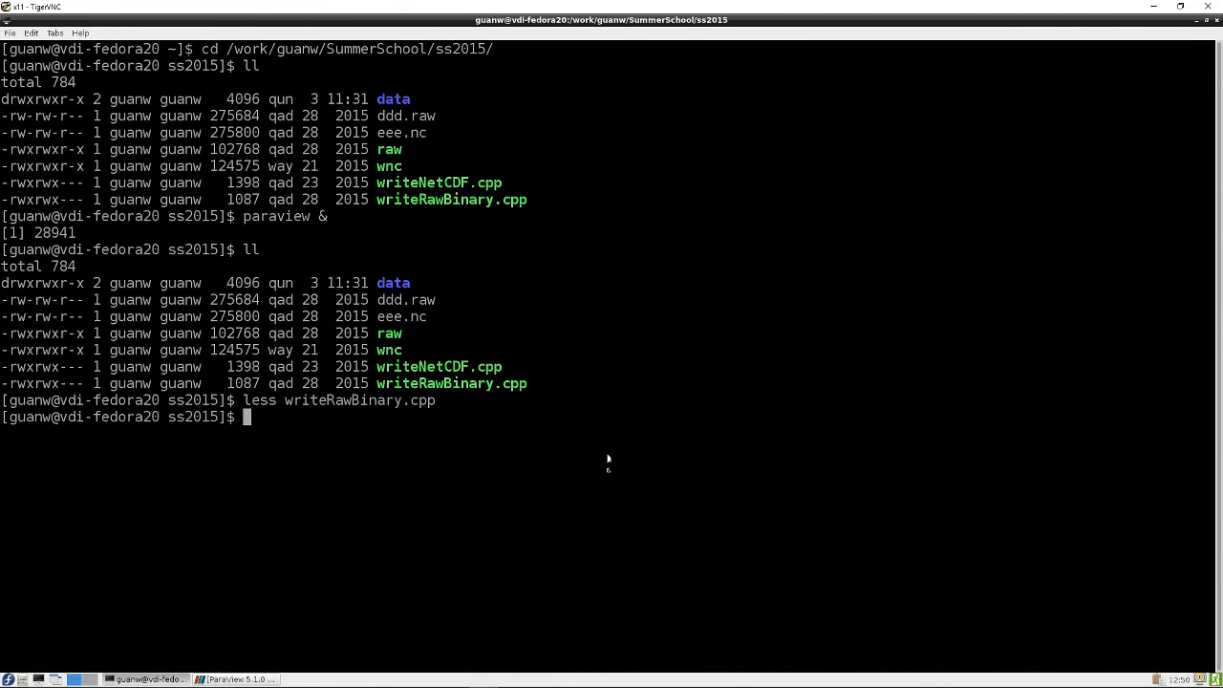
Open writeNetCDF.cpp in the less pager
type("less write")
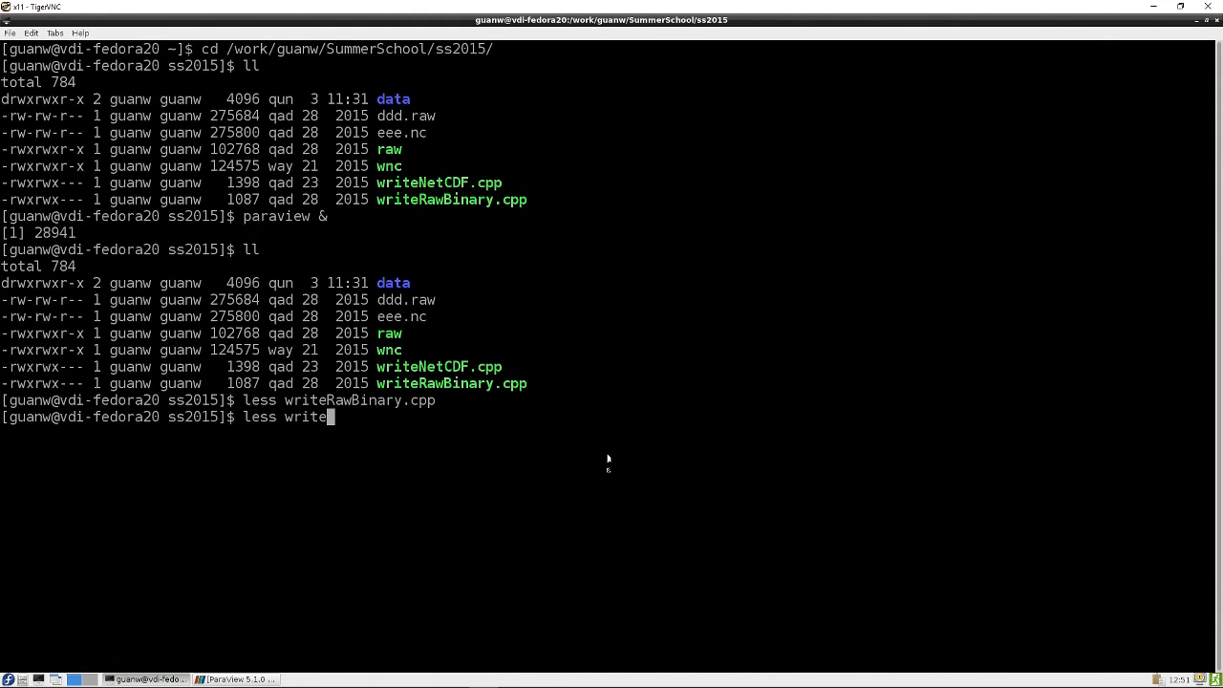
type("N")
key("Tab")
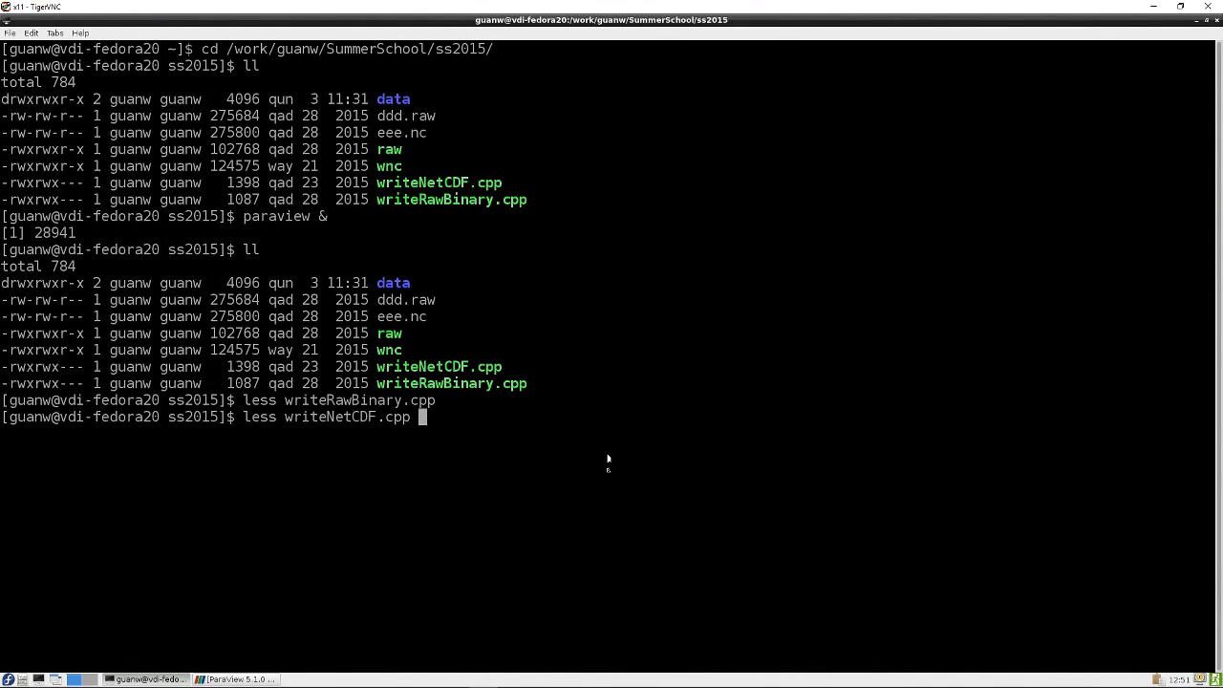
key("Return")
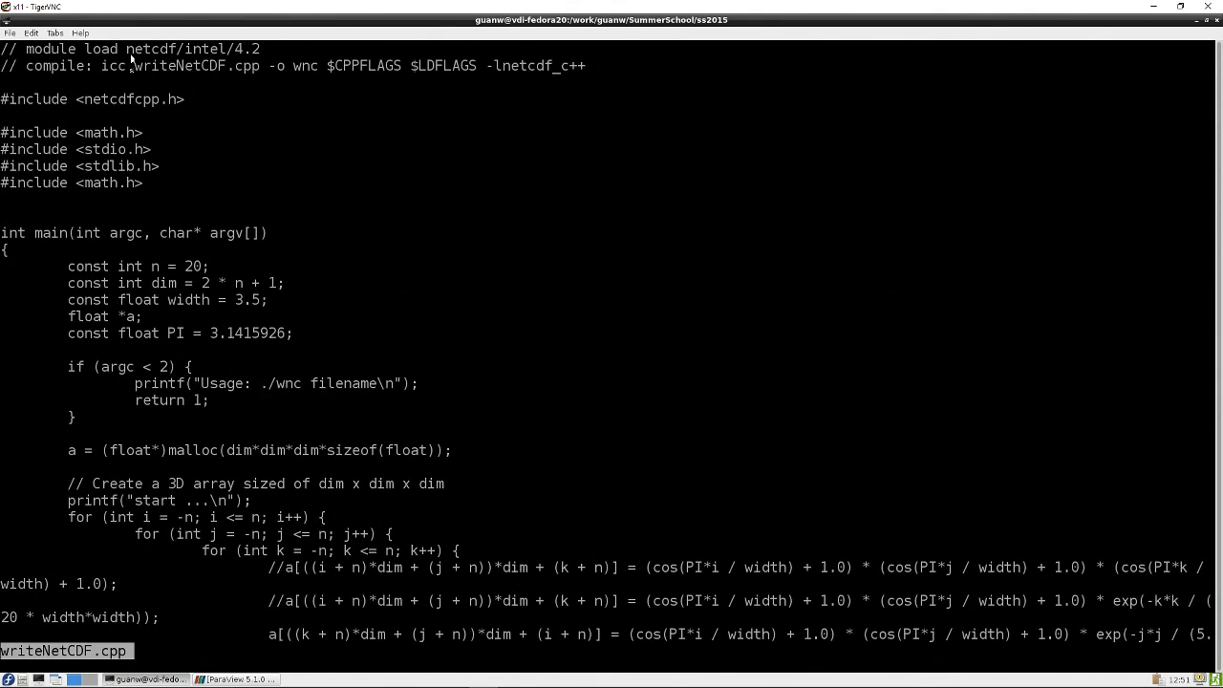
Highlight the module load netcdf/intel/4.2 line and the -lnetcdf_c++ compile flag in the header comments
left_click_drag(27, 51, 260, 49)
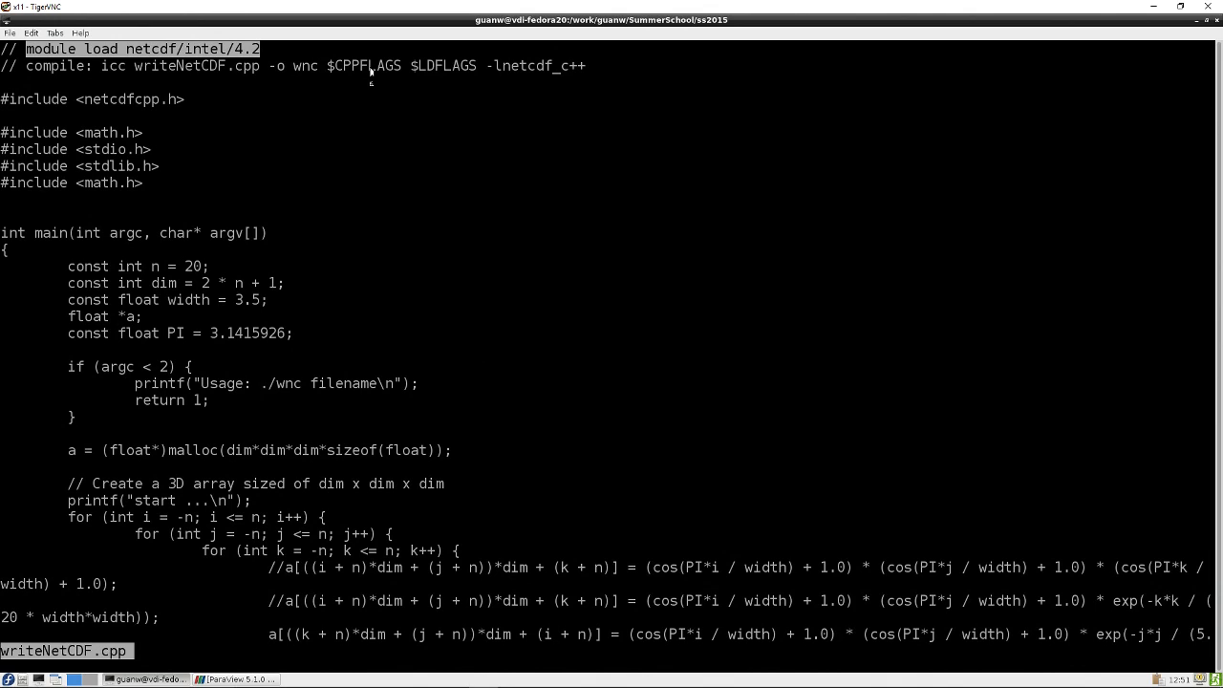
left_click(276, 67)
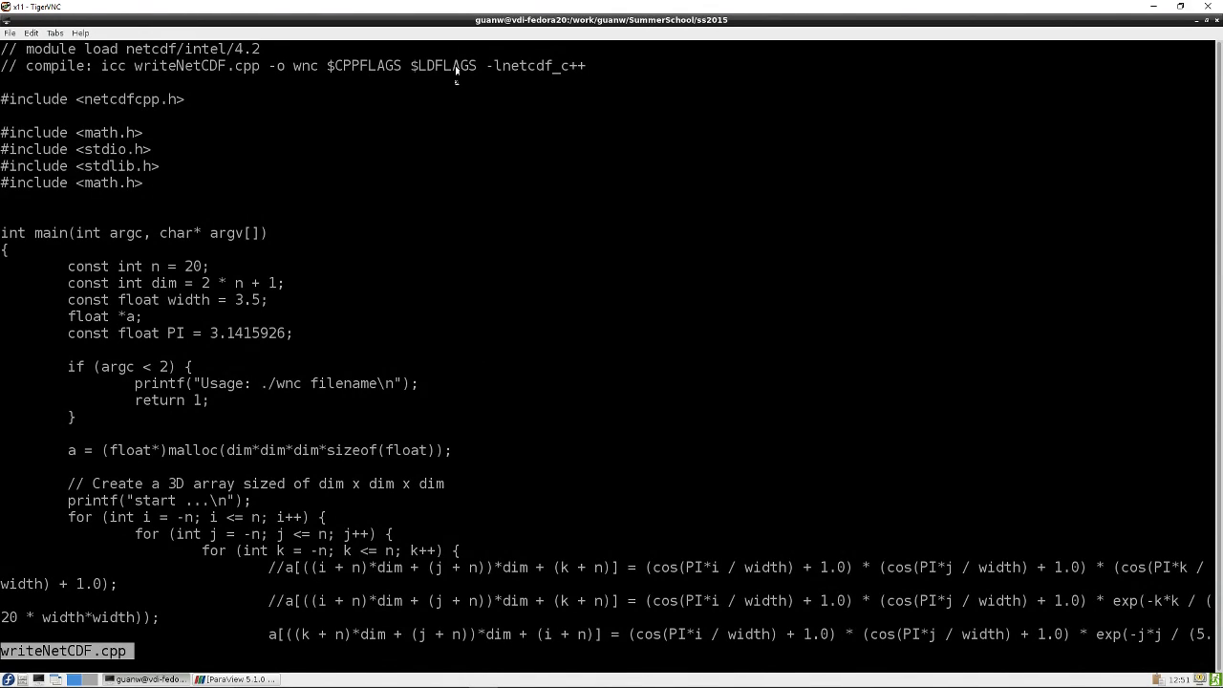
left_click_drag(486, 65, 585, 65)
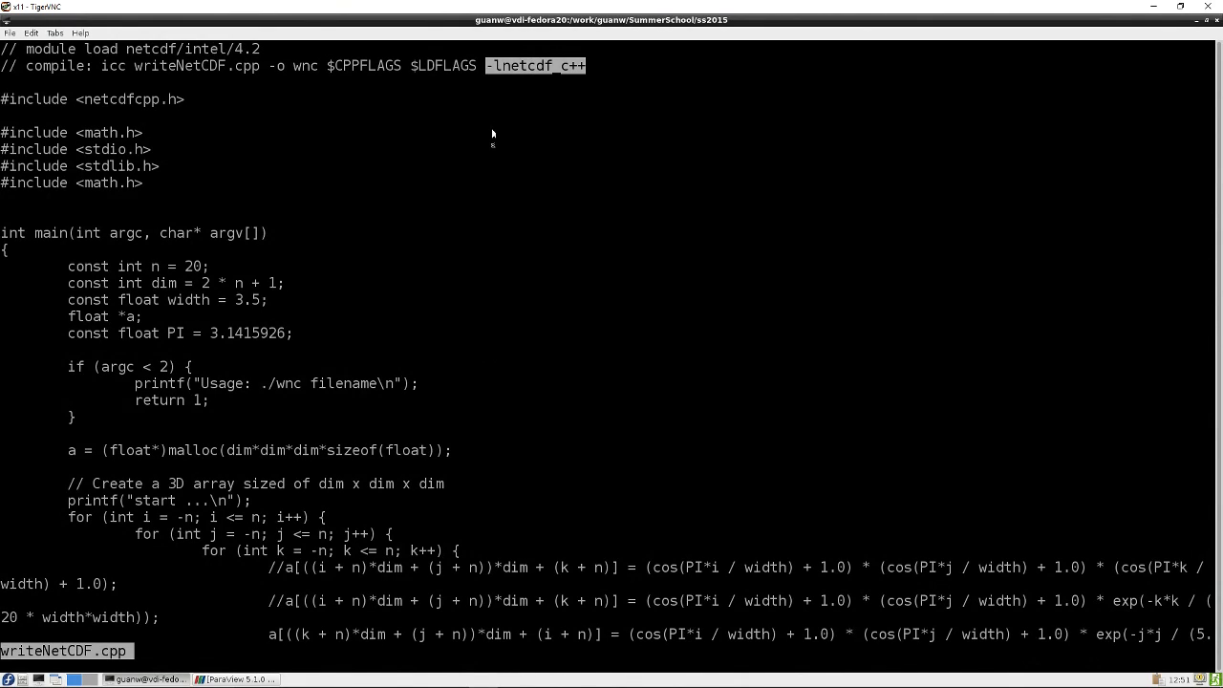
left_click(238, 127)
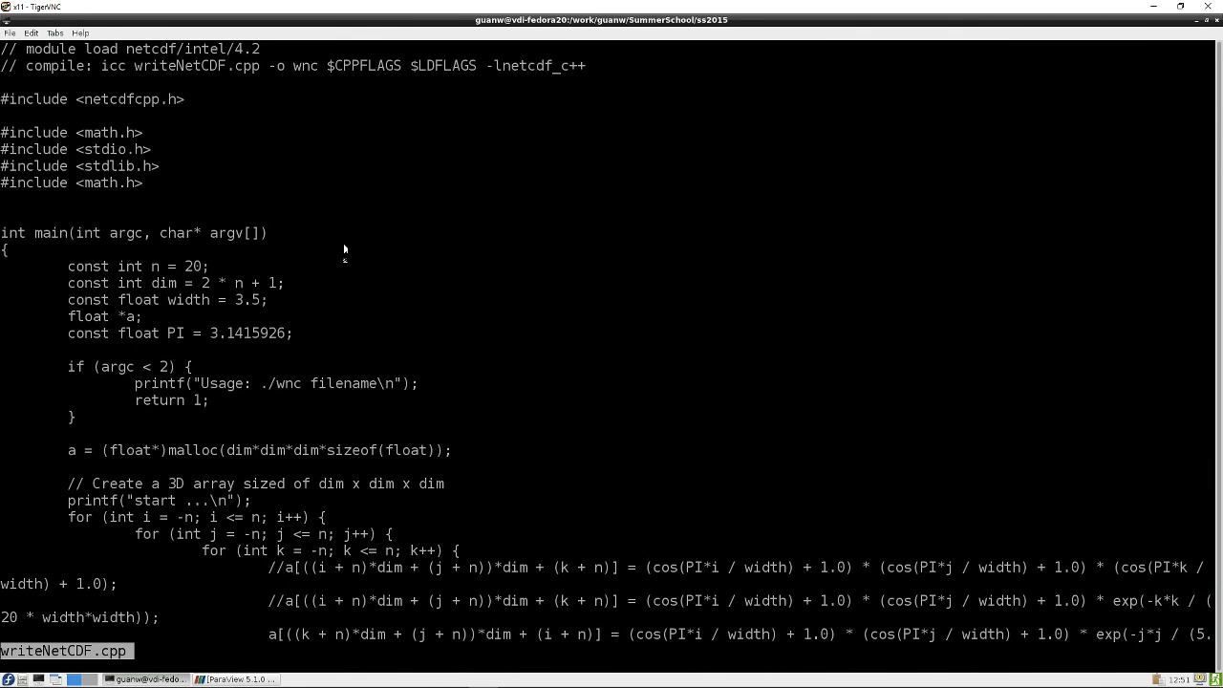
Scroll through the source and highlight the array-filling loop and the float pointer a
key("Down")
key("Down")
key("Down")
key("Down")
key("Down")
key("Down")
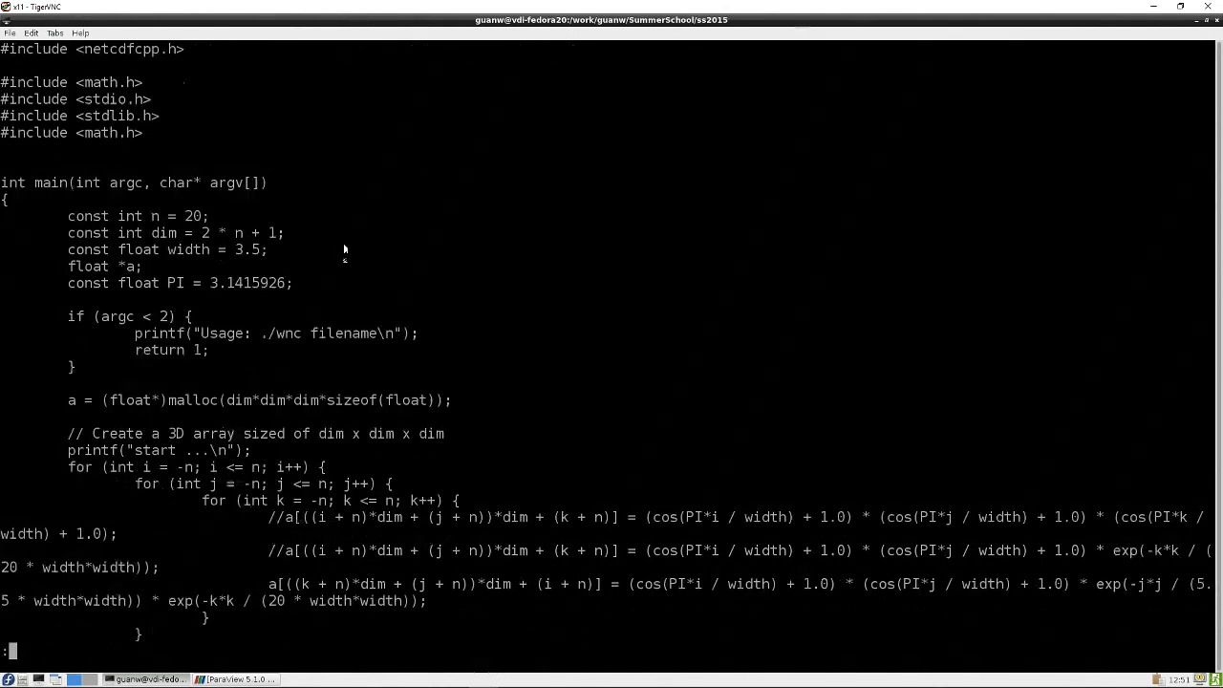
key("Down")
key("Down")
key("Down")
key("Down")
key("Down")
key("Down")
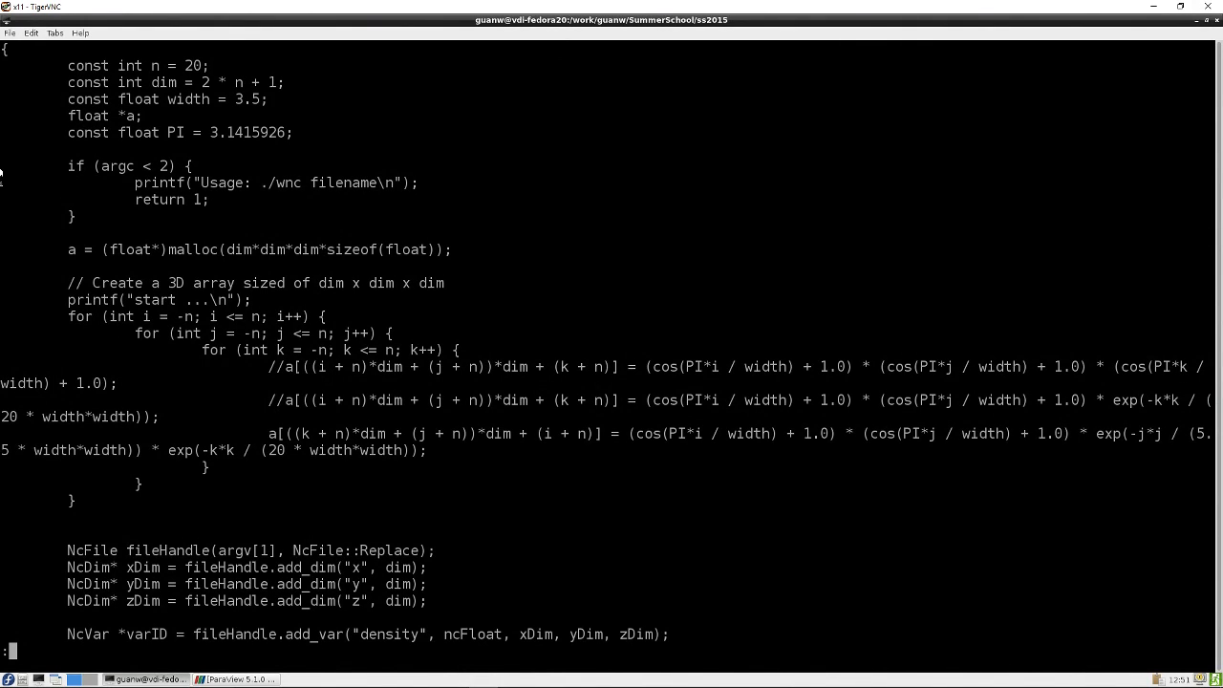
left_click_drag(0, 172, 498, 480)
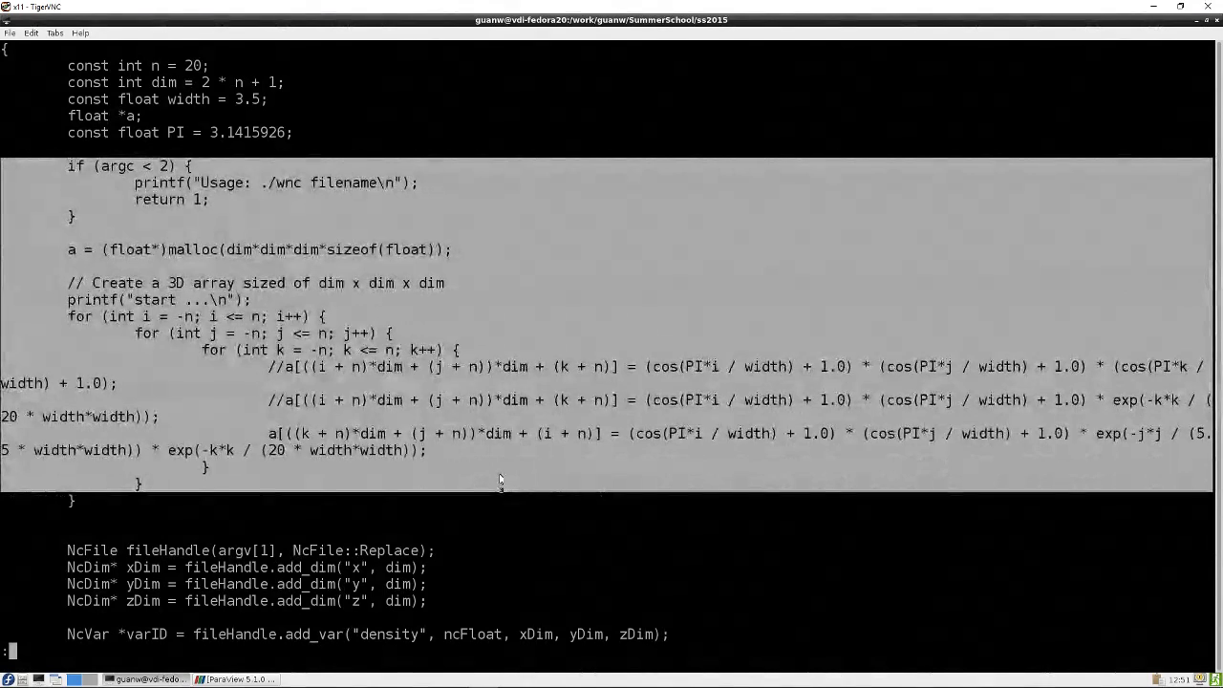
left_click(127, 116)
double_click(129, 115)
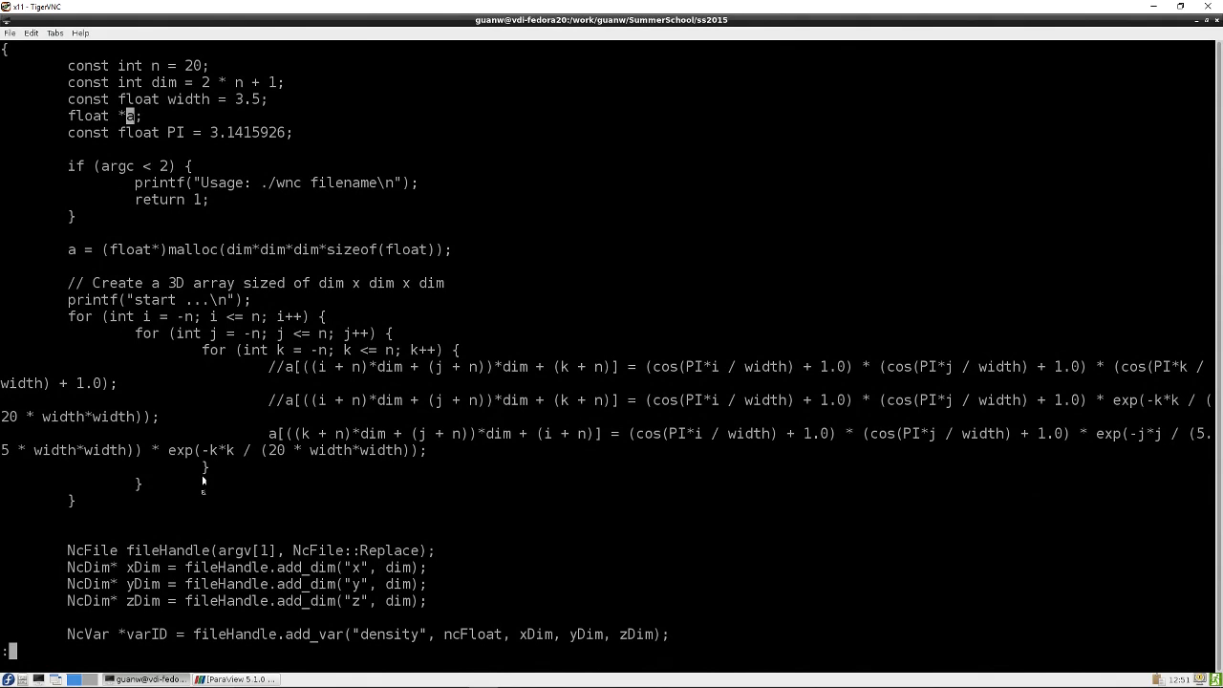
scroll(203, 481, "down", 3)
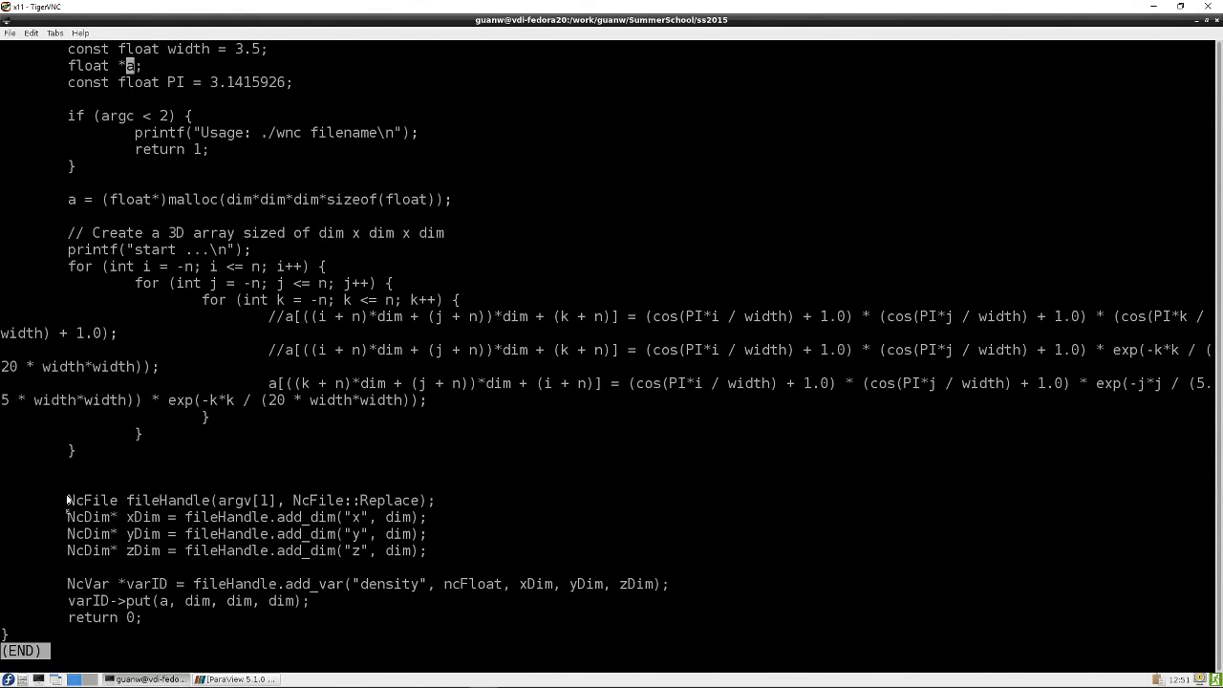
Highlight the NcFile creation, the x, y, z dimension definitions and the density variable declaration
left_click_drag(67, 498, 442, 500)
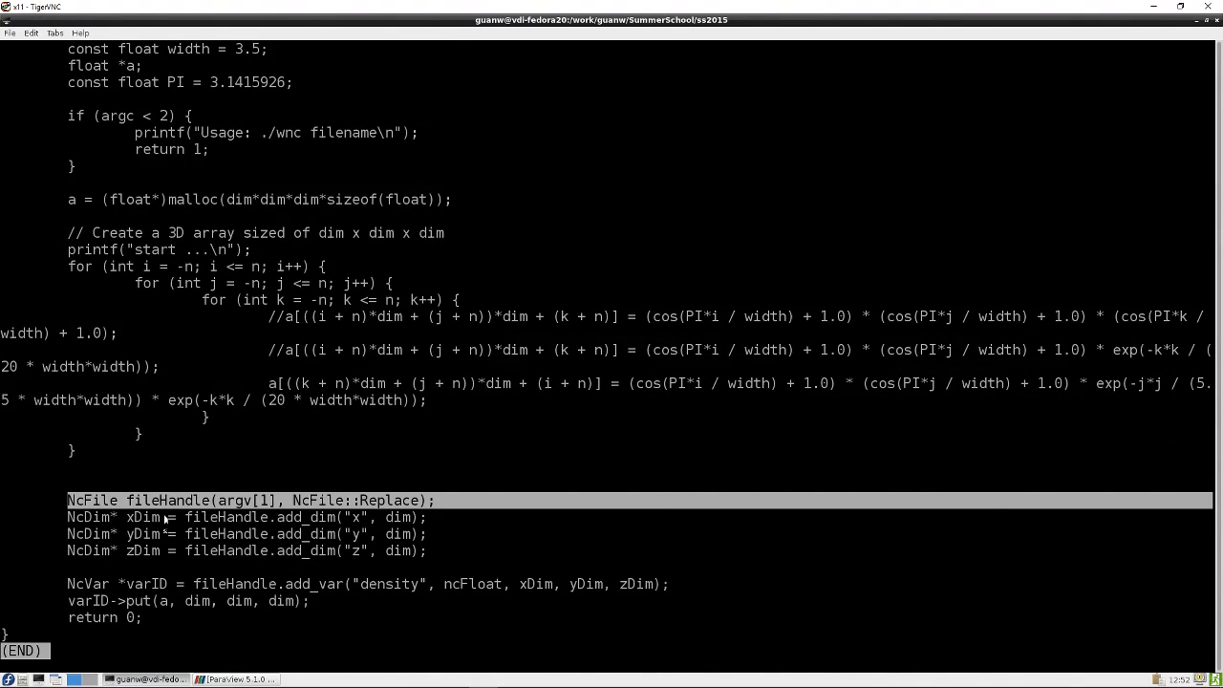
left_click(398, 519)
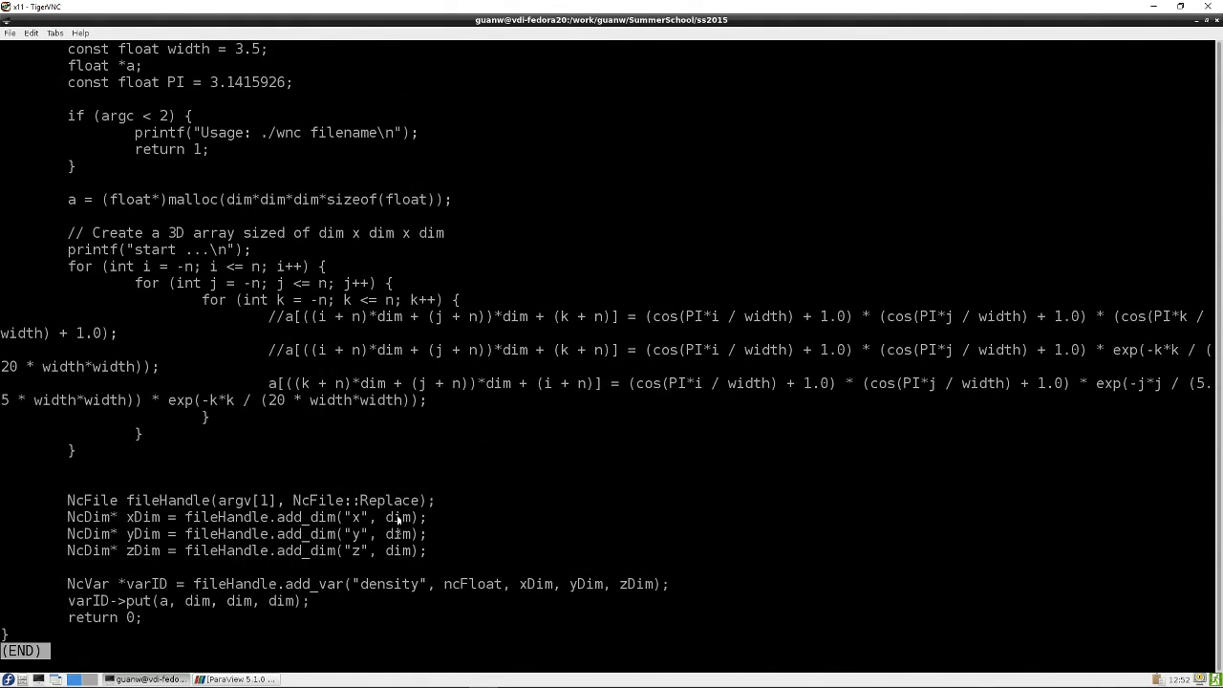
double_click(398, 519)
left_click(358, 516)
left_click_drag(68, 584, 755, 584)
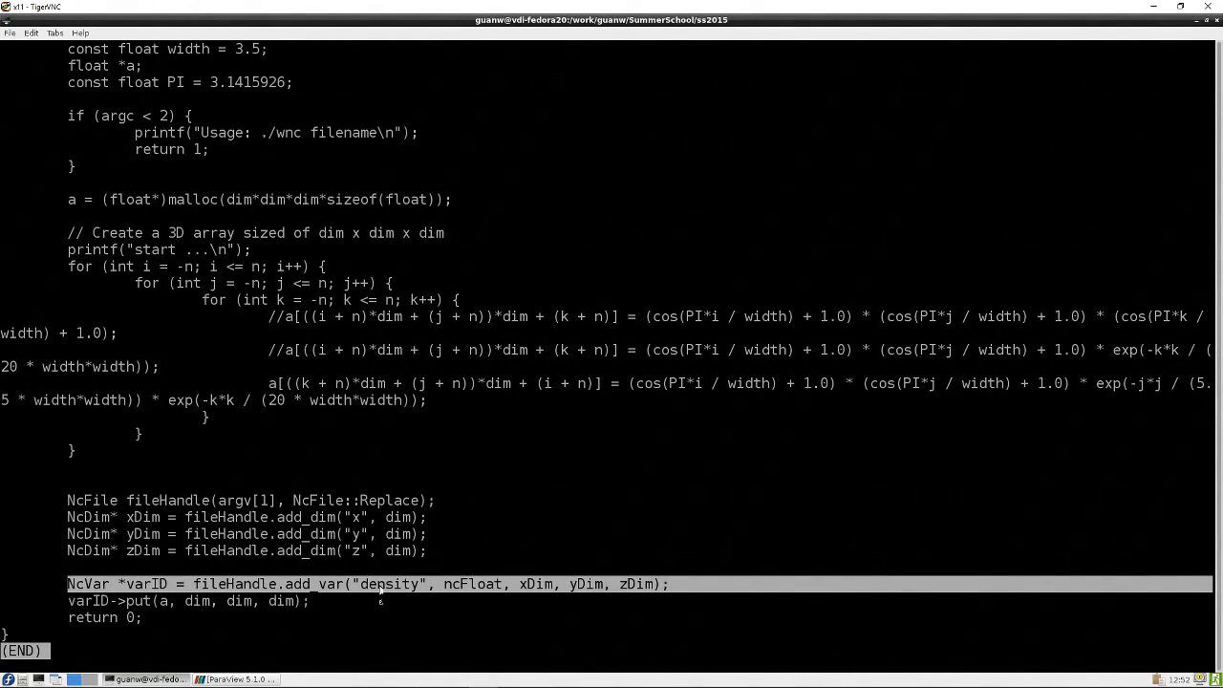
Highlight the density variable name and the varID->put call that writes the array to the file
left_click(474, 587)
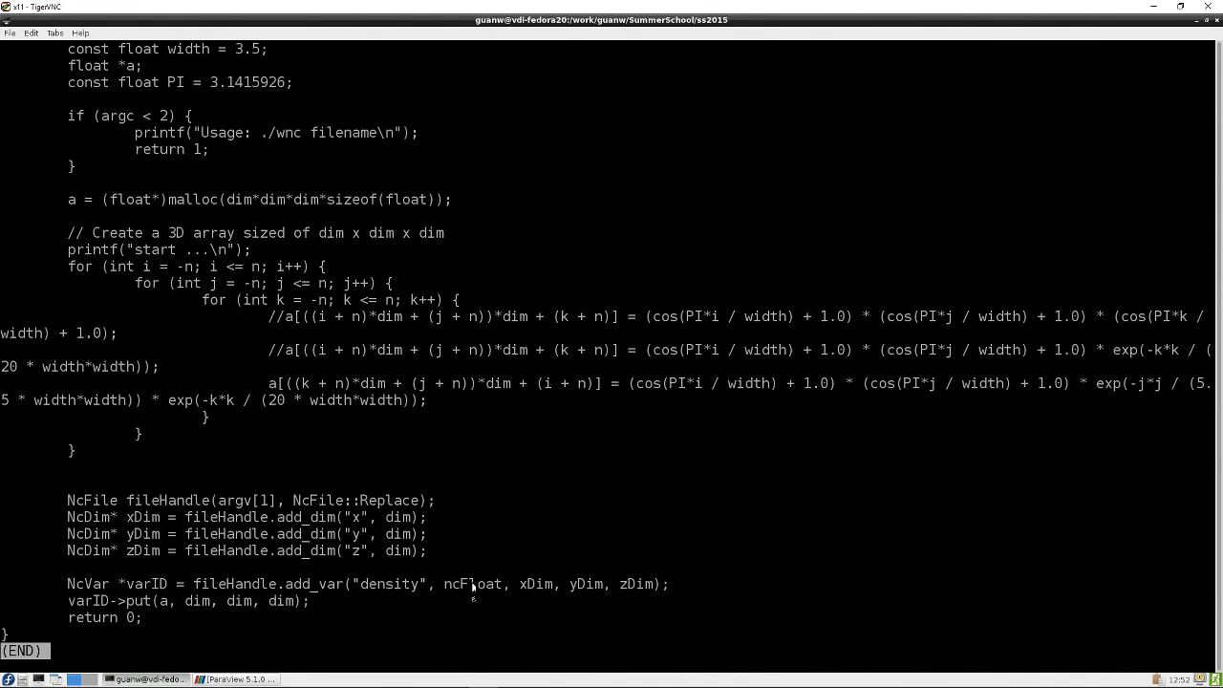
double_click(472, 584)
left_click(391, 583)
double_click(387, 587)
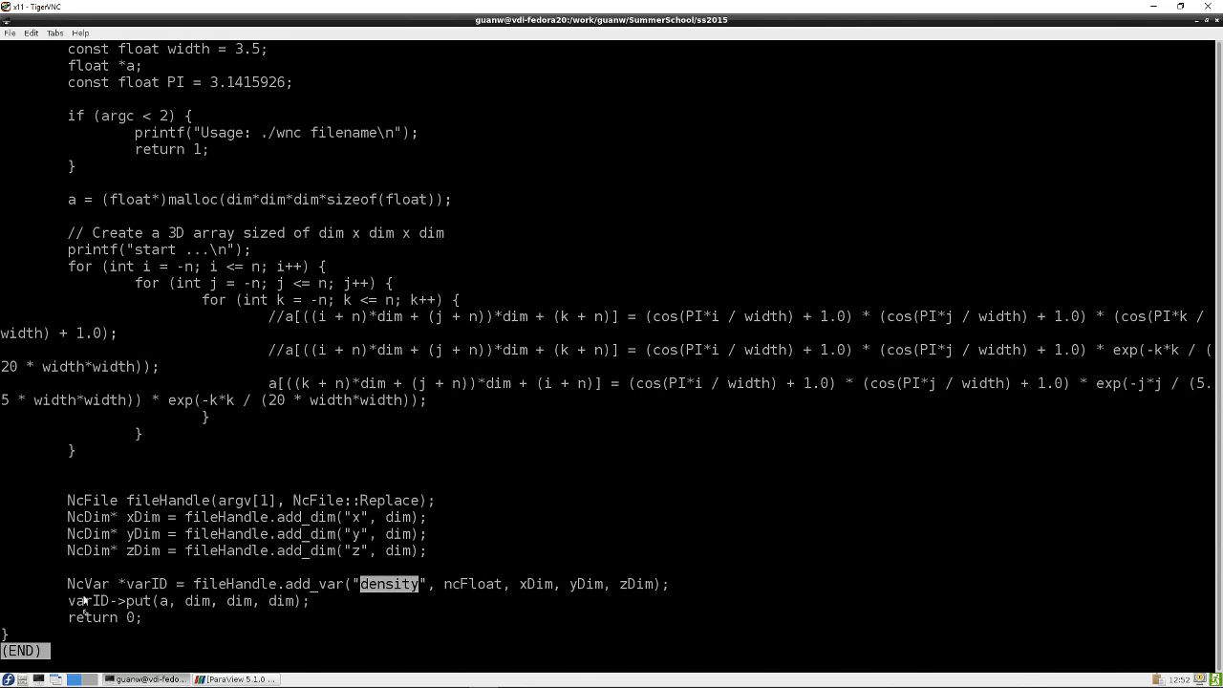
left_click_drag(68, 600, 316, 607)
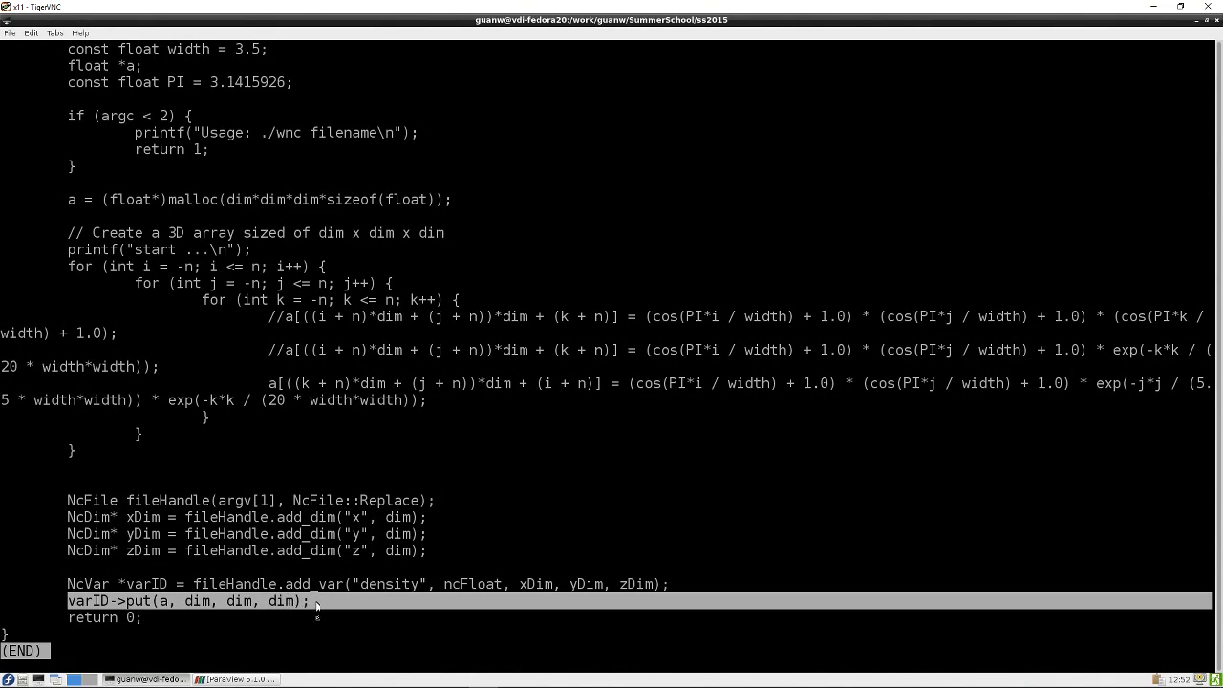
left_click(165, 556)
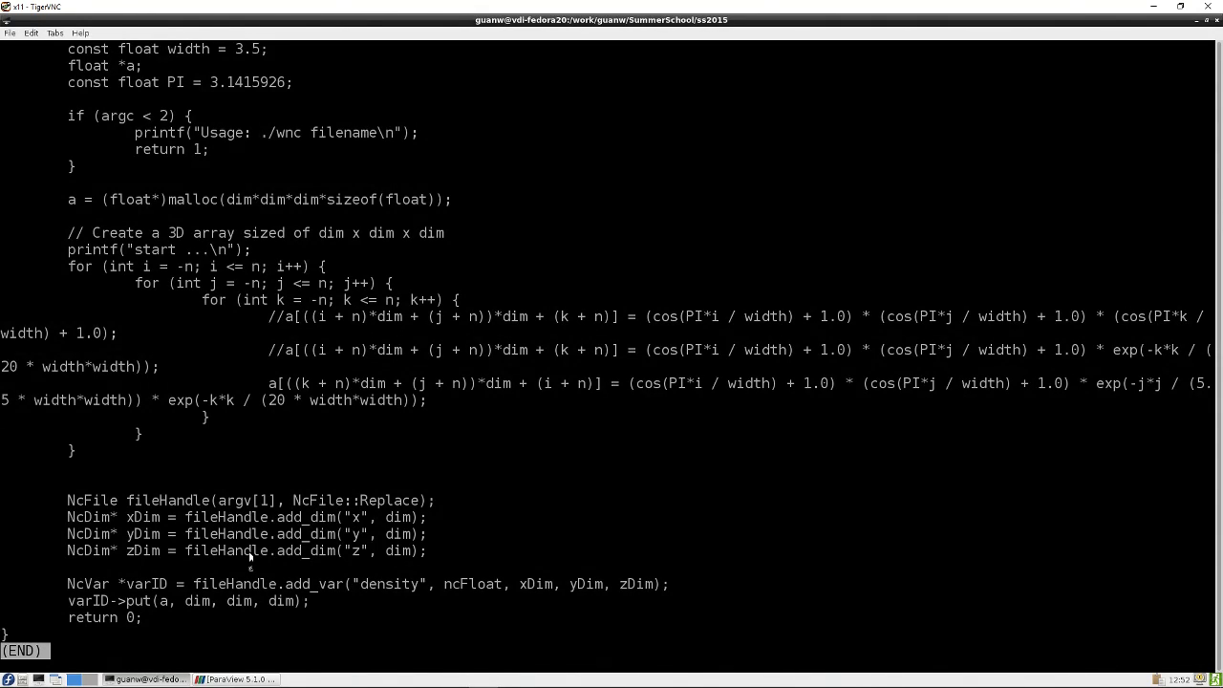
Quit the pager and highlight the eee.nc file in the directory listing
key("q")
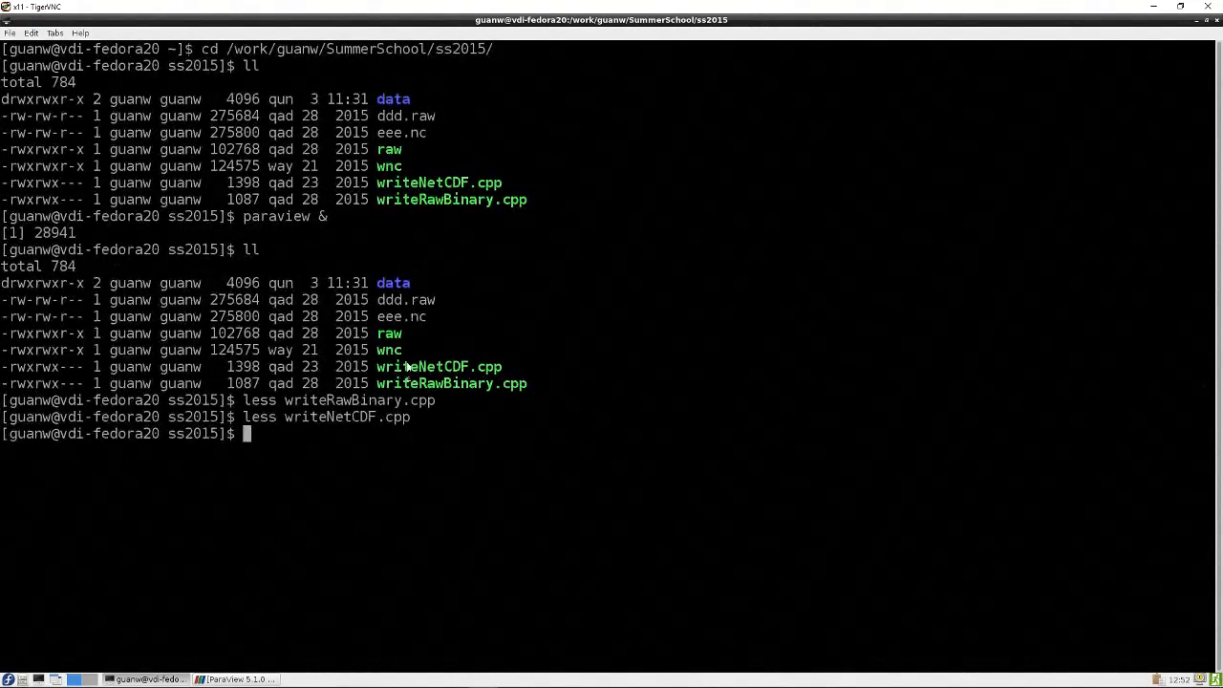
double_click(392, 336)
double_click(390, 351)
double_click(407, 318)
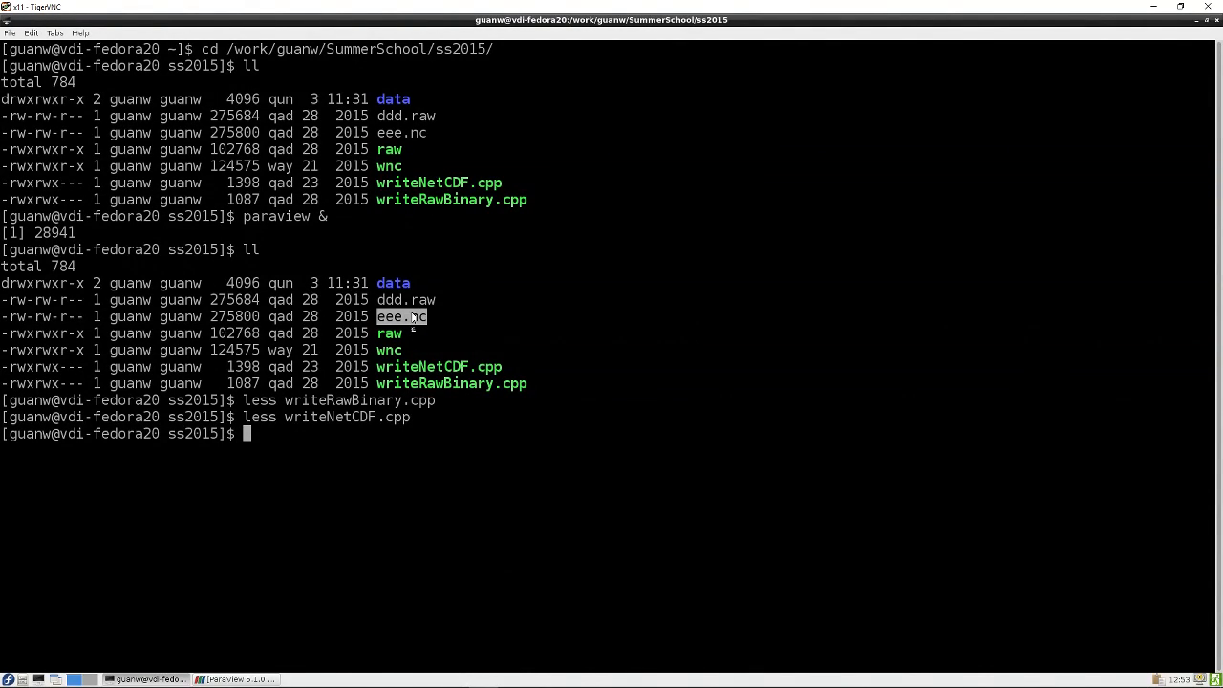
left_click_drag(411, 318, 429, 321)
Switch to ParaView and hide the ddd.raw dataset in the render view
left_click(237, 679)
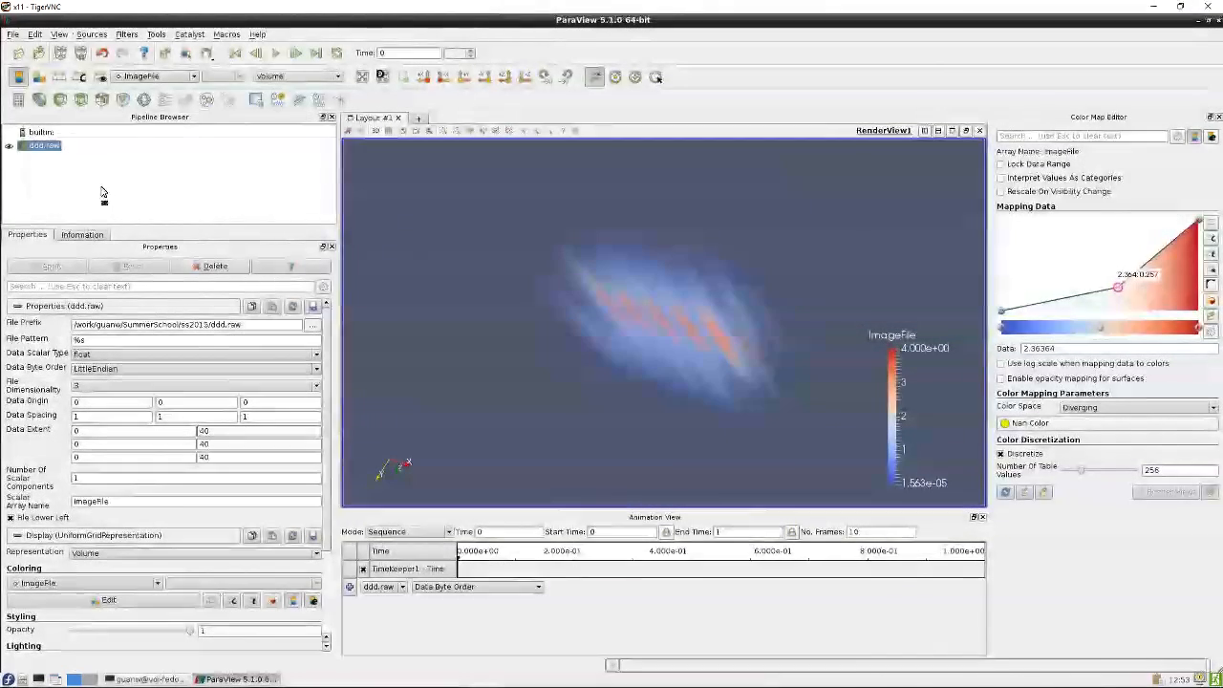
left_click(8, 146)
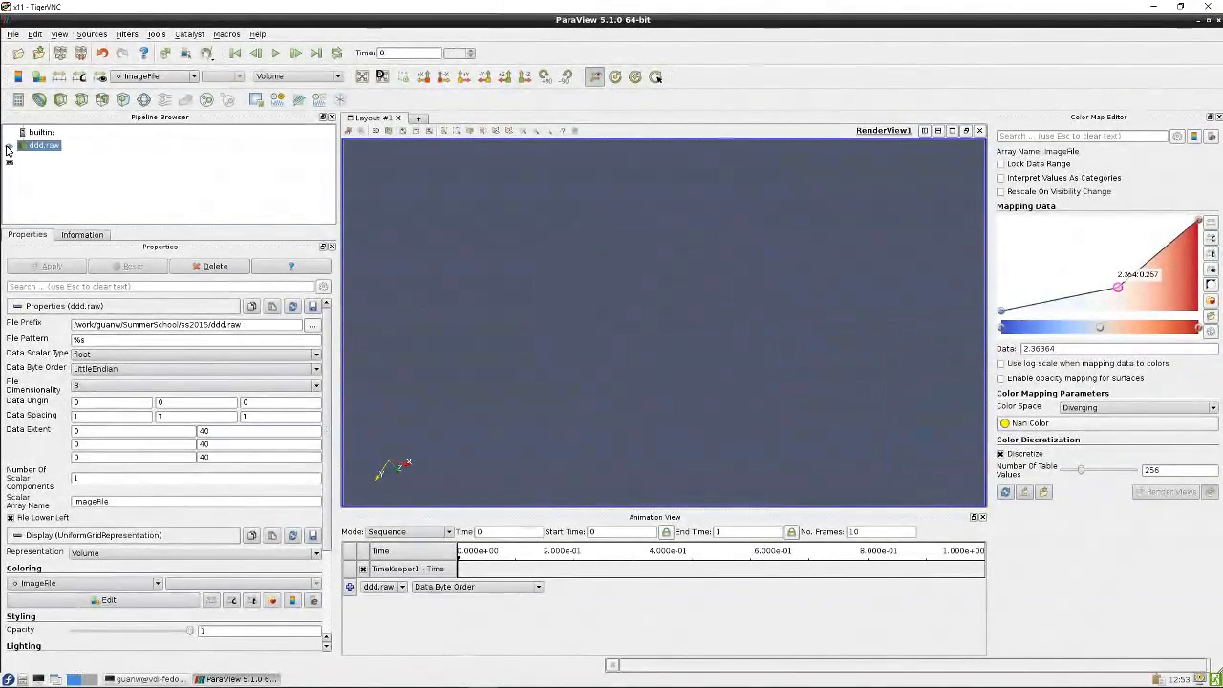
Open eee.nc with the NetCDF files generic and CF conventions reader and apply it
left_click(19, 52)
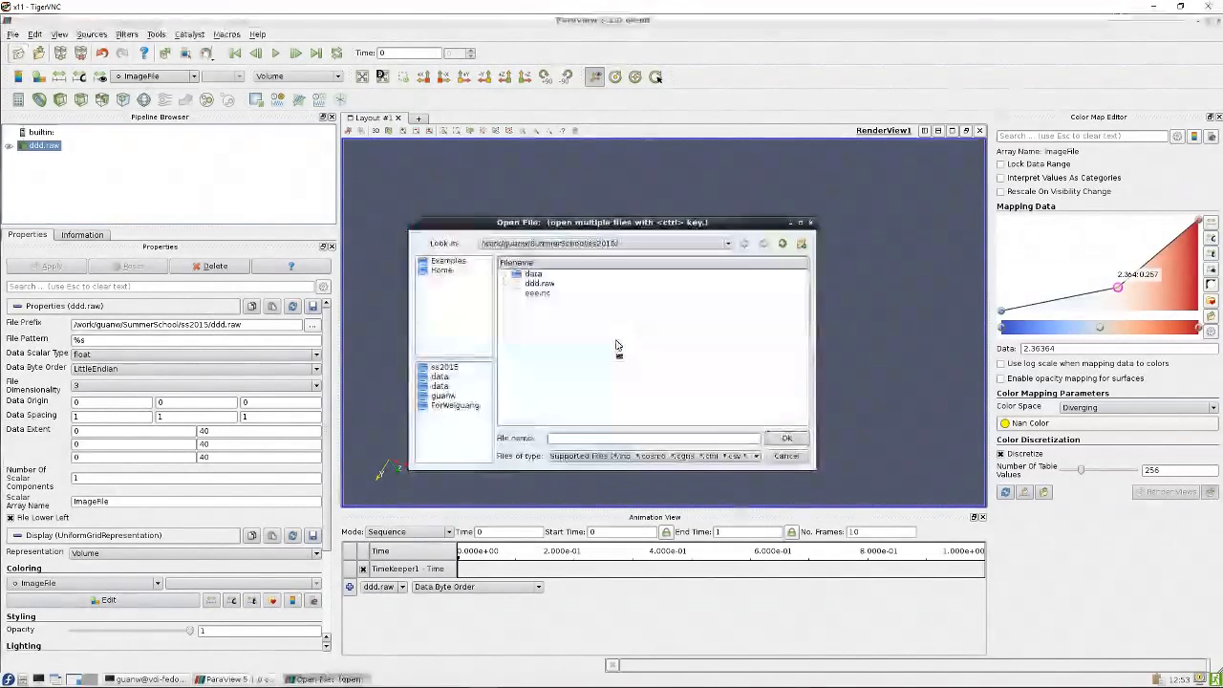
left_click(537, 294)
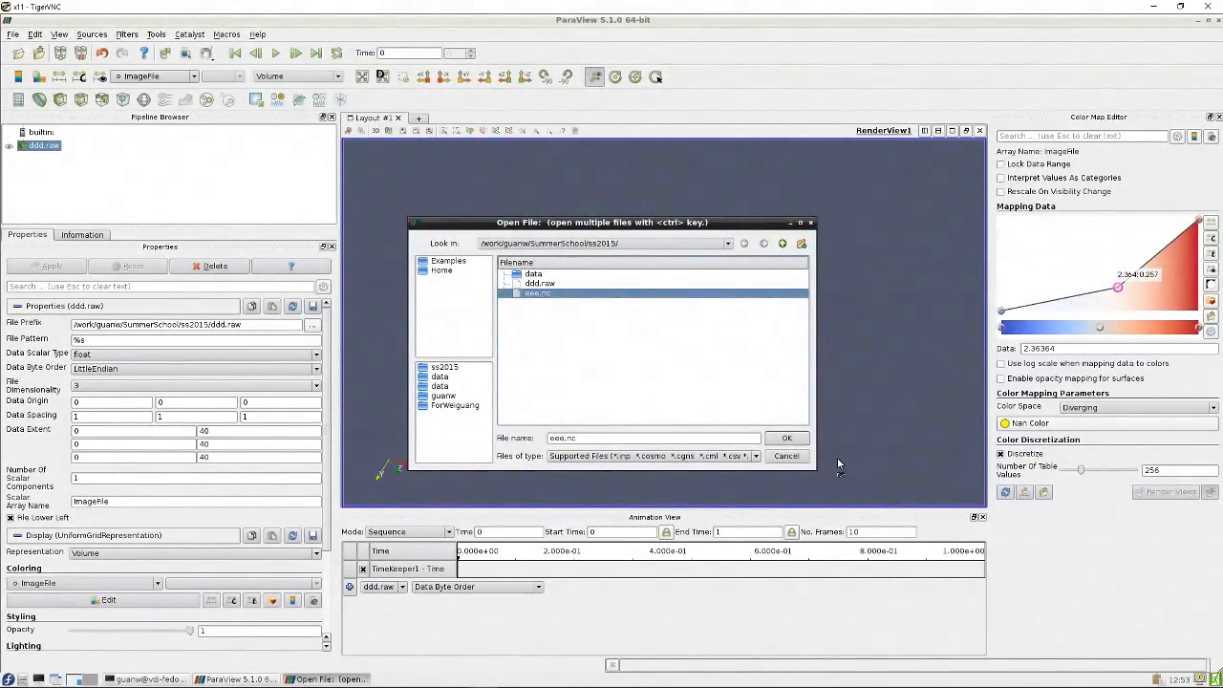
left_click(787, 438)
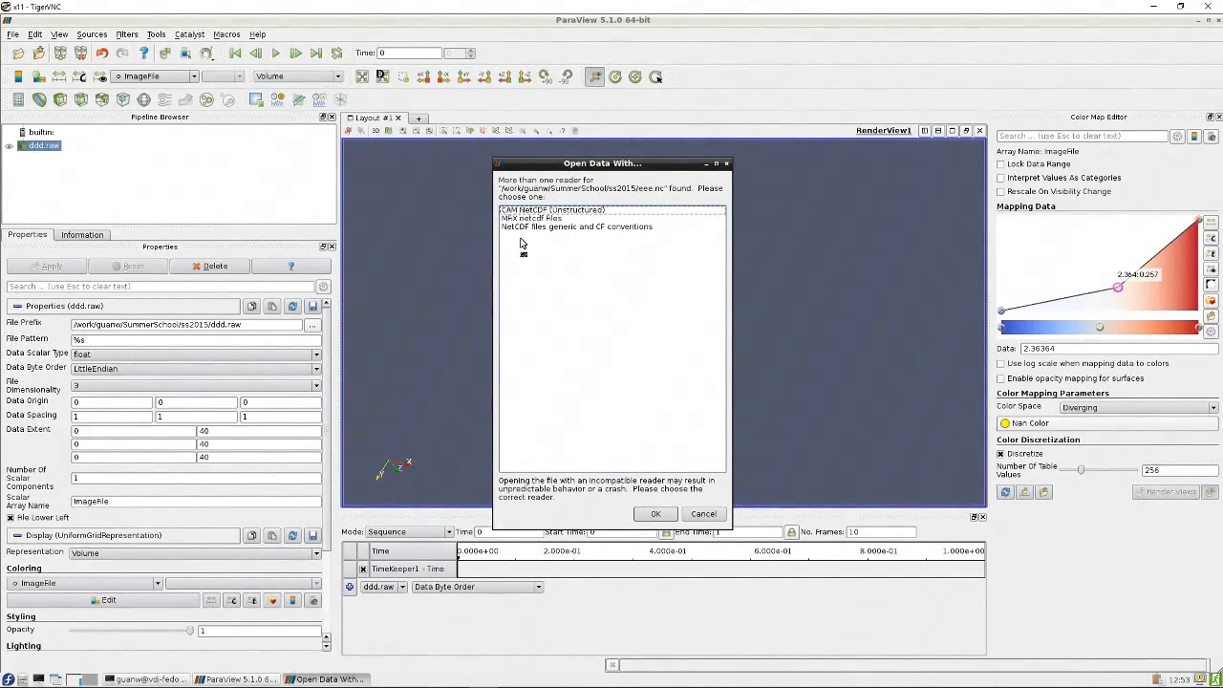
left_click(550, 227)
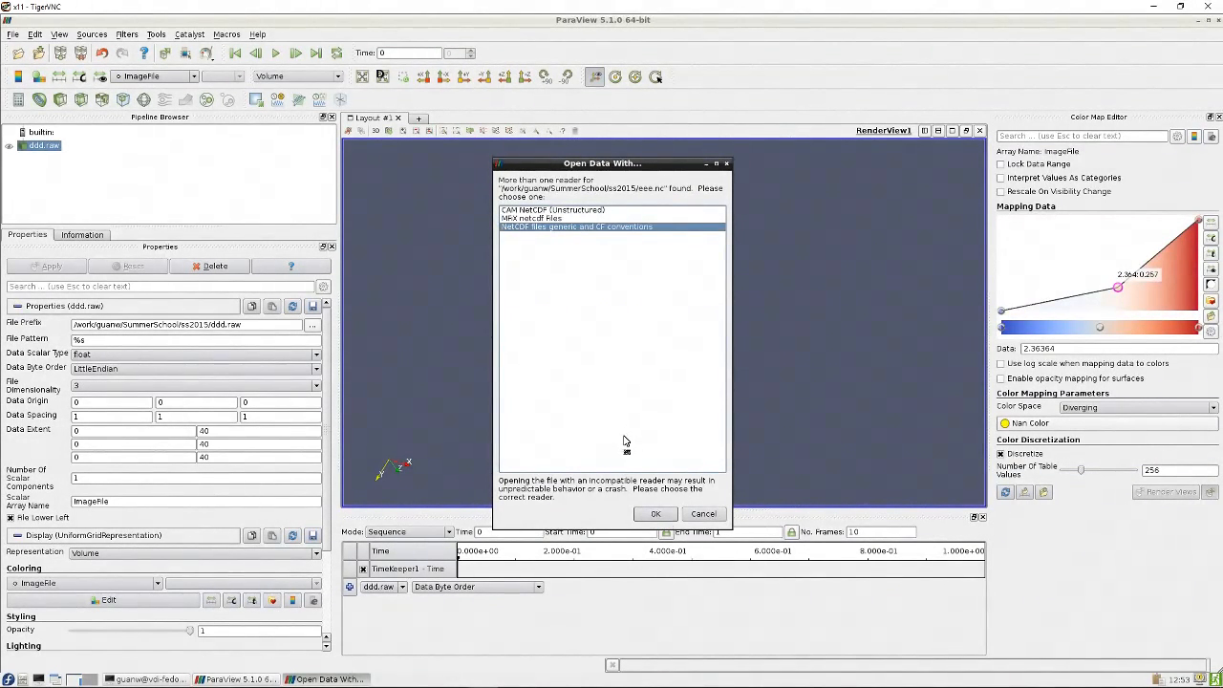
left_click(655, 514)
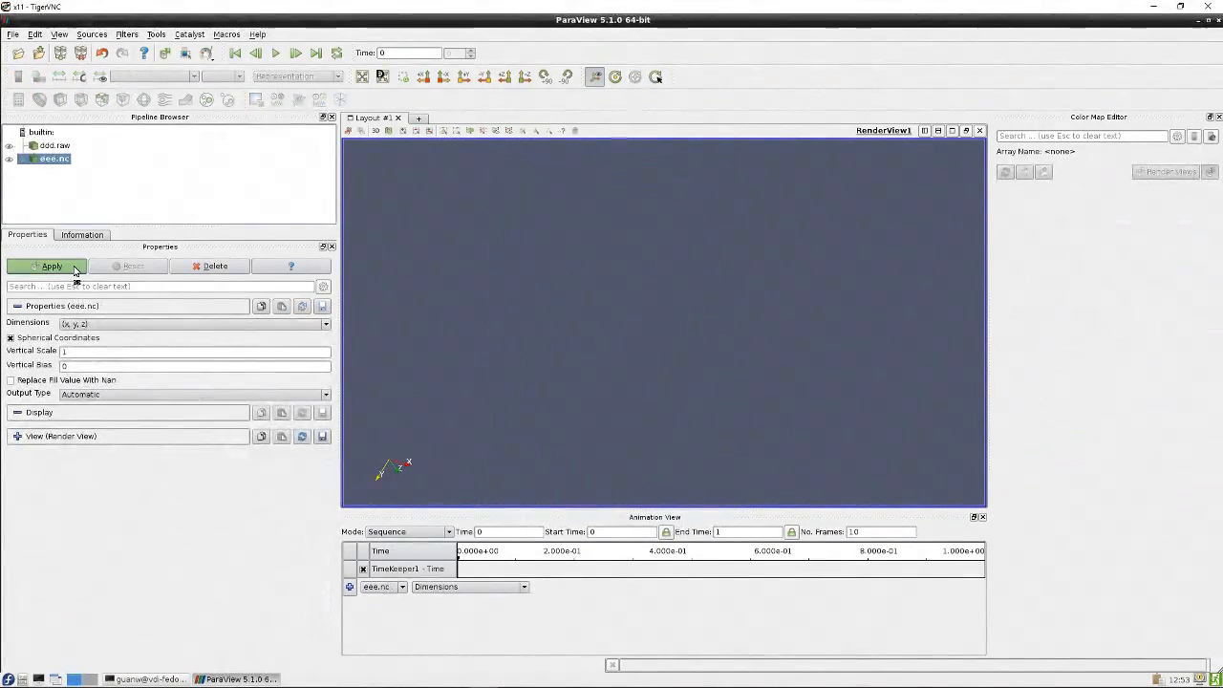
left_click(51, 267)
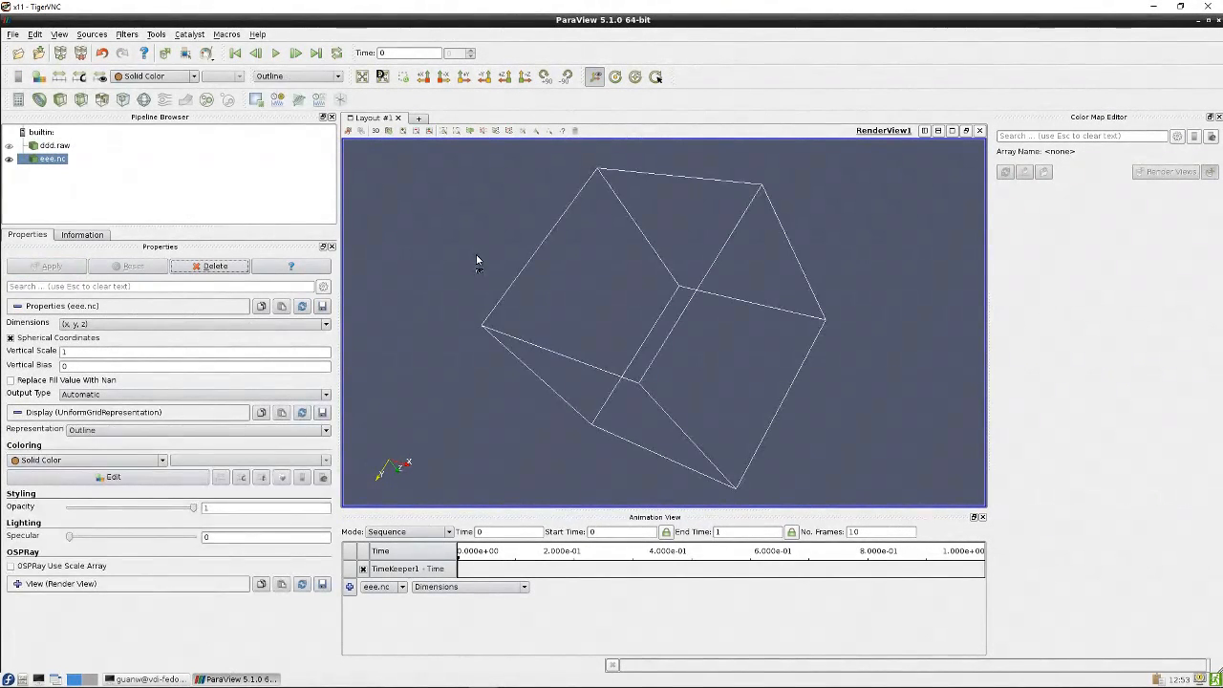
Display eee.nc with the Volume representation
left_click_drag(478, 261, 573, 325)
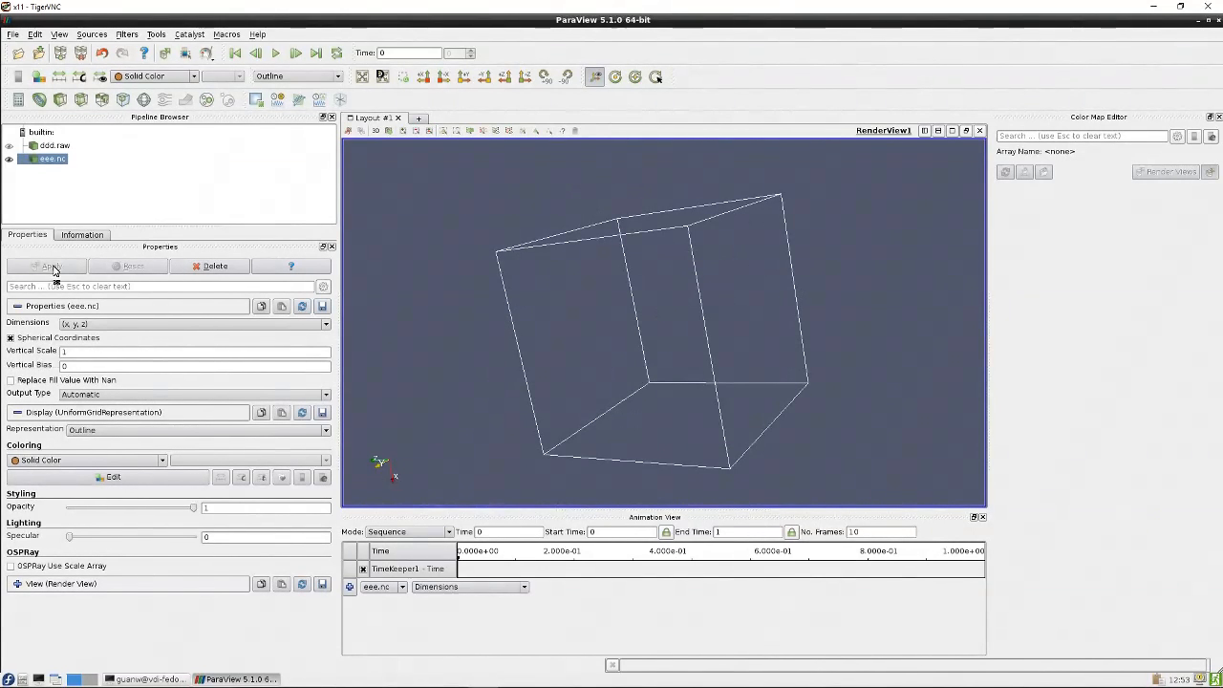
left_click(140, 430)
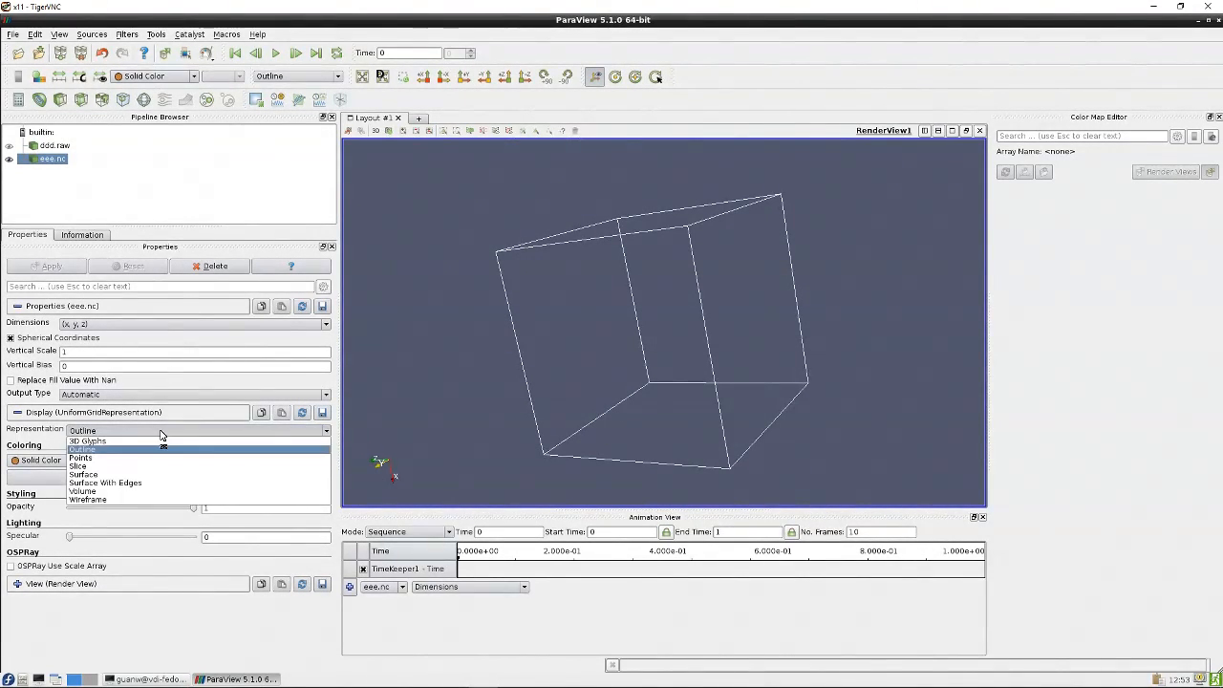
left_click(119, 491)
left_click_drag(453, 392, 684, 360)
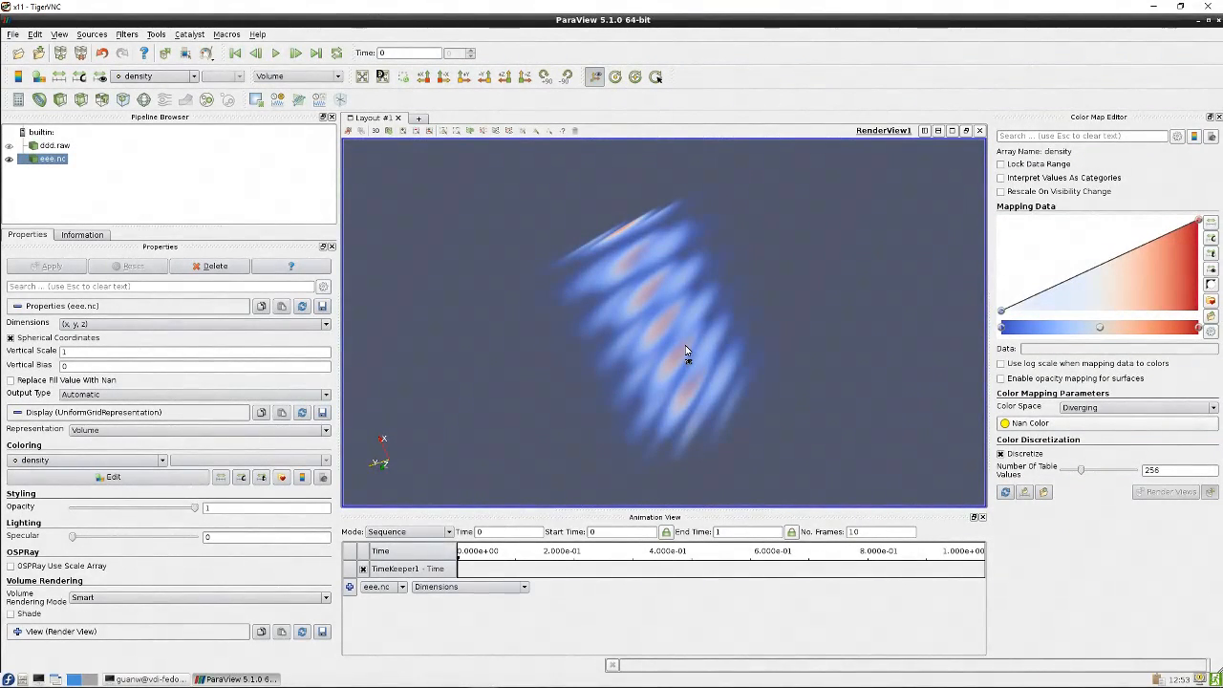